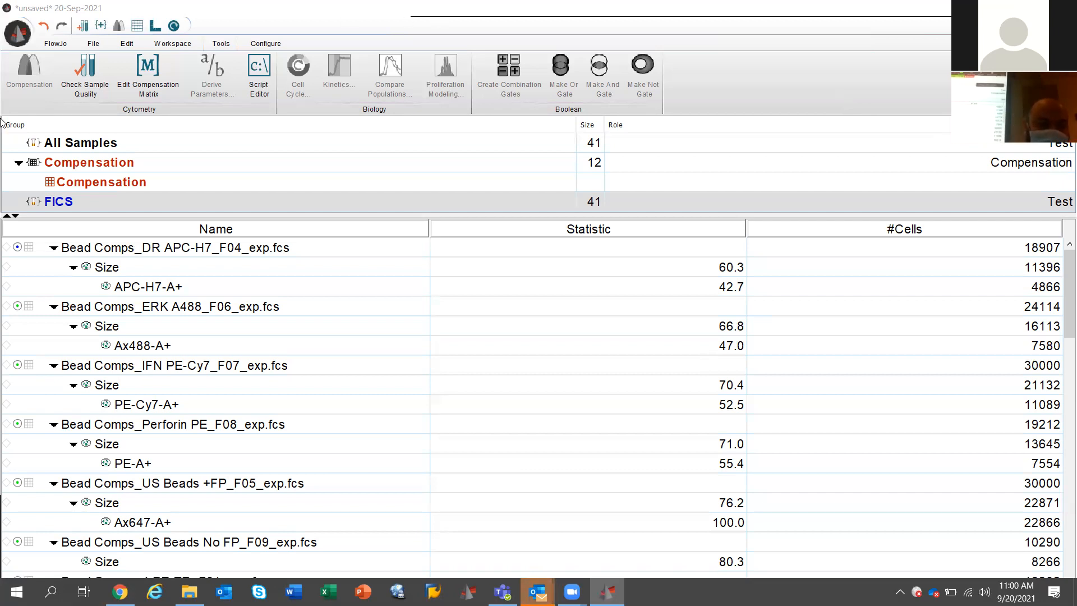
{"action": "left_click", "coordinate": [19, 249]}
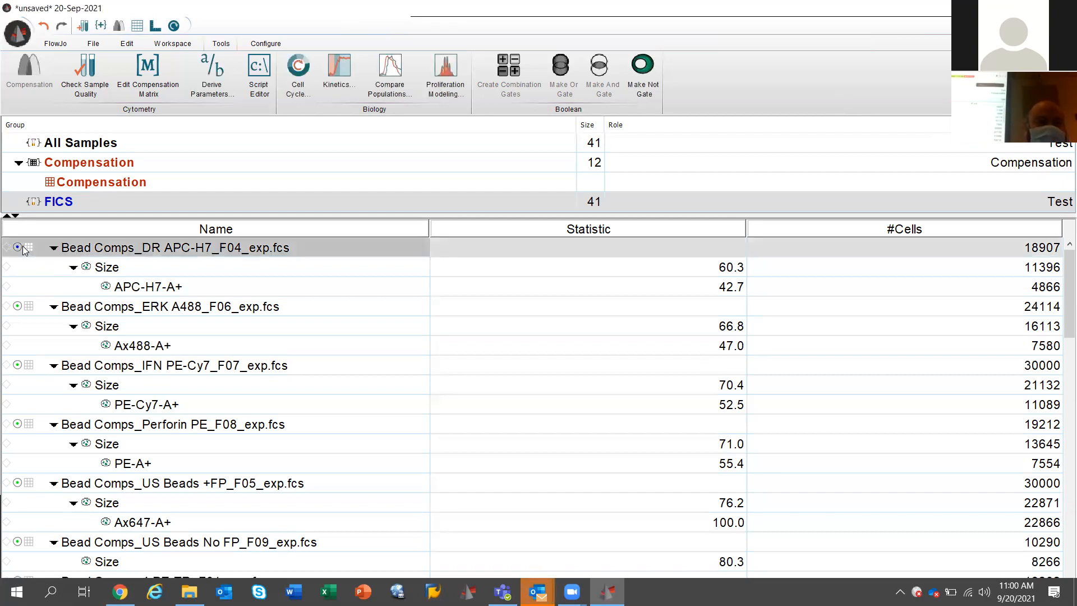
{"action": "left_click", "coordinate": [19, 247]}
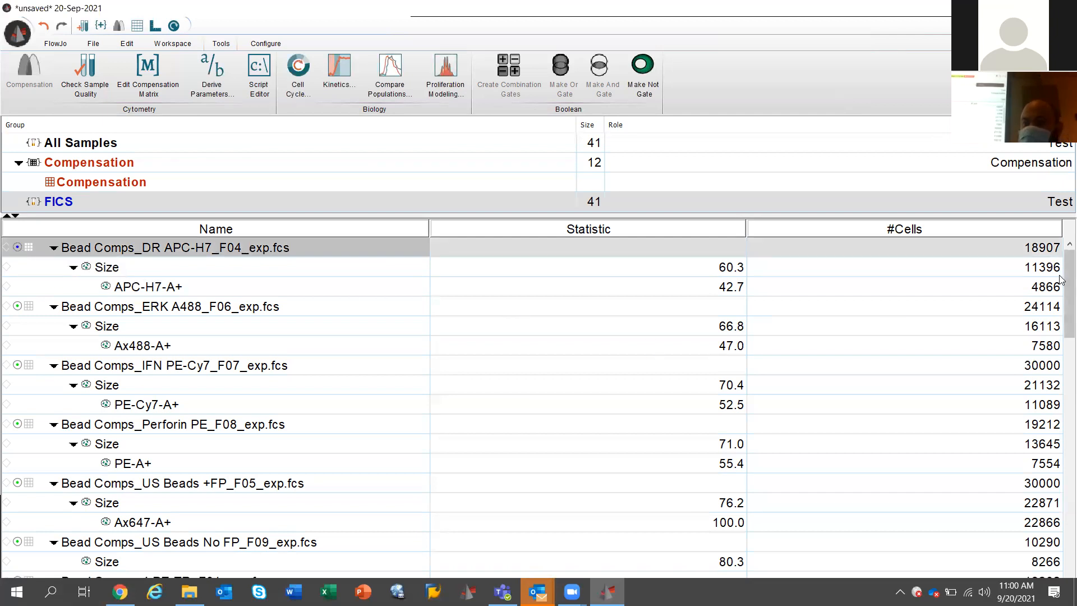
- Dismiss the meeting notification and delete the scatter population under LD2_PI+PI_D02_exp.fcs, confirming the deletion
{"action": "scroll", "coordinate": [1061, 279], "scroll_direction": "down", "scroll_amount": 10}
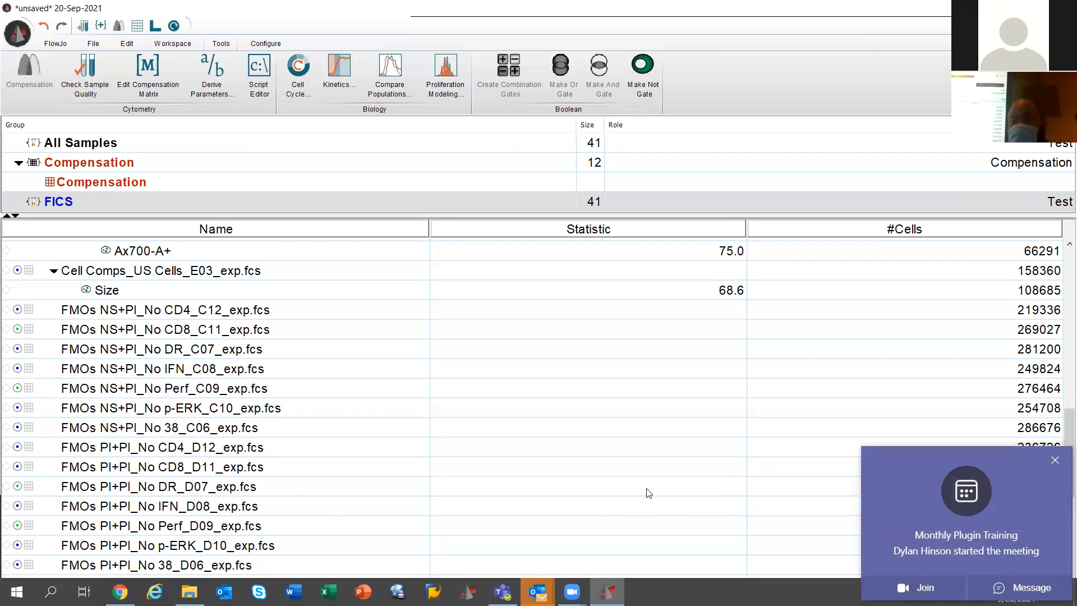
{"action": "left_click", "coordinate": [1054, 460]}
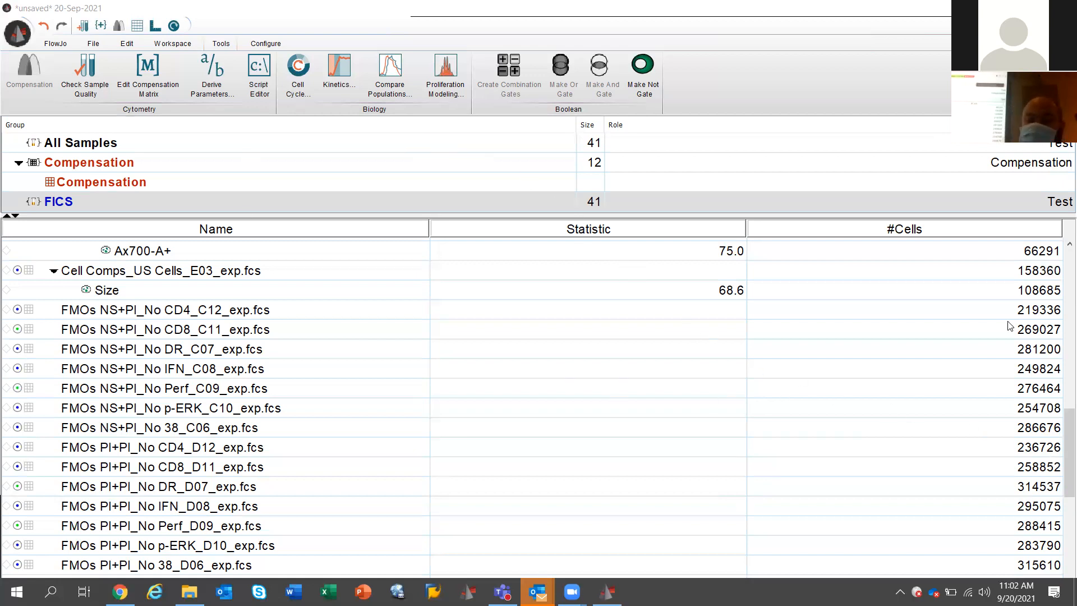
{"action": "left_click_drag", "start_coordinate": [1062, 442], "coordinate": [1061, 483]}
{"action": "scroll", "coordinate": [1062, 484], "scroll_direction": "down", "scroll_amount": 3}
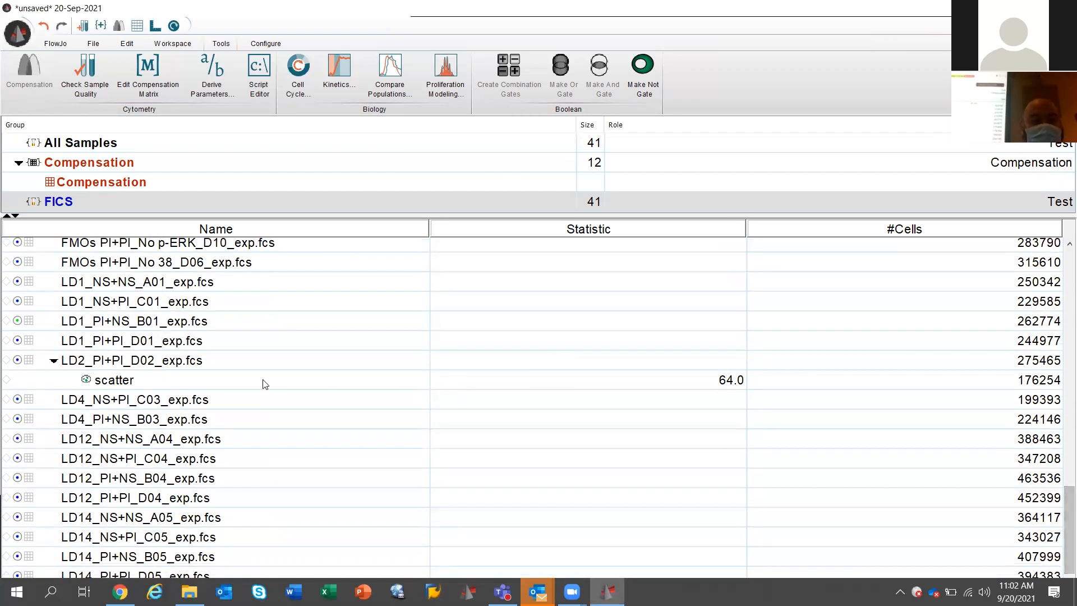
{"action": "left_click", "coordinate": [263, 379]}
{"action": "key", "text": "Delete"}
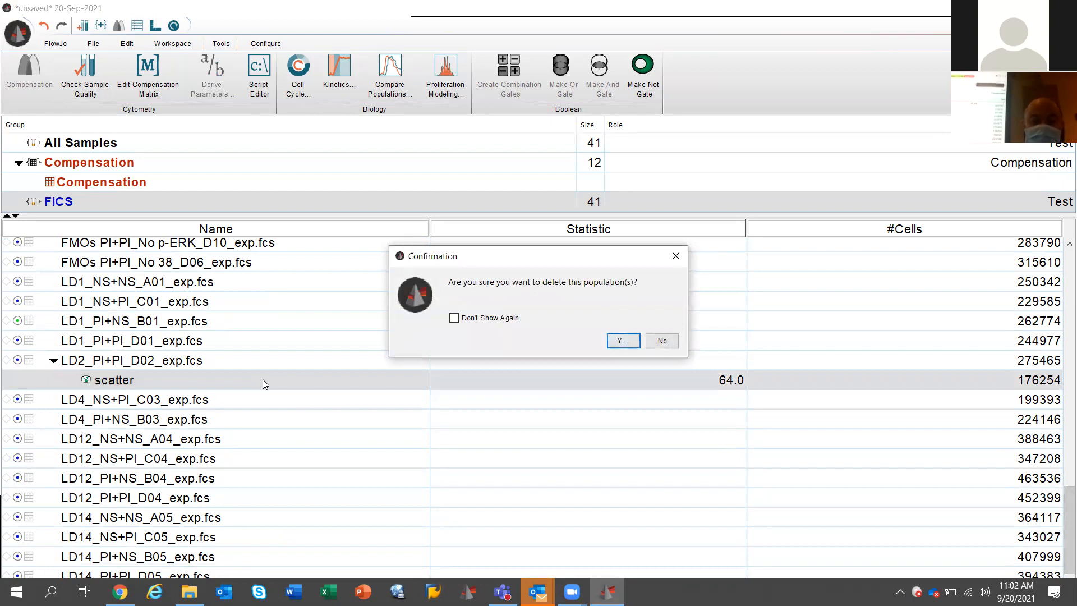
{"action": "key", "text": "Return"}
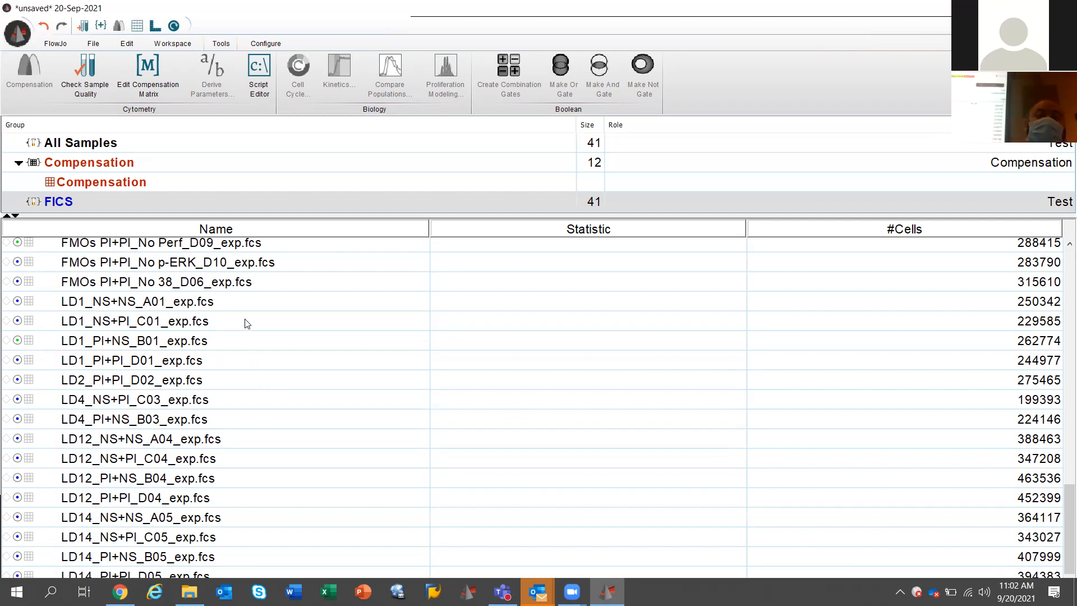
- Switch to Chrome and open the FlowJo Exchange plugin page from the FlowJo home page
{"action": "left_click", "coordinate": [119, 592]}
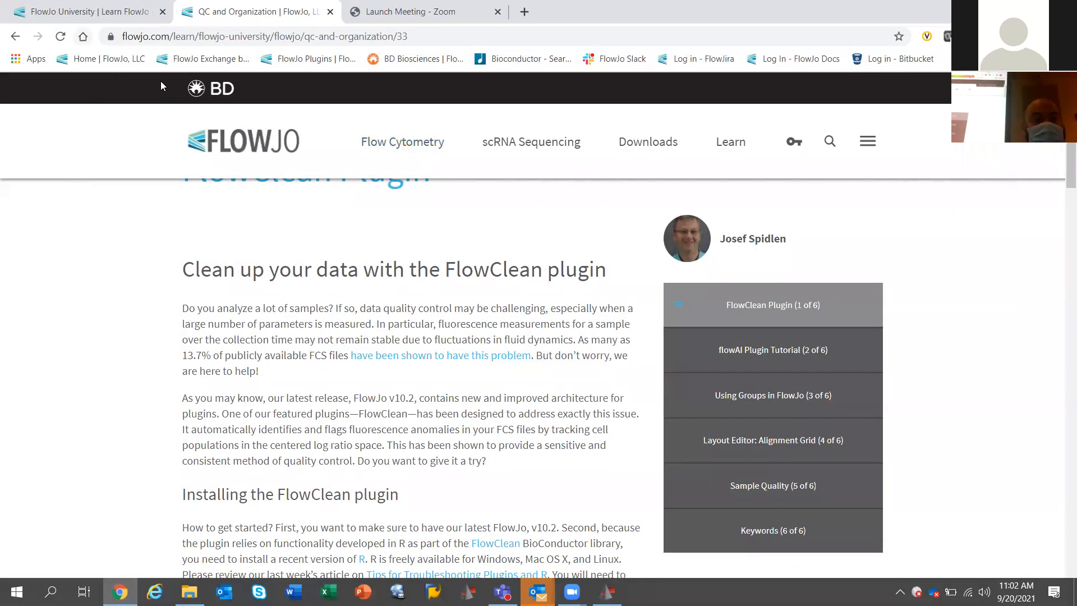
{"action": "left_click", "coordinate": [233, 144]}
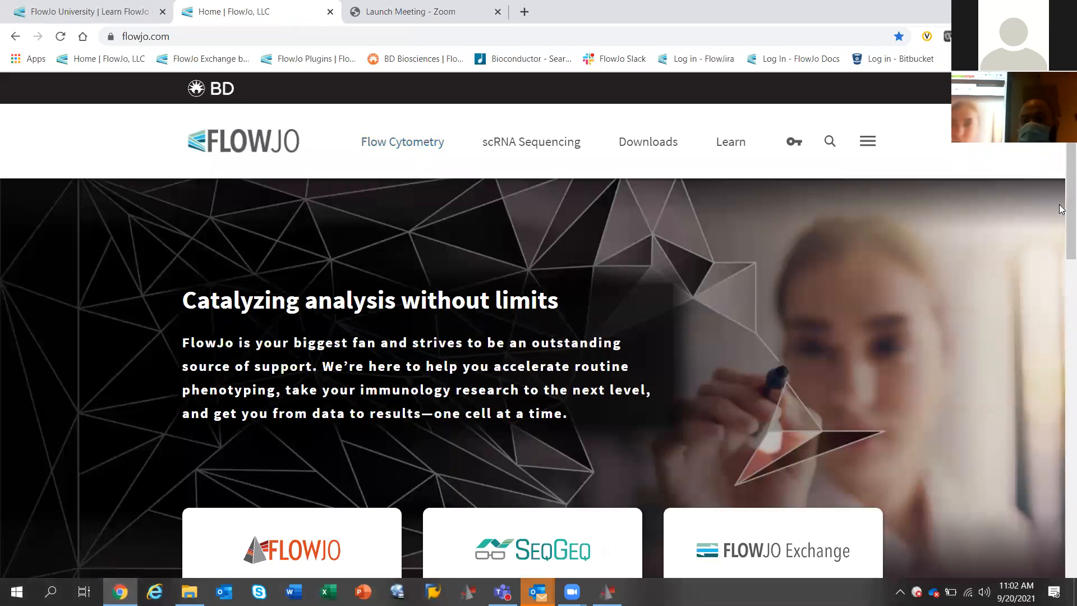
{"action": "scroll", "coordinate": [1060, 274], "scroll_direction": "down", "scroll_amount": 3}
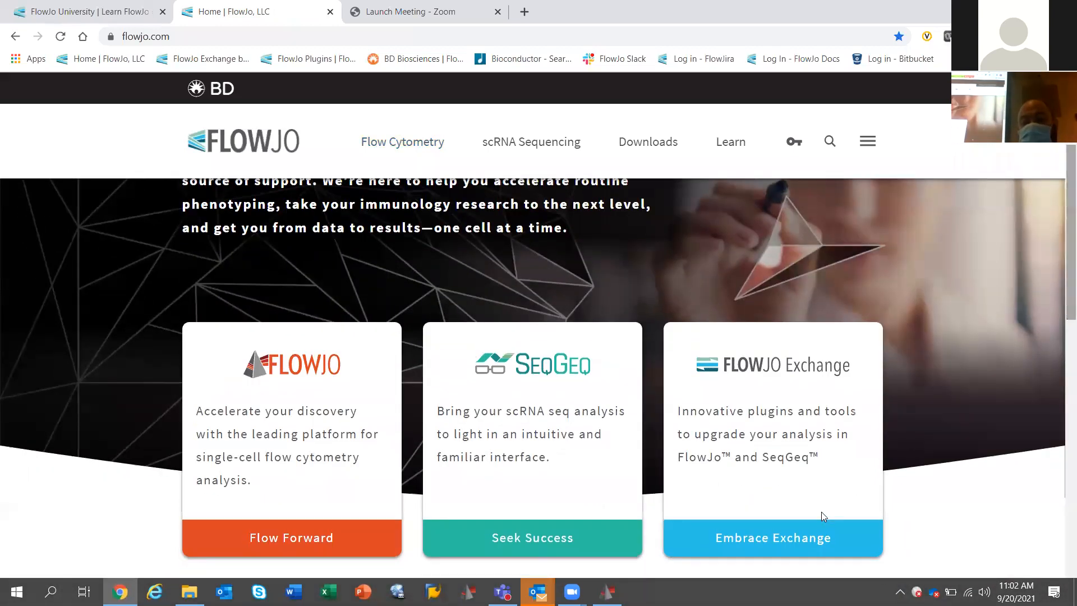
{"action": "left_click", "coordinate": [775, 548]}
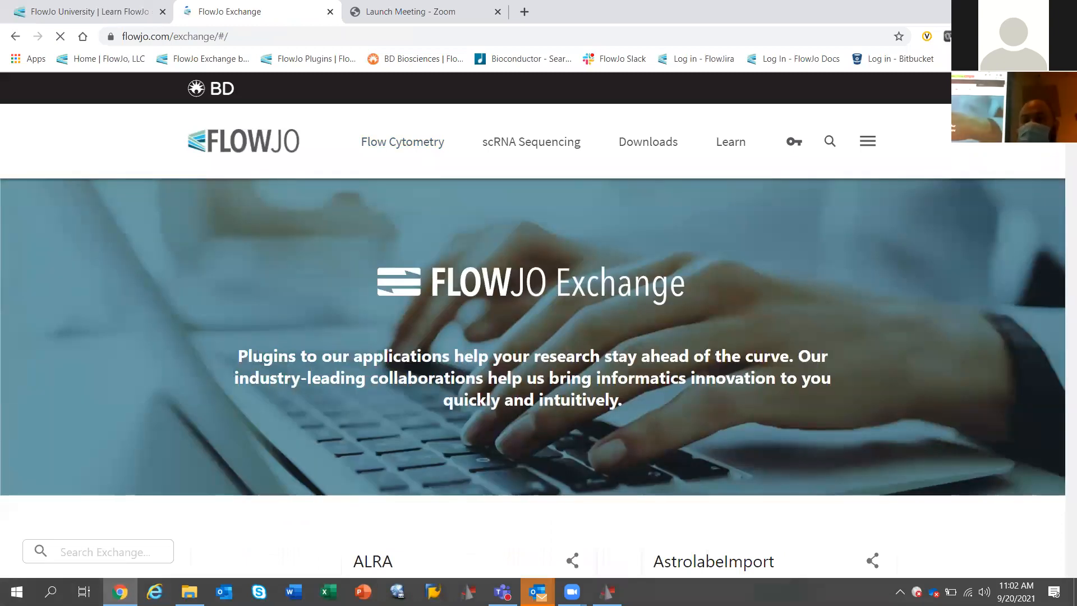
- Filter out the SeqGeq plugins and browse the Exchange catalogue to the FlowAI and FlowClean entries
{"action": "scroll", "coordinate": [533, 325], "scroll_direction": "down", "scroll_amount": 4}
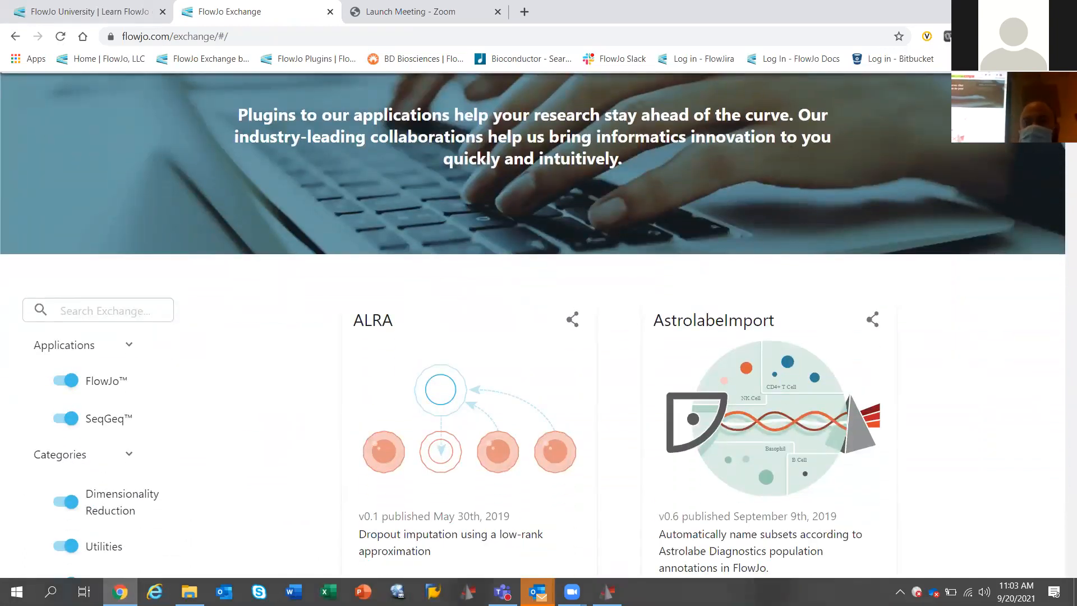
{"action": "scroll", "coordinate": [533, 326], "scroll_direction": "down", "scroll_amount": 3}
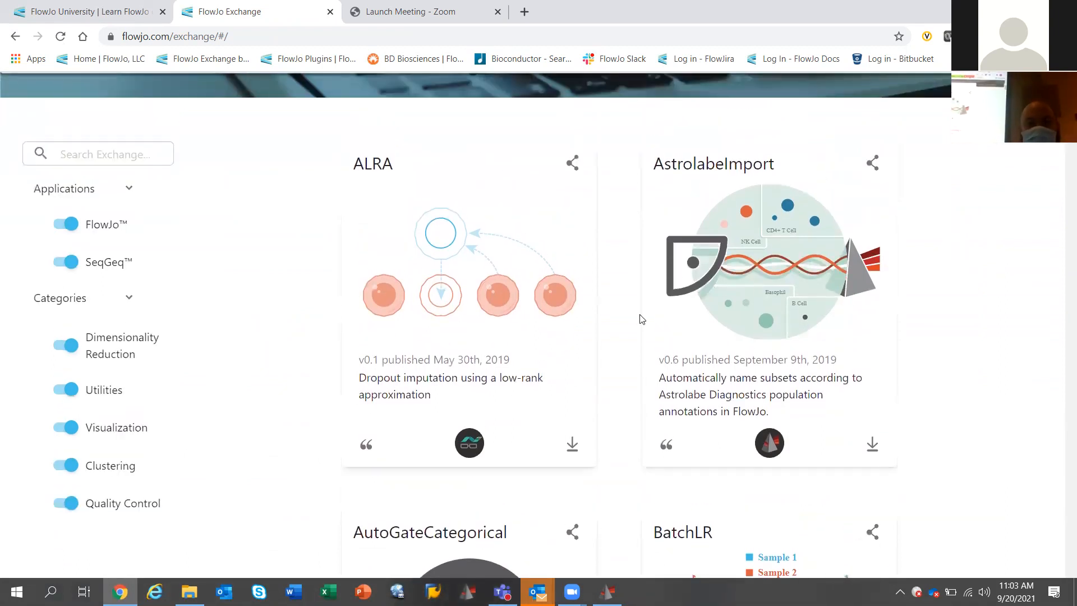
{"action": "left_click", "coordinate": [74, 264]}
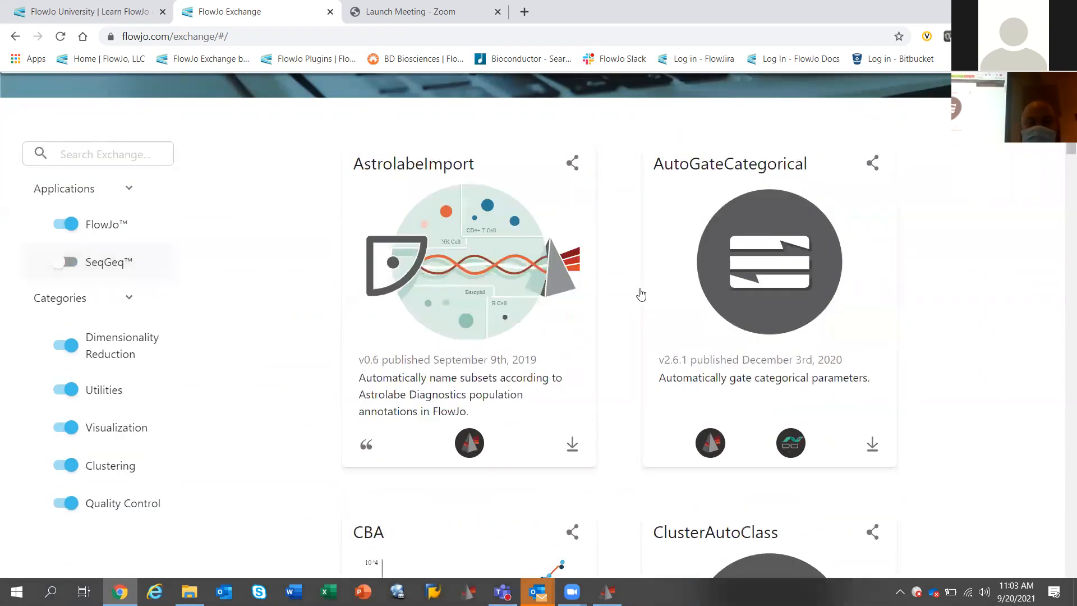
{"action": "scroll", "coordinate": [1061, 149], "scroll_direction": "down", "scroll_amount": 15}
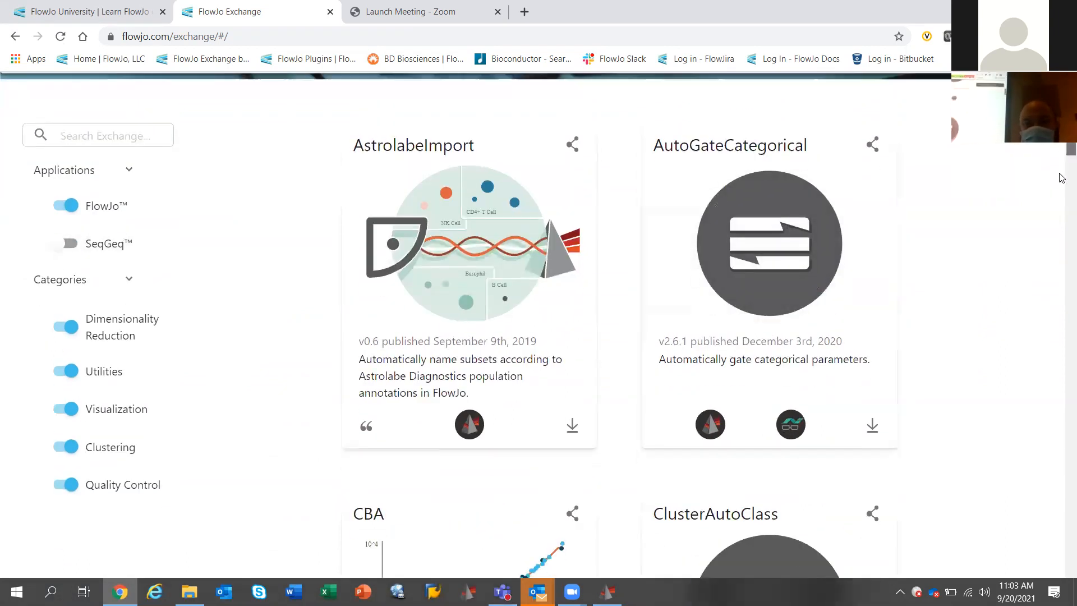
{"action": "scroll", "coordinate": [1062, 255], "scroll_direction": "down", "scroll_amount": 15}
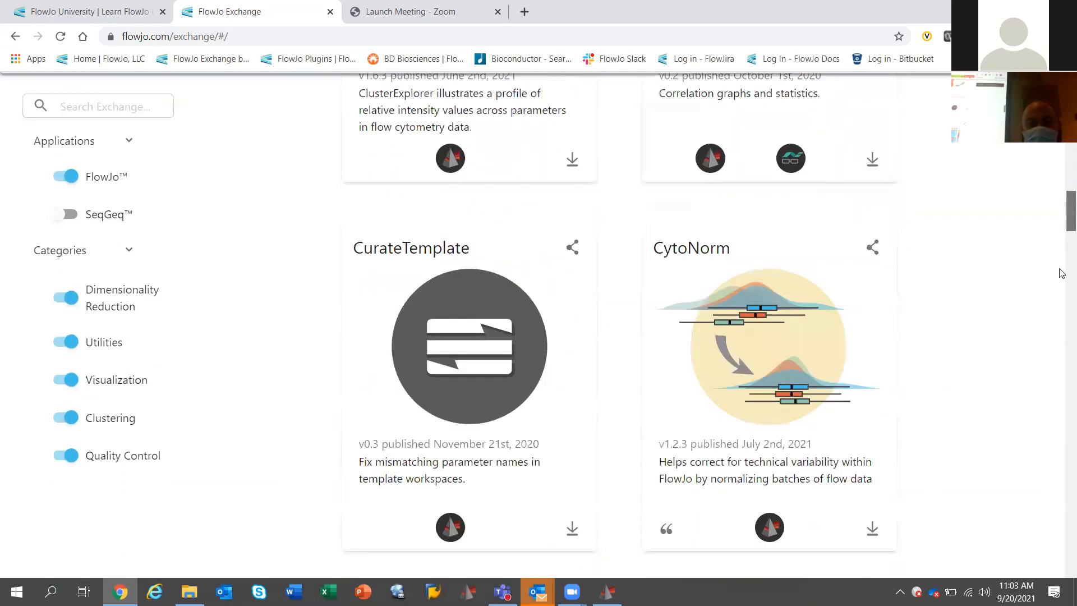
{"action": "scroll", "coordinate": [1061, 307], "scroll_direction": "down", "scroll_amount": 15}
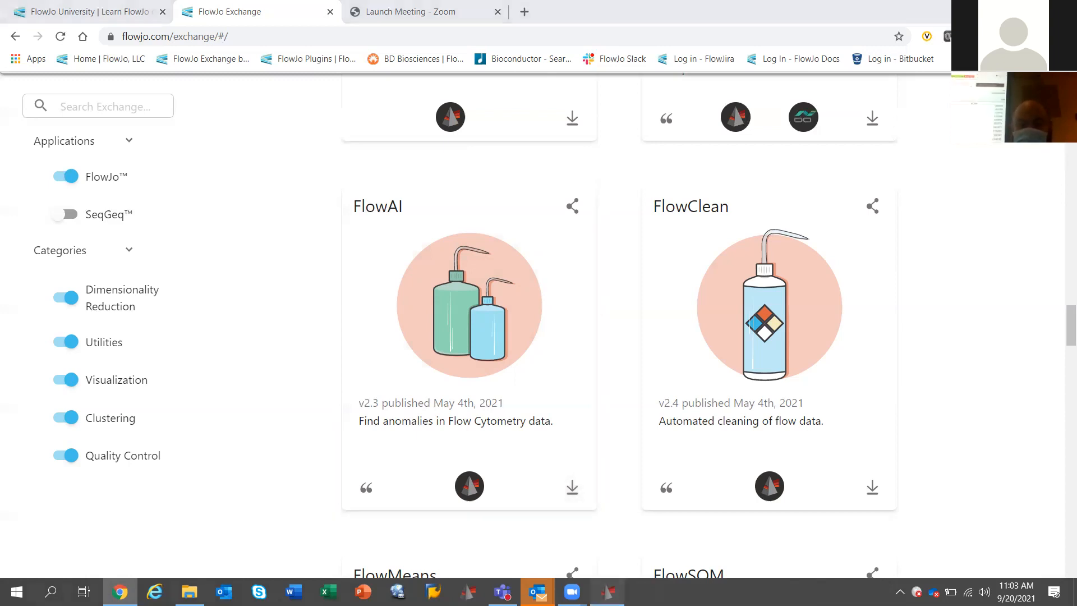
- Switch back to FlowJo and start the FlowAI plugin on LD1_PI+NS_B01_exp.fcs, saving the workspace to the Desktop as 20-Sep-2021.wsp
{"action": "left_click", "coordinate": [607, 592]}
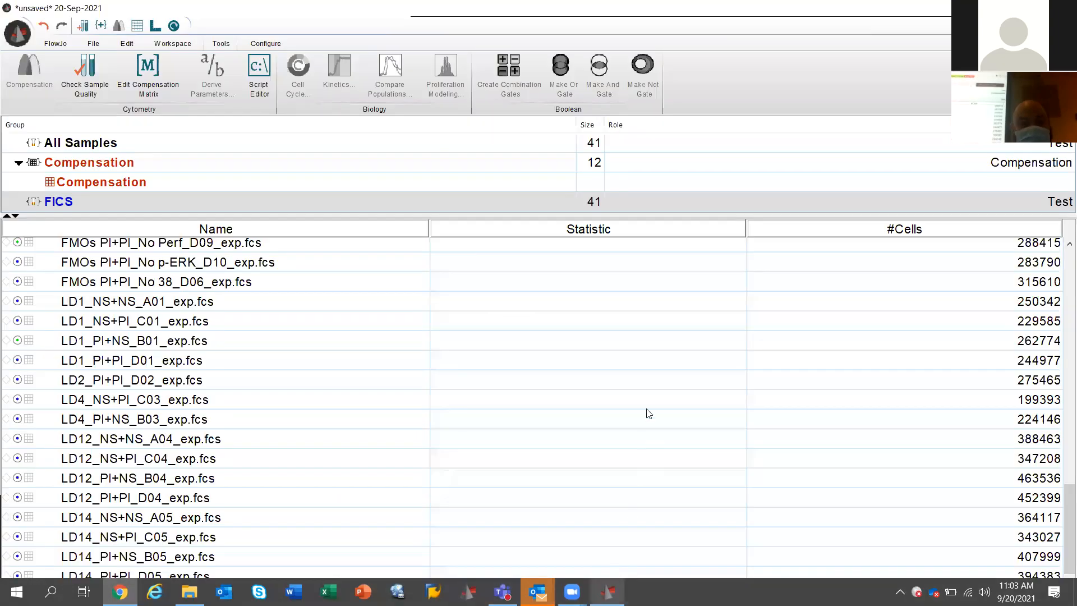
{"action": "left_click", "coordinate": [138, 346]}
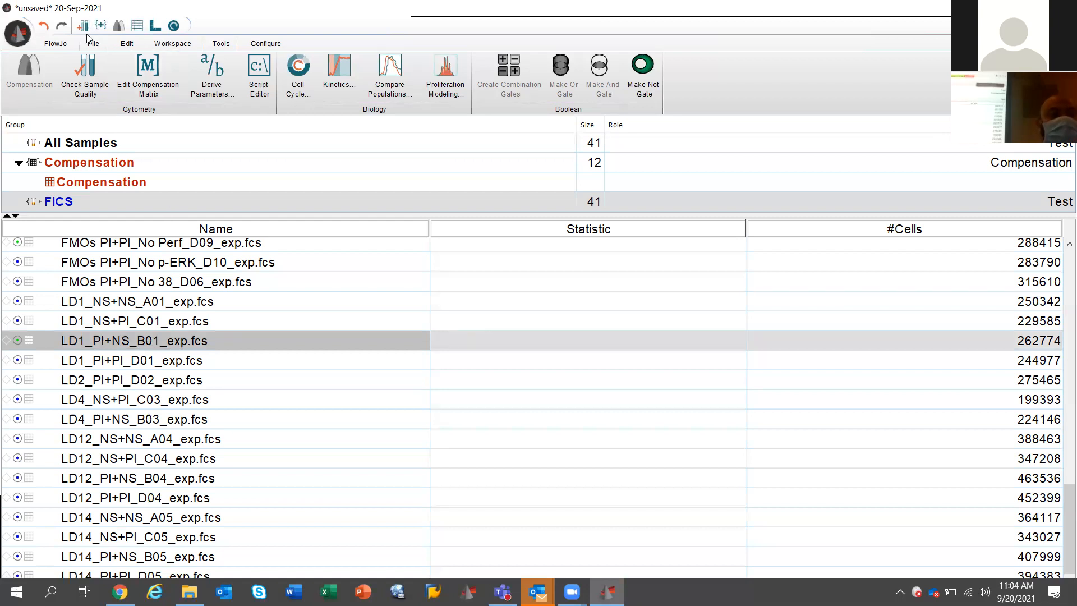
{"action": "left_click", "coordinate": [167, 44]}
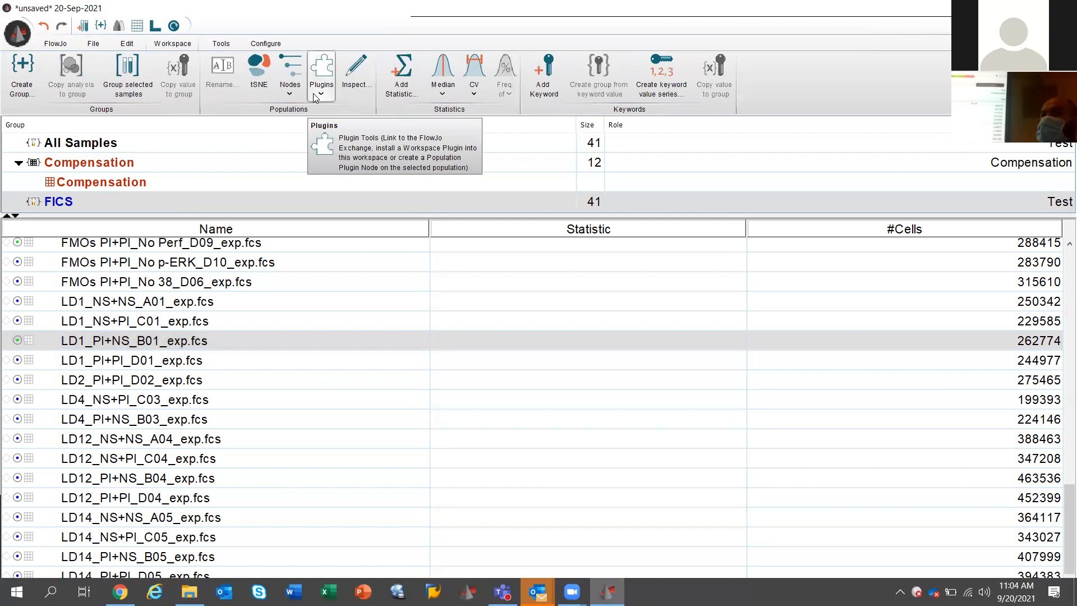
{"action": "left_click", "coordinate": [315, 96]}
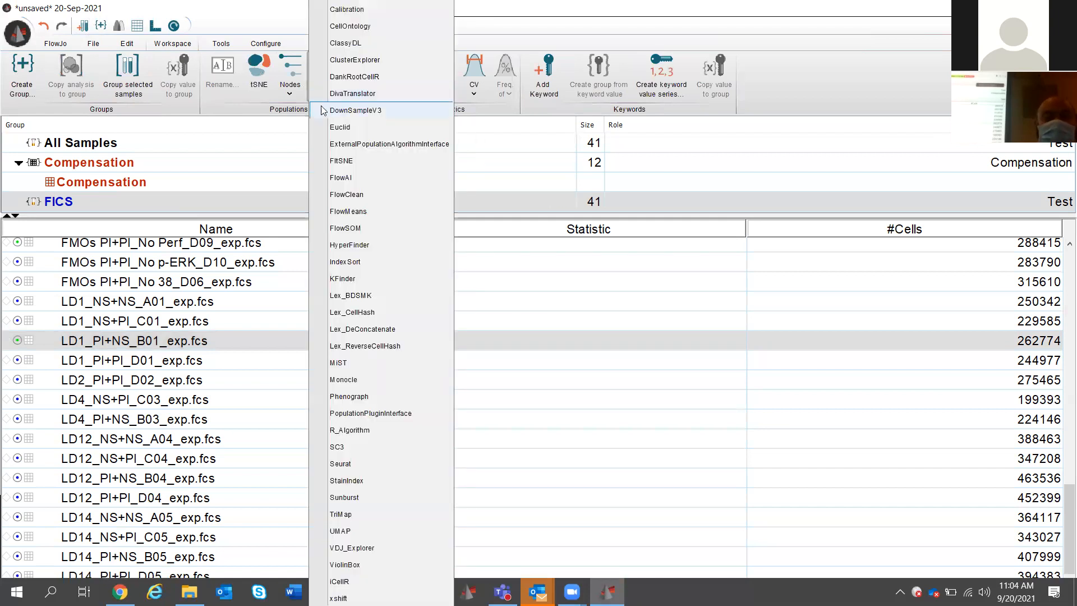
{"action": "left_click", "coordinate": [360, 176]}
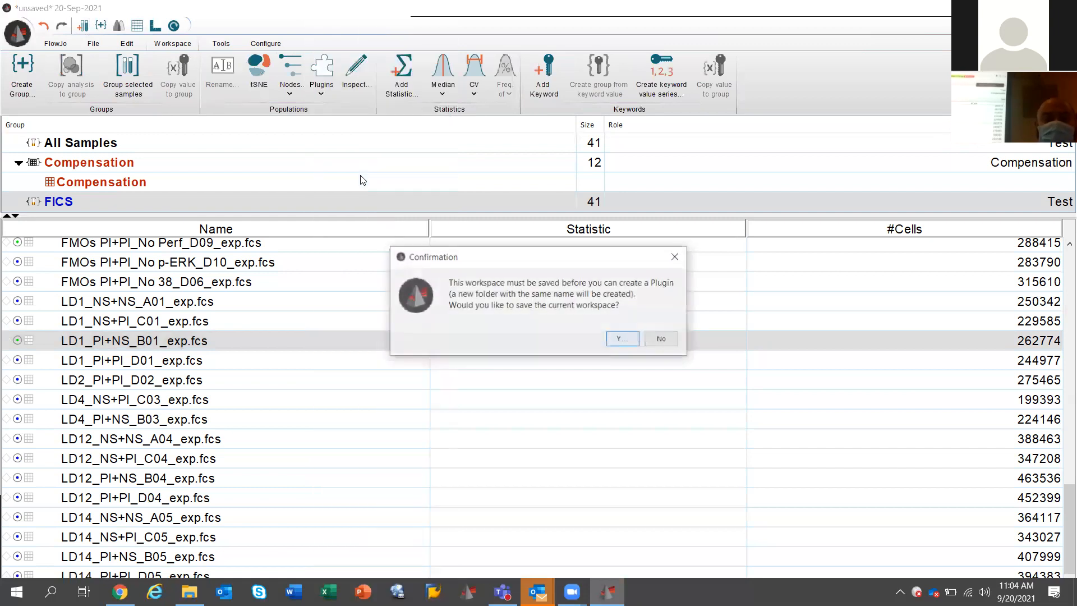
{"action": "left_click", "coordinate": [630, 338]}
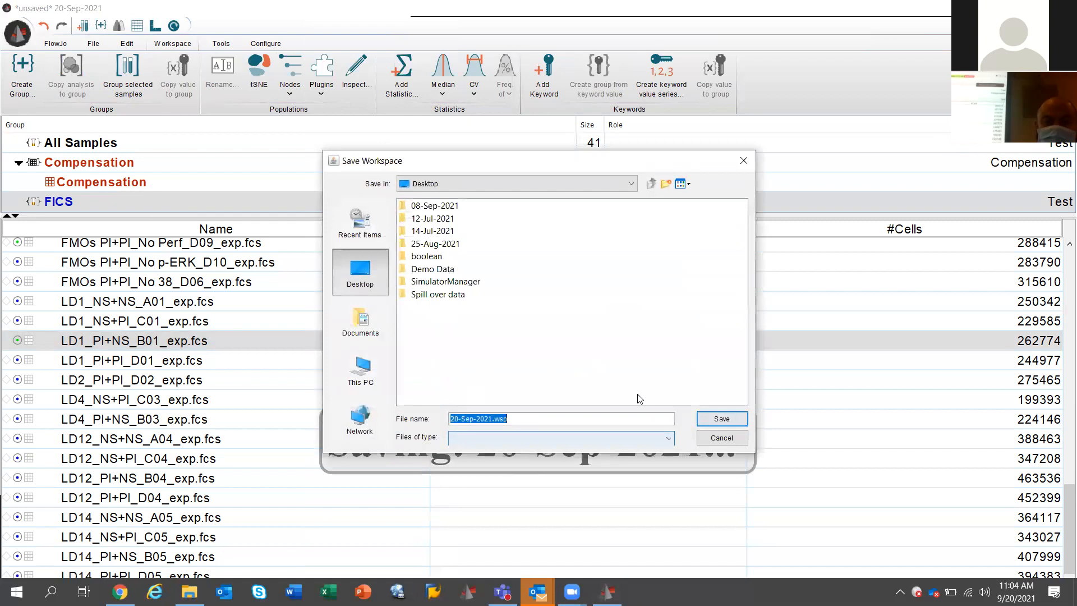
{"action": "left_click", "coordinate": [702, 418]}
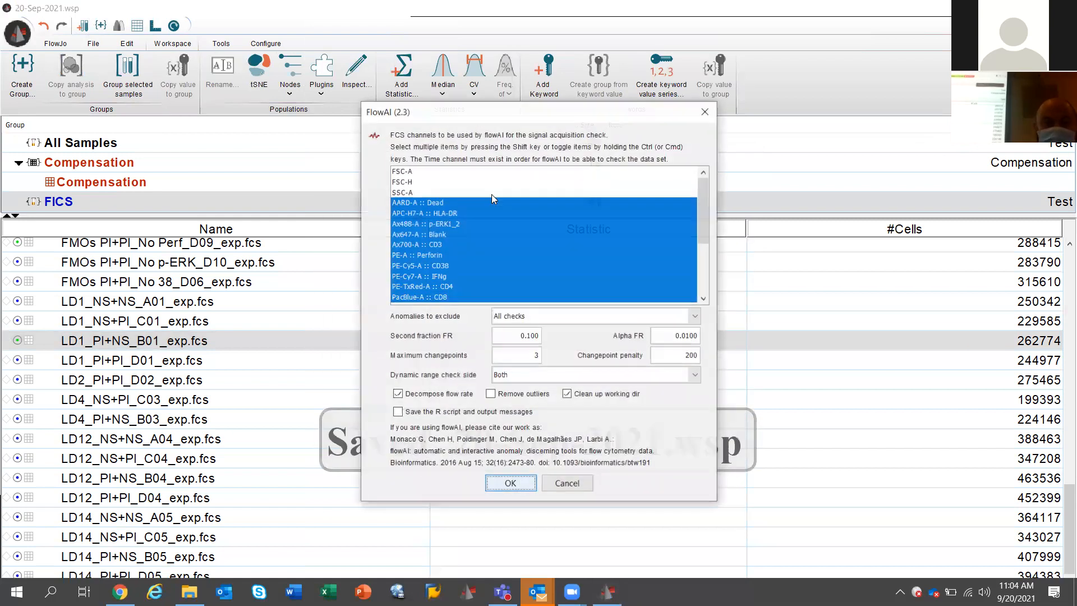
- Select the uncompensated channels from FSC-A through PacBlue-A :: CD8, plus Time, for the FlowAI signal acquisition check
{"action": "left_click", "coordinate": [462, 178]}
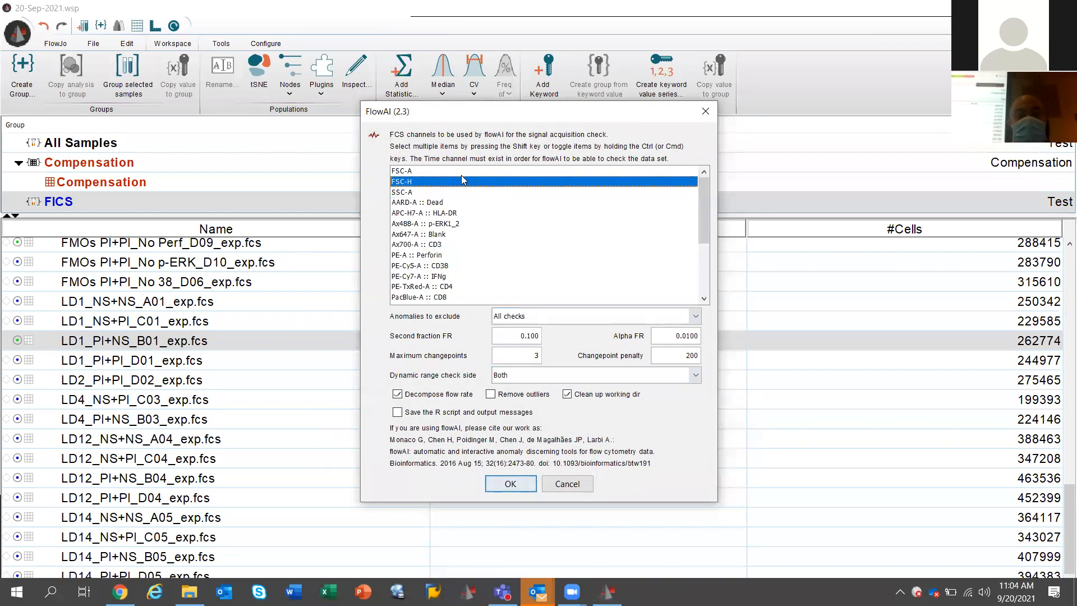
{"action": "left_click", "coordinate": [457, 169]}
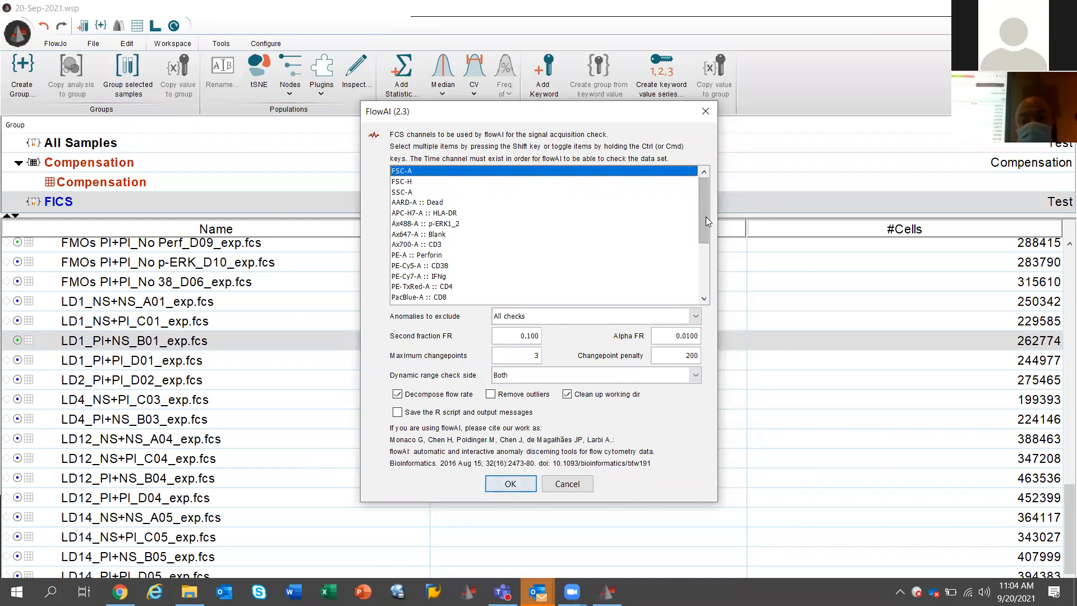
{"action": "left_click_drag", "start_coordinate": [706, 216], "coordinate": [704, 254]}
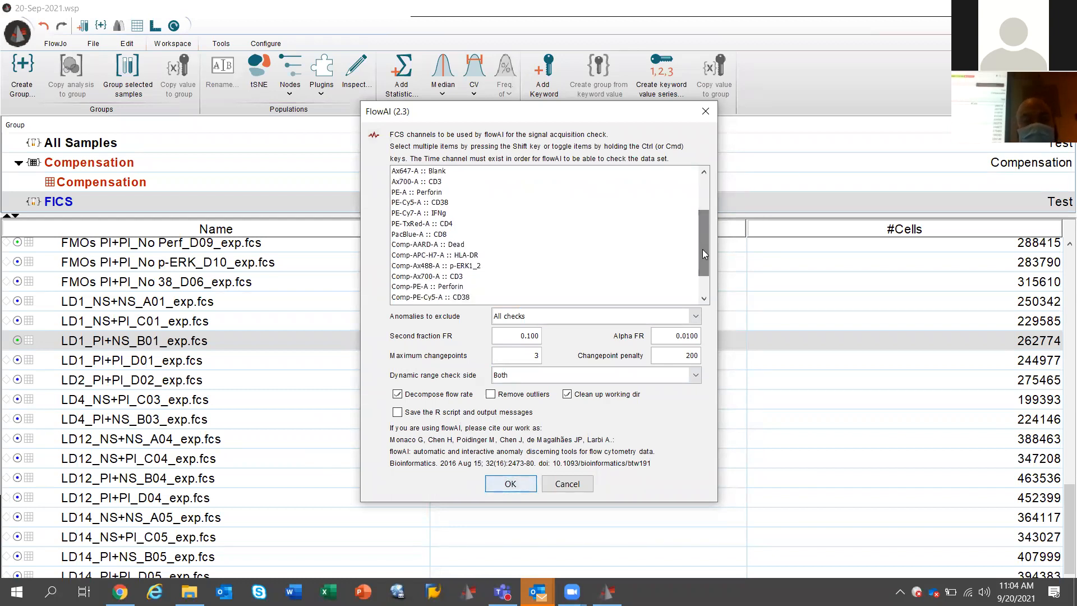
{"action": "left_click", "coordinate": [422, 232], "text": "shift"}
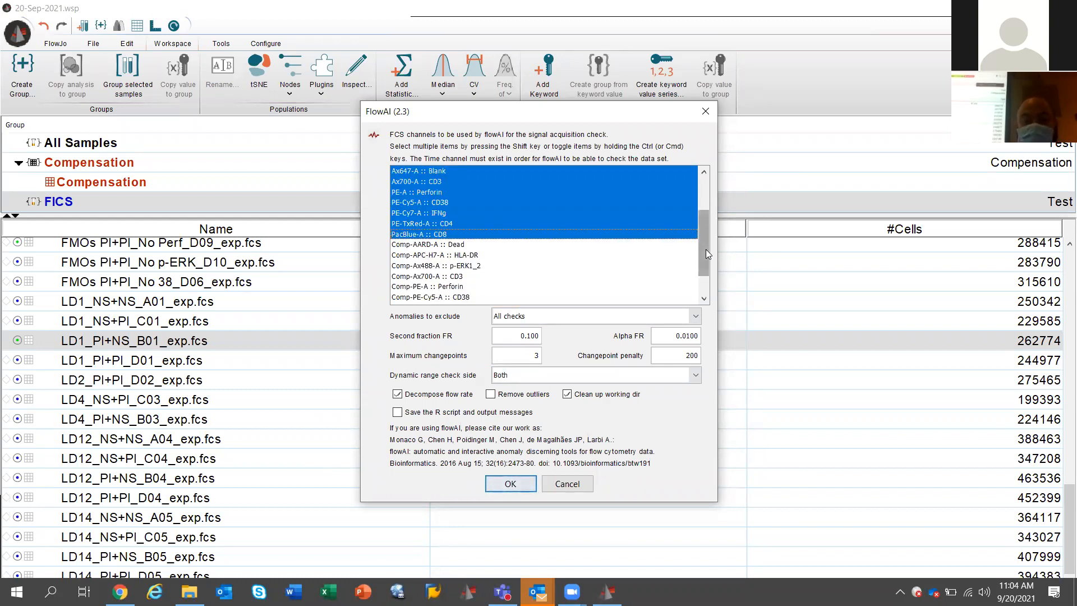
{"action": "left_click_drag", "start_coordinate": [705, 249], "coordinate": [703, 271]}
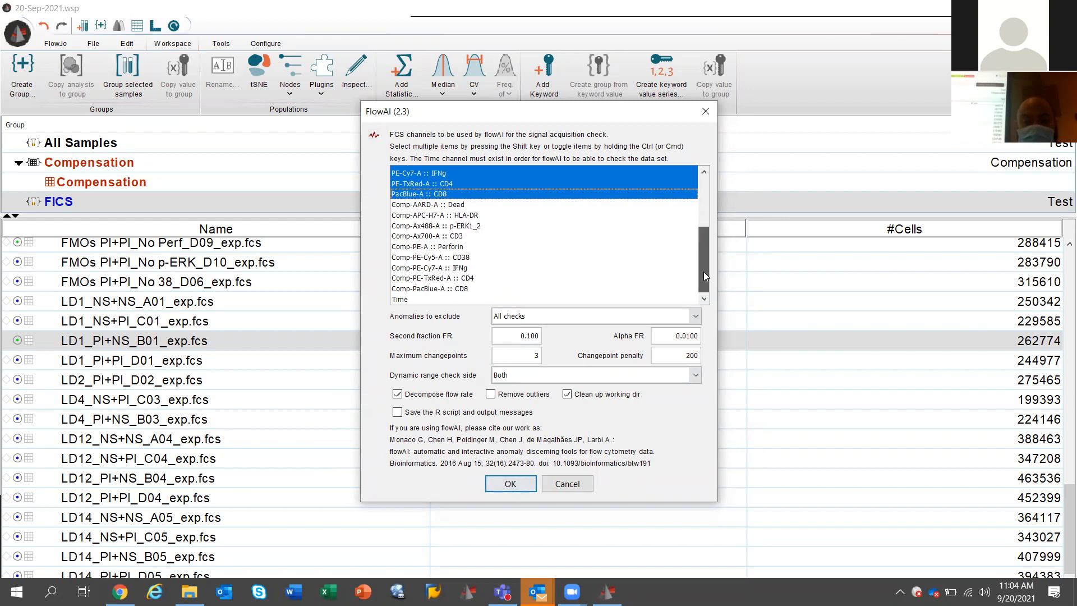
{"action": "left_click", "coordinate": [527, 300], "text": "ctrl"}
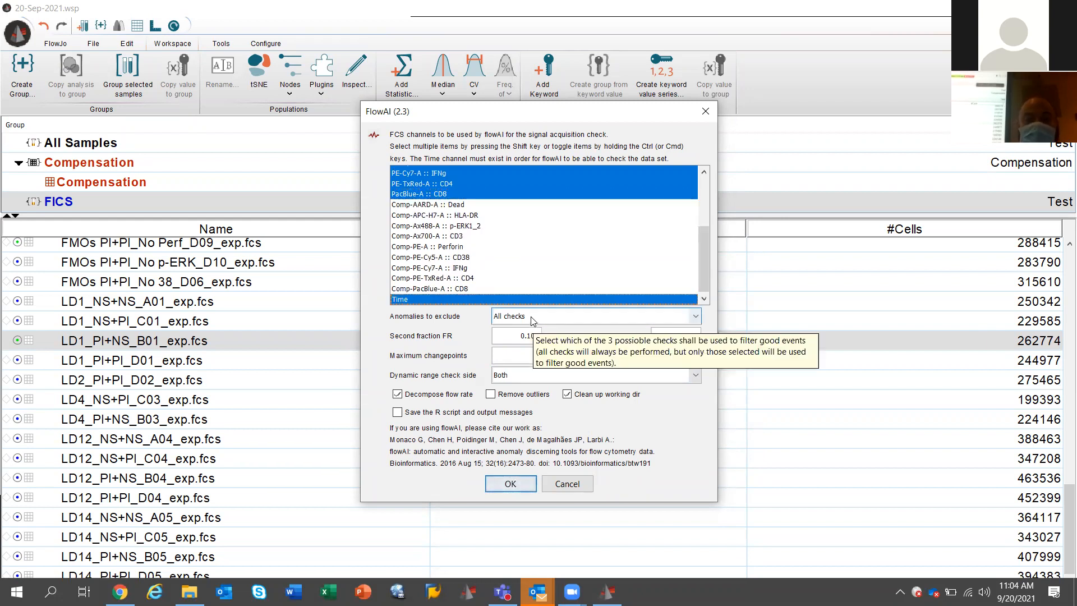
- Keep All checks as the anomalies to exclude, enable Remove outliers, and run FlowAI
{"action": "left_click", "coordinate": [531, 317]}
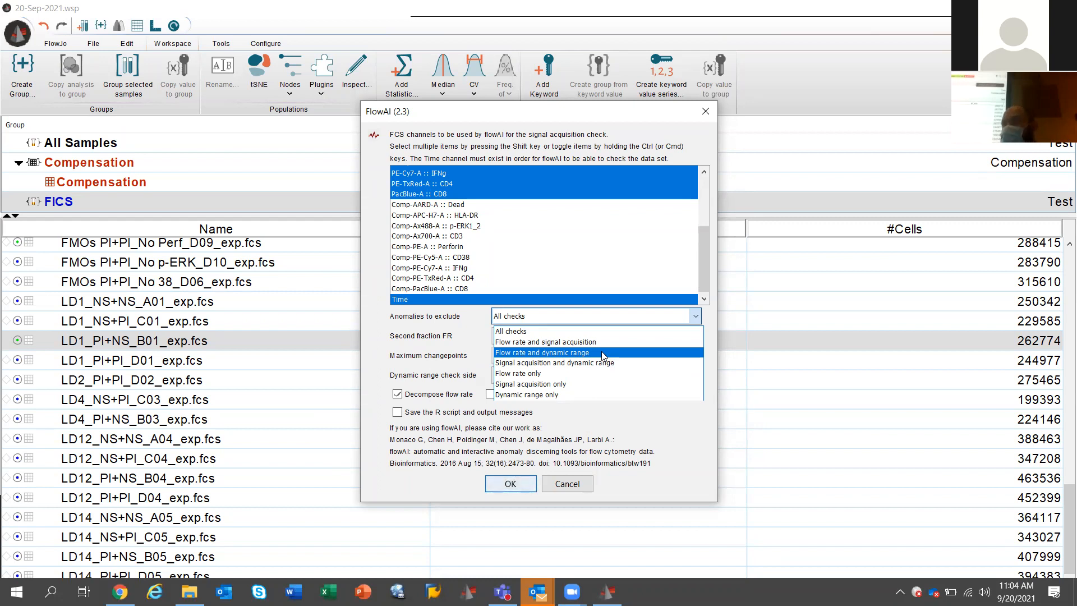
{"action": "left_click", "coordinate": [573, 332]}
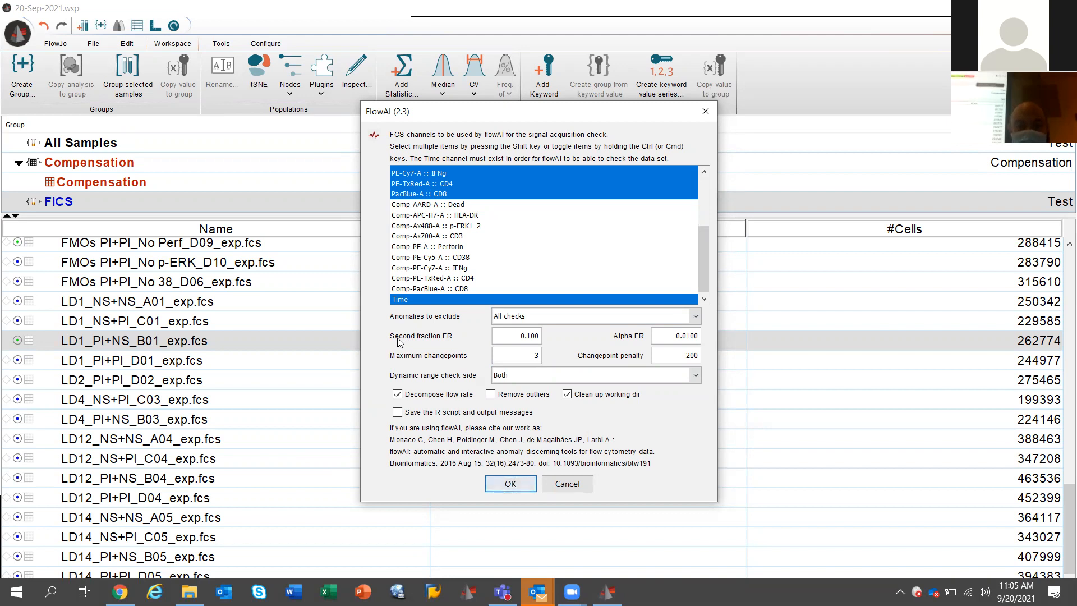
{"action": "left_click", "coordinate": [526, 395]}
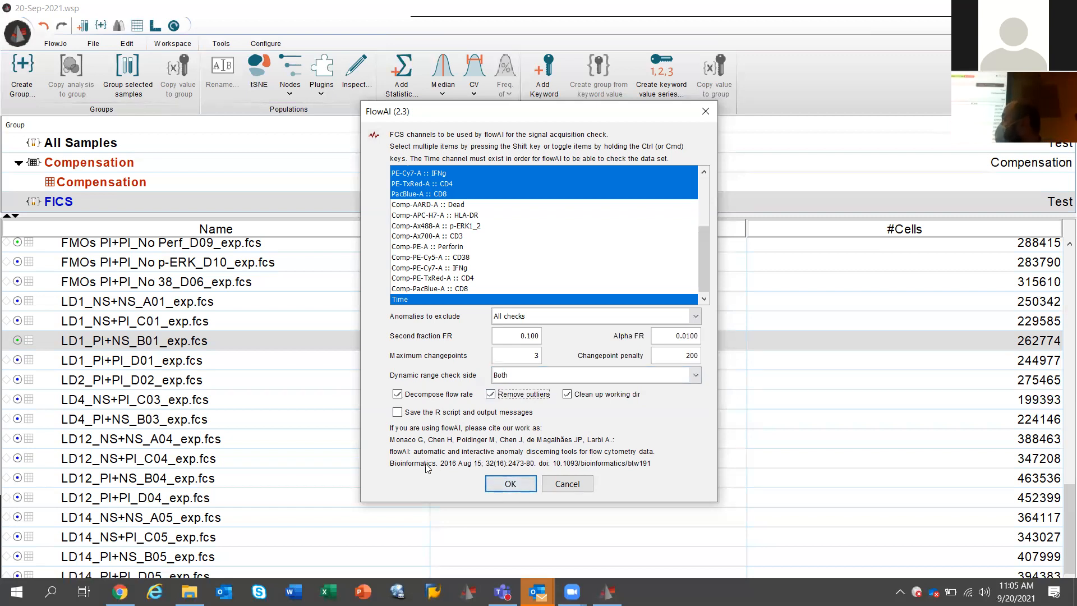
{"action": "left_click", "coordinate": [497, 485]}
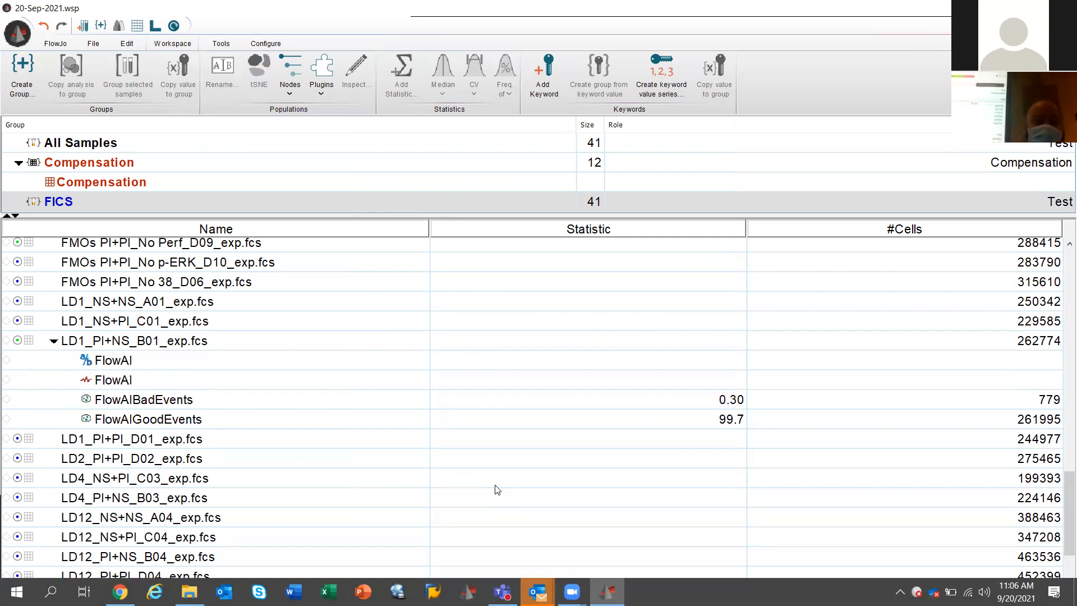
- Select the FlowAIGoodEvents population, switch to the desktop, and close the demo-data folder window and meeting reminder
{"action": "left_click", "coordinate": [234, 422]}
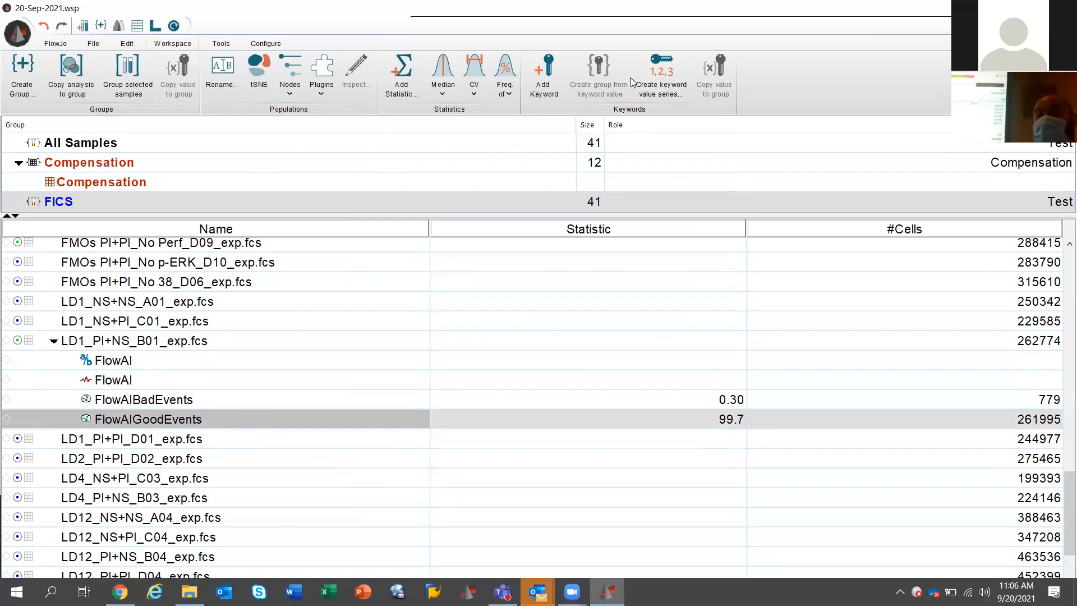
{"action": "key", "text": "alt+Tab"}
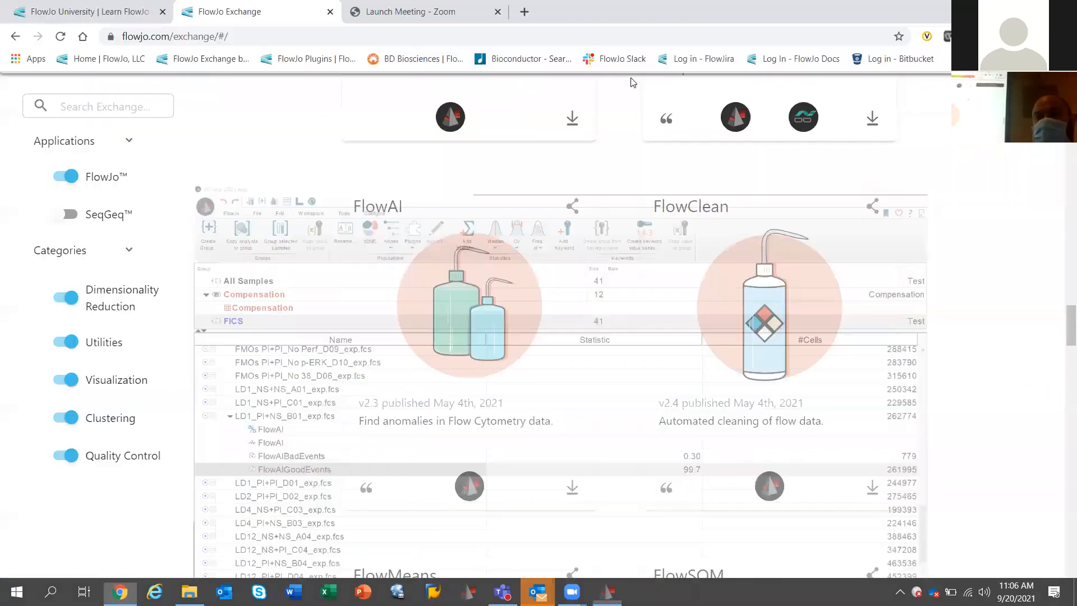
{"action": "key", "text": "alt+Tab"}
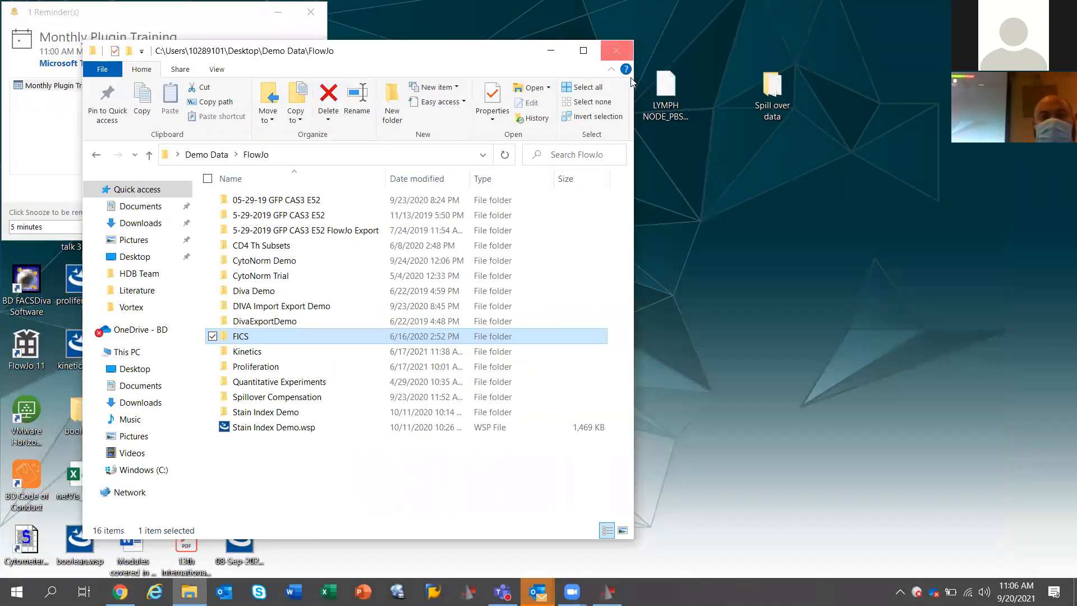
{"action": "left_click", "coordinate": [621, 53]}
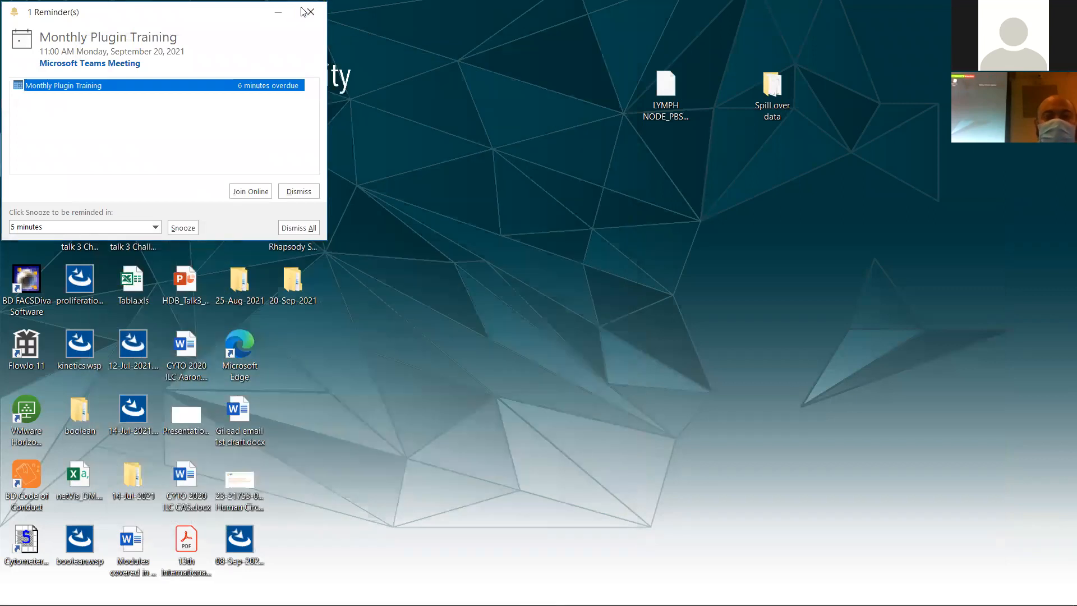
{"action": "left_click", "coordinate": [304, 11]}
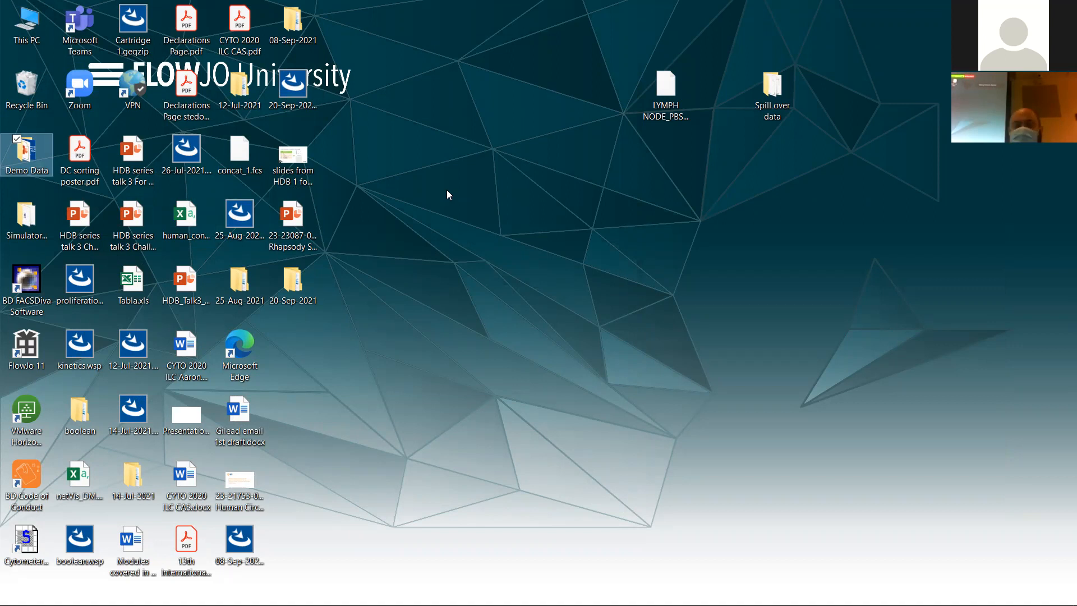
- Open the FlowAI report image LD1_PI+NS_B01_exp.flowAI.png from the FlowAI subfolder of the desktop folder 20-Sep-2021
{"action": "double_click", "coordinate": [292, 285]}
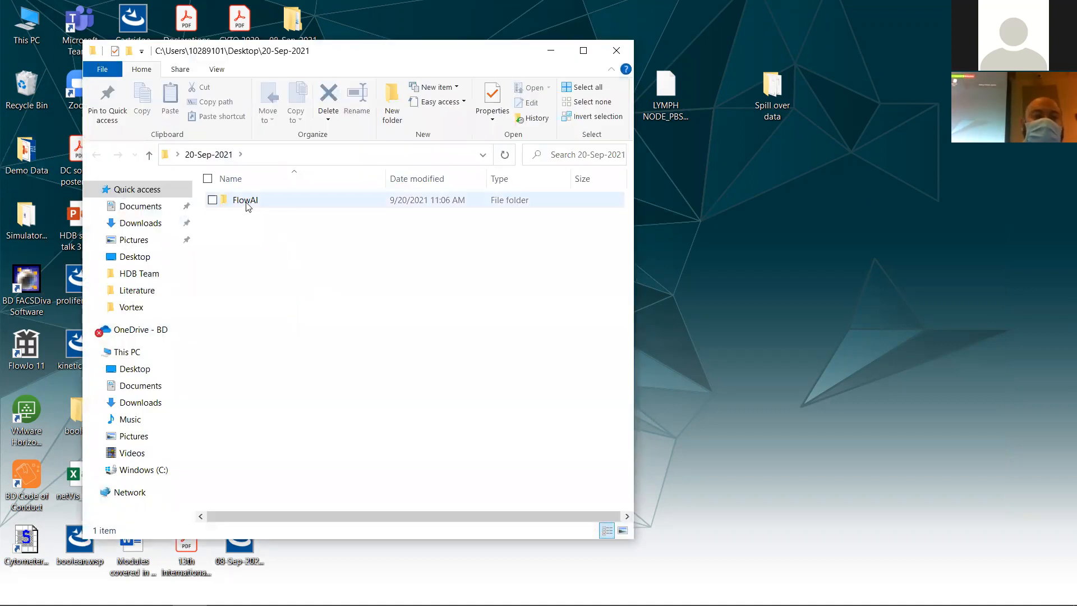
{"action": "mouse_move", "coordinate": [247, 207]}
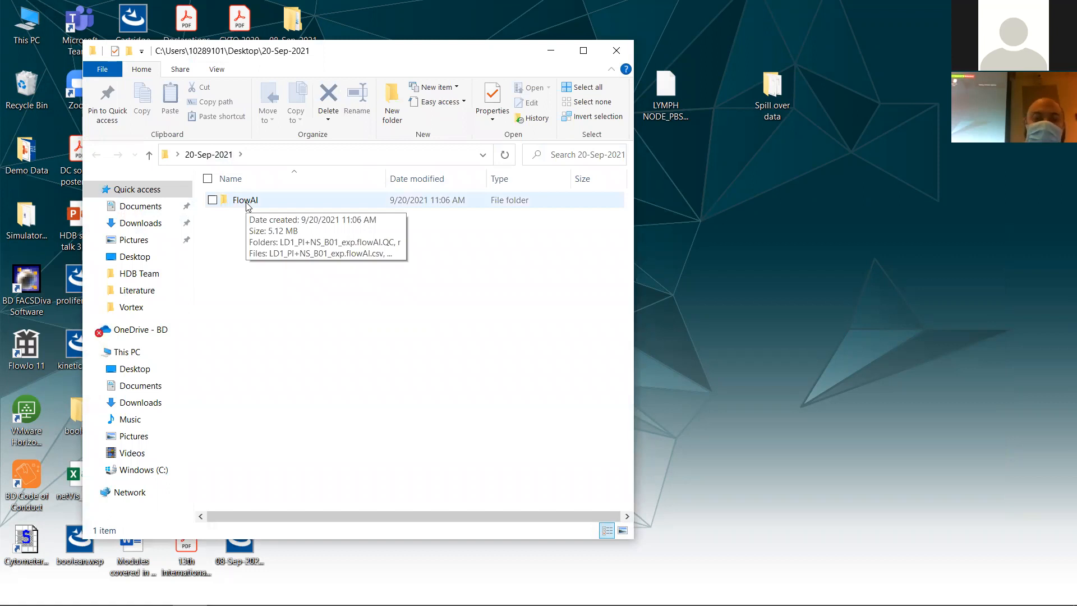
{"action": "double_click", "coordinate": [248, 203]}
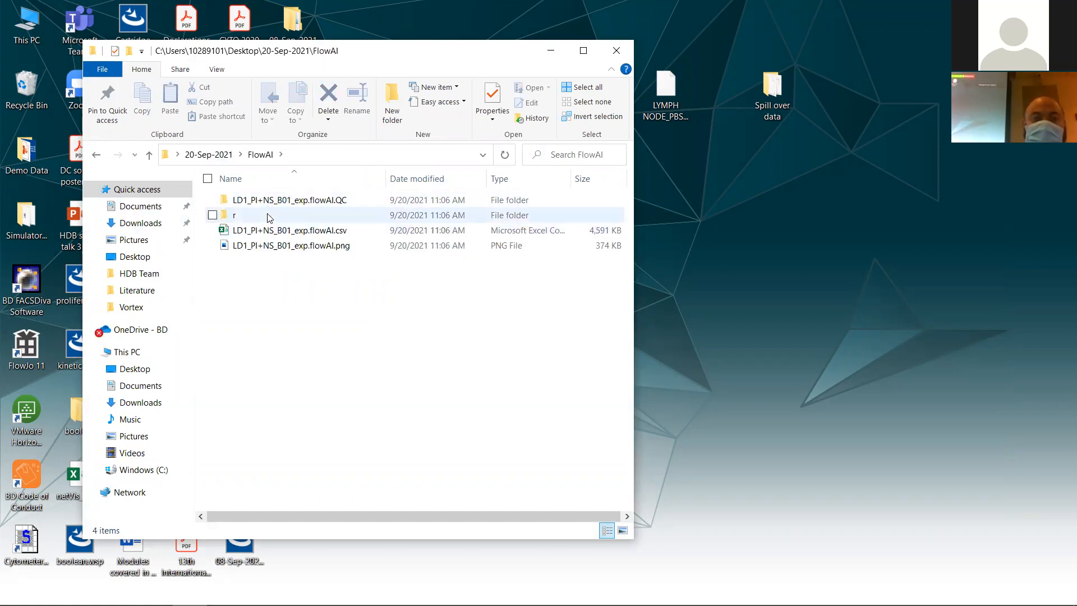
{"action": "double_click", "coordinate": [269, 244]}
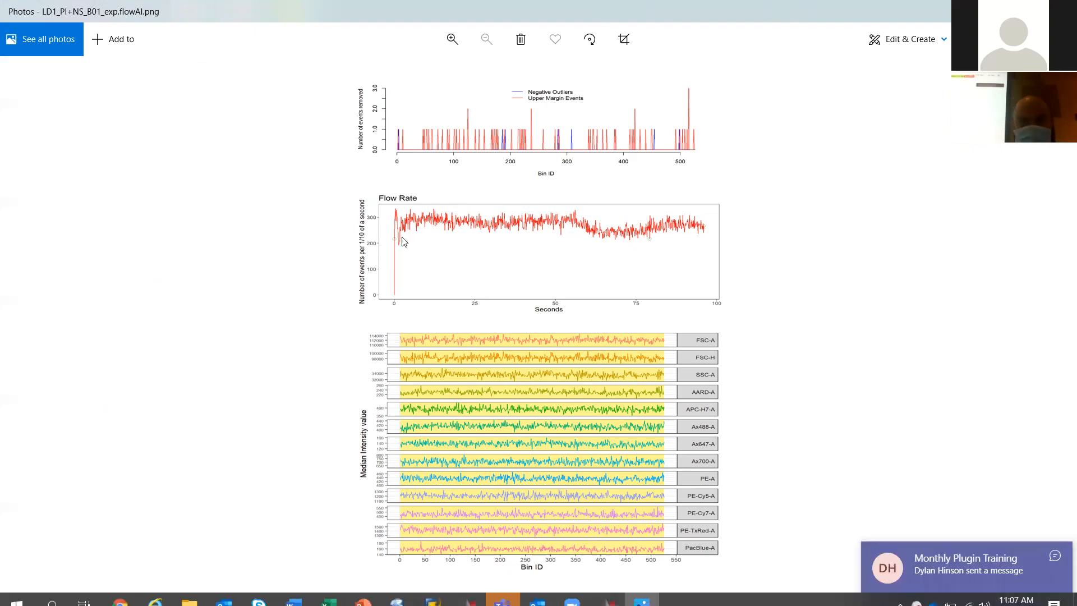
- Examine the FlowAI report's flow rate plot and its median intensity traces for each channel at larger magnification
{"action": "key", "text": "ctrl+plus"}
{"action": "key", "text": "ctrl+plus"}
{"action": "key", "text": "ctrl+plus"}
{"action": "key", "text": "ctrl+plus"}
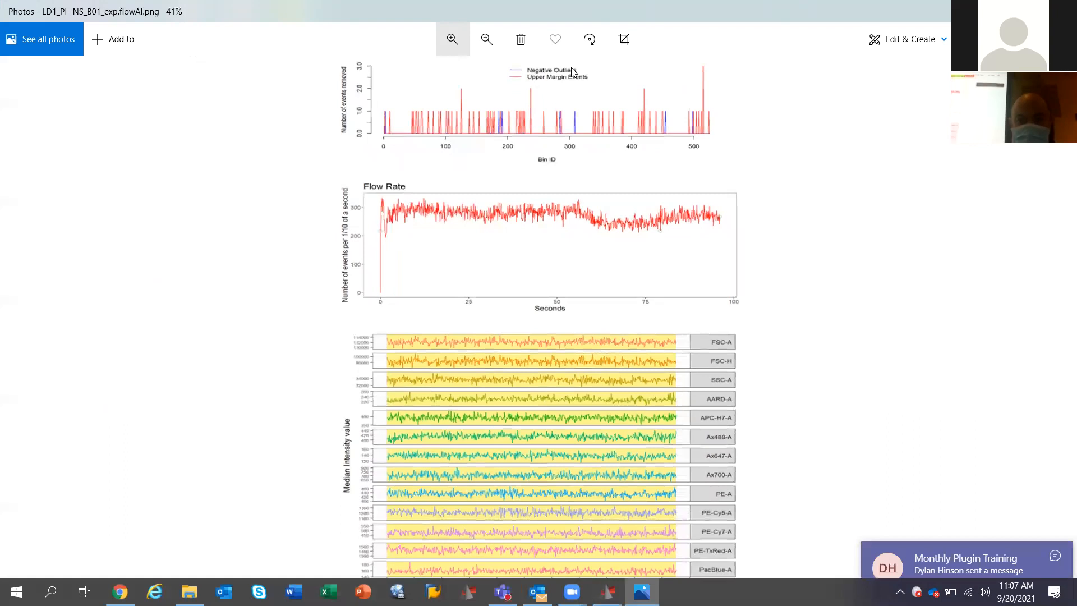
{"action": "key", "text": "ctrl+plus"}
{"action": "key", "text": "ctrl+plus"}
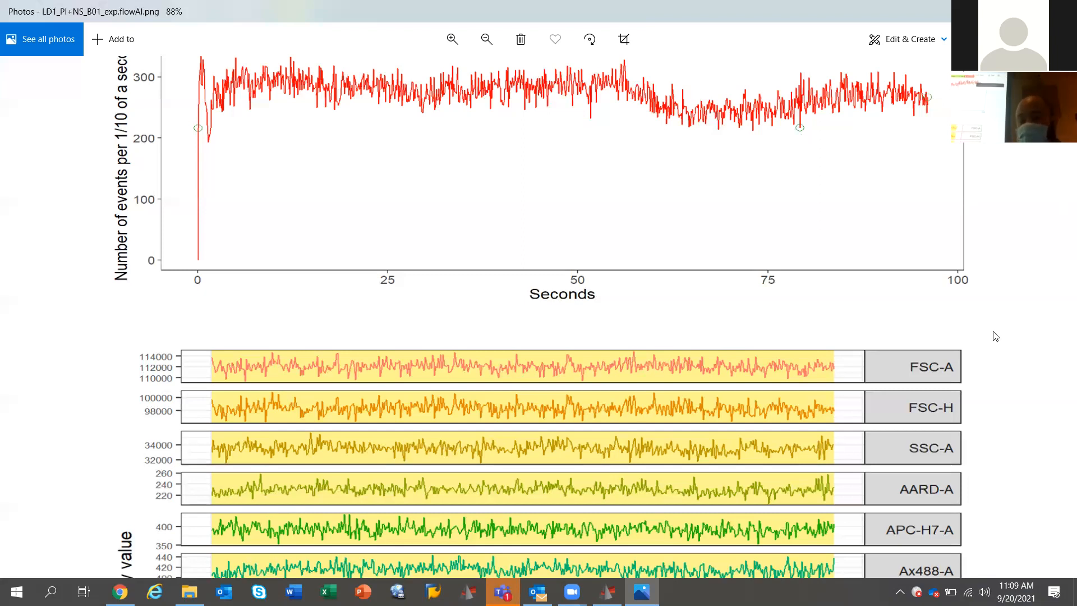
{"action": "scroll", "coordinate": [995, 336], "scroll_direction": "down", "scroll_amount": 4}
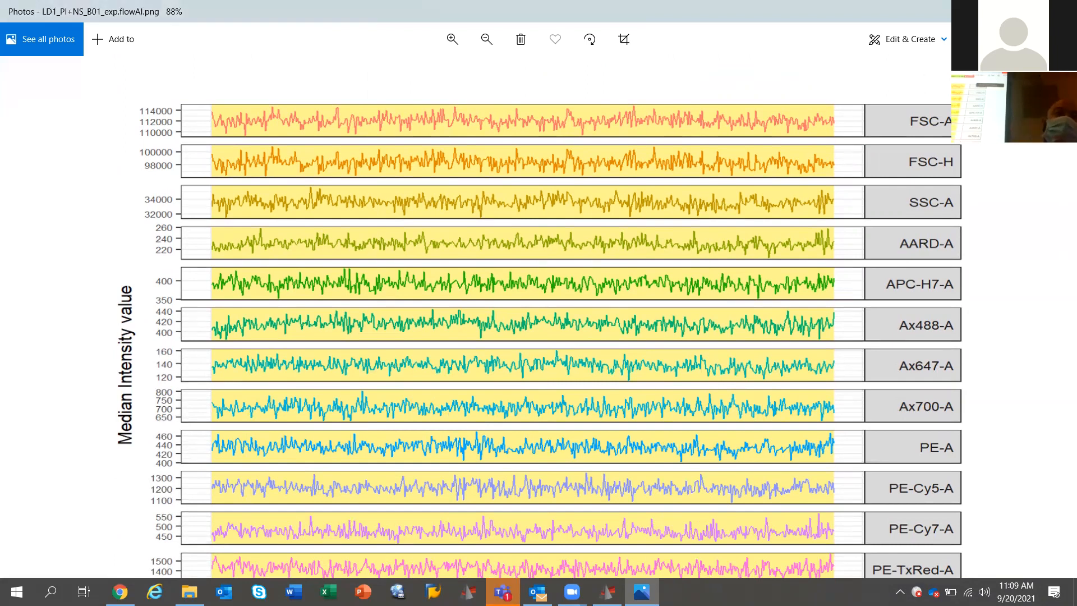
- Close the report image and view the FlowAIGoodEvents population's graph in the FlowJo workspace
{"action": "left_click", "coordinate": [1064, 11]}
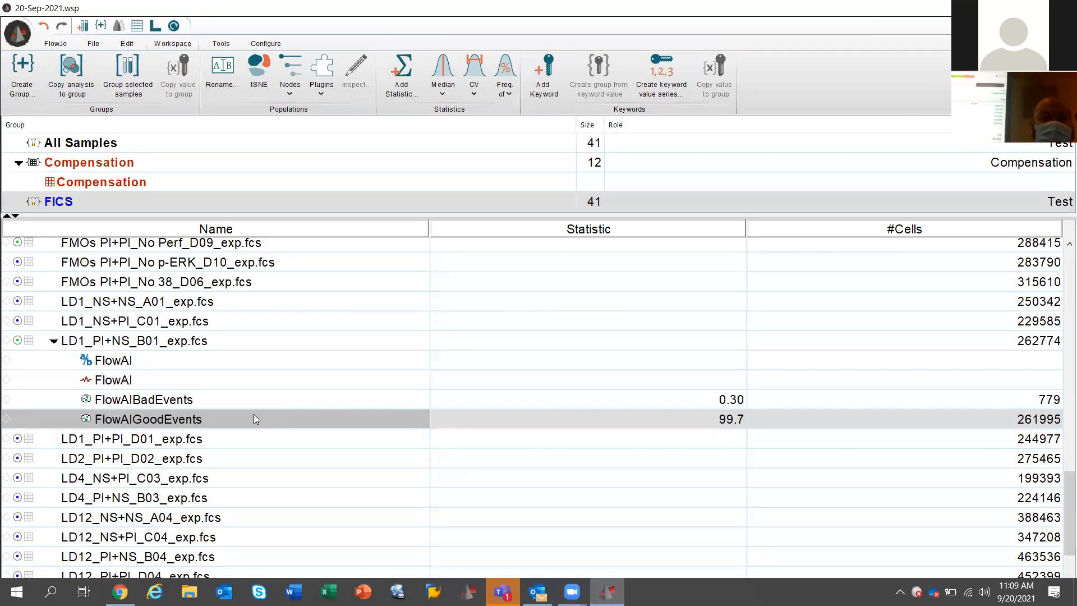
{"action": "double_click", "coordinate": [253, 419]}
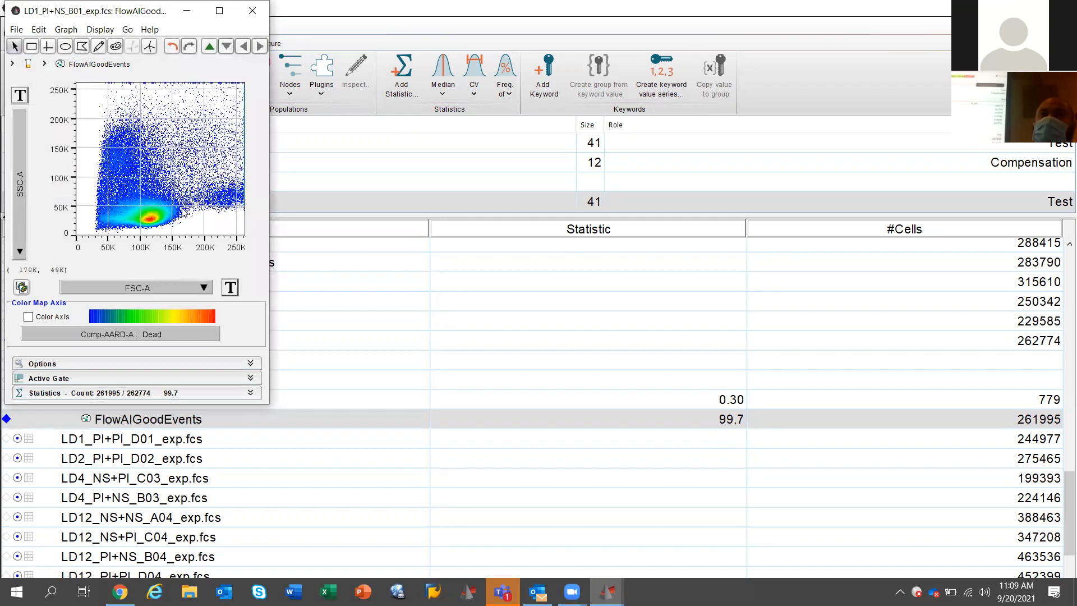
{"action": "left_click", "coordinate": [252, 10]}
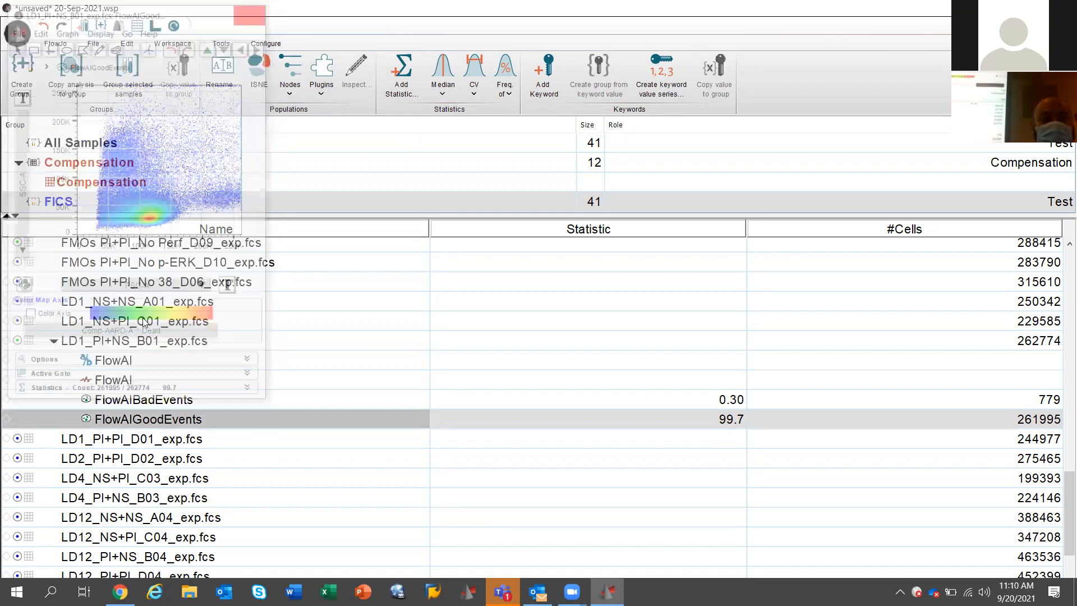
- Delete both FlowAI nodes and the FlowAIBadEvents and FlowAIGoodEvents populations from LD1_PI+NS_B01_exp.fcs
{"action": "left_click", "coordinate": [138, 360]}
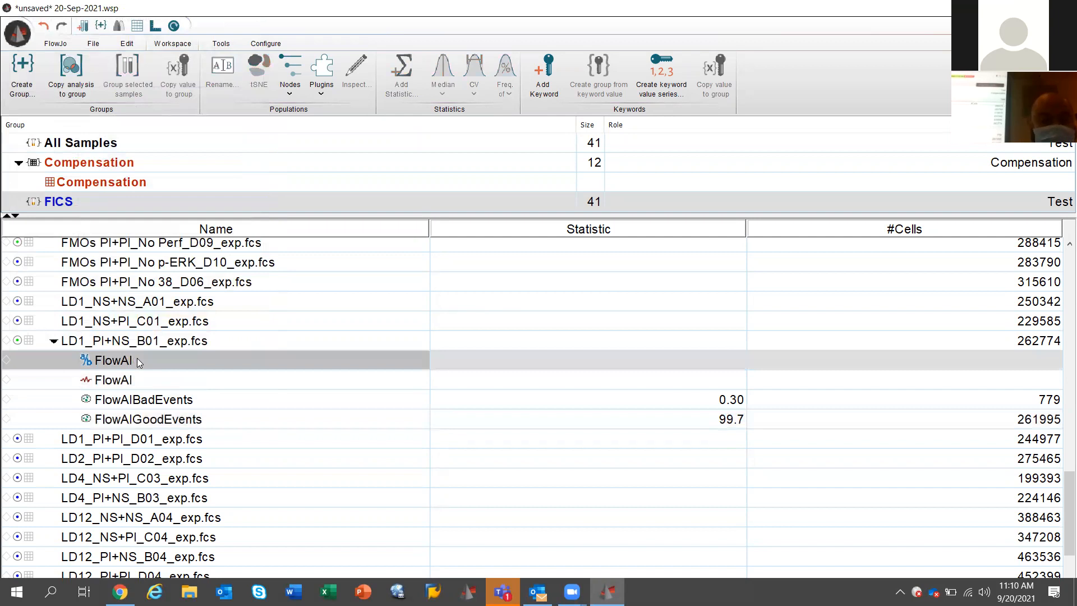
{"action": "key", "text": "shift+Down"}
{"action": "key", "text": "shift+Down"}
{"action": "key", "text": "shift+Down"}
{"action": "key", "text": "shift+Down"}
{"action": "key", "text": "shift+Up"}
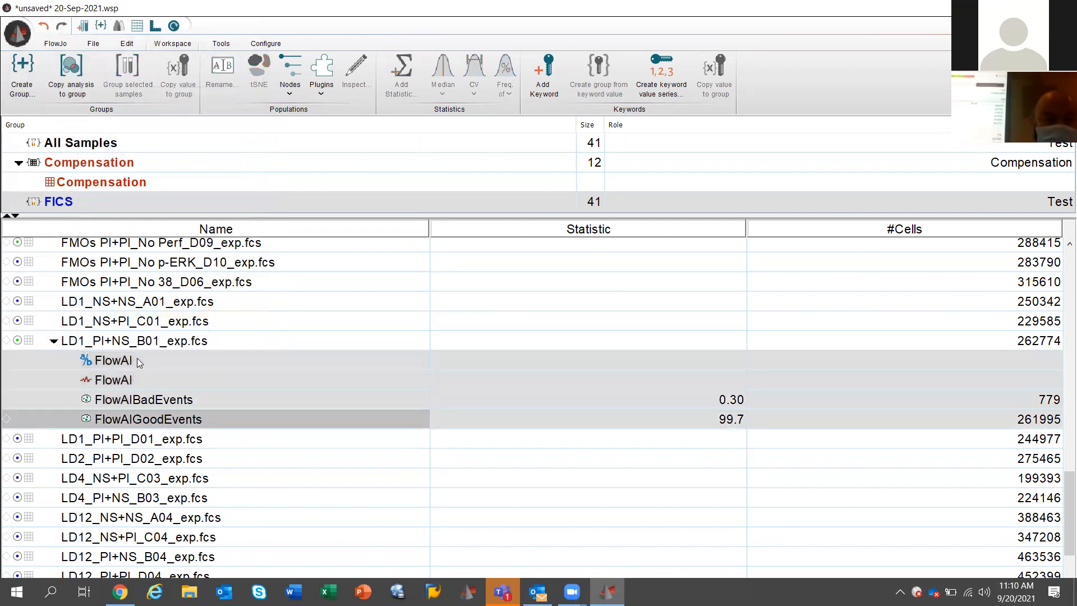
{"action": "key", "text": "Delete"}
{"action": "key", "text": "Return"}
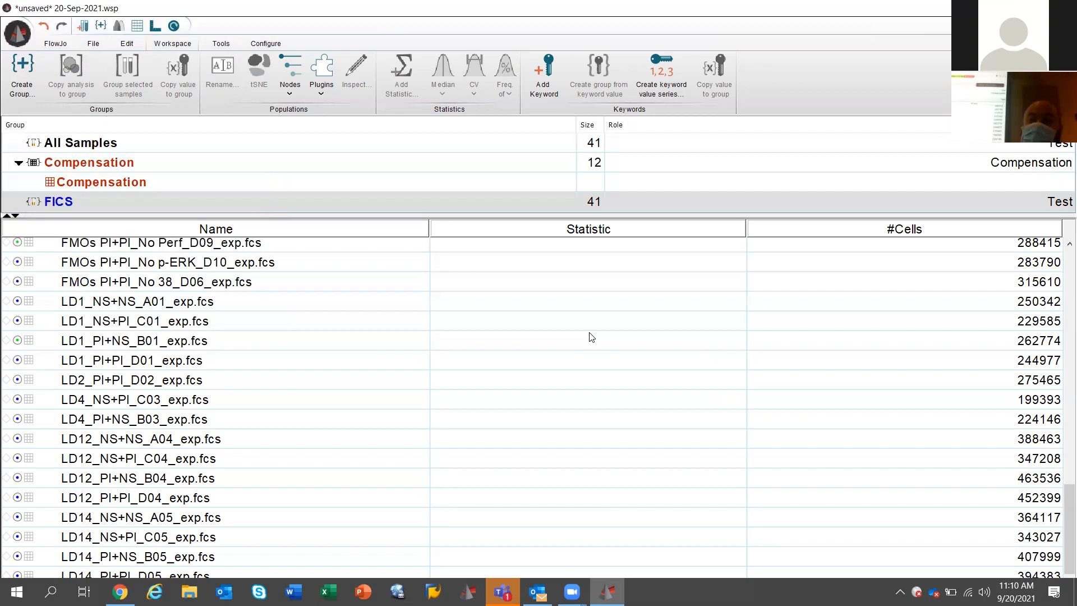
- Add the *STIM keyword as a displayed column in the workspace sample list
{"action": "right_click", "coordinate": [831, 235]}
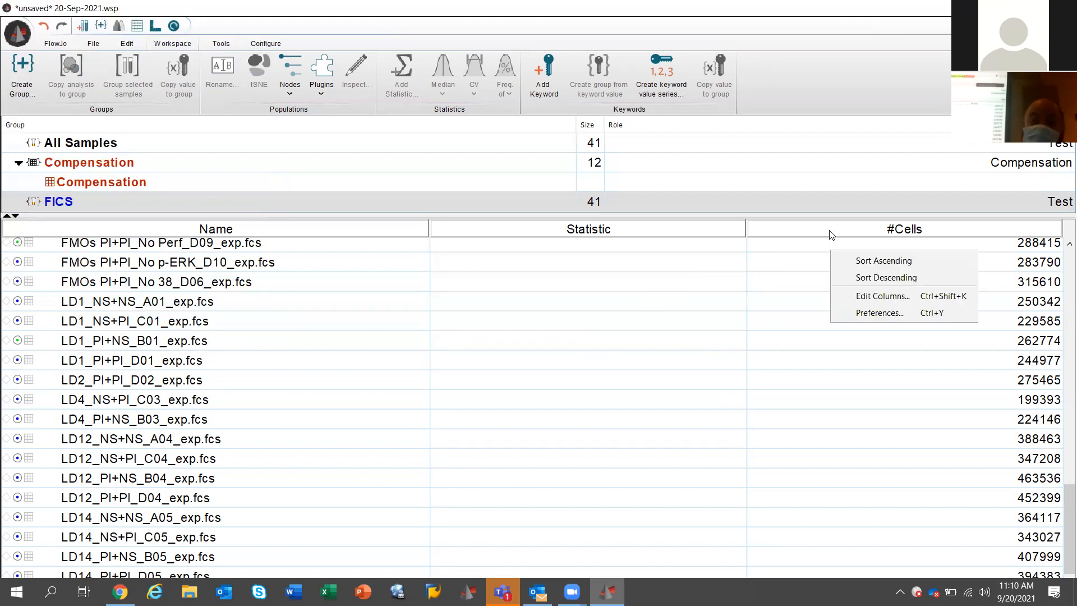
{"action": "left_click", "coordinate": [864, 297]}
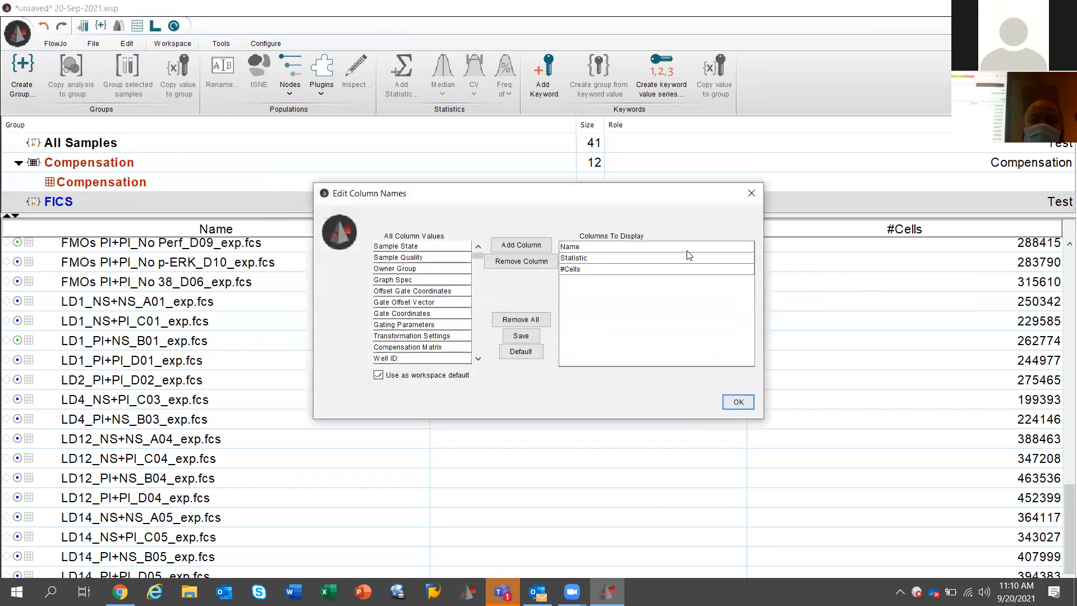
{"action": "left_click_drag", "start_coordinate": [479, 260], "coordinate": [471, 340]}
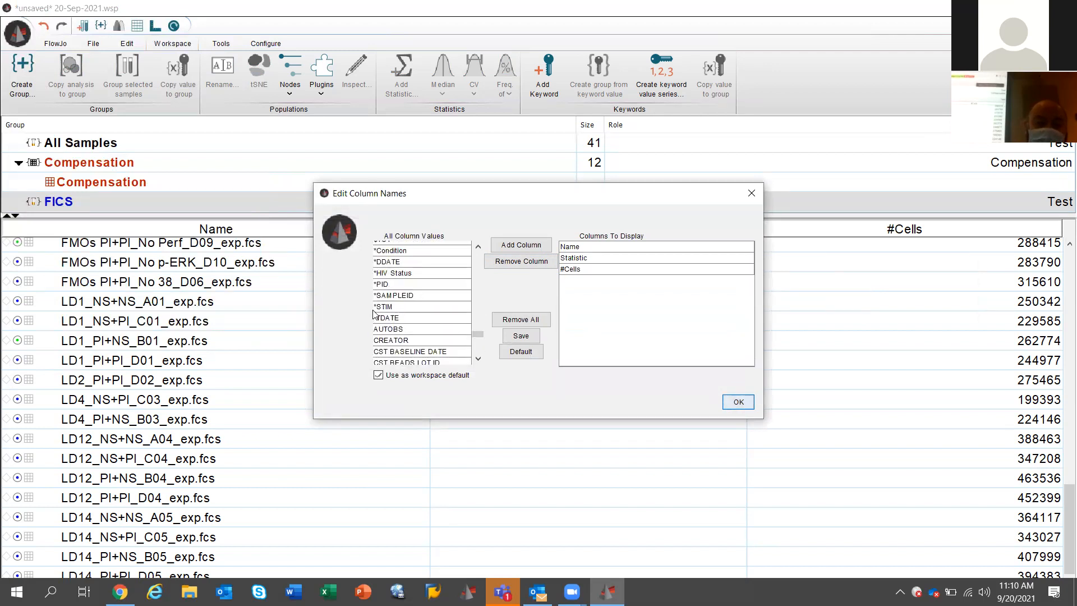
{"action": "left_click", "coordinate": [396, 307]}
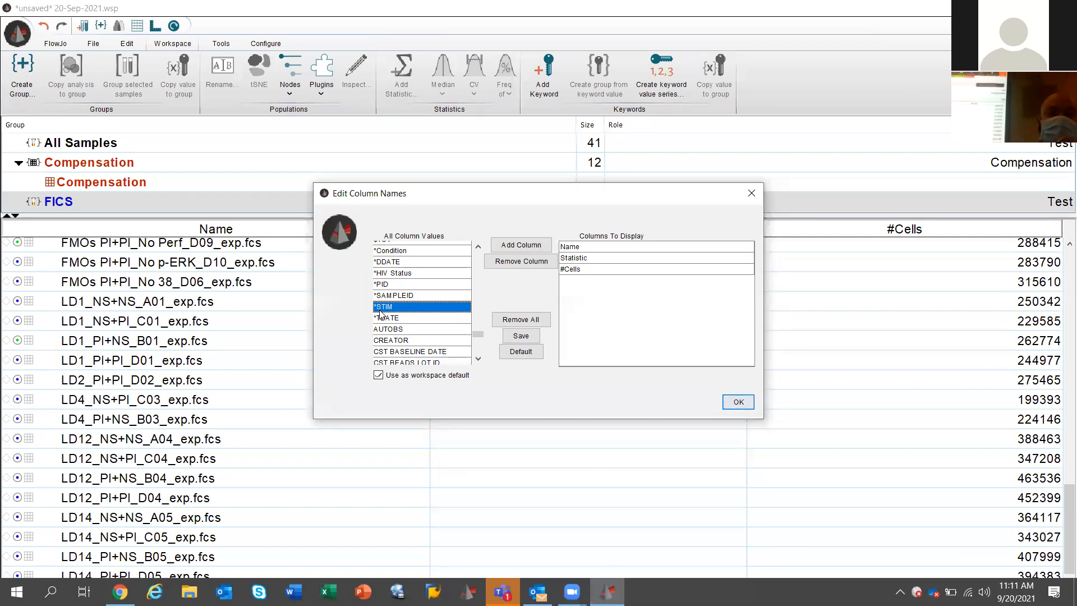
{"action": "left_click", "coordinate": [520, 247]}
{"action": "left_click", "coordinate": [739, 401]}
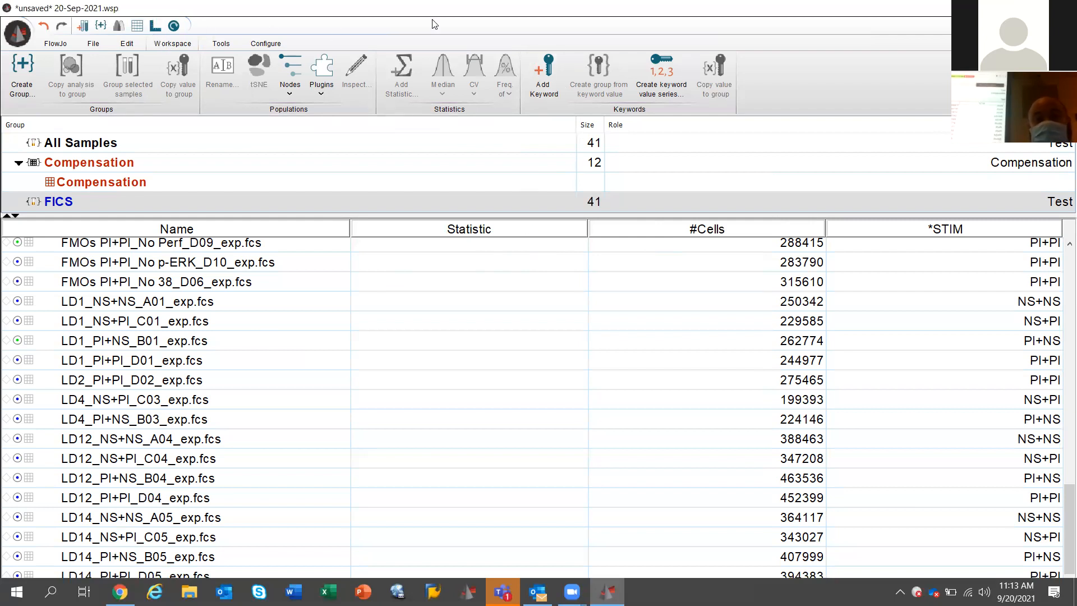
- Add a new keyword named *Vaccination to the workspace samples
{"action": "left_click", "coordinate": [546, 73]}
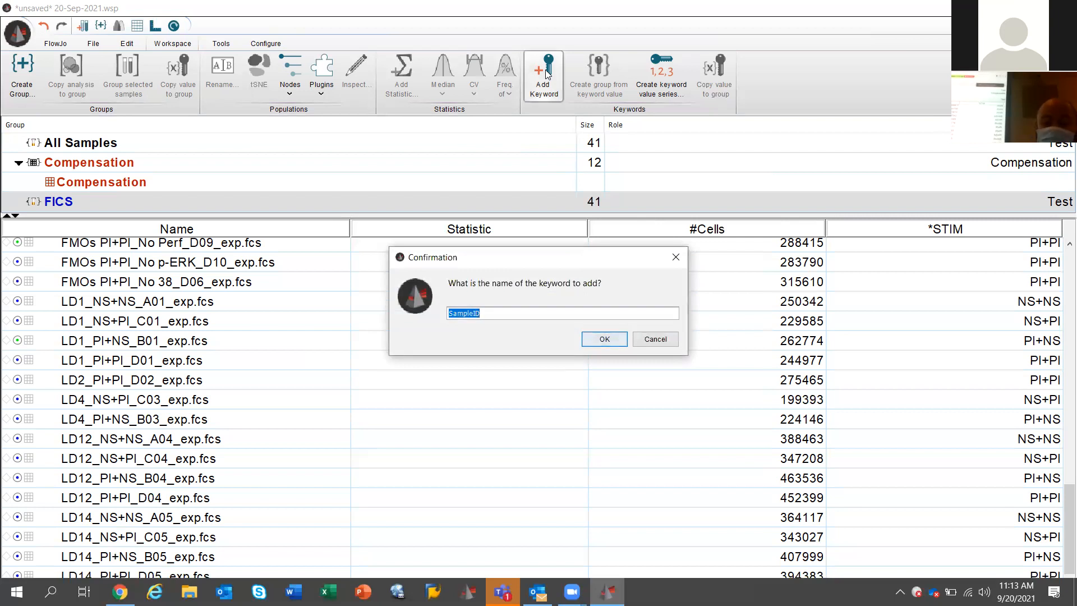
{"action": "type", "text": "*Vaccina"}
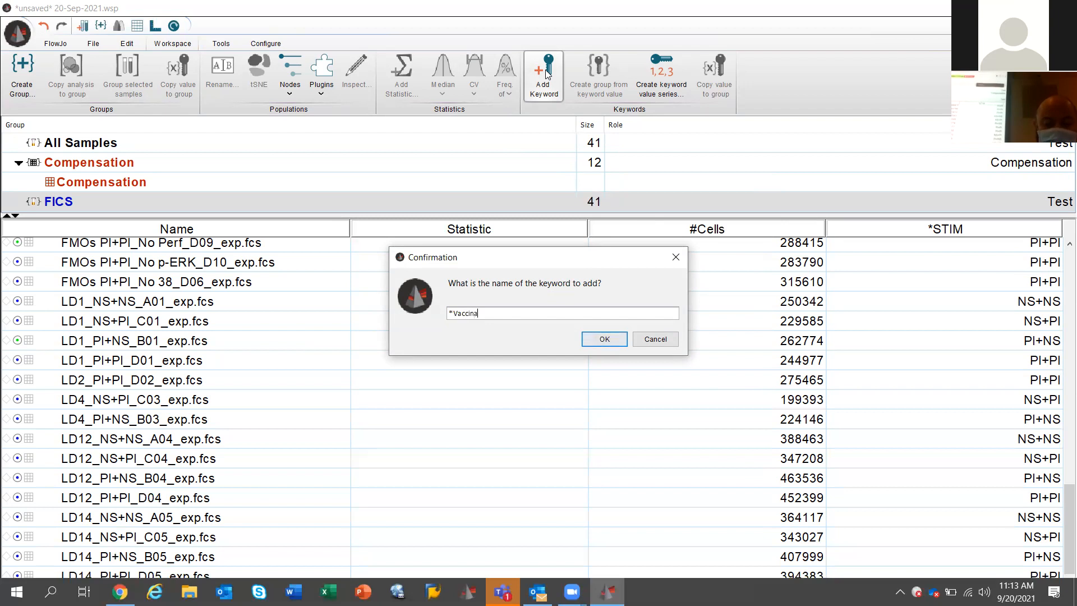
{"action": "type", "text": "tion"}
{"action": "key", "text": "Return"}
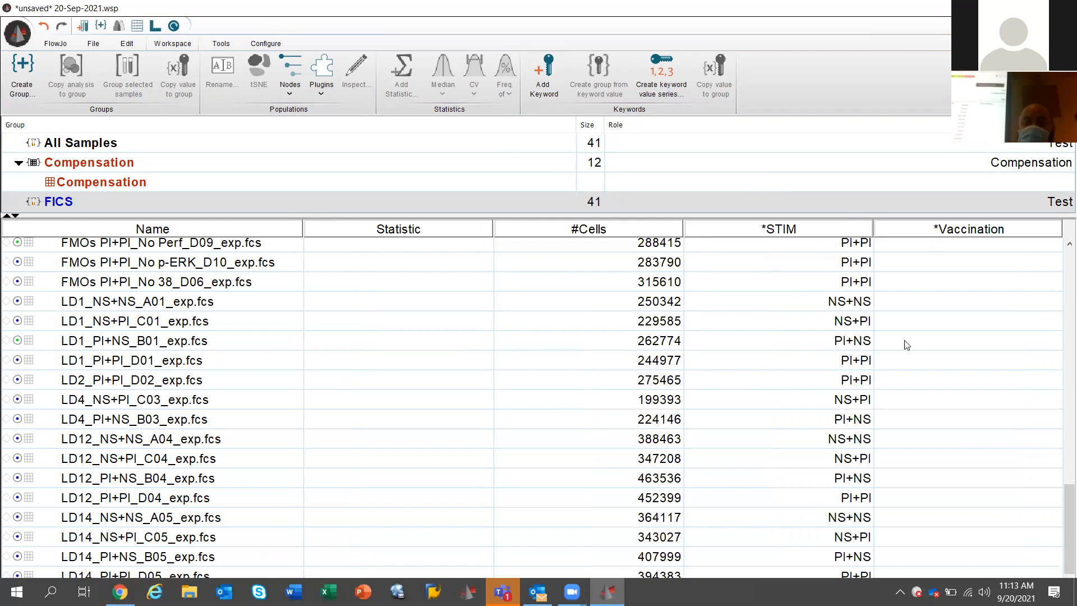
- Set *Vaccination to vaccinated for LD1_NS+PI_C01_exp.fcs, placebo for LD1_PI+NS_B01_exp.fcs, and nonvaccinated for LD1_PI+PI_D01_exp.fcs
{"action": "left_click", "coordinate": [914, 320]}
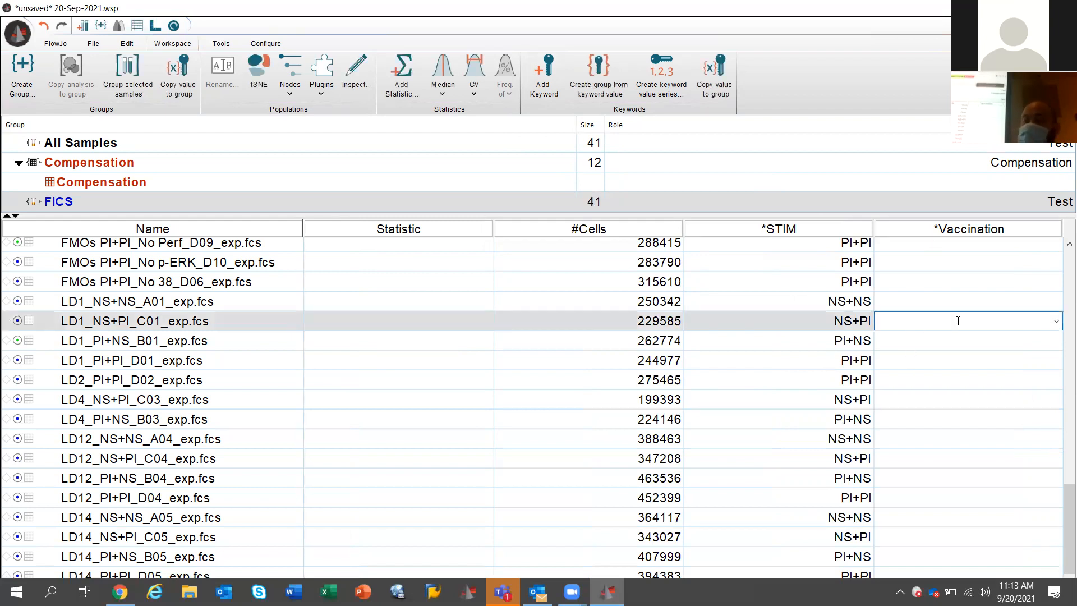
{"action": "left_click", "coordinate": [1056, 320]}
{"action": "left_click", "coordinate": [986, 342]}
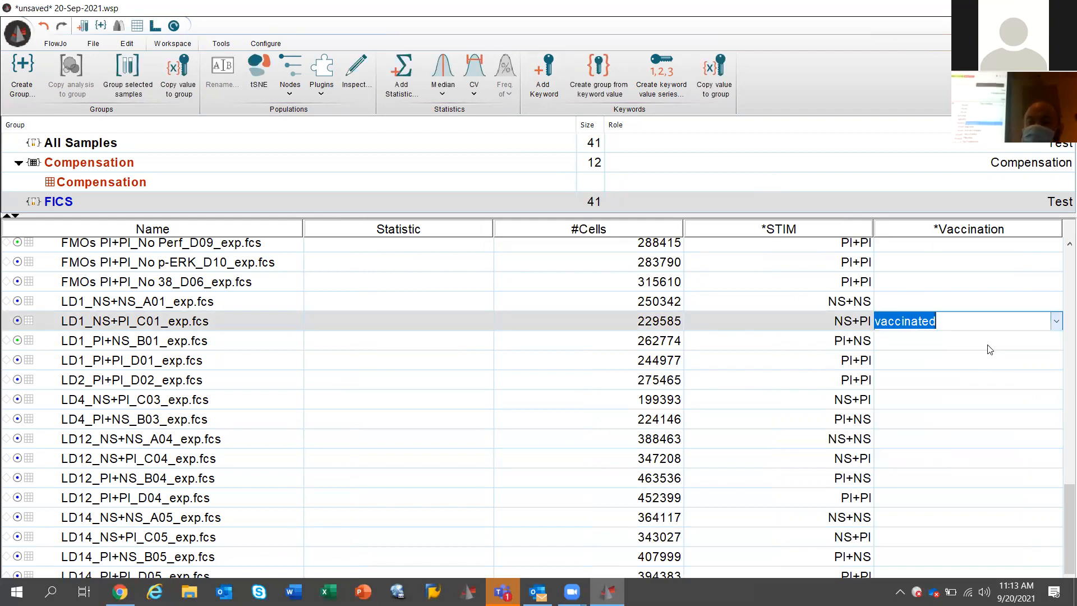
{"action": "left_click", "coordinate": [1050, 343]}
{"action": "left_click", "coordinate": [1057, 343]}
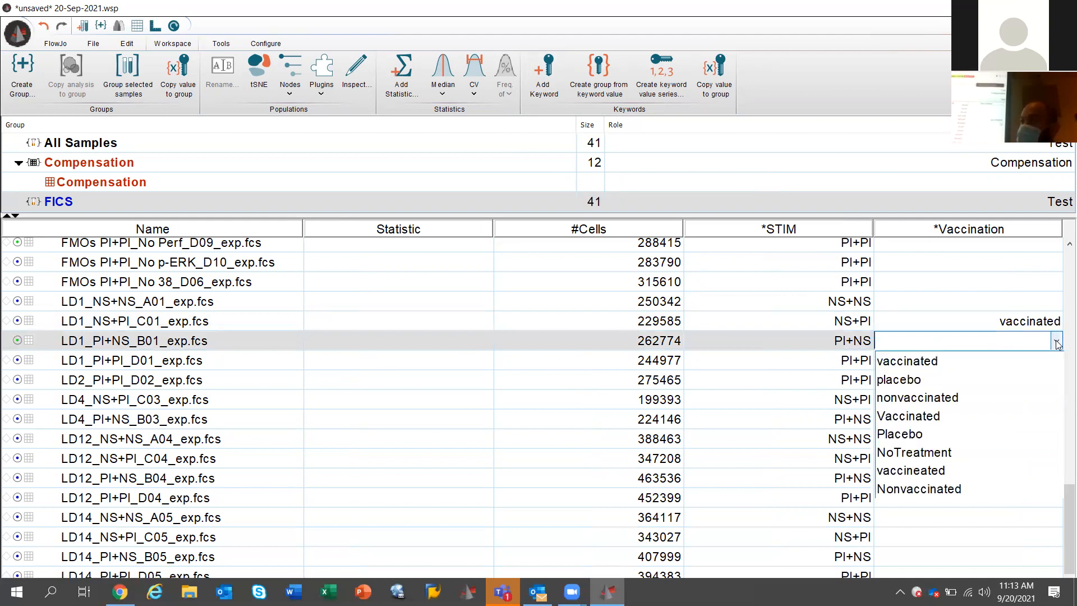
{"action": "left_click", "coordinate": [1027, 375]}
{"action": "left_click", "coordinate": [1029, 379]}
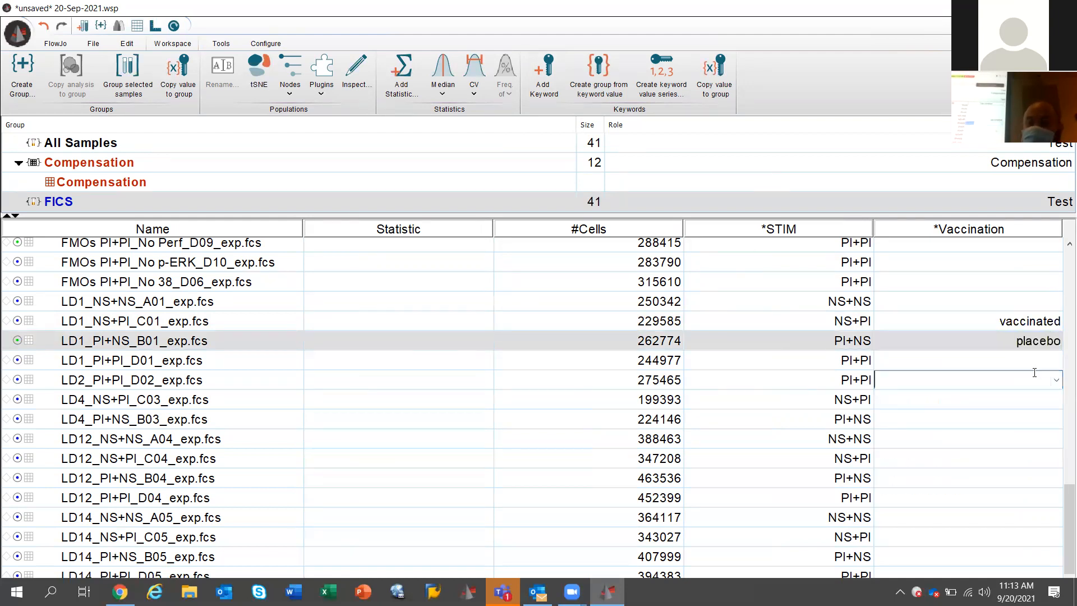
{"action": "left_click", "coordinate": [1038, 363]}
{"action": "left_click", "coordinate": [1053, 363]}
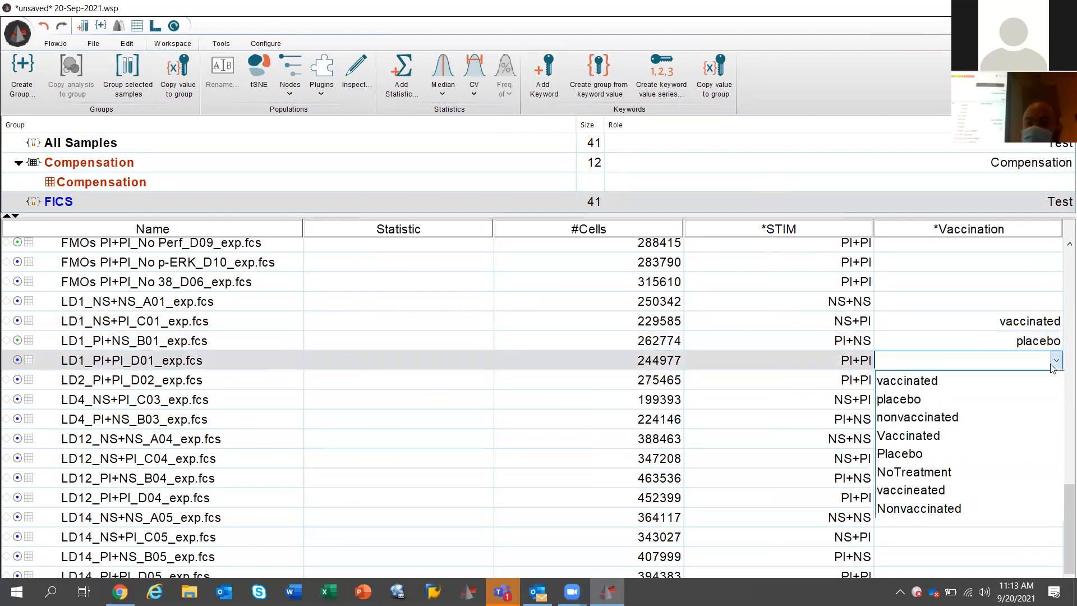
{"action": "left_click", "coordinate": [1008, 416]}
{"action": "left_click", "coordinate": [990, 382]}
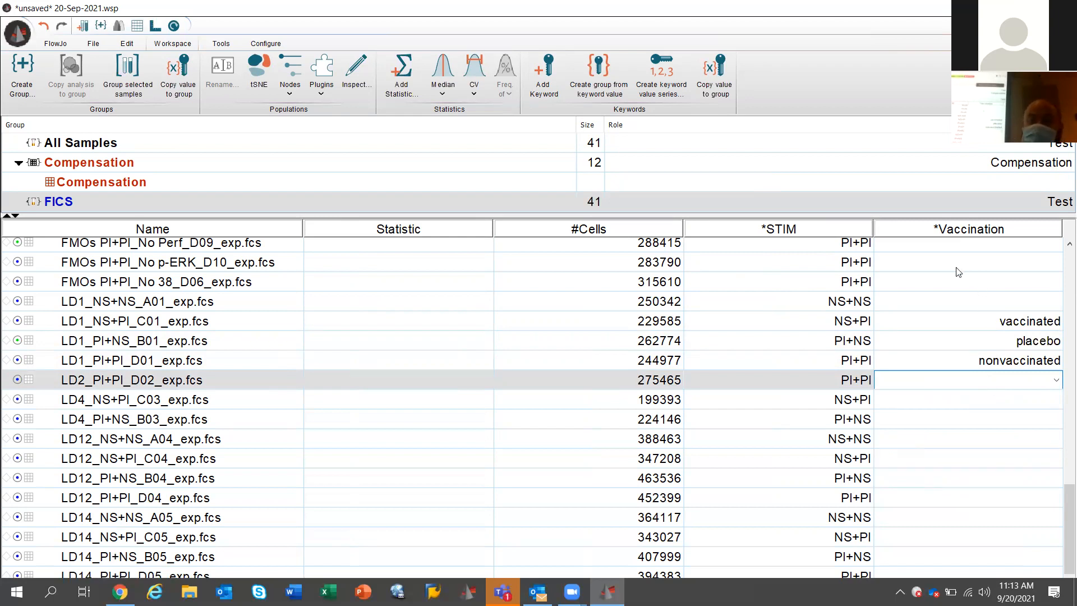
- Start a keyword value series for *Vaccination from LD1_NS+PI_C01_exp.fcs with the values vaccinated, placebo and nonvaccinated
{"action": "left_click", "coordinate": [979, 319]}
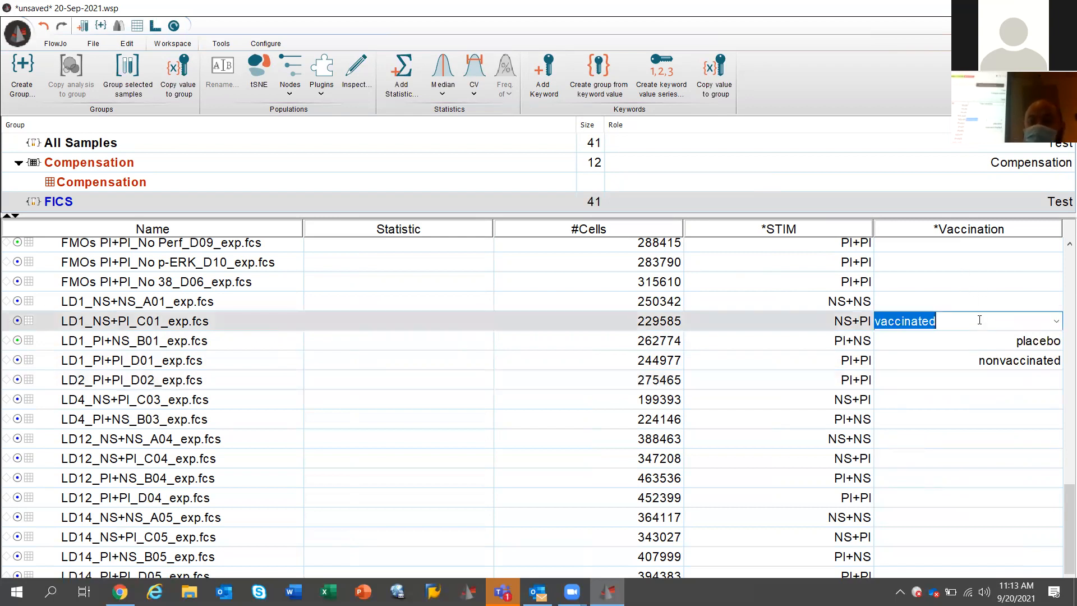
{"action": "left_click", "coordinate": [654, 95]}
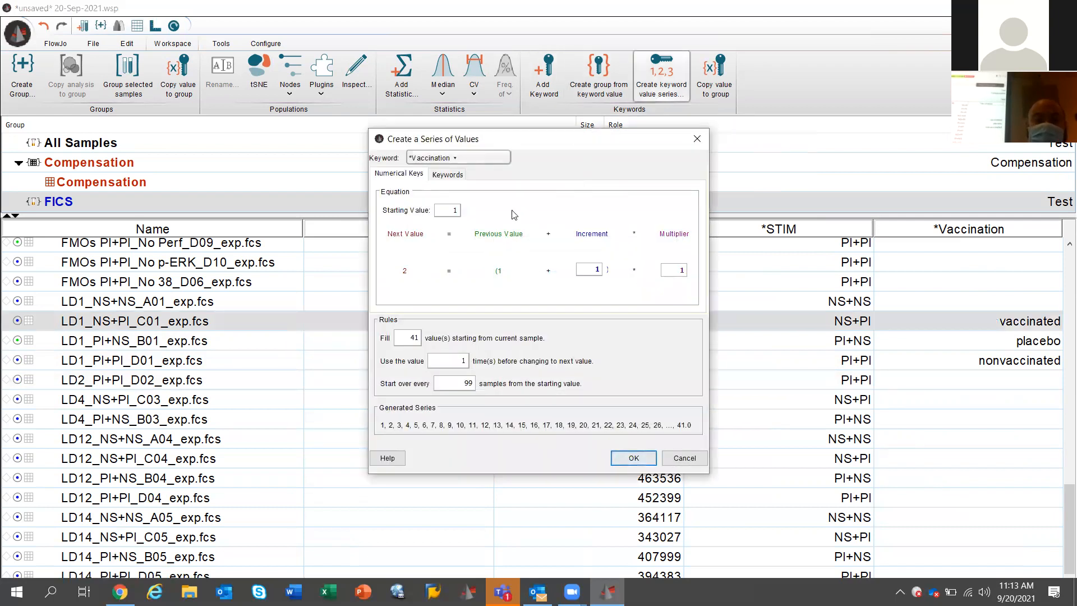
{"action": "left_click", "coordinate": [457, 177]}
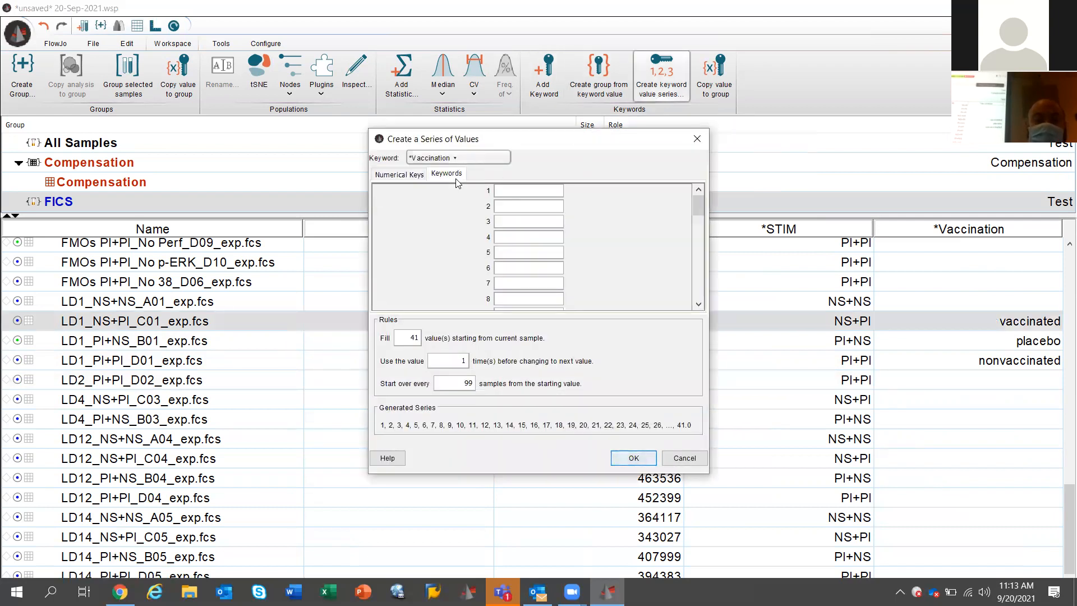
{"action": "left_click", "coordinate": [526, 191]}
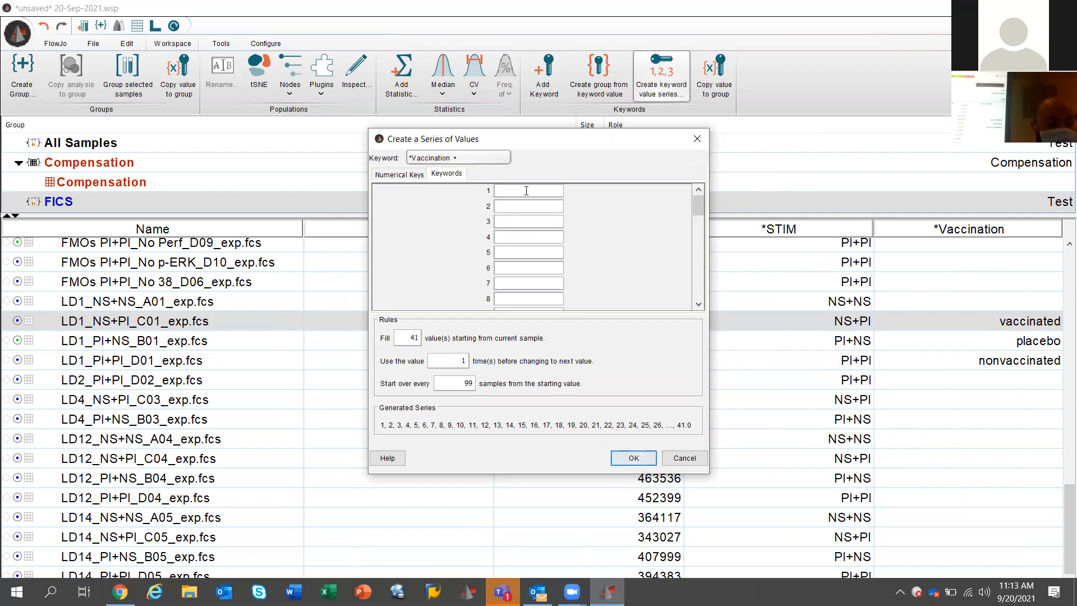
{"action": "type", "text": "va"}
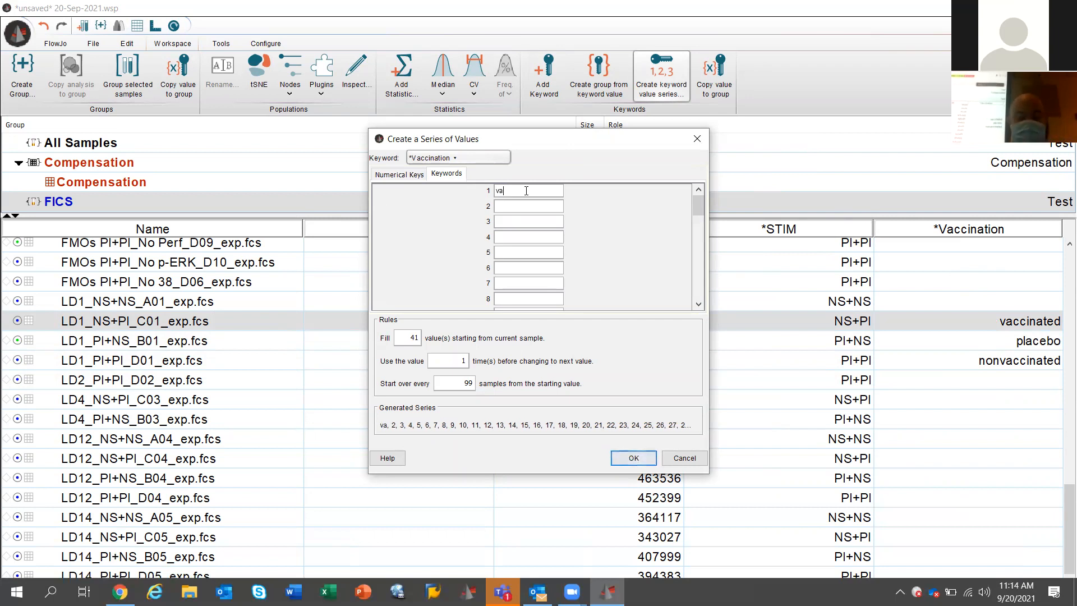
{"action": "type", "text": "ccinated"}
{"action": "key", "text": "Return"}
{"action": "type", "text": "placebo"}
{"action": "key", "text": "Return"}
{"action": "type", "text": "no"}
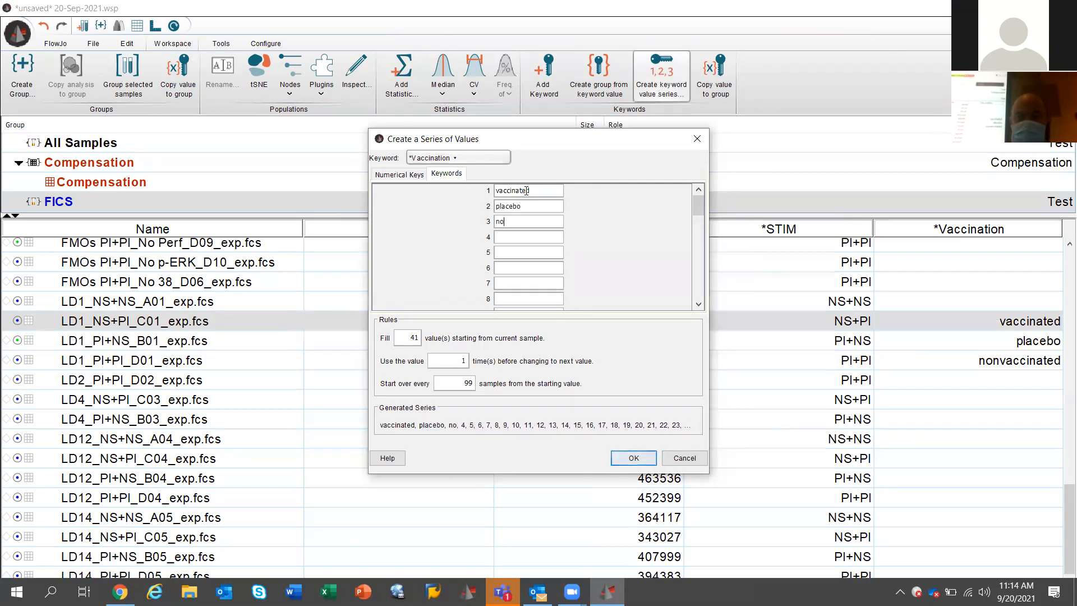
{"action": "type", "text": "nvaccinated"}
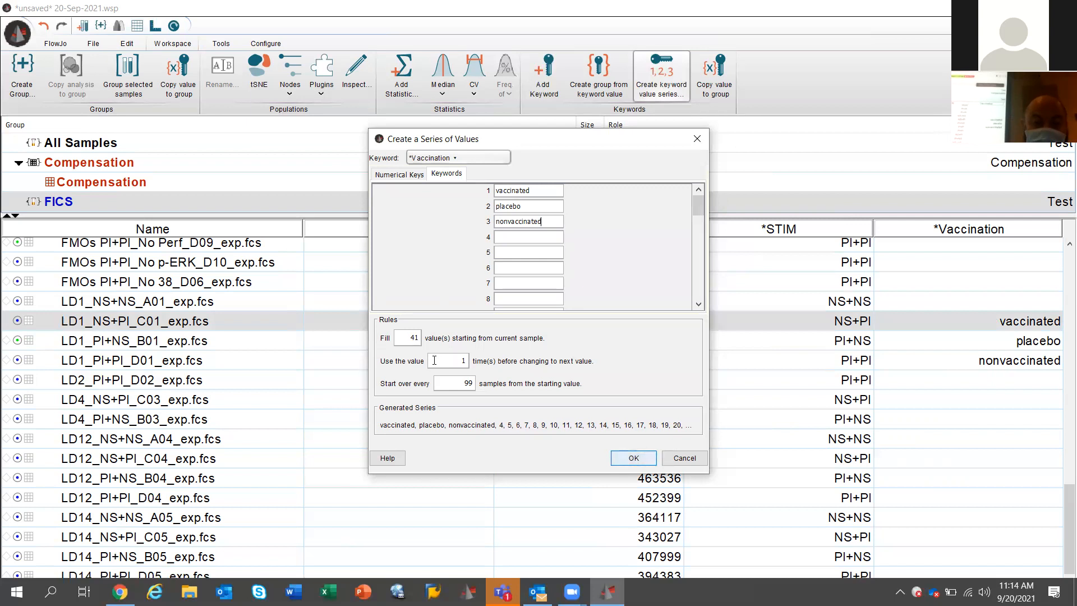
- Set the *Vaccination series to start over every 3 samples and apply it to the samples
{"action": "double_click", "coordinate": [446, 383]}
{"action": "type", "text": "3"}
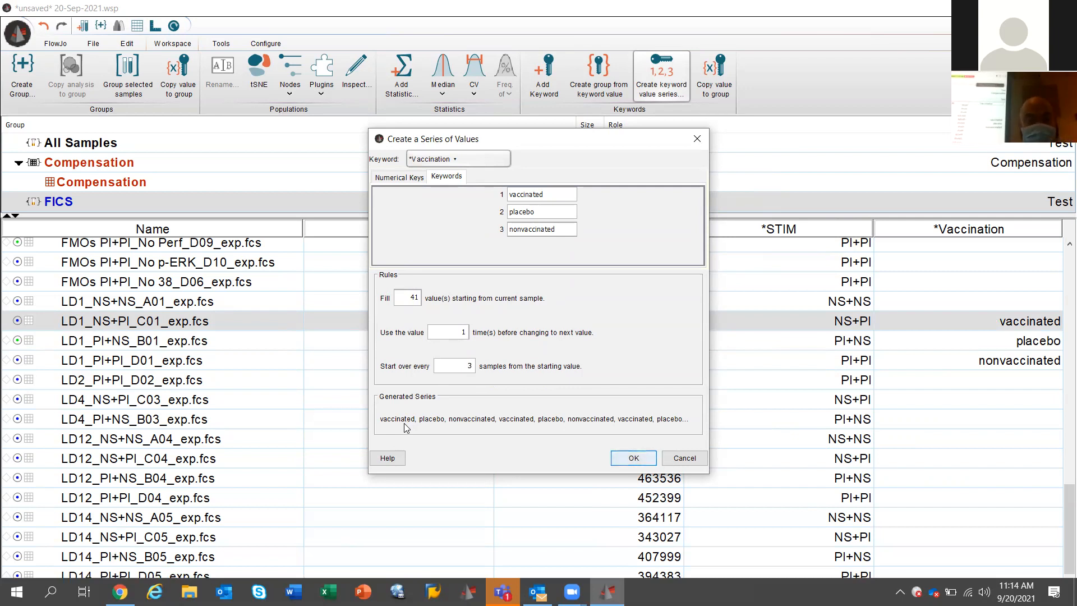
{"action": "left_click", "coordinate": [626, 458]}
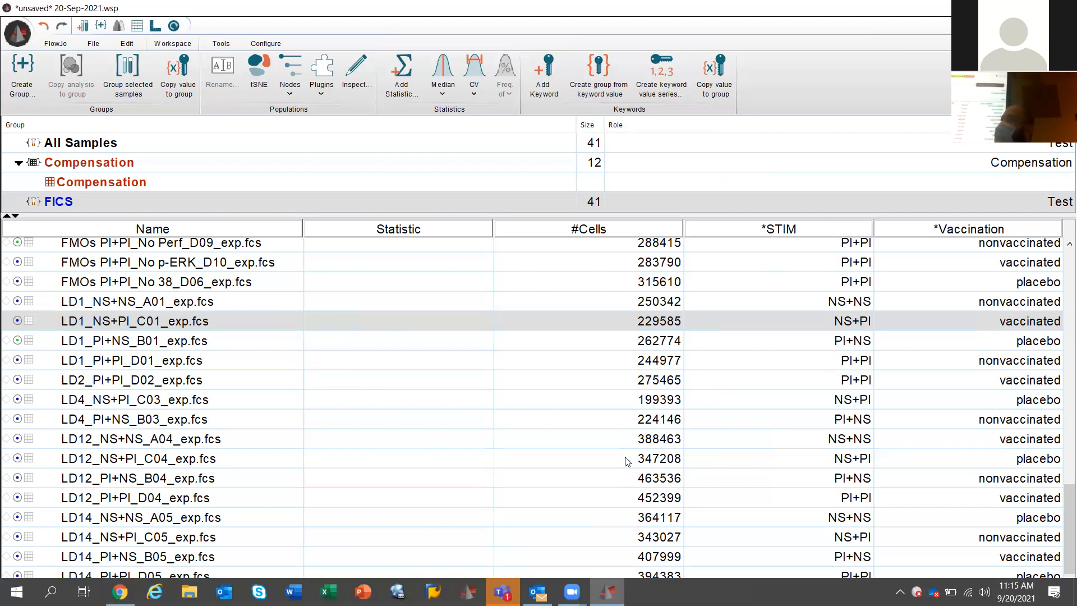
{"action": "left_click", "coordinate": [627, 462]}
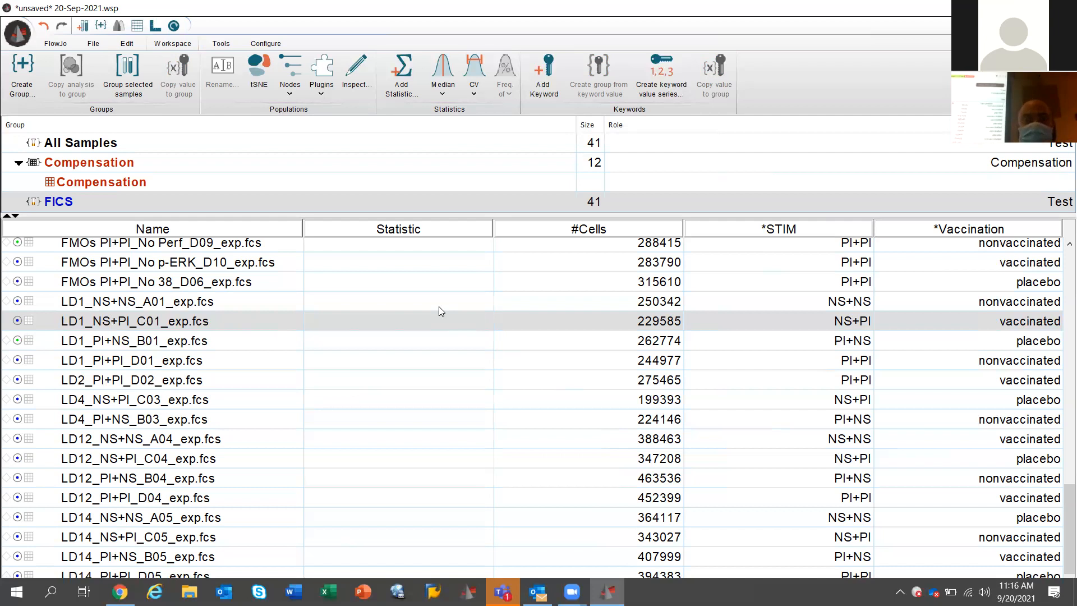
- Create groups from the *Vaccination keyword values, enlarge the group list, and view the samples in the placebo and vaccinated groups
{"action": "left_click", "coordinate": [967, 284]}
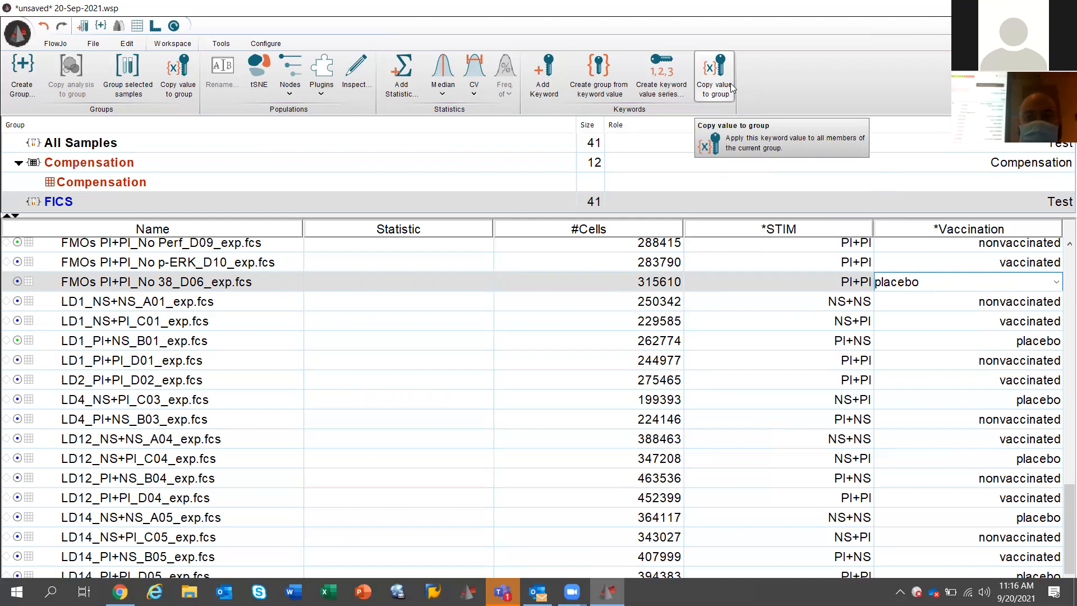
{"action": "left_click", "coordinate": [607, 68]}
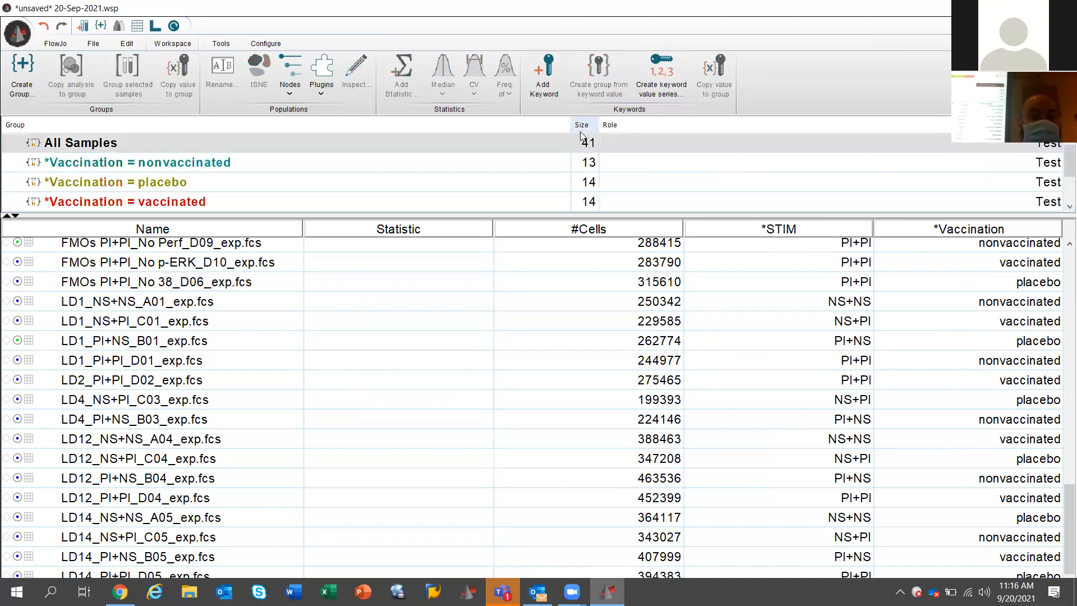
{"action": "left_click_drag", "start_coordinate": [550, 217], "coordinate": [545, 303]}
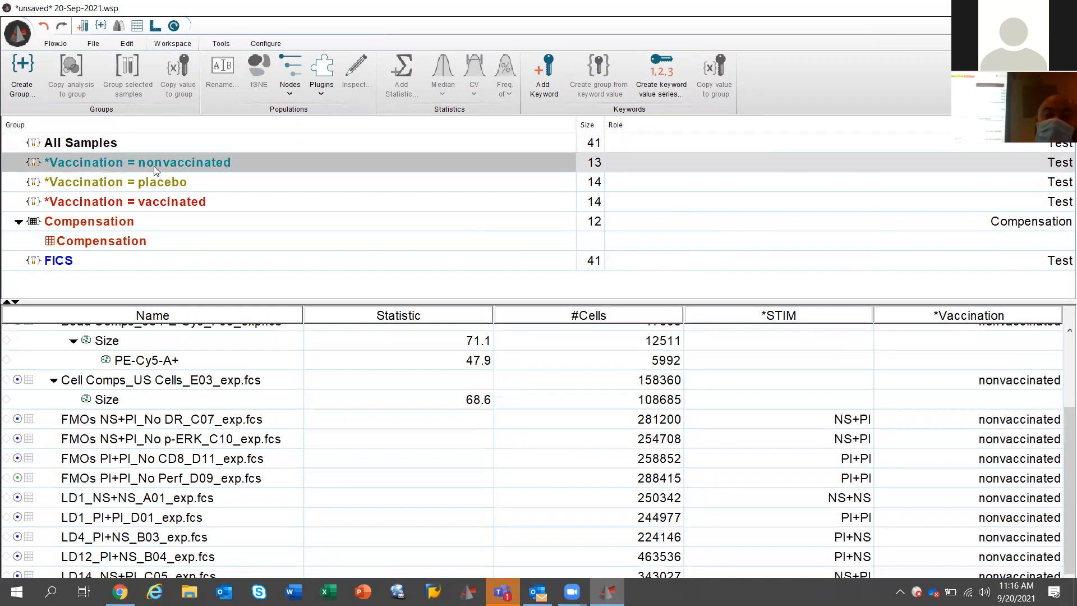
{"action": "left_click", "coordinate": [151, 188]}
{"action": "left_click", "coordinate": [153, 204]}
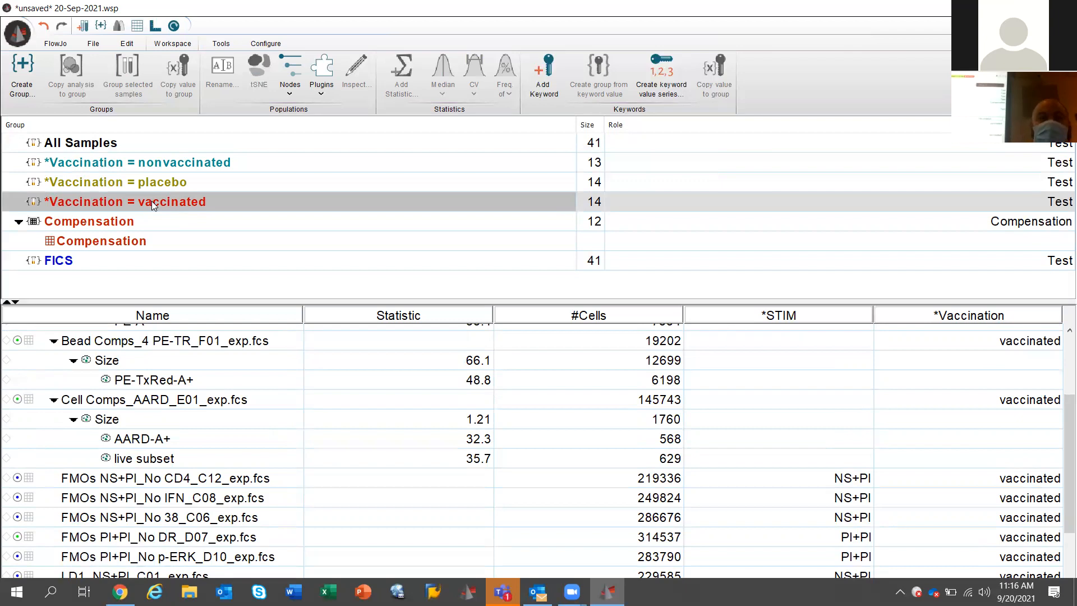
- Start a new sample group named doublestim
{"action": "left_click", "coordinate": [31, 86]}
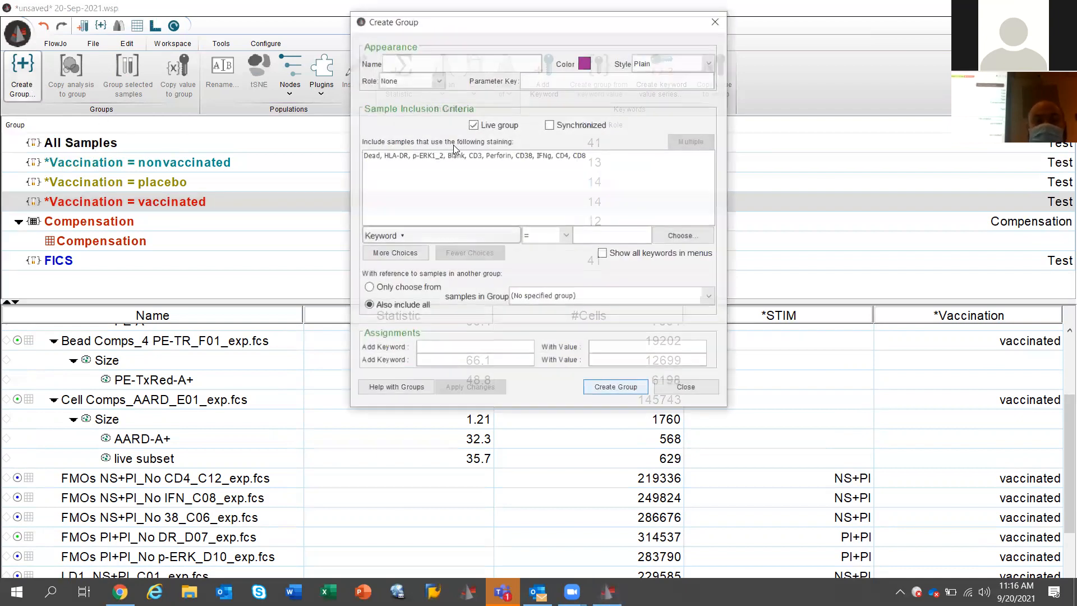
{"action": "left_click_drag", "start_coordinate": [537, 26], "coordinate": [537, 107]}
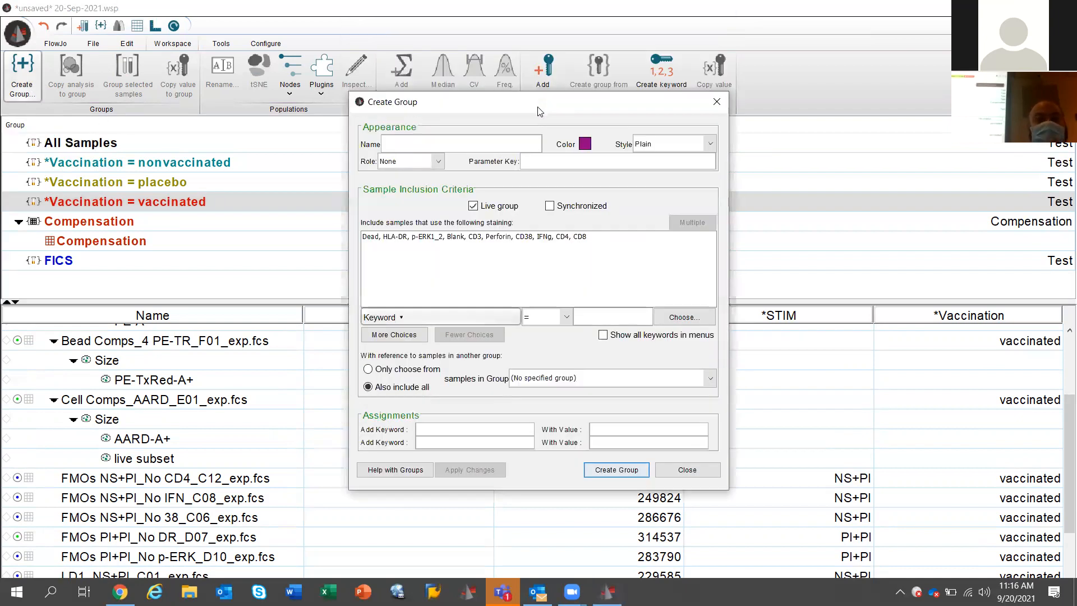
{"action": "left_click", "coordinate": [496, 139]}
{"action": "type", "text": "Coub"}
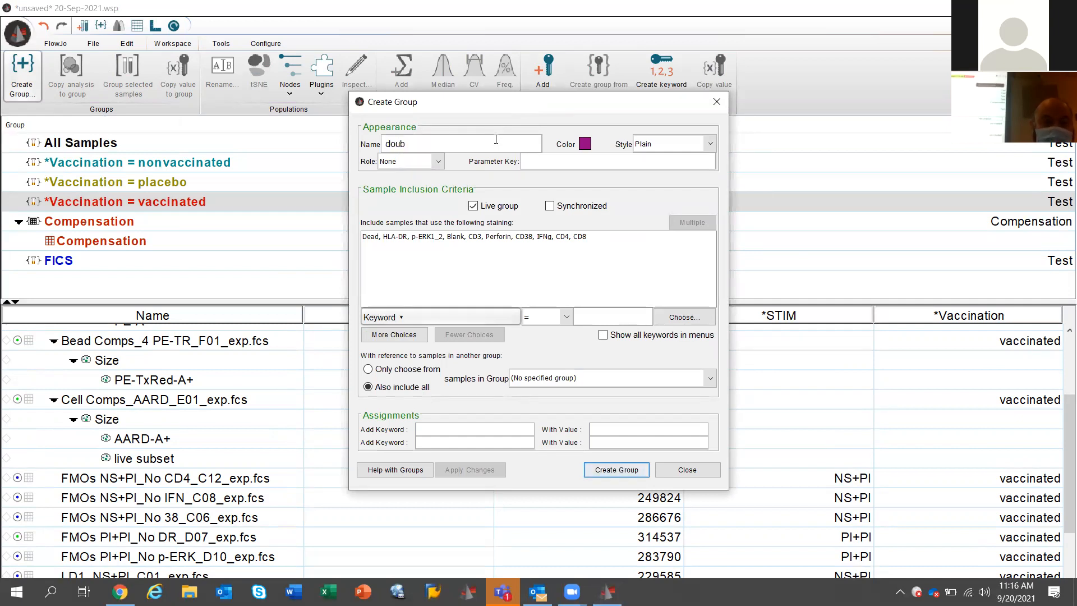
{"action": "type", "text": "lestim"}
- Set the doublestim group's inclusion criterion to *STIM Contains PI+PI
{"action": "left_click", "coordinate": [416, 317]}
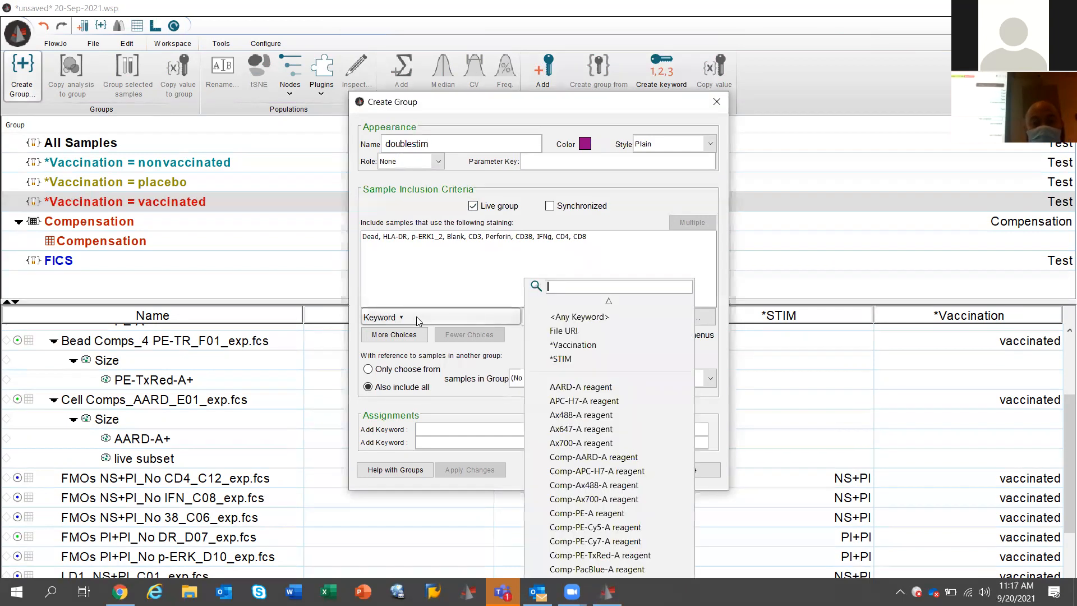
{"action": "left_click", "coordinate": [566, 360]}
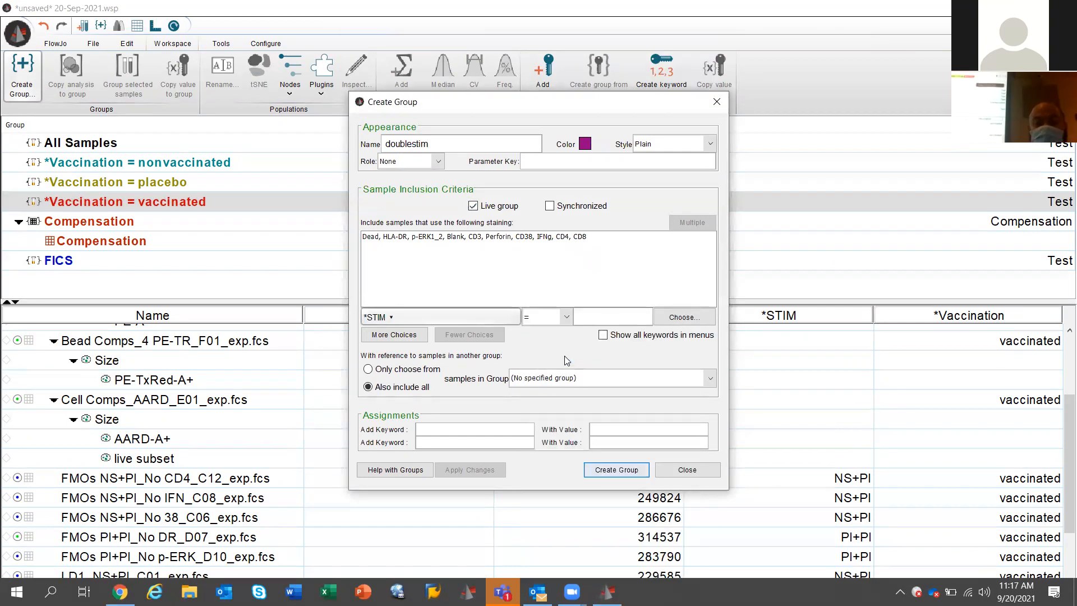
{"action": "left_click", "coordinate": [564, 321]}
{"action": "left_click", "coordinate": [552, 411]}
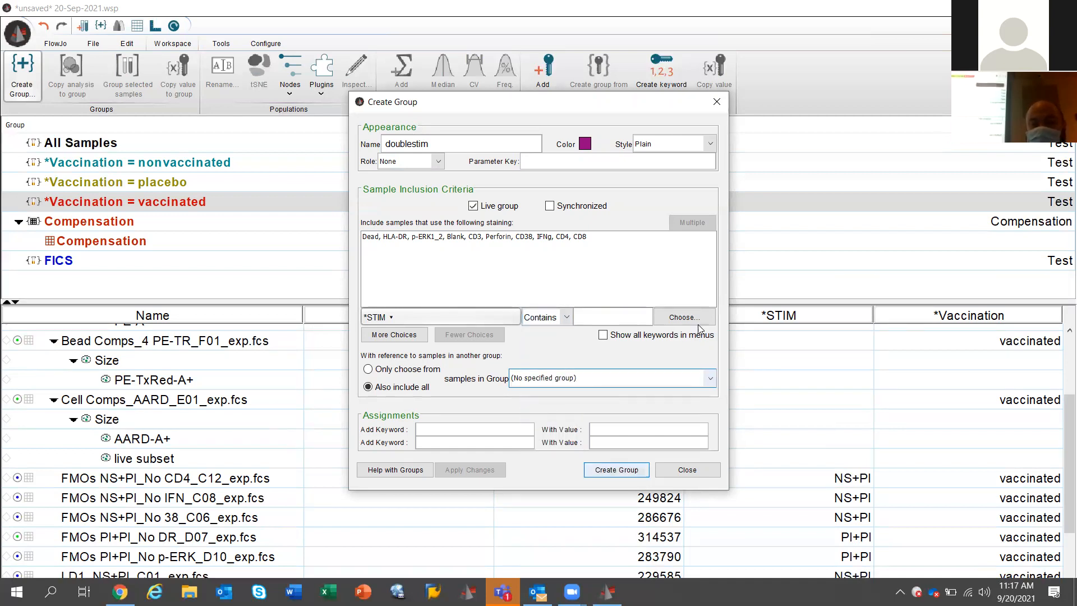
{"action": "left_click", "coordinate": [704, 318]}
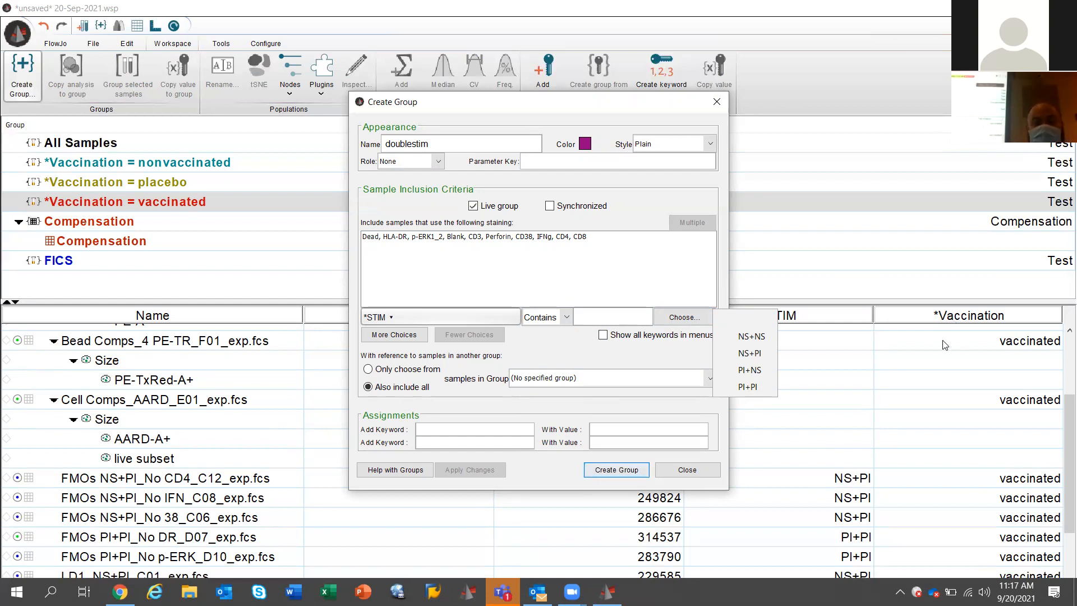
{"action": "left_click", "coordinate": [734, 392]}
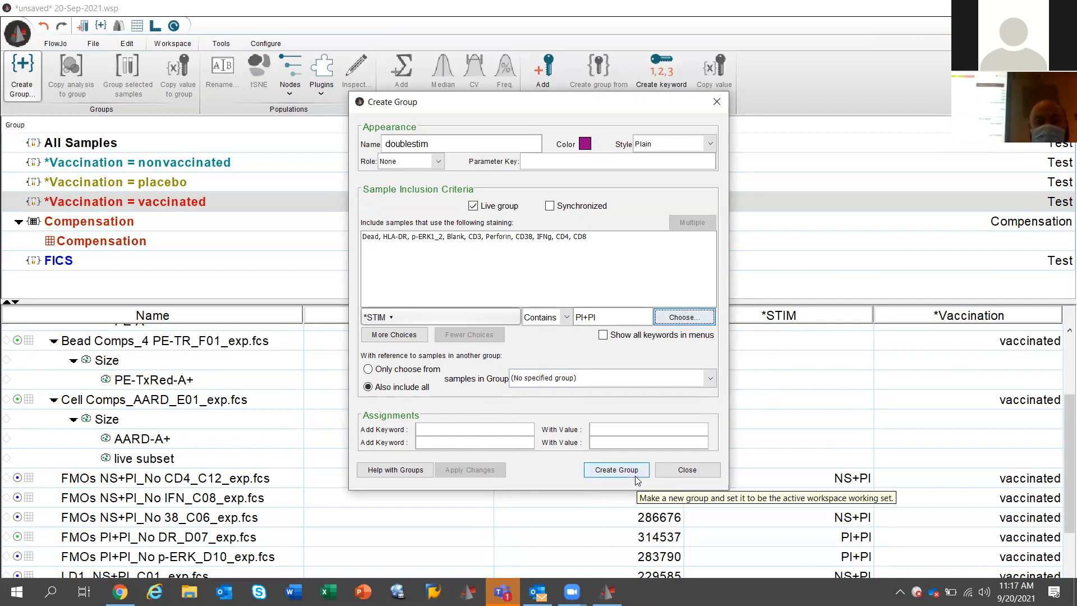
- Add a second criterion, And File URI Lacks FMO, and create the doublestim group
{"action": "left_click", "coordinate": [406, 342]}
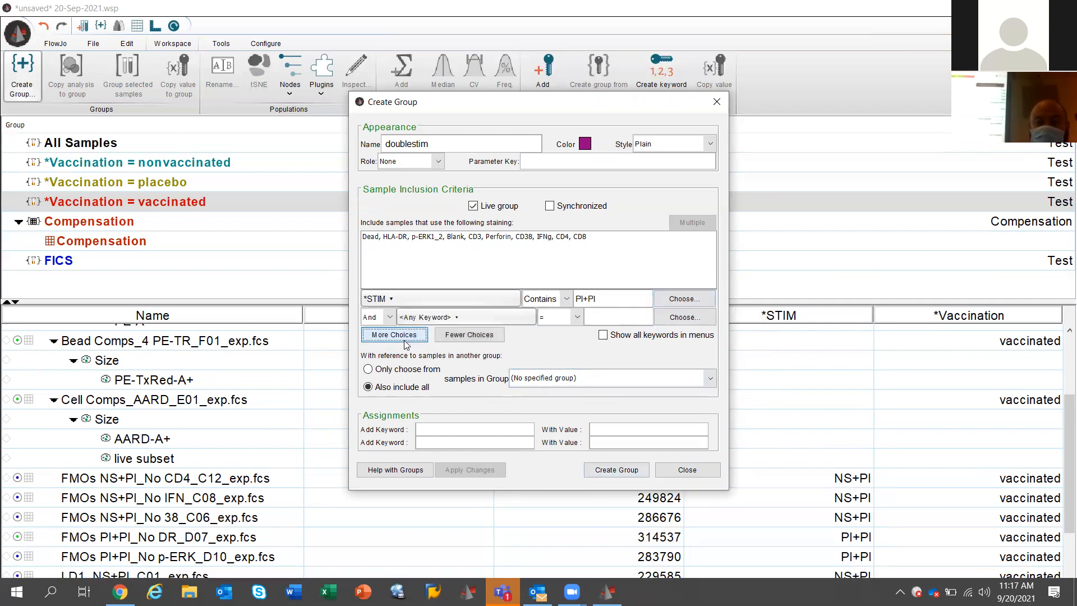
{"action": "left_click", "coordinate": [468, 316]}
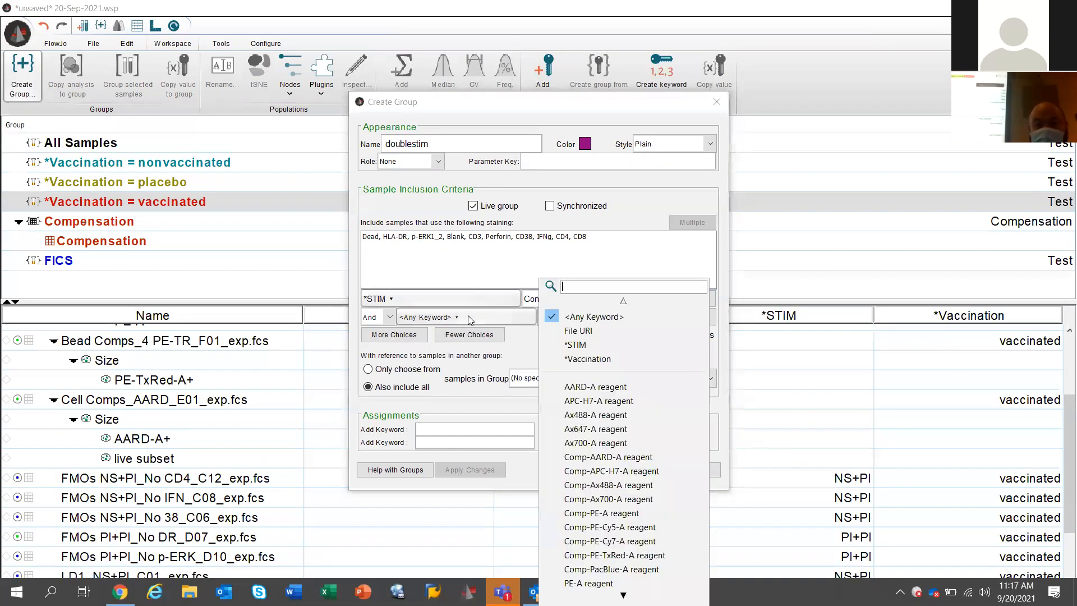
{"action": "left_click", "coordinate": [590, 330]}
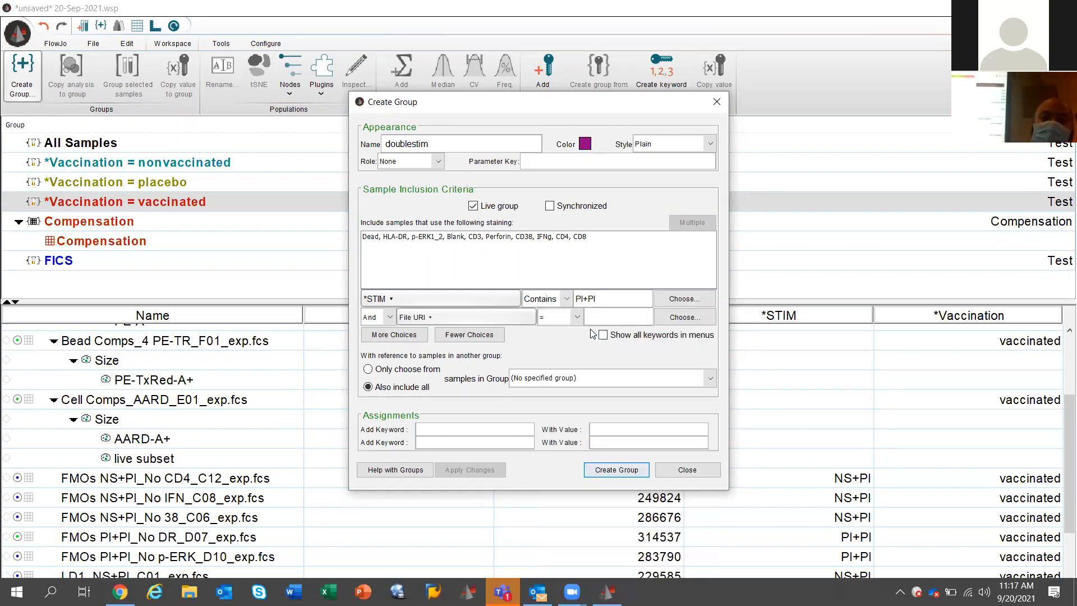
{"action": "left_click", "coordinate": [577, 318]}
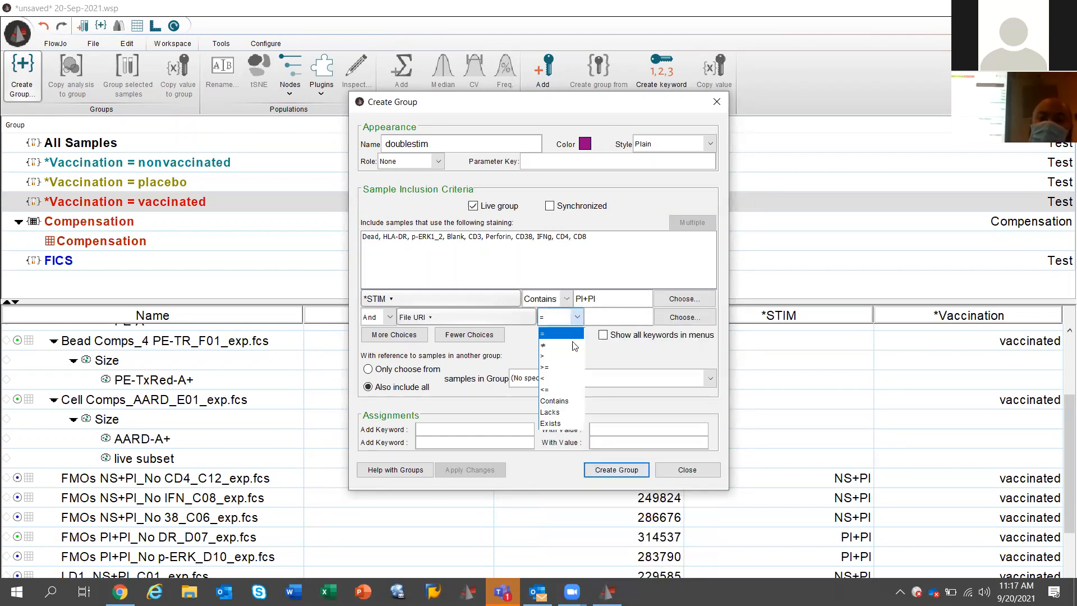
{"action": "left_click", "coordinate": [561, 411]}
{"action": "left_click", "coordinate": [679, 322]}
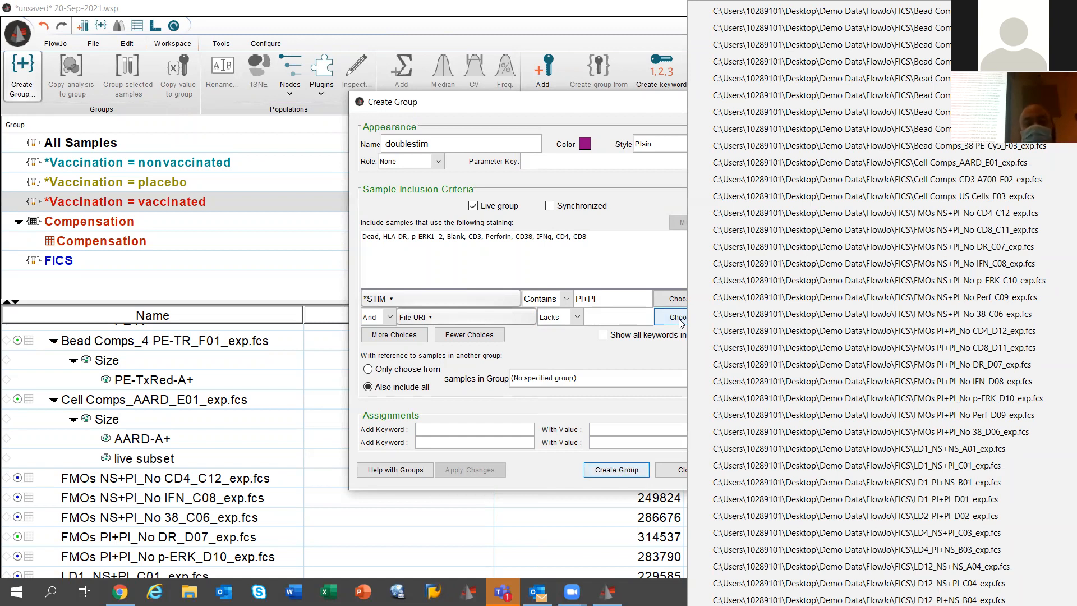
{"action": "left_click", "coordinate": [642, 318]}
{"action": "left_click", "coordinate": [642, 318]}
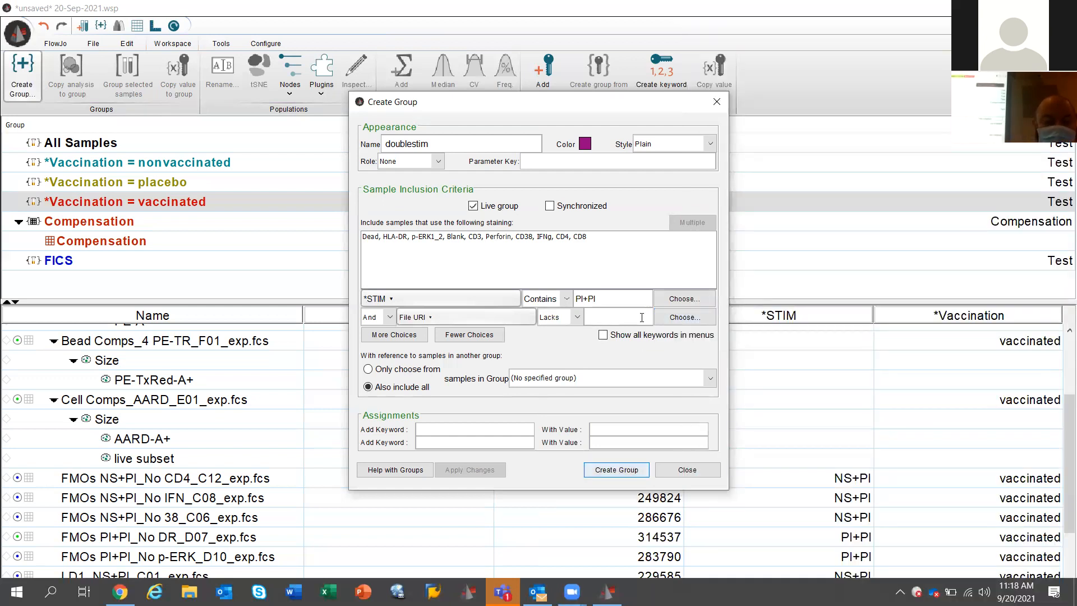
{"action": "type", "text": "FMO"}
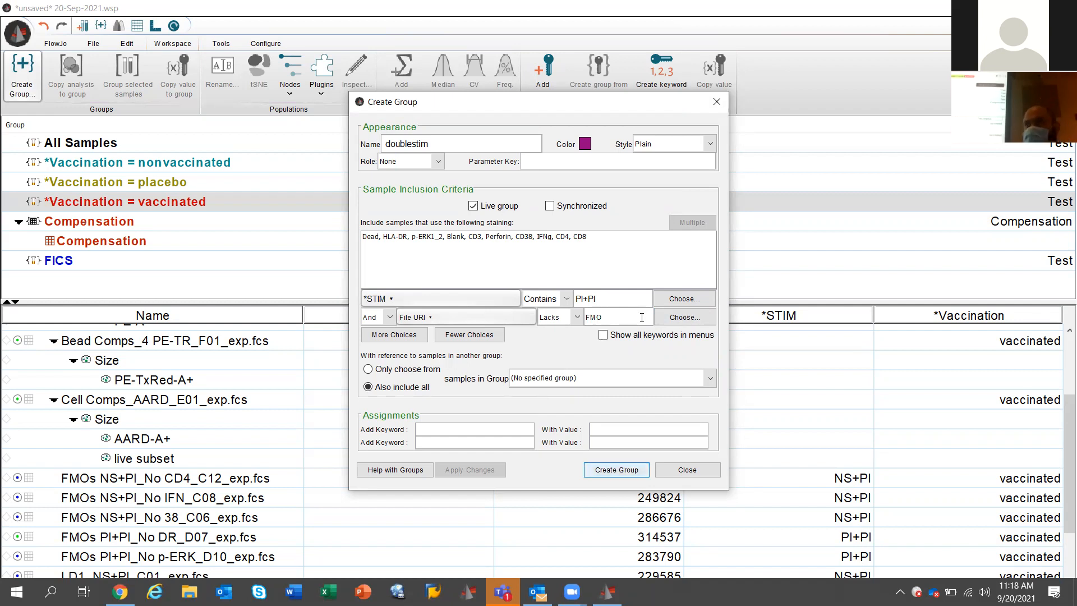
{"action": "left_click", "coordinate": [680, 318]}
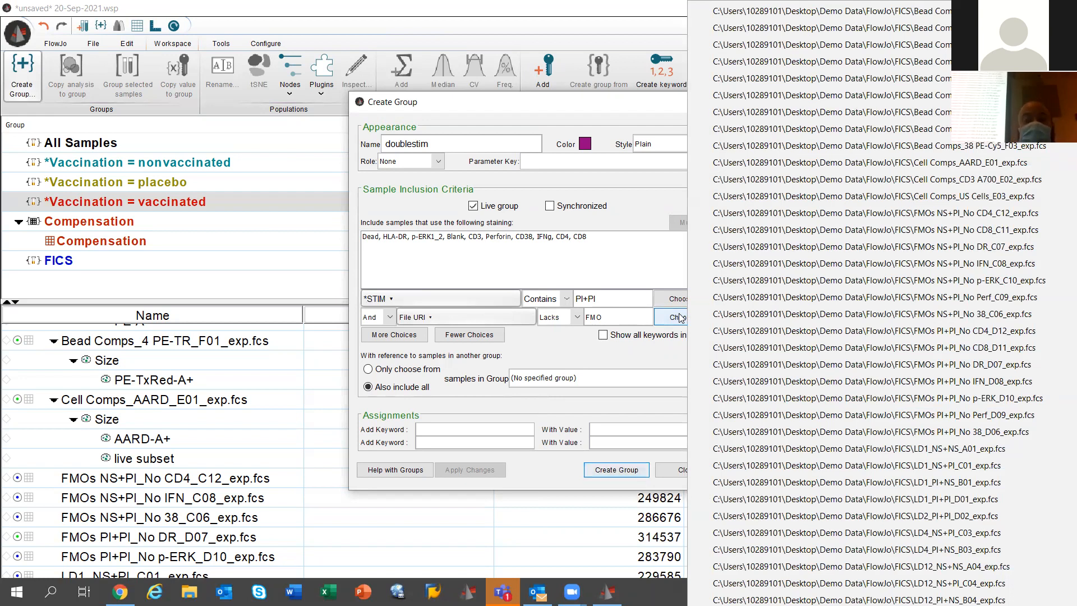
{"action": "left_click", "coordinate": [519, 347]}
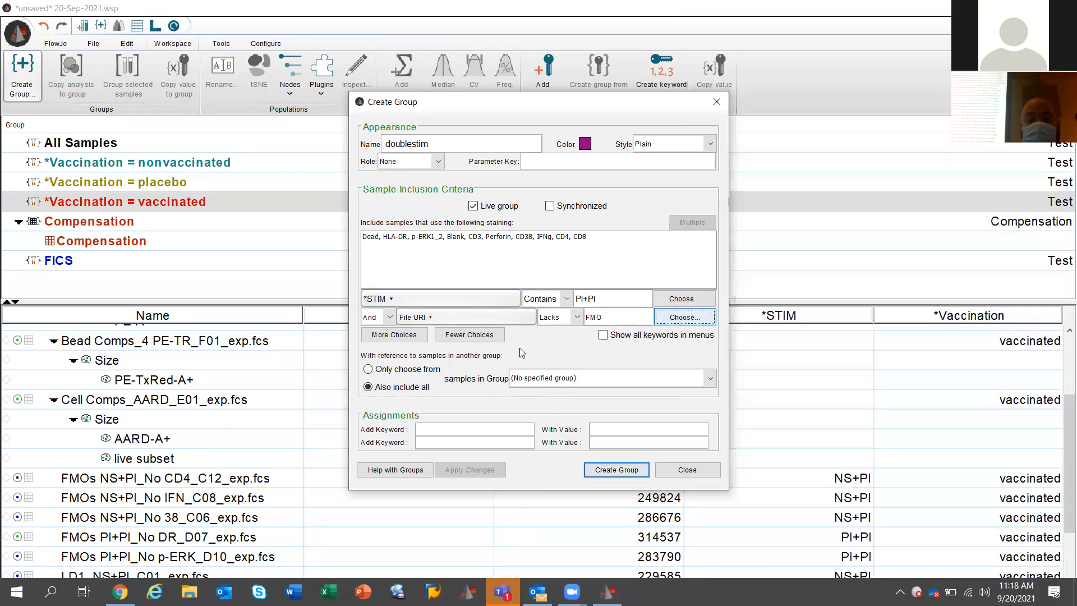
{"action": "left_click", "coordinate": [607, 475]}
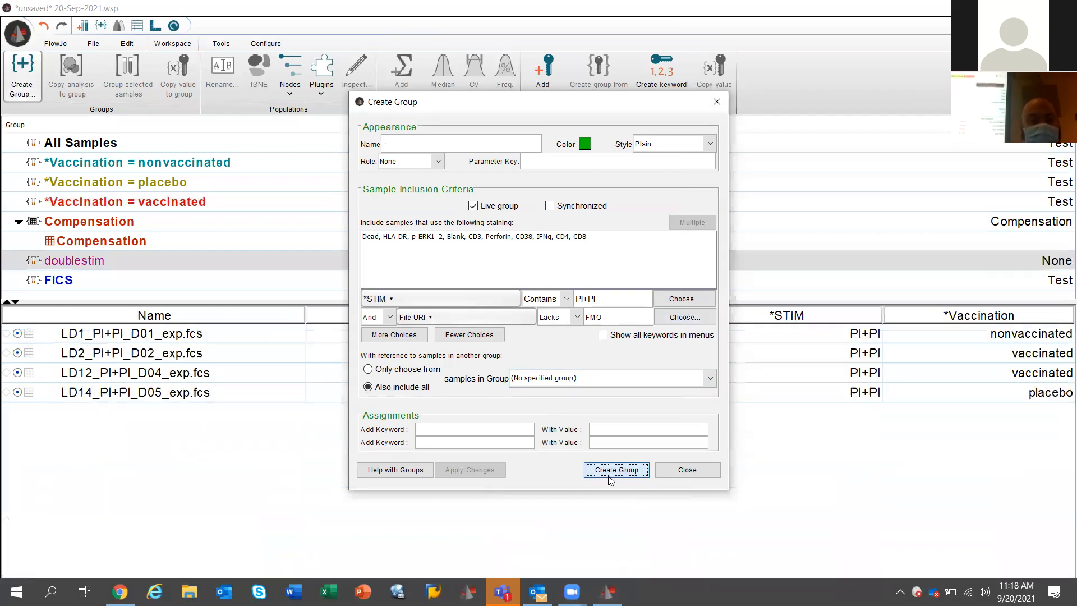
{"action": "left_click", "coordinate": [694, 470]}
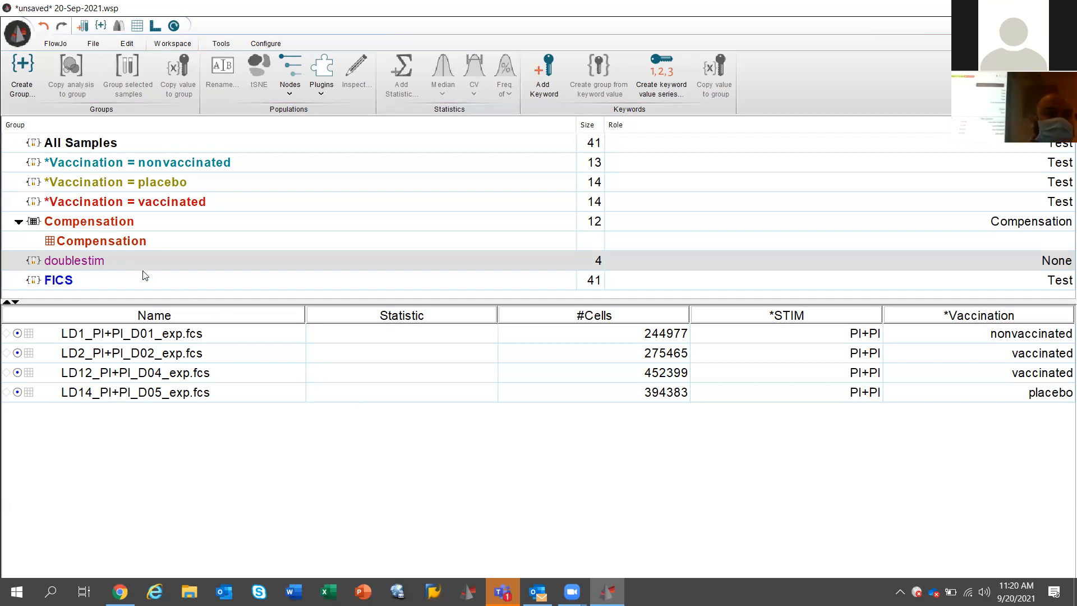
- Create an empty sample group named demo without any keyword criteria
{"action": "left_click", "coordinate": [18, 81]}
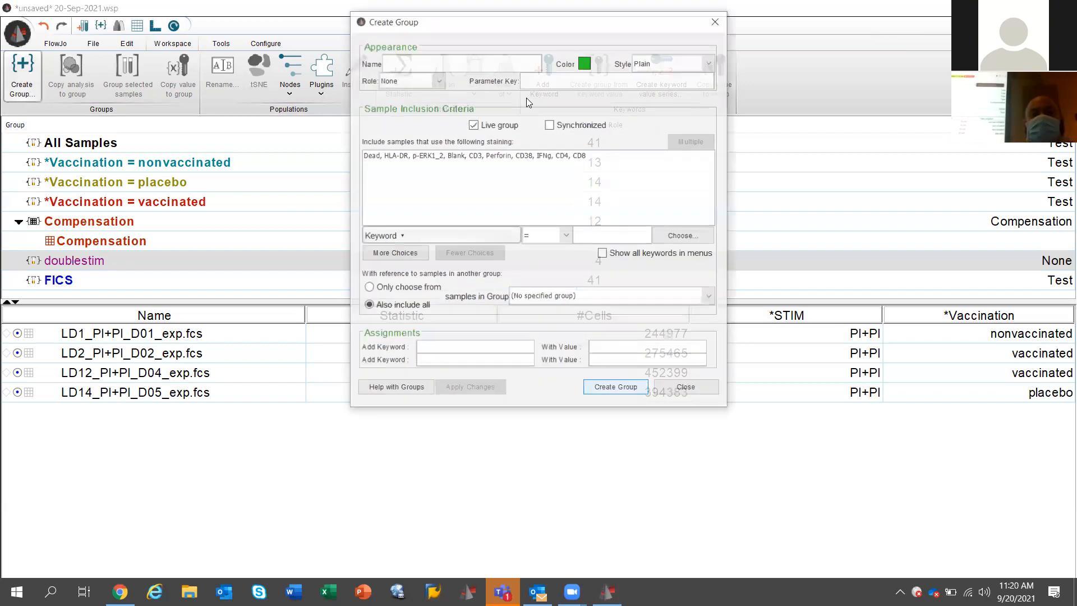
{"action": "type", "text": "demo"}
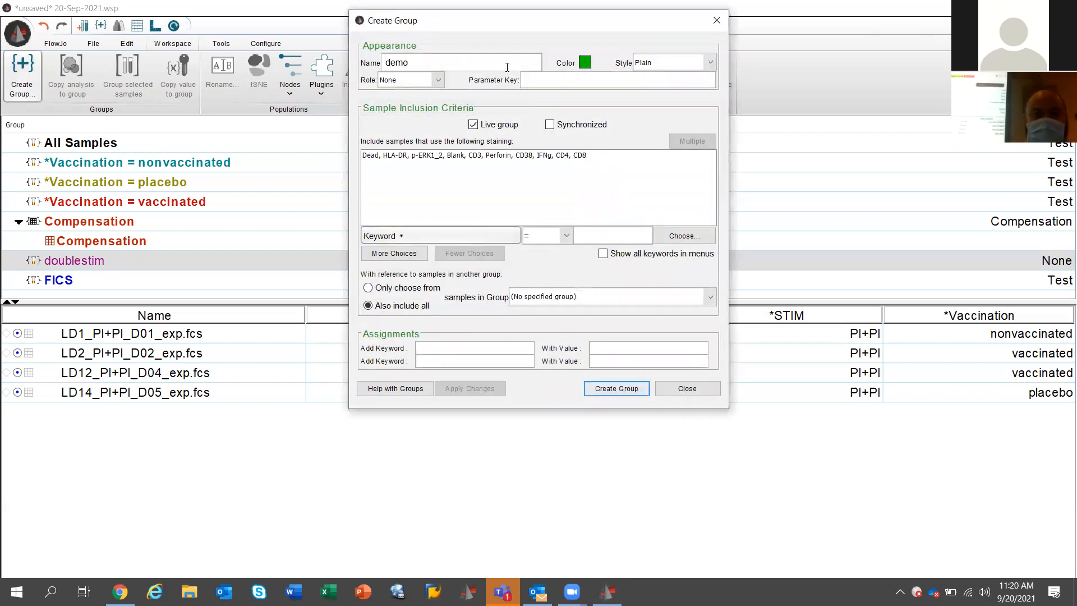
{"action": "left_click", "coordinate": [637, 399]}
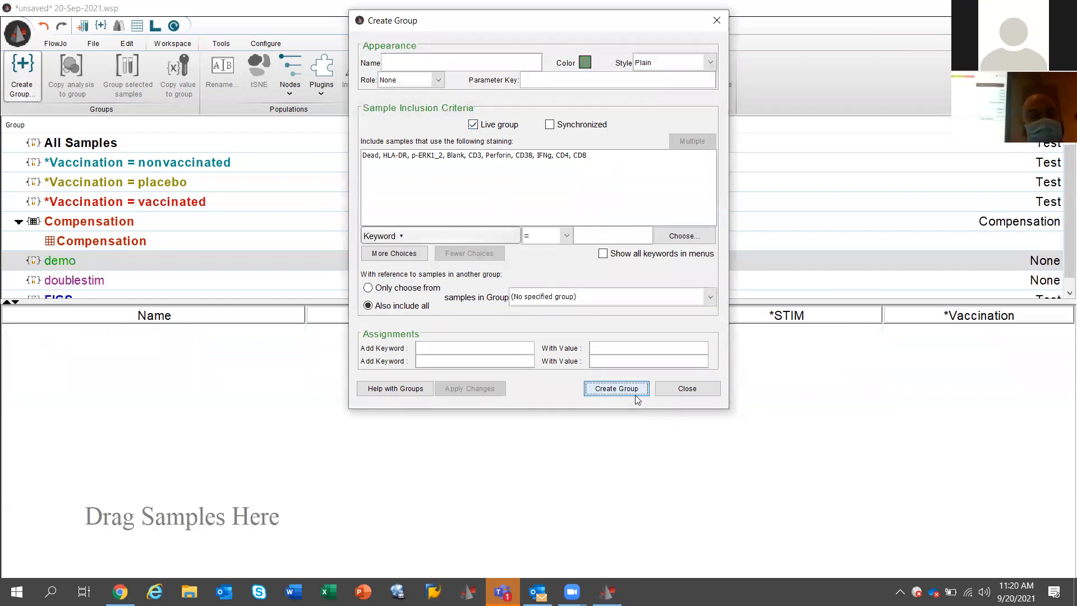
{"action": "left_click", "coordinate": [685, 388]}
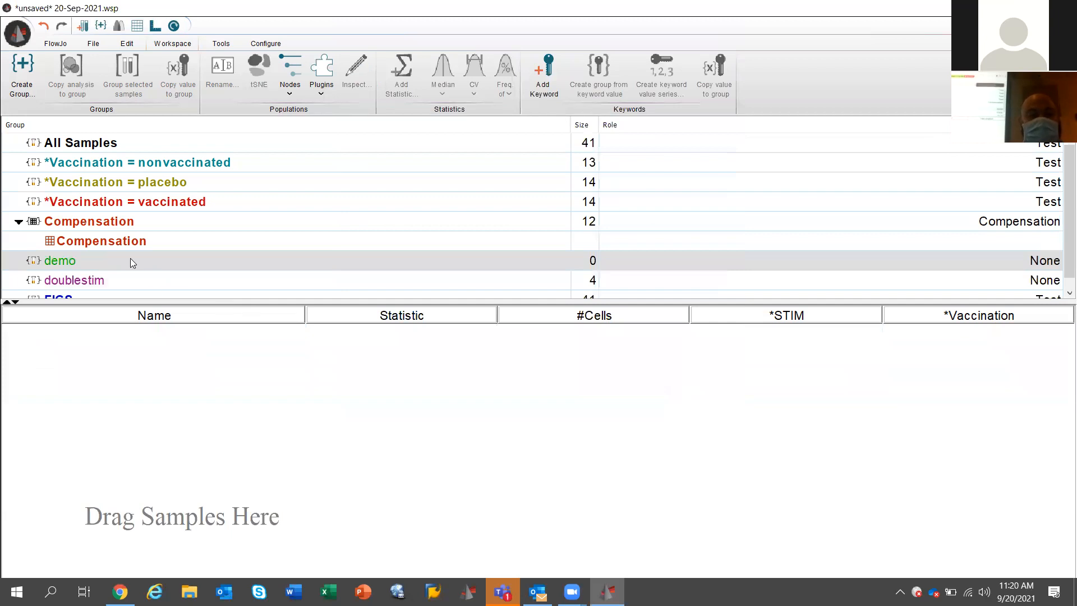
- Sort all samples by name and add the four LD12 samples, NS+NS_A04 through PI+PI_D04, to the demo group
{"action": "left_click", "coordinate": [105, 137]}
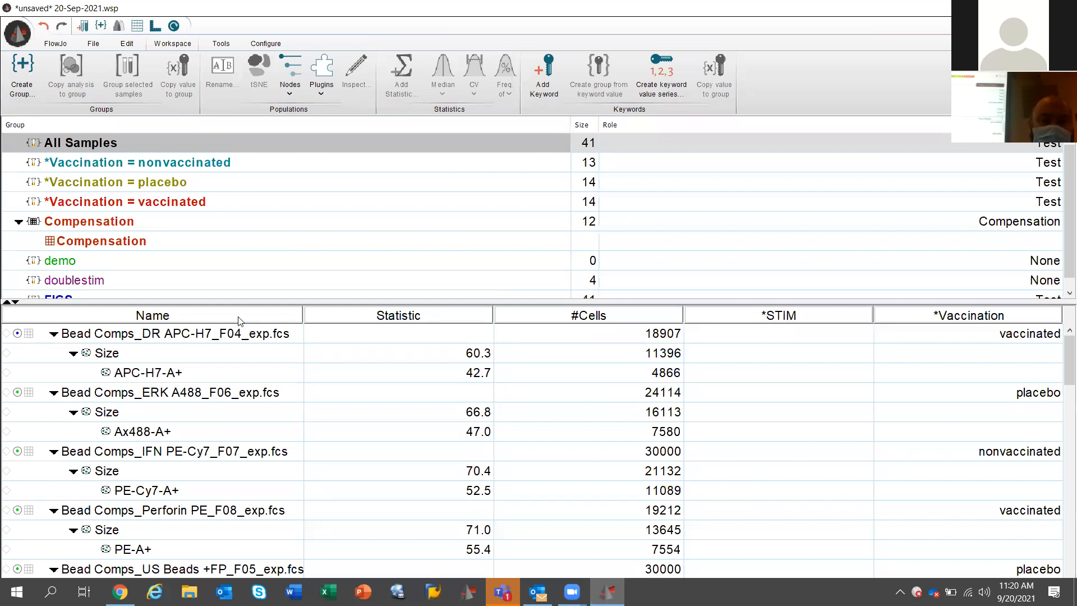
{"action": "left_click", "coordinate": [268, 318]}
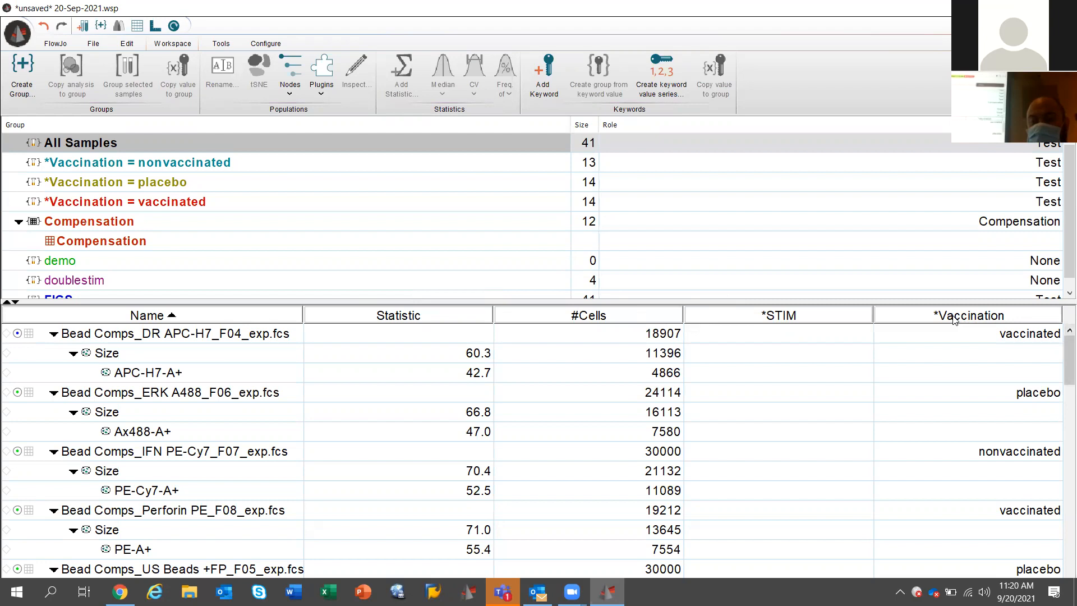
{"action": "left_click_drag", "start_coordinate": [1067, 372], "coordinate": [1060, 581]}
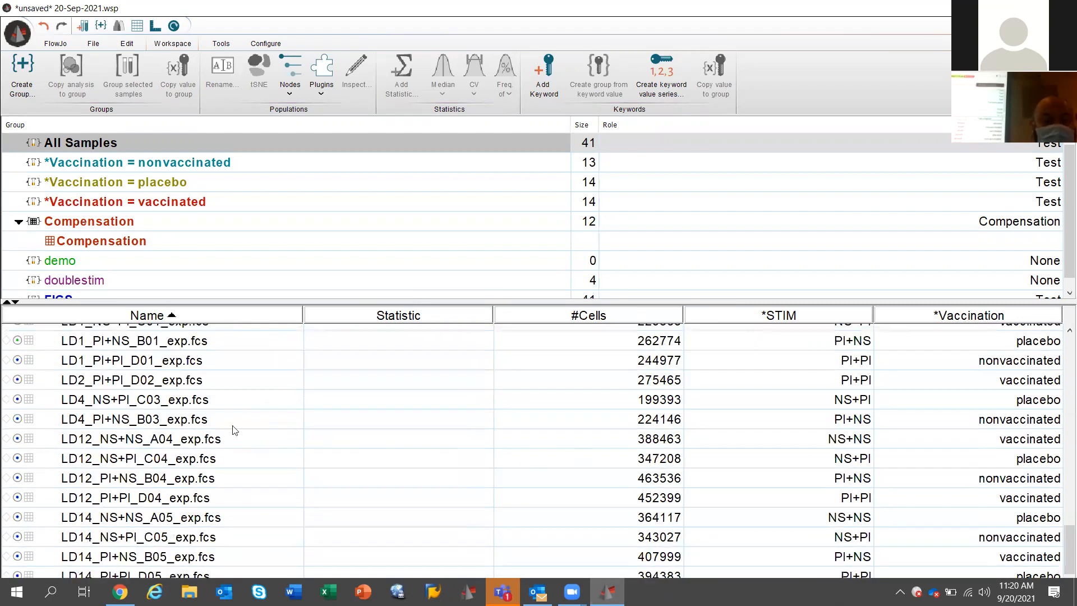
{"action": "left_click", "coordinate": [79, 441]}
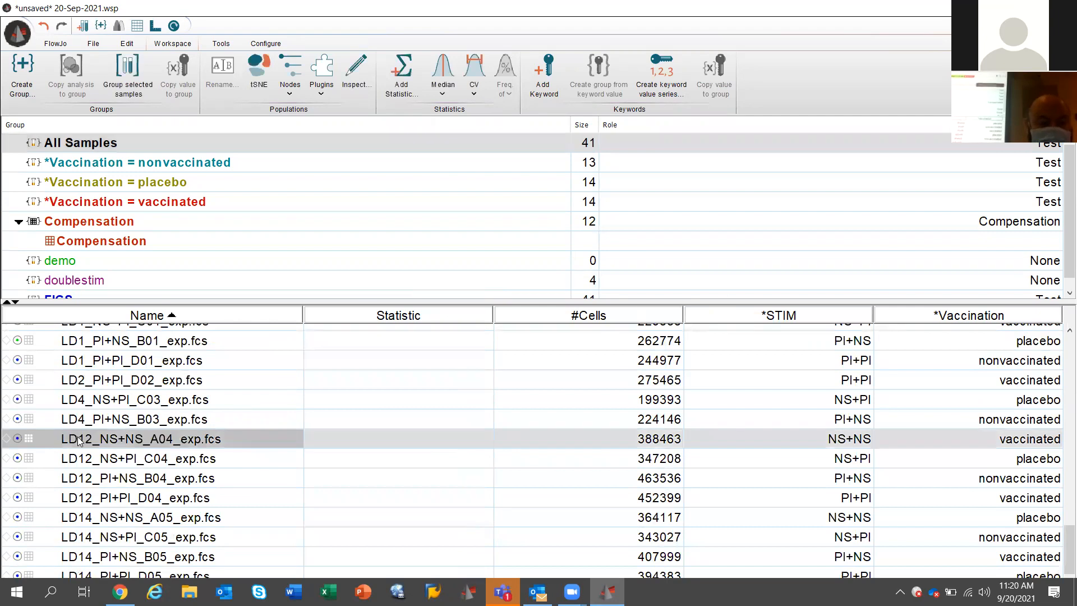
{"action": "key", "text": "shift+Down"}
{"action": "key", "text": "shift+Down"}
{"action": "key", "text": "shift+Down"}
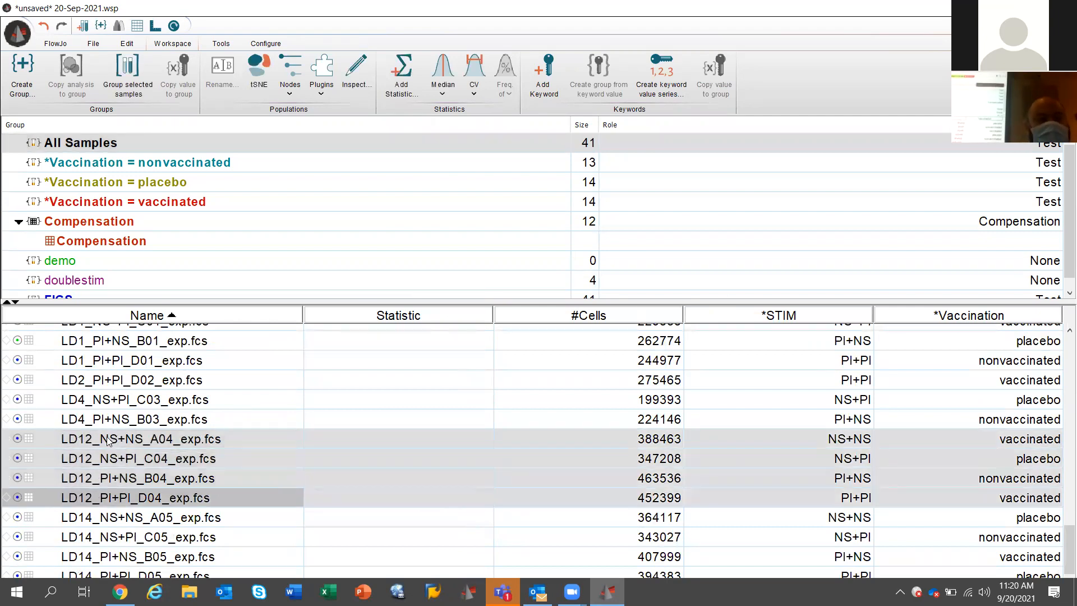
{"action": "left_click_drag", "start_coordinate": [107, 440], "coordinate": [101, 261]}
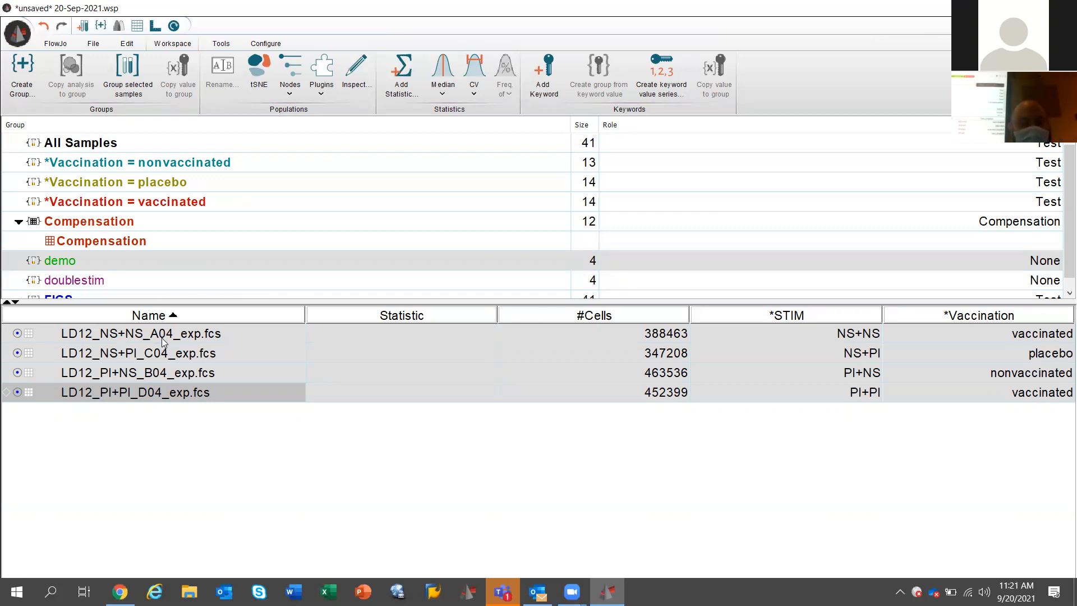
- Open the plot of LD12_PI+PI_D04_exp.fcs from the demo group and set its Y axis to FSC-H
{"action": "double_click", "coordinate": [149, 391]}
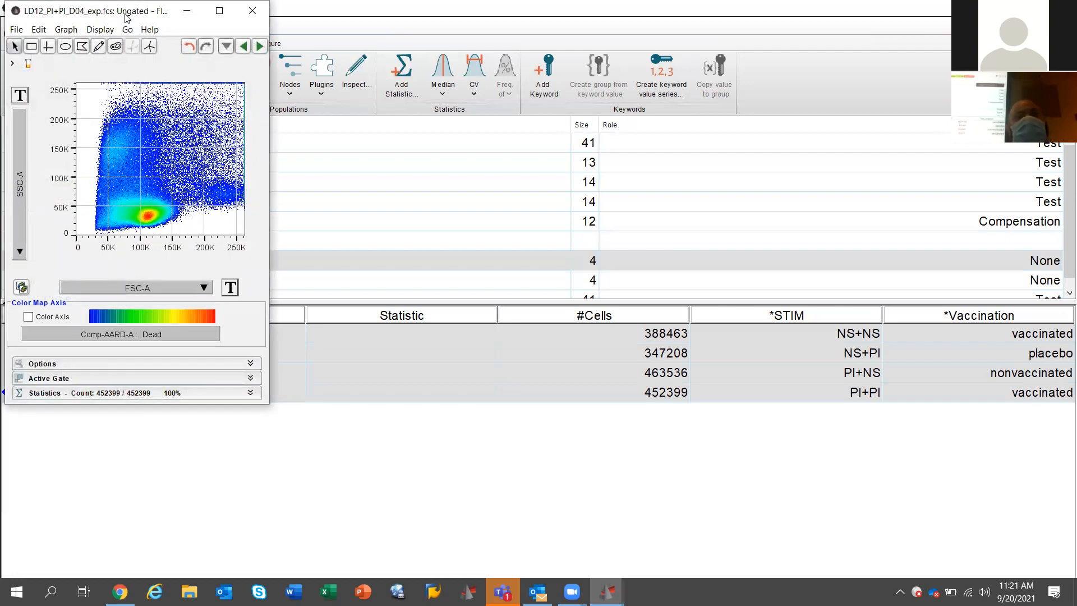
{"action": "left_click_drag", "start_coordinate": [126, 17], "coordinate": [418, 83]}
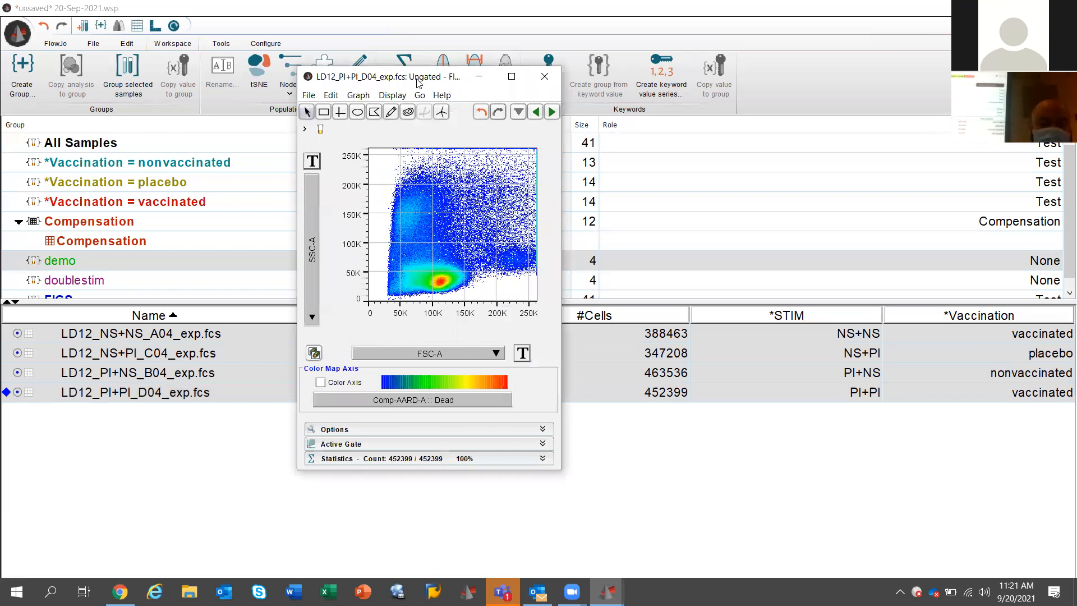
{"action": "left_click", "coordinate": [315, 223]}
{"action": "left_click", "coordinate": [335, 251]}
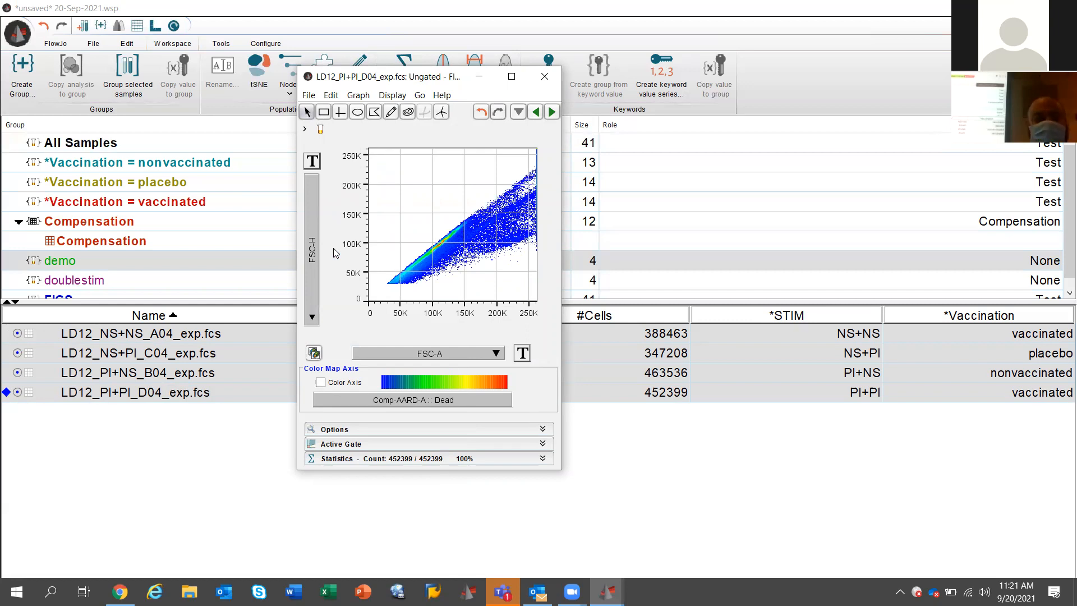
- Draw a polygon gate around the diagonal FSC-A versus FSC-H band, up to about 250K FSC-A, and name it Singlets
{"action": "left_click", "coordinate": [374, 113]}
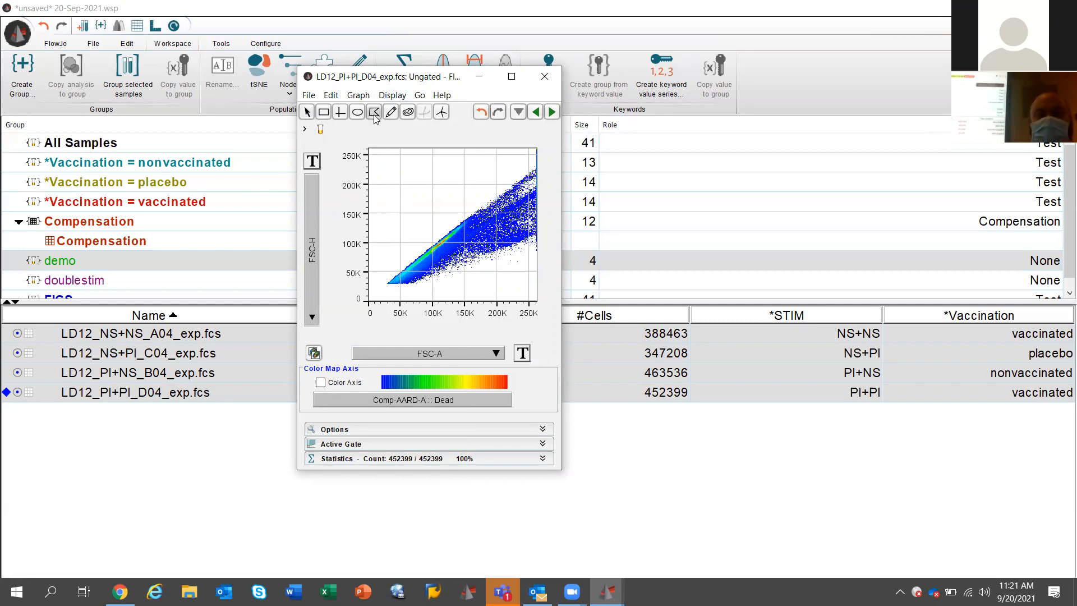
{"action": "left_click", "coordinate": [375, 281]}
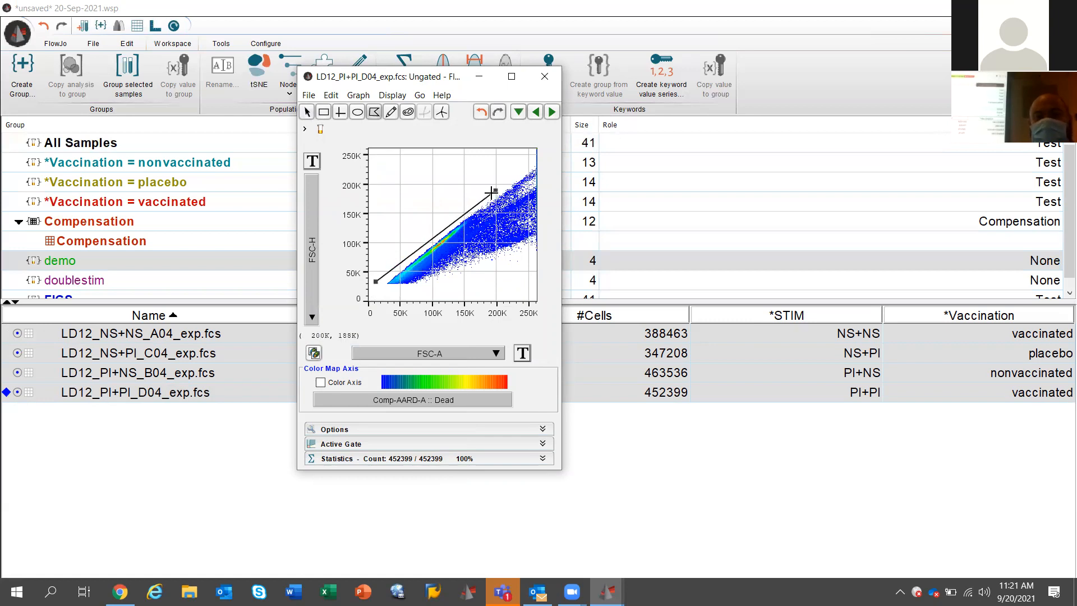
{"action": "left_click", "coordinate": [525, 169]}
{"action": "left_click", "coordinate": [529, 181]}
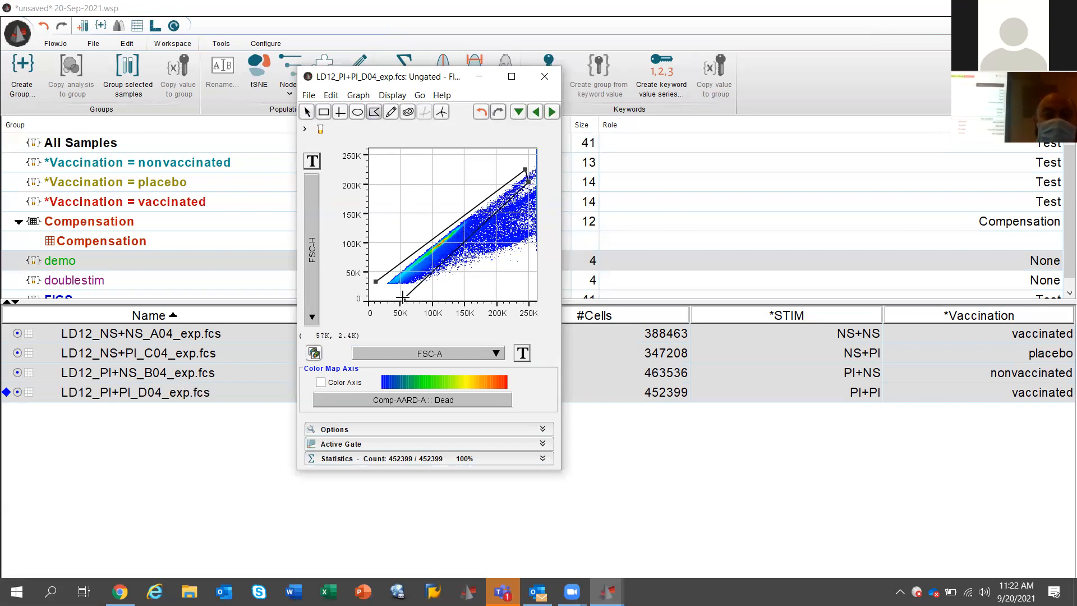
{"action": "left_click", "coordinate": [403, 298]}
{"action": "left_click", "coordinate": [376, 282]}
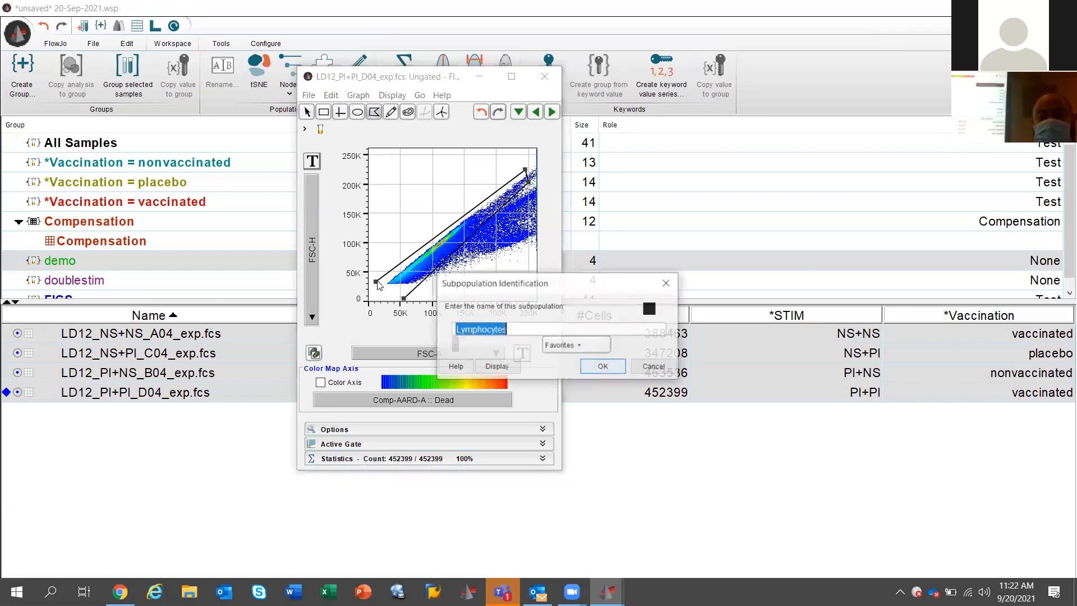
{"action": "type", "text": "s"}
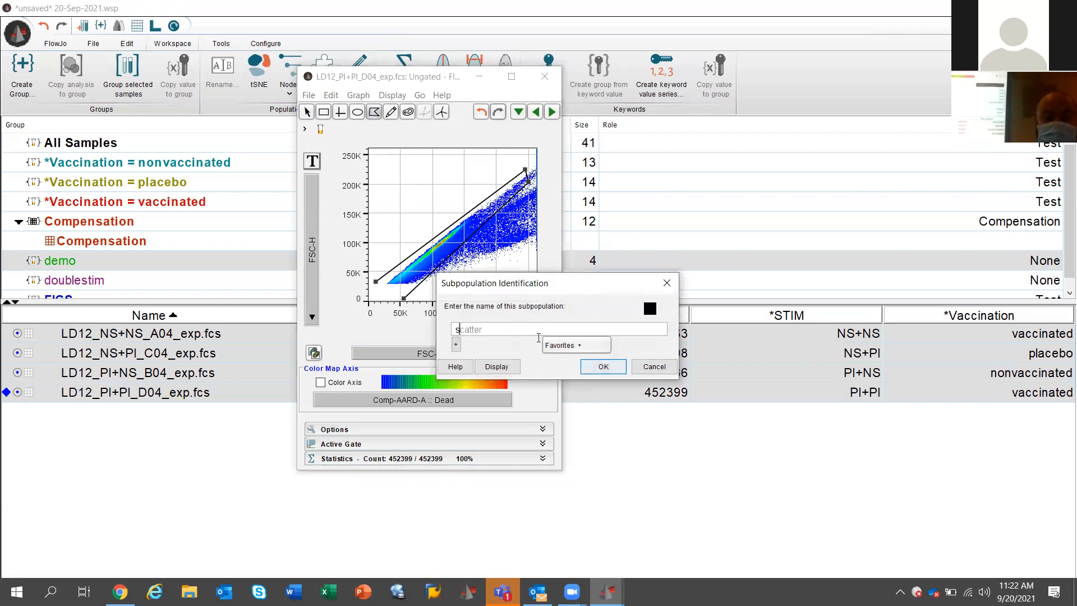
{"action": "type", "text": "i"}
{"action": "key", "text": "Return"}
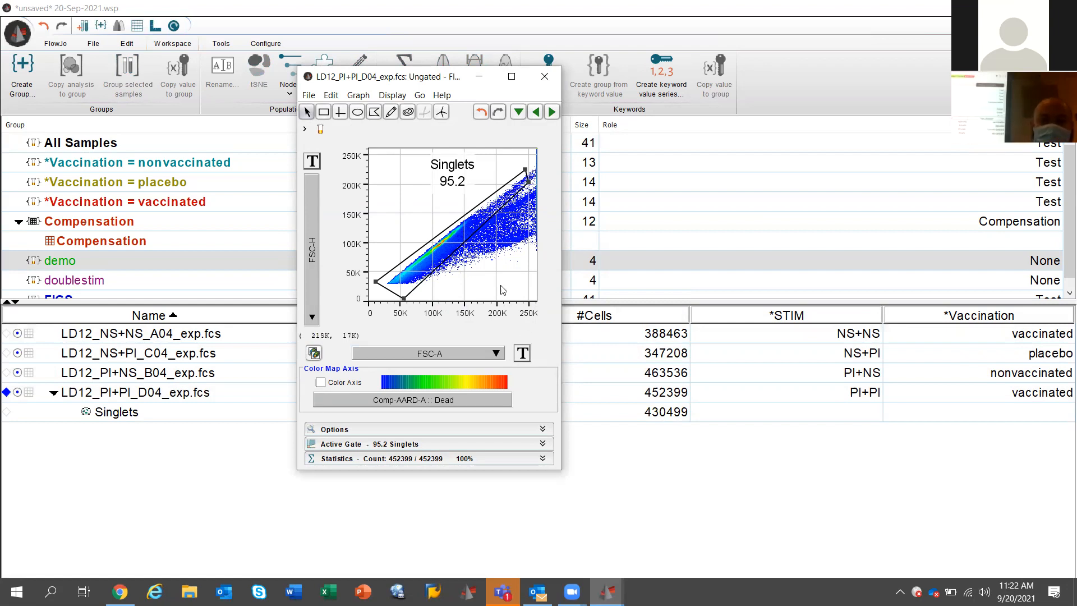
- Open the Singlets population in its own plot and set its Y axis to SSC-A
{"action": "double_click", "coordinate": [431, 257]}
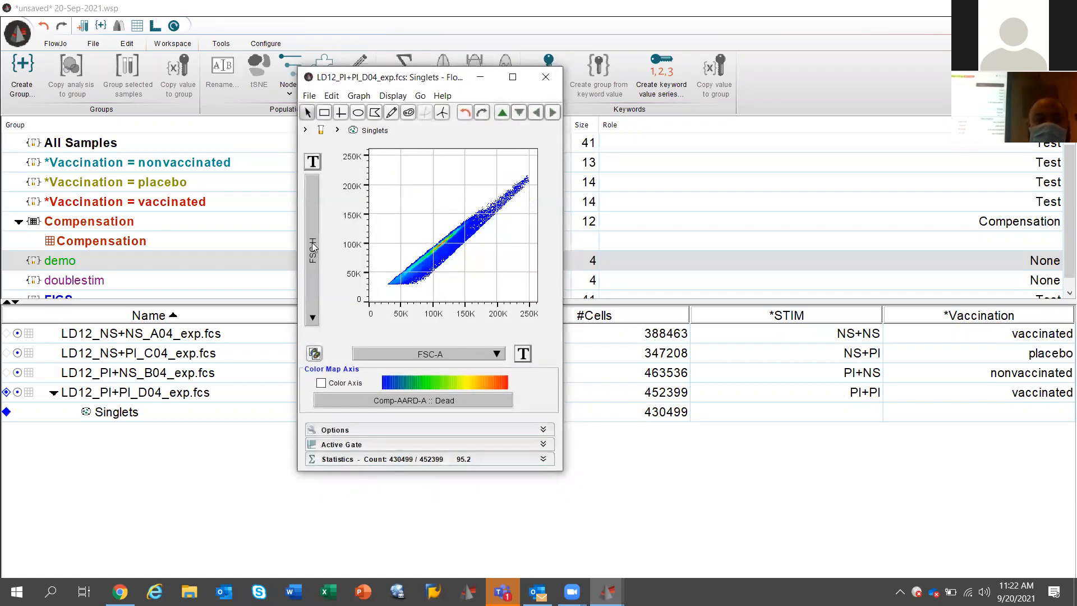
{"action": "left_click", "coordinate": [313, 250]}
{"action": "left_click", "coordinate": [339, 255]}
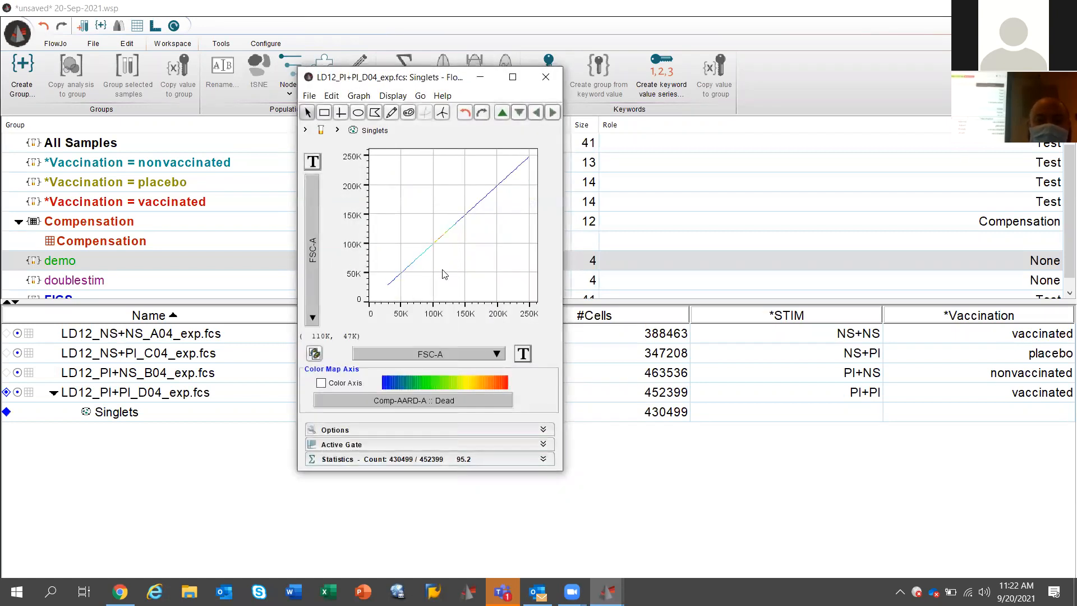
{"action": "left_click", "coordinate": [316, 249]}
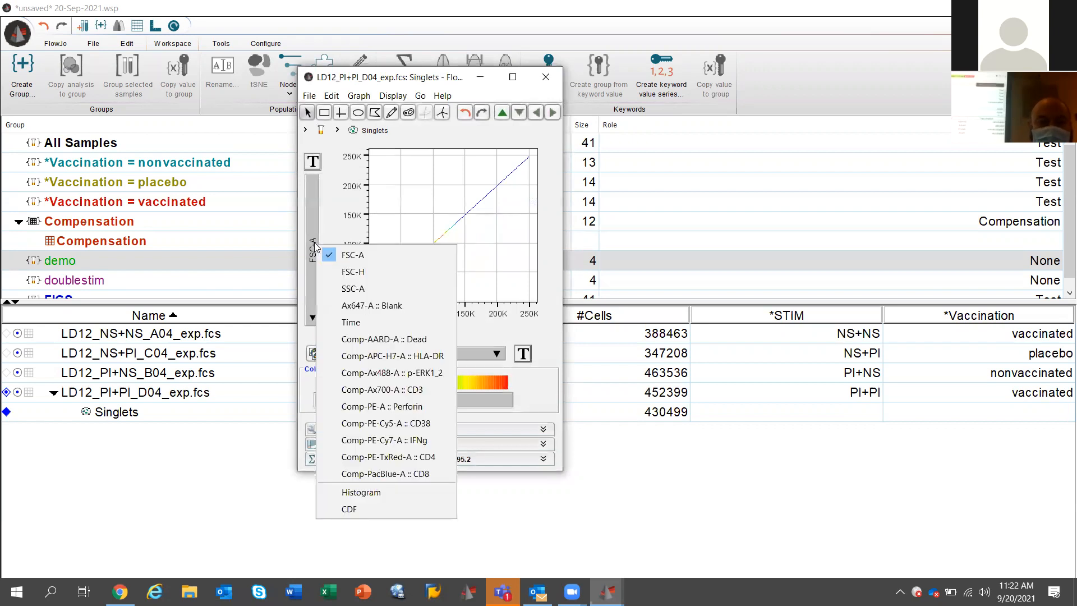
{"action": "left_click", "coordinate": [387, 284]}
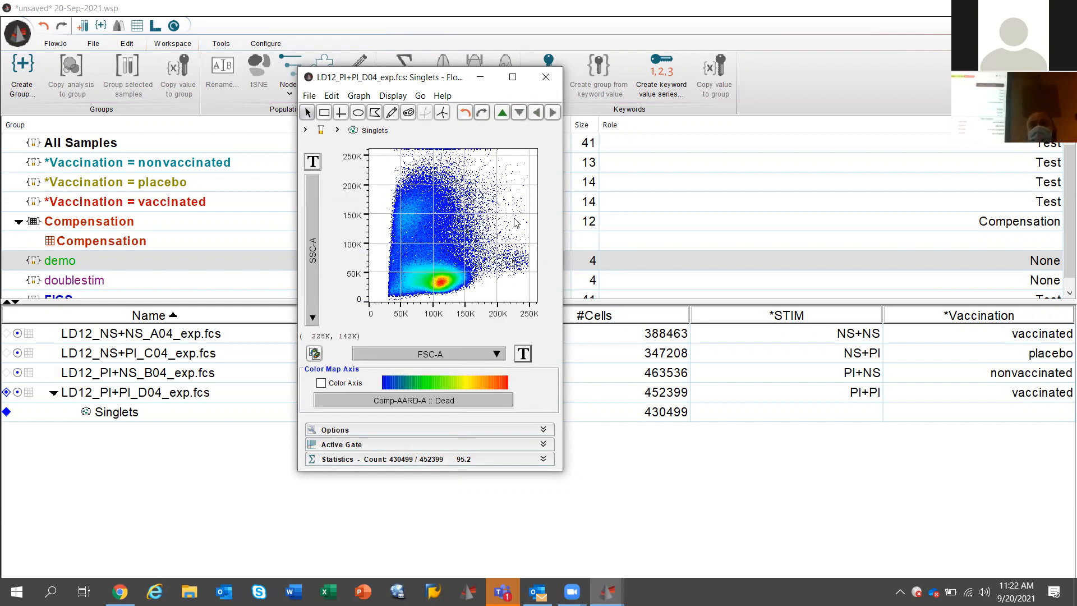
- Compare the ungated sample with the Singlets population side by side as SSC-A versus FSC-A, and close the ungated plot
{"action": "left_click", "coordinate": [222, 399]}
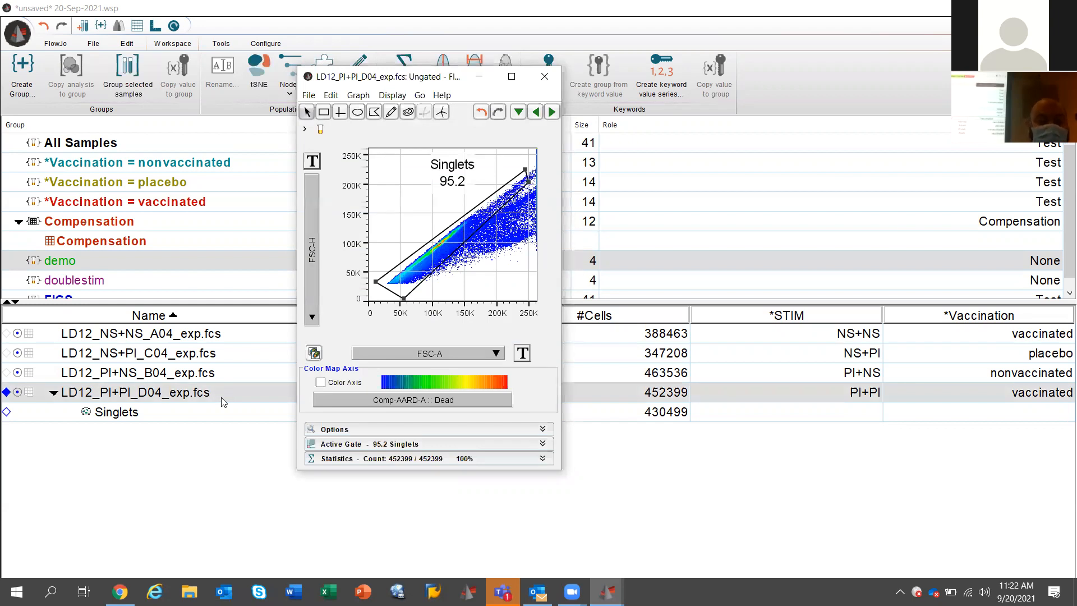
{"action": "left_click", "coordinate": [311, 259]}
{"action": "left_click", "coordinate": [323, 273]}
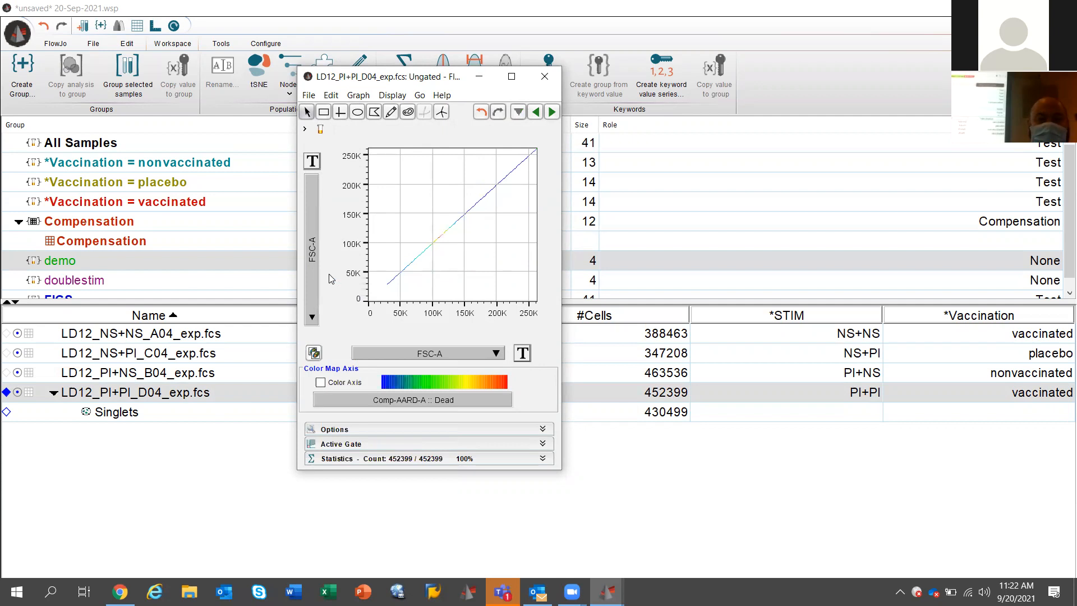
{"action": "left_click", "coordinate": [312, 269]}
{"action": "left_click", "coordinate": [323, 311]}
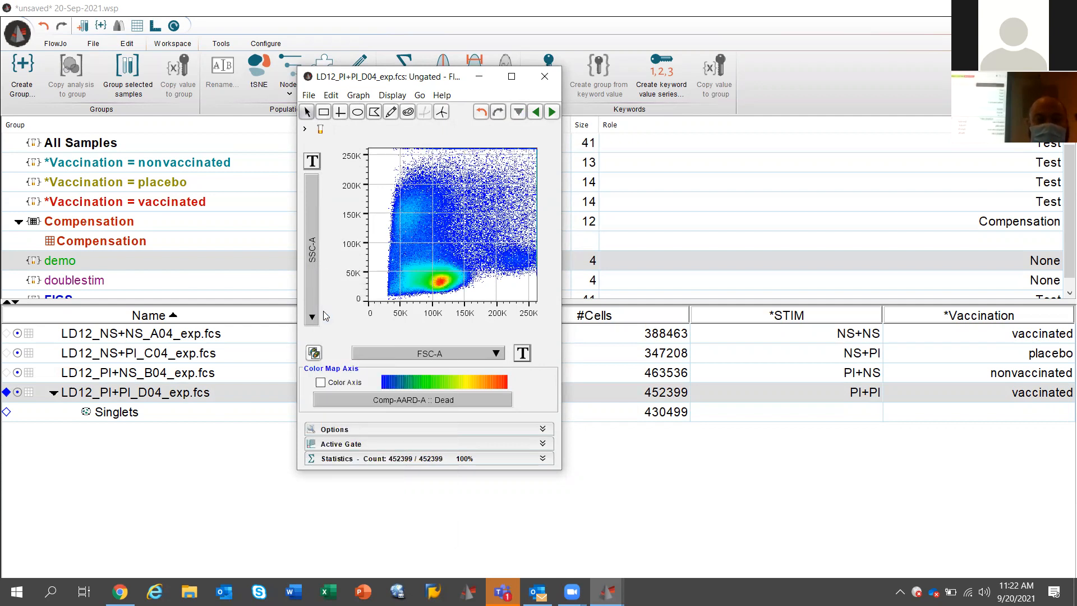
{"action": "key", "text": "alt+Tab"}
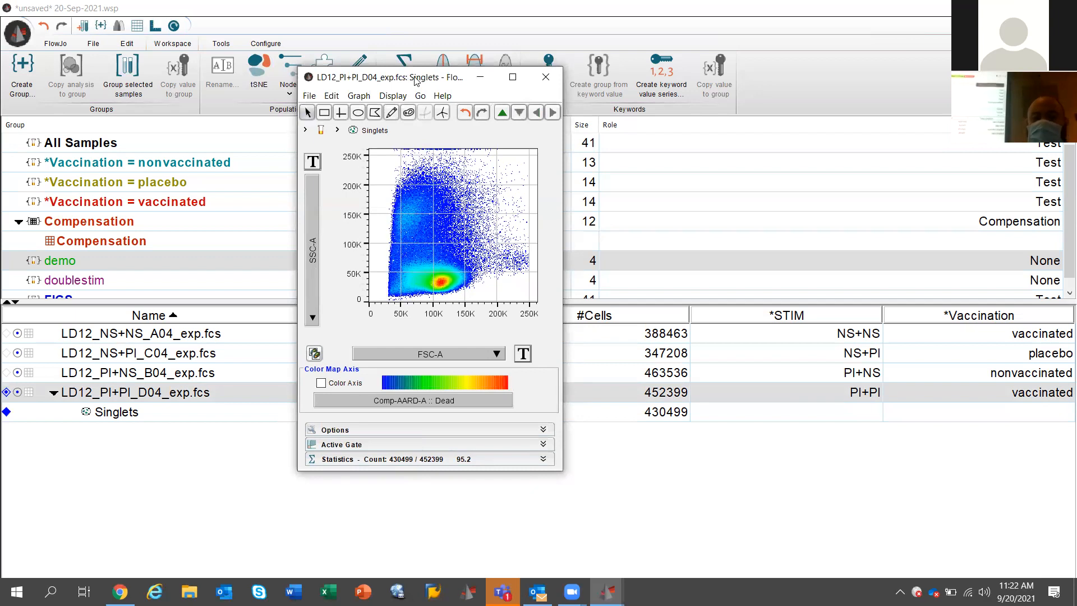
{"action": "left_click_drag", "start_coordinate": [416, 82], "coordinate": [701, 82]}
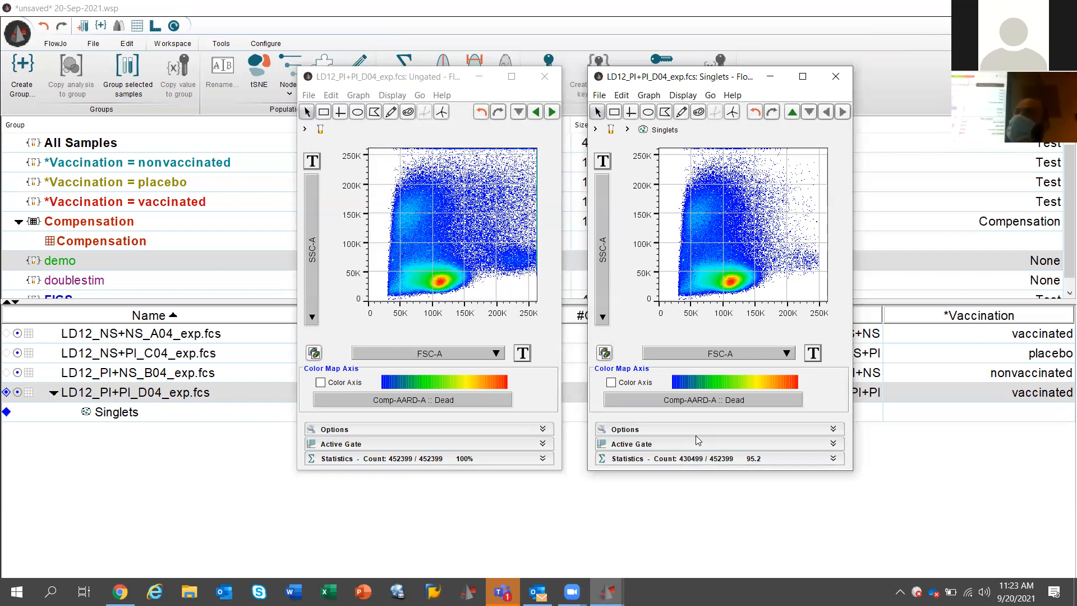
{"action": "left_click", "coordinate": [543, 77]}
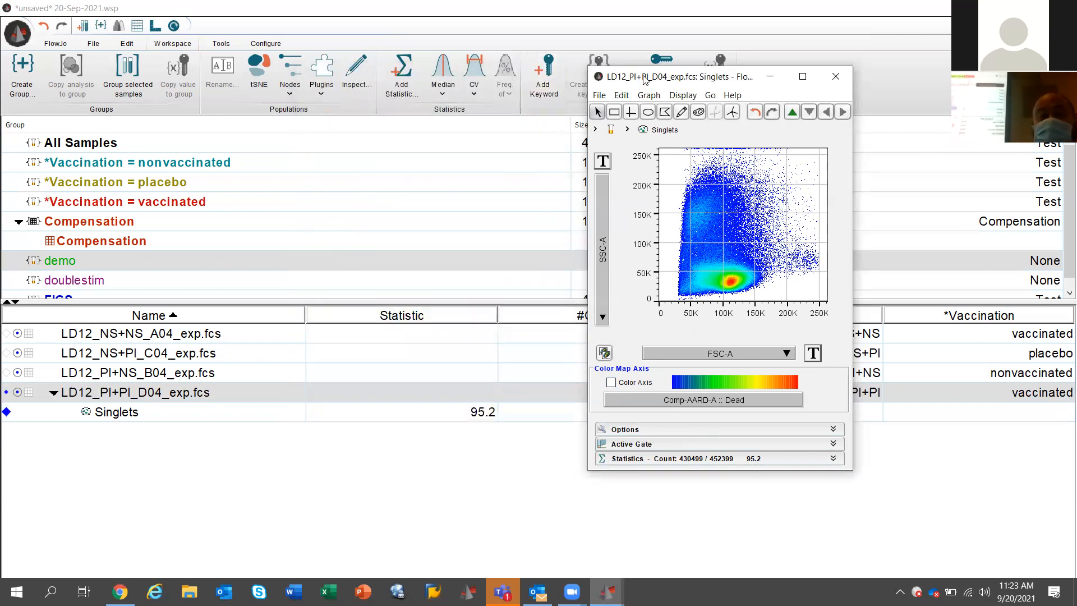
- Draw an elliptical gate on Singlets around the dense low-SSC-A cluster, about 60K to 155K FSC-A, and name it scatter
{"action": "left_click_drag", "start_coordinate": [642, 76], "coordinate": [320, 72]}
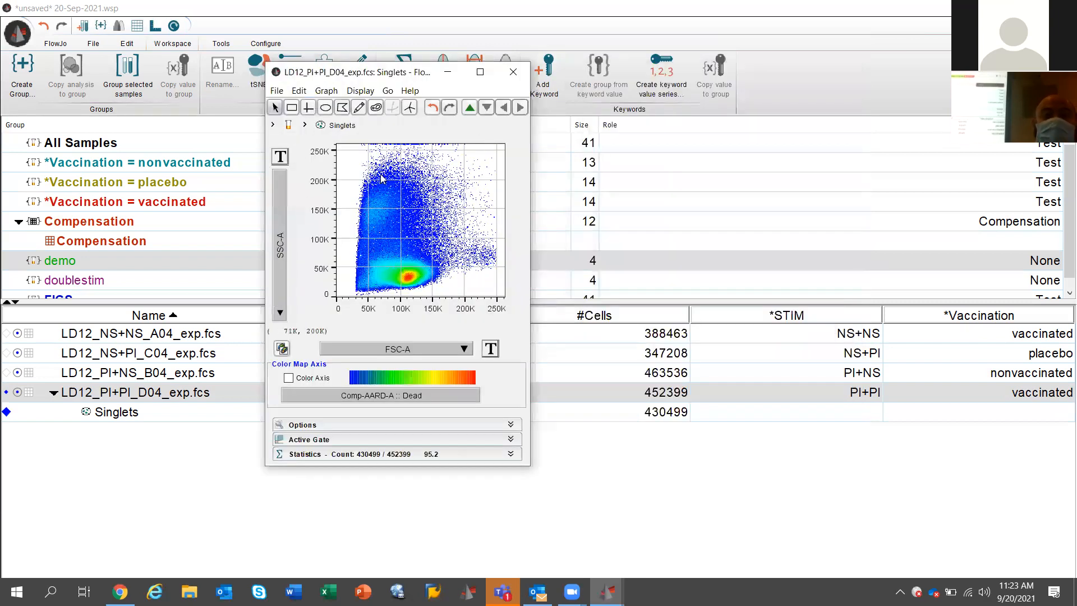
{"action": "left_click", "coordinate": [327, 109]}
{"action": "left_click_drag", "start_coordinate": [375, 278], "coordinate": [435, 269]}
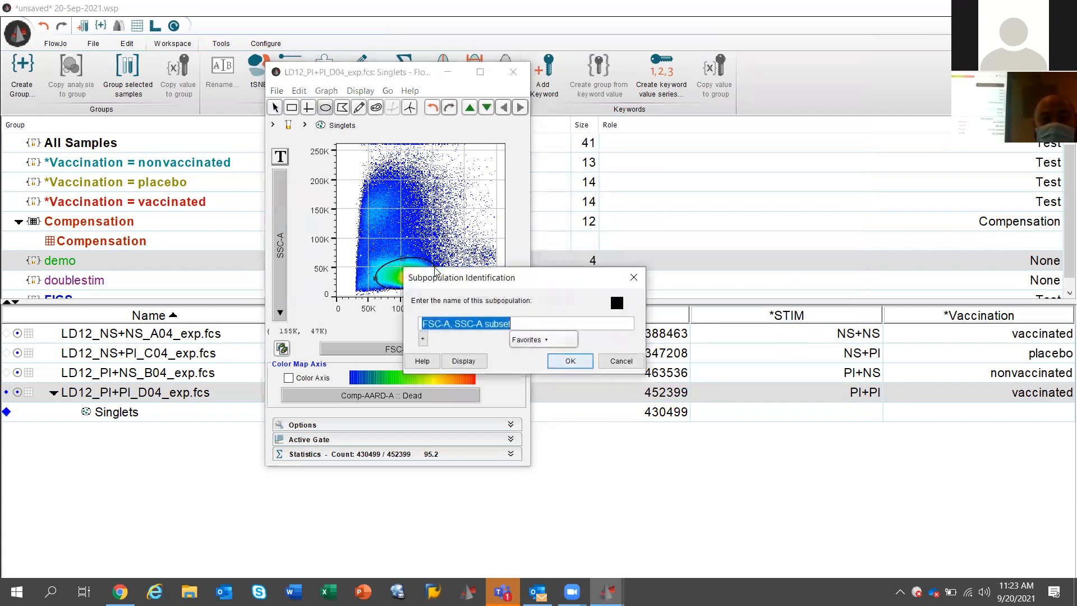
{"action": "type", "text": "sc"}
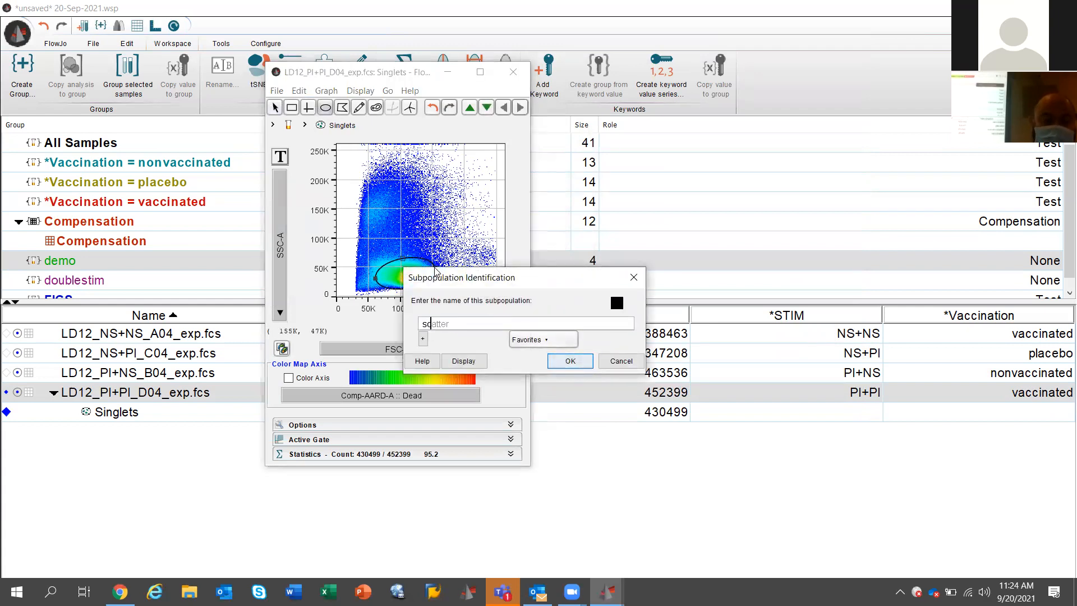
{"action": "key", "text": "Return"}
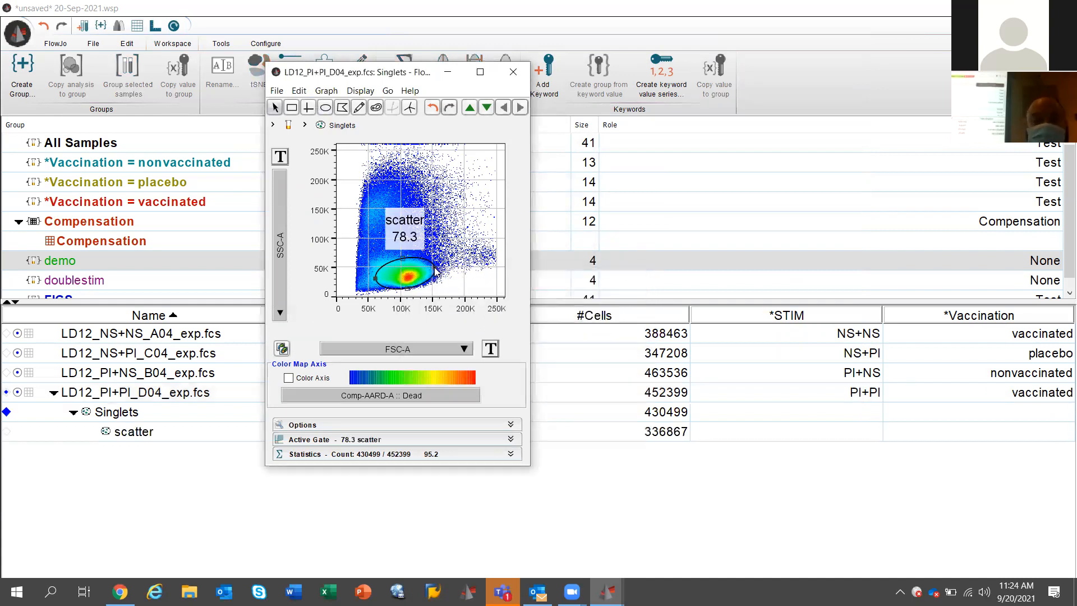
- Open the scatter population as SSC-A versus CD3 and draw a rectangle gate named cd3 around the CD3-positive cluster, about 10K to 80K SSC-A
{"action": "double_click", "coordinate": [406, 274]}
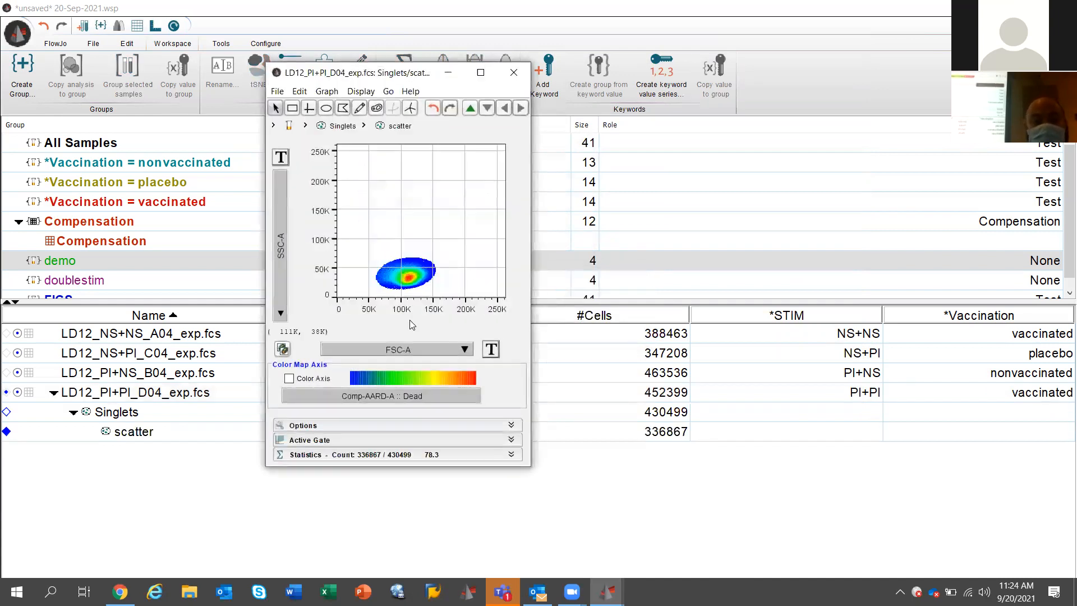
{"action": "left_click", "coordinate": [406, 349]}
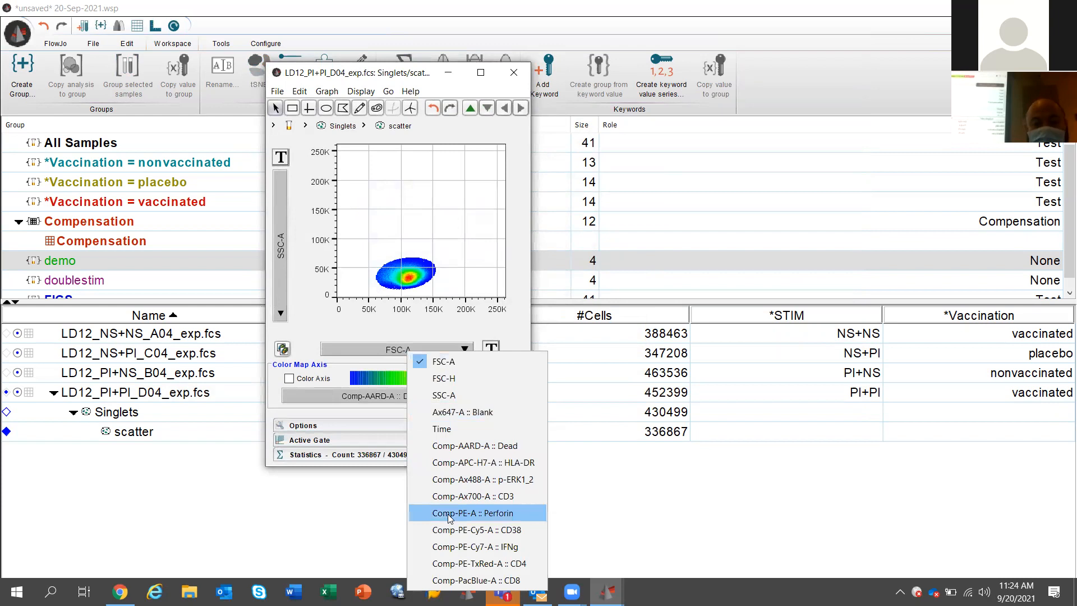
{"action": "left_click", "coordinate": [449, 498]}
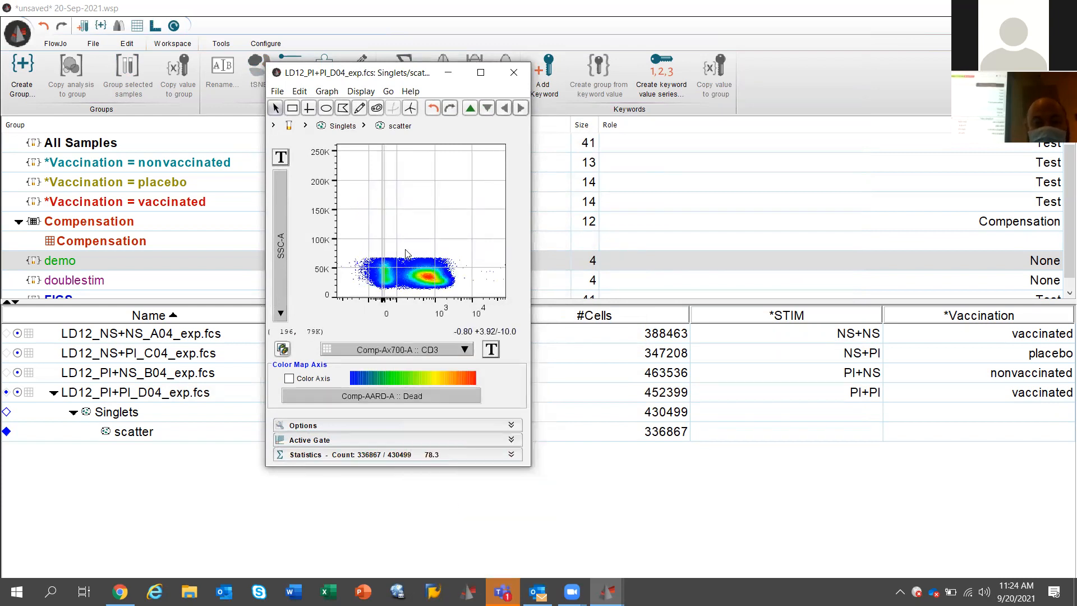
{"action": "left_click_drag", "start_coordinate": [398, 254], "coordinate": [458, 289]}
{"action": "type", "text": "cd3"}
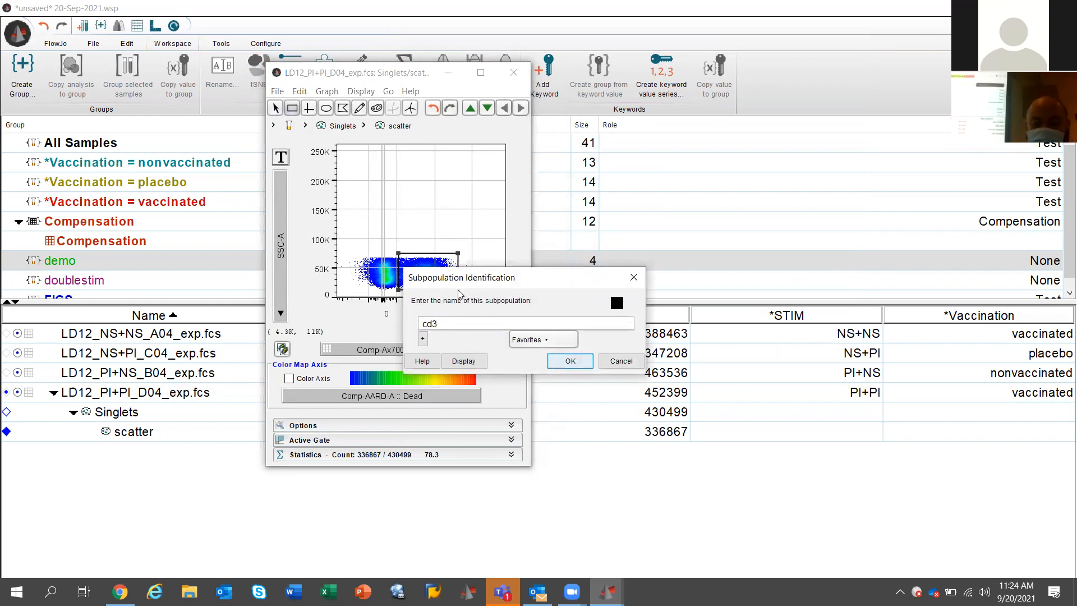
{"action": "key", "text": "Return"}
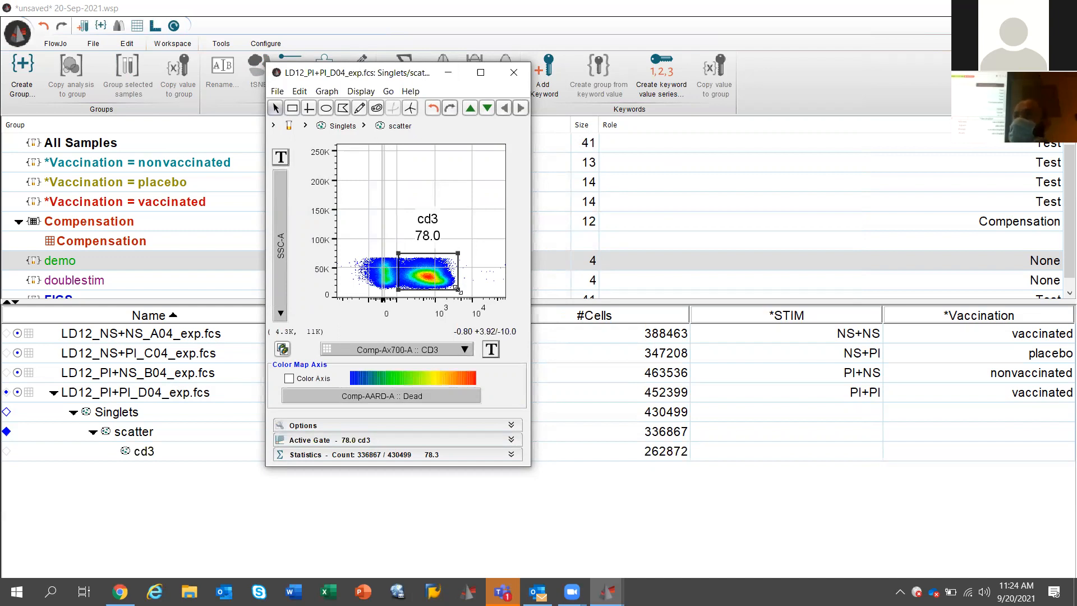
- Open the cd3 population, plot CD8 against CD4, and enlarge the plot window
{"action": "double_click", "coordinate": [431, 283]}
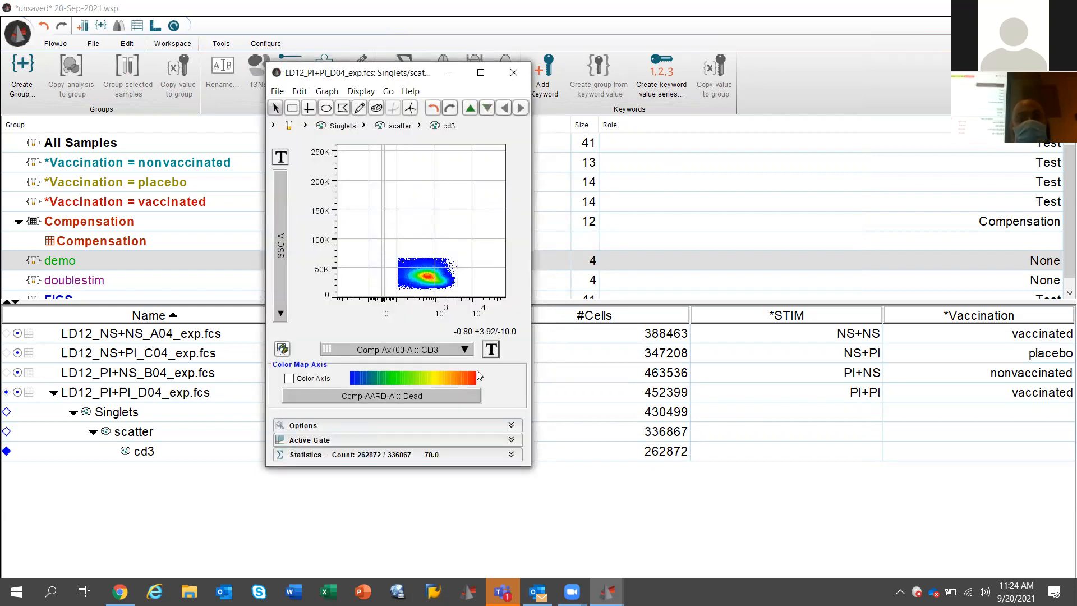
{"action": "left_click", "coordinate": [448, 352]}
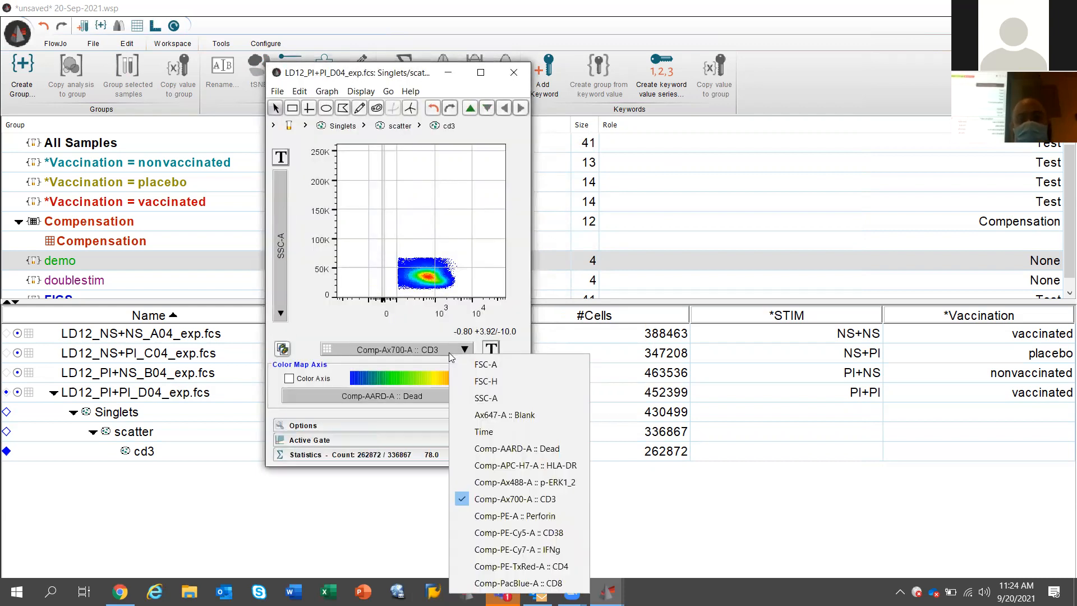
{"action": "left_click", "coordinate": [534, 565]}
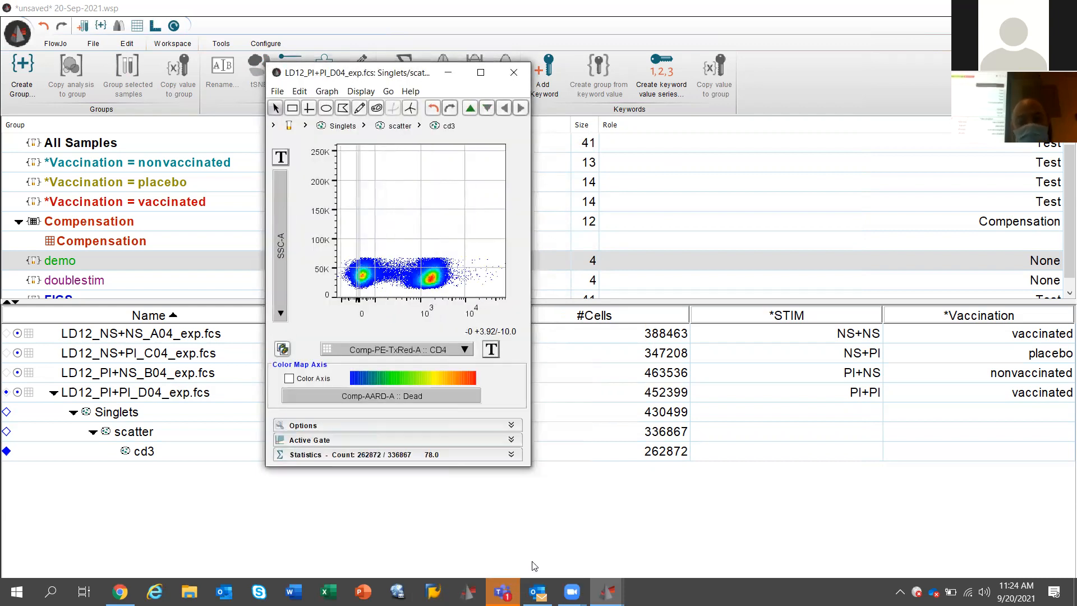
{"action": "left_click", "coordinate": [282, 267]}
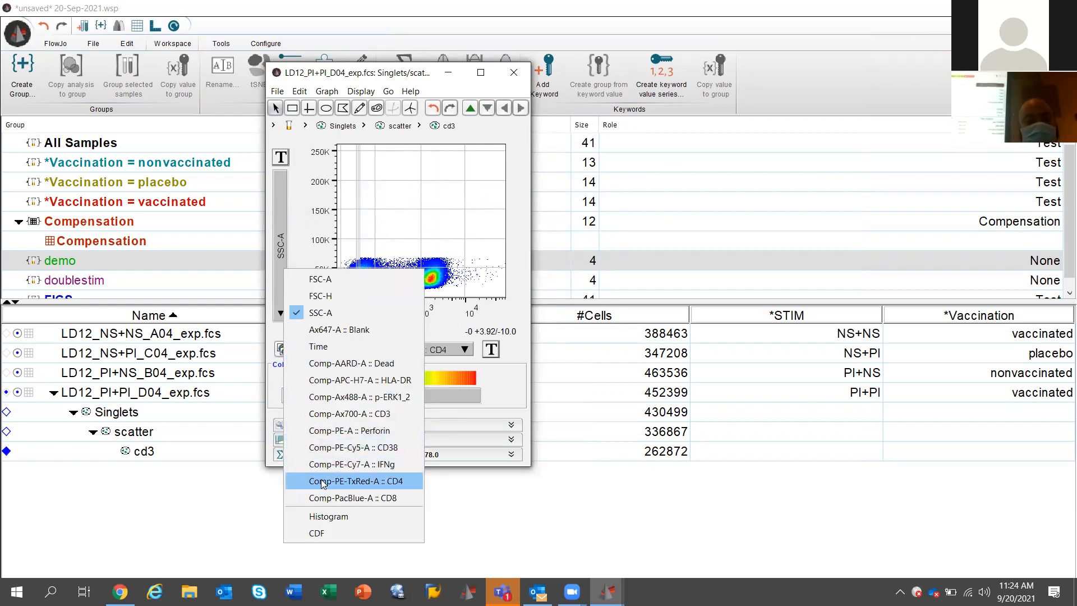
{"action": "left_click", "coordinate": [326, 497]}
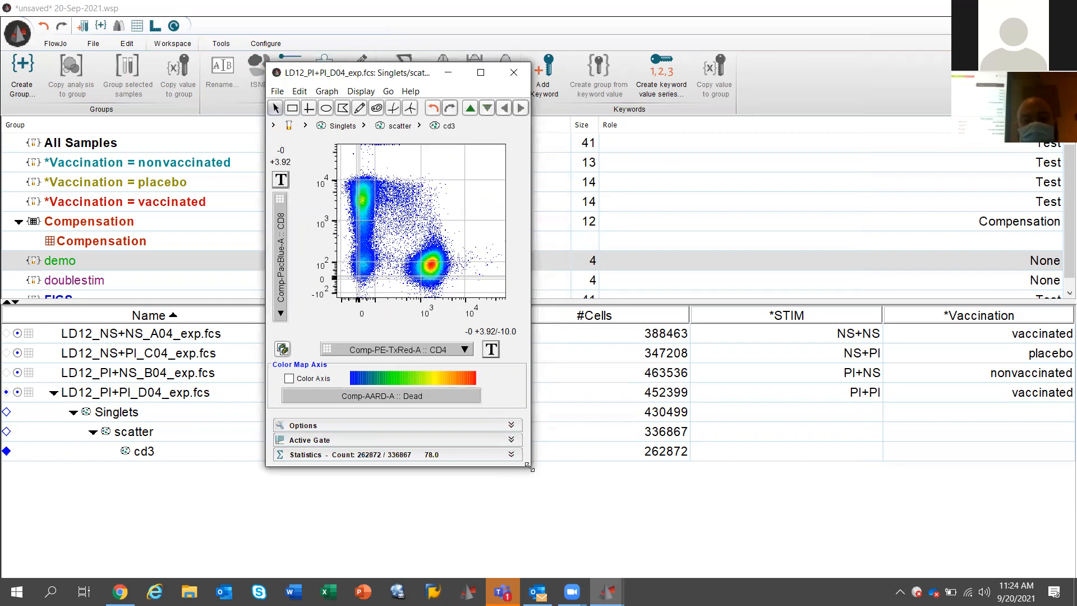
{"action": "left_click_drag", "start_coordinate": [528, 467], "coordinate": [786, 549]}
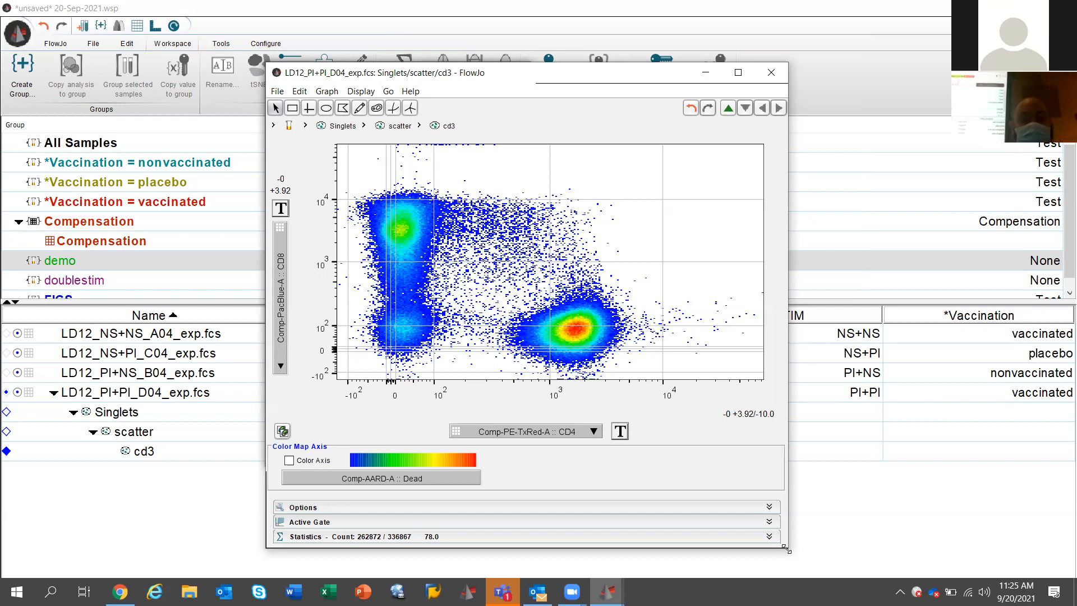
- Place a straight quadrant gate on cd3 at about 100 CD4 and 200 CD8, and close all open plots
{"action": "left_click", "coordinate": [308, 109]}
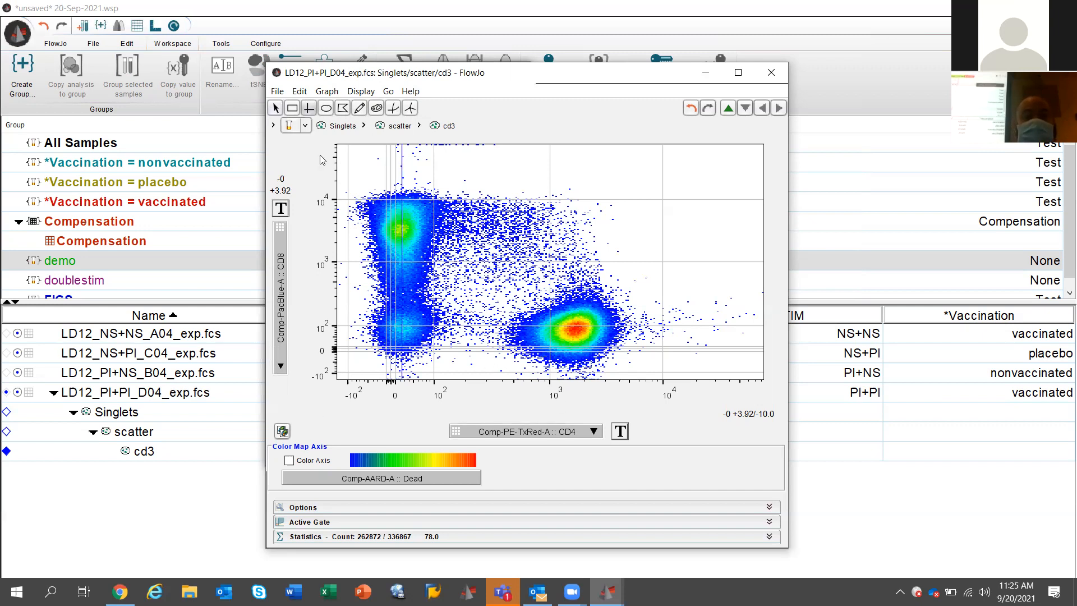
{"action": "left_click", "coordinate": [441, 295]}
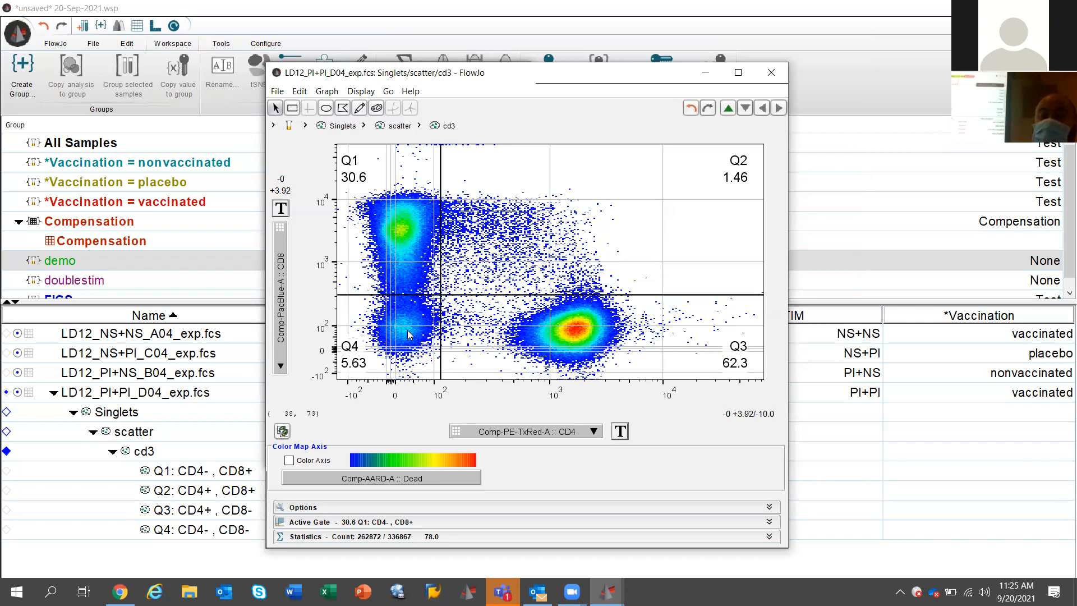
{"action": "left_click", "coordinate": [441, 297]}
{"action": "left_click_drag", "start_coordinate": [441, 297], "coordinate": [443, 314]}
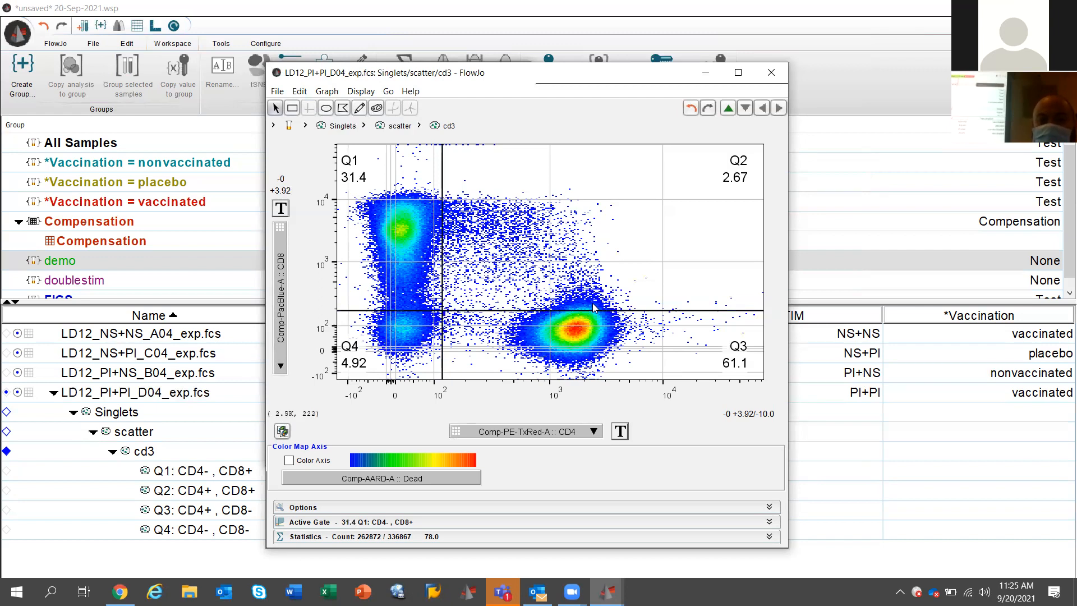
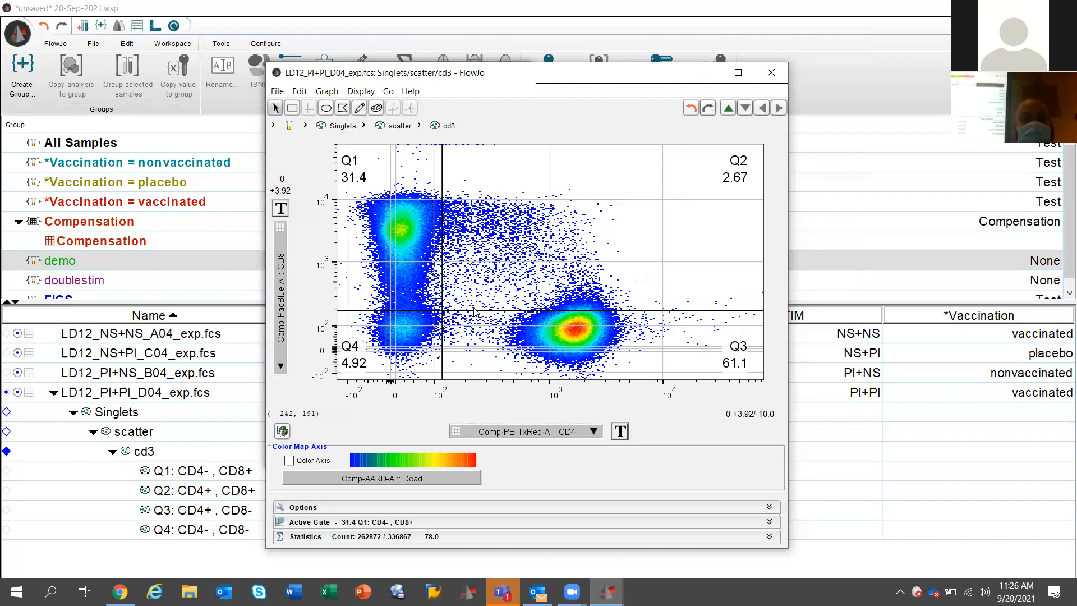
{"action": "left_click", "coordinate": [771, 74]}
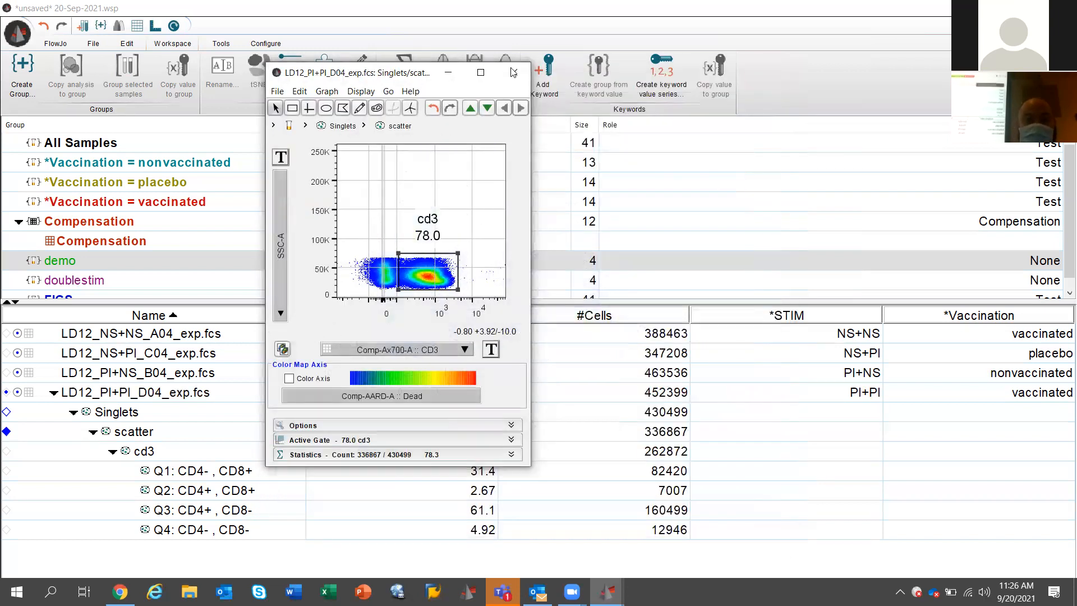
{"action": "left_click", "coordinate": [513, 73]}
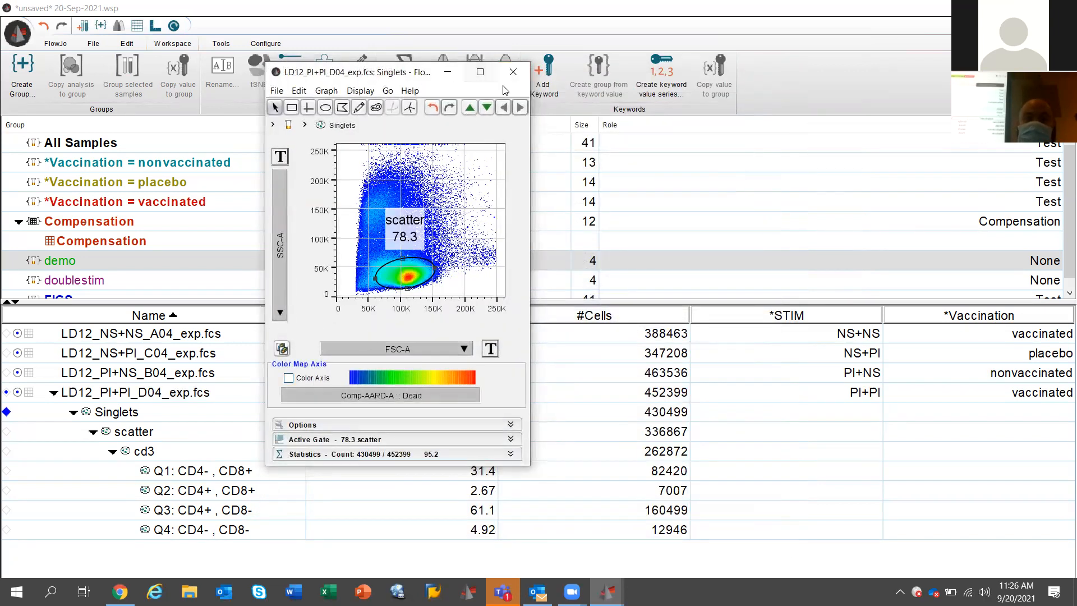
{"action": "left_click", "coordinate": [512, 72]}
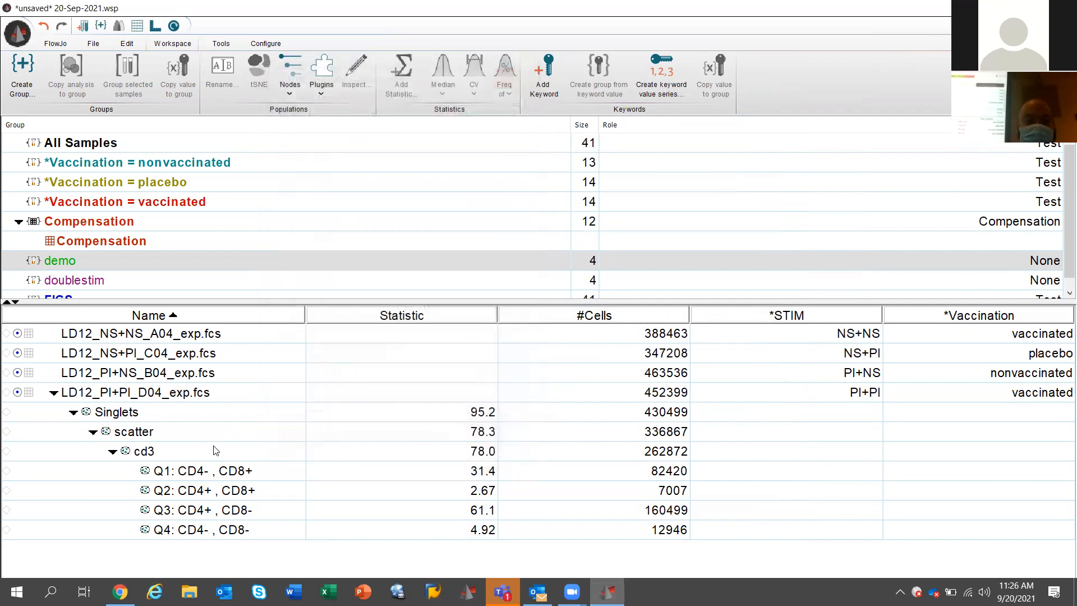
- Delete the four straight quadrant populations Q1 to Q4 under cd3
{"action": "left_click", "coordinate": [219, 474]}
{"action": "key", "text": "shift+Down"}
{"action": "key", "text": "shift+Down"}
{"action": "key", "text": "shift+Down"}
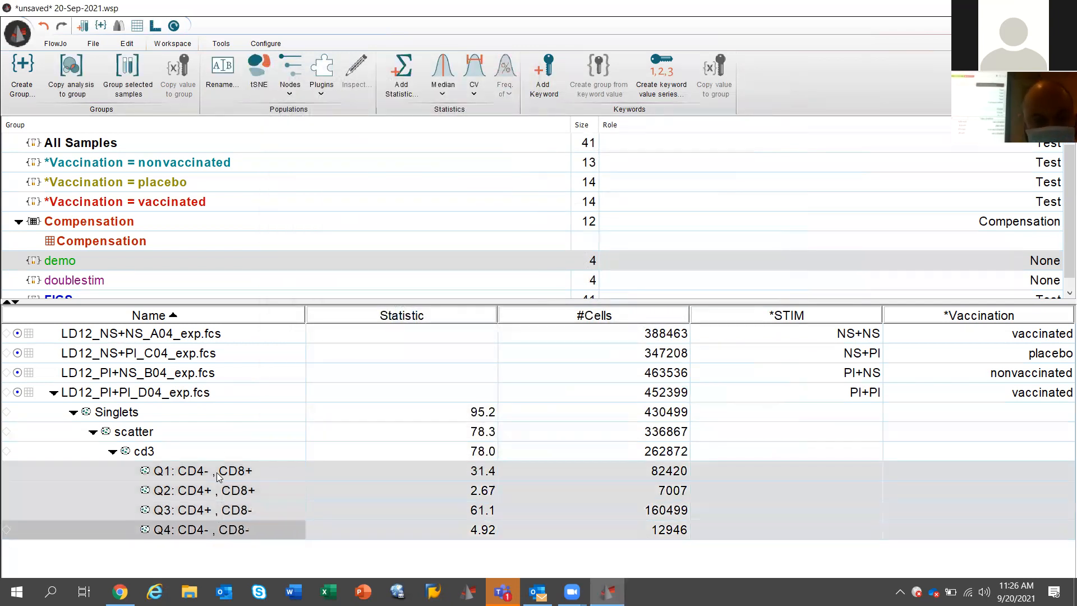
{"action": "key", "text": "Delete"}
{"action": "key", "text": "Return"}
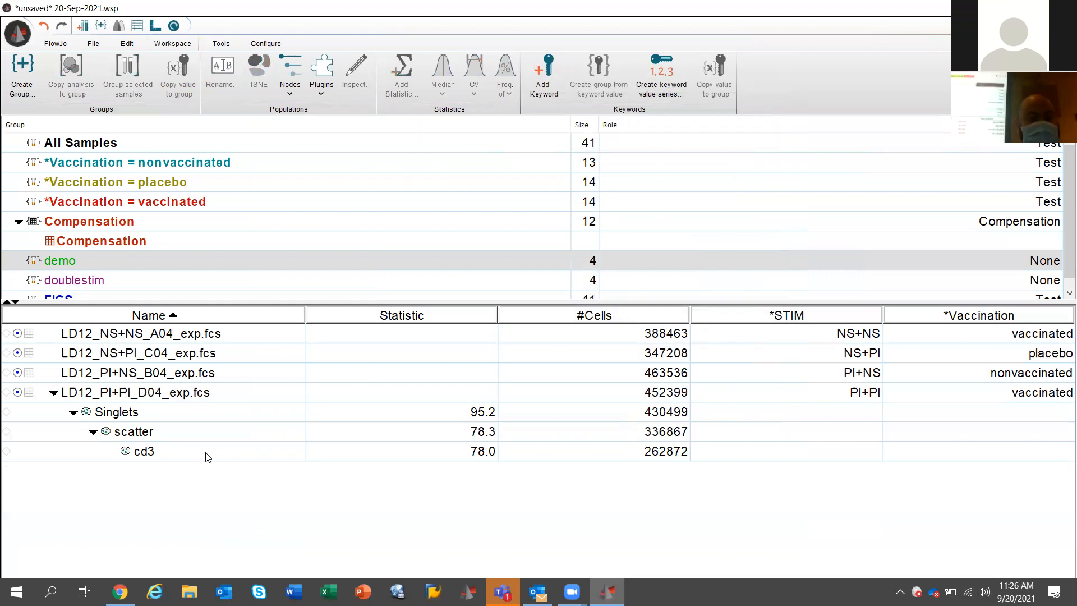
- Reopen cd3, place a curly quadrant gate at about 100 CD4 and 200 CD8, and close the plot
{"action": "double_click", "coordinate": [206, 452]}
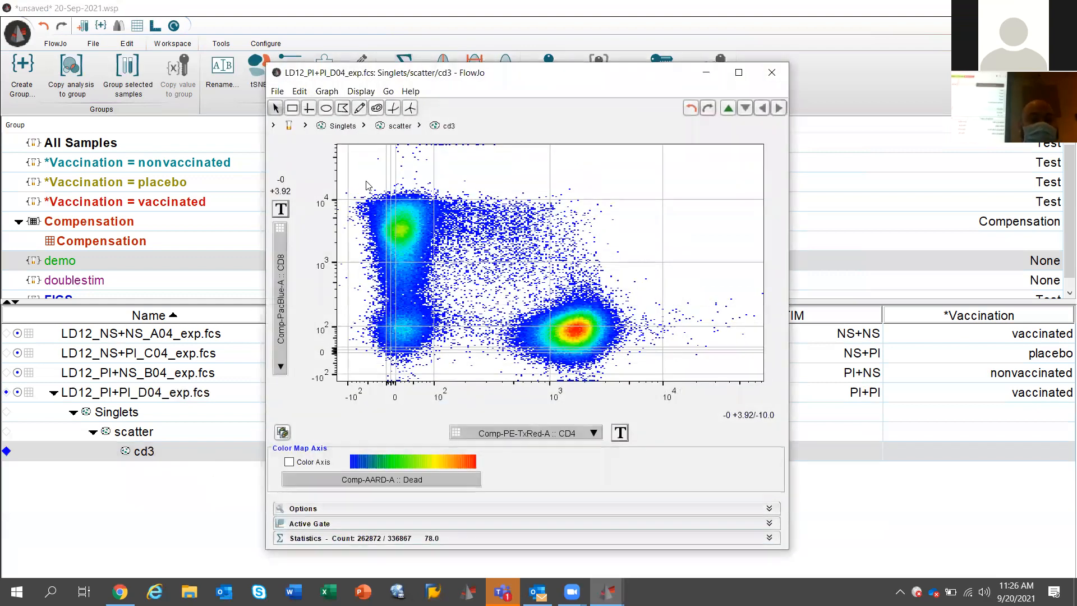
{"action": "left_click", "coordinate": [394, 109]}
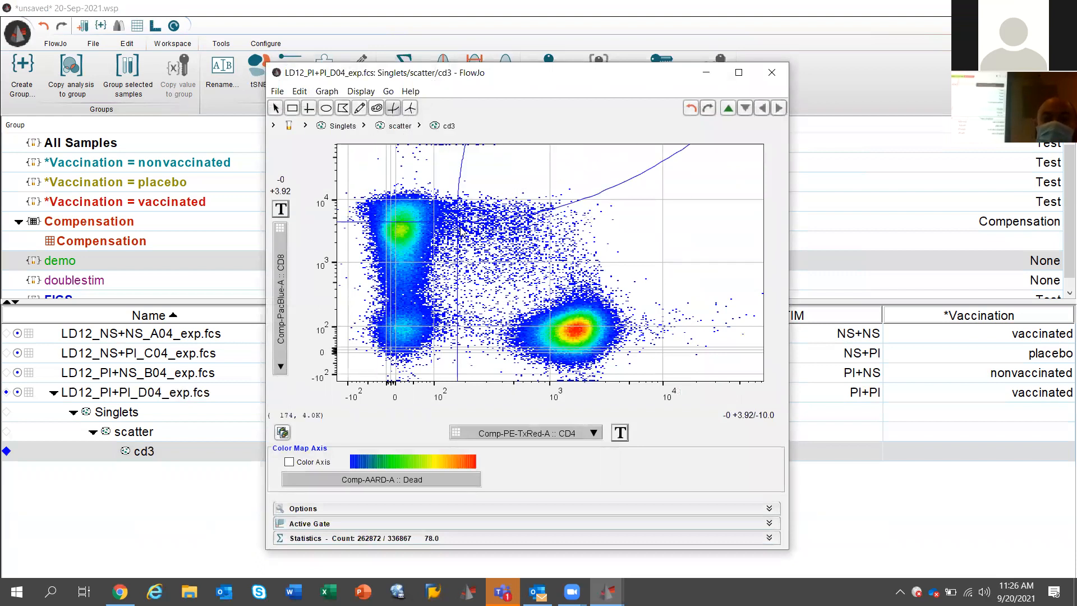
{"action": "left_click", "coordinate": [441, 299]}
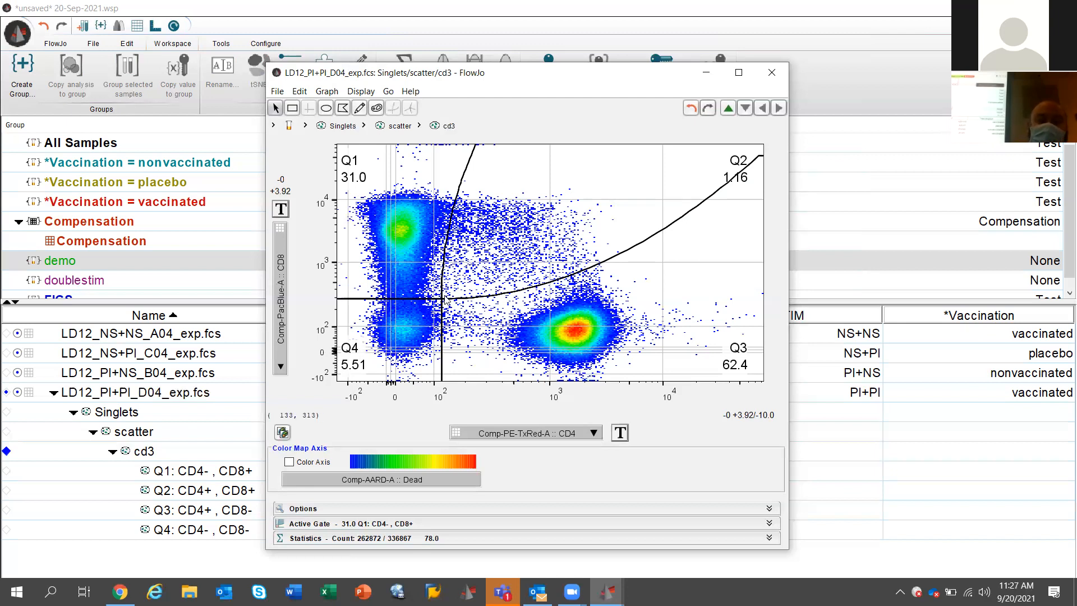
{"action": "left_click_drag", "start_coordinate": [446, 300], "coordinate": [441, 307]}
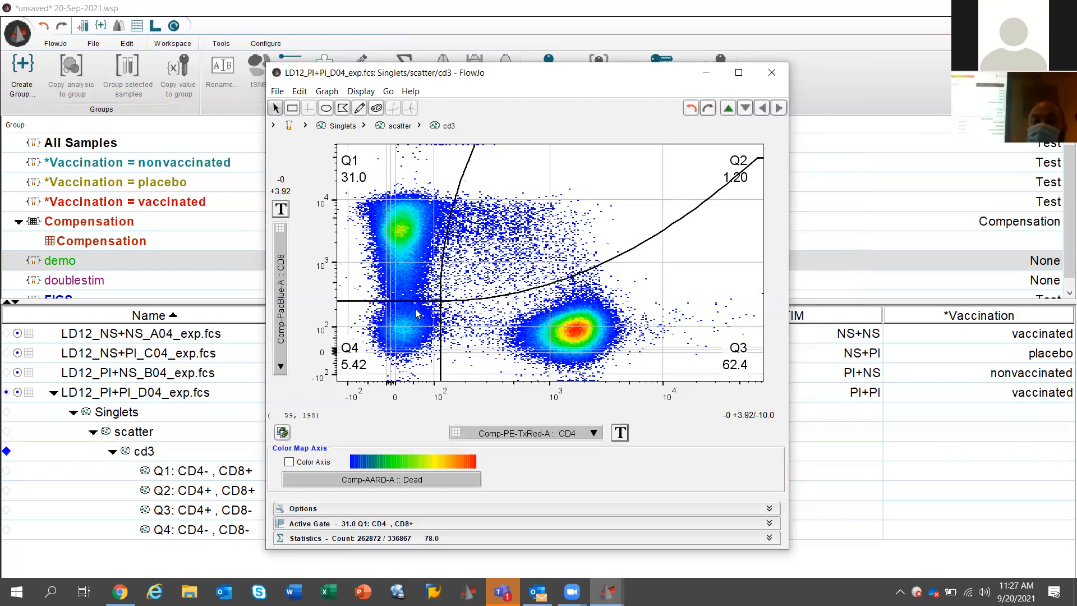
{"action": "left_click_drag", "start_coordinate": [438, 305], "coordinate": [439, 313]}
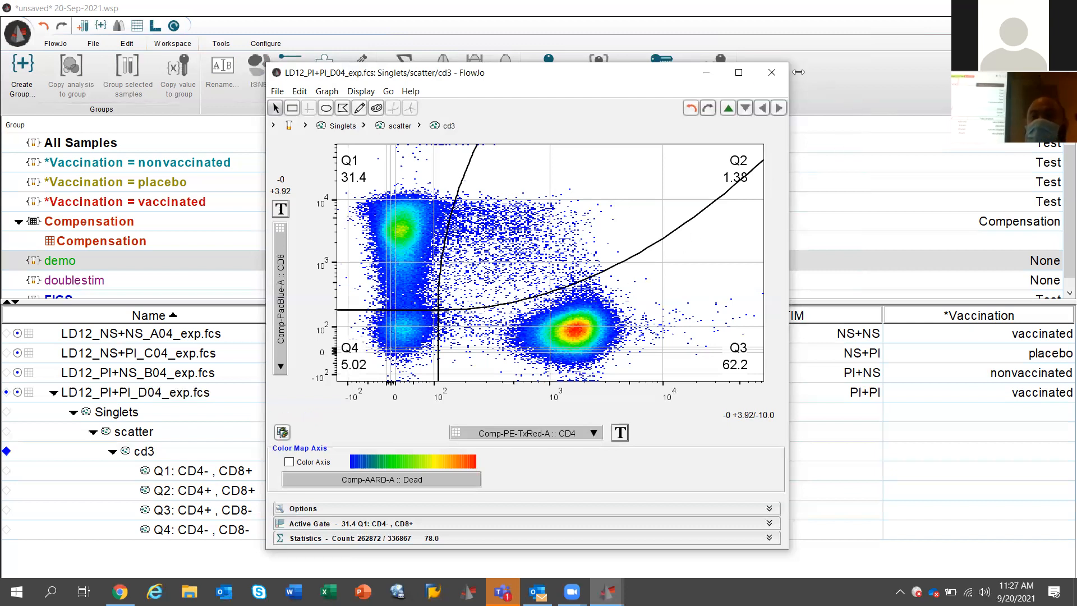
{"action": "left_click", "coordinate": [773, 73]}
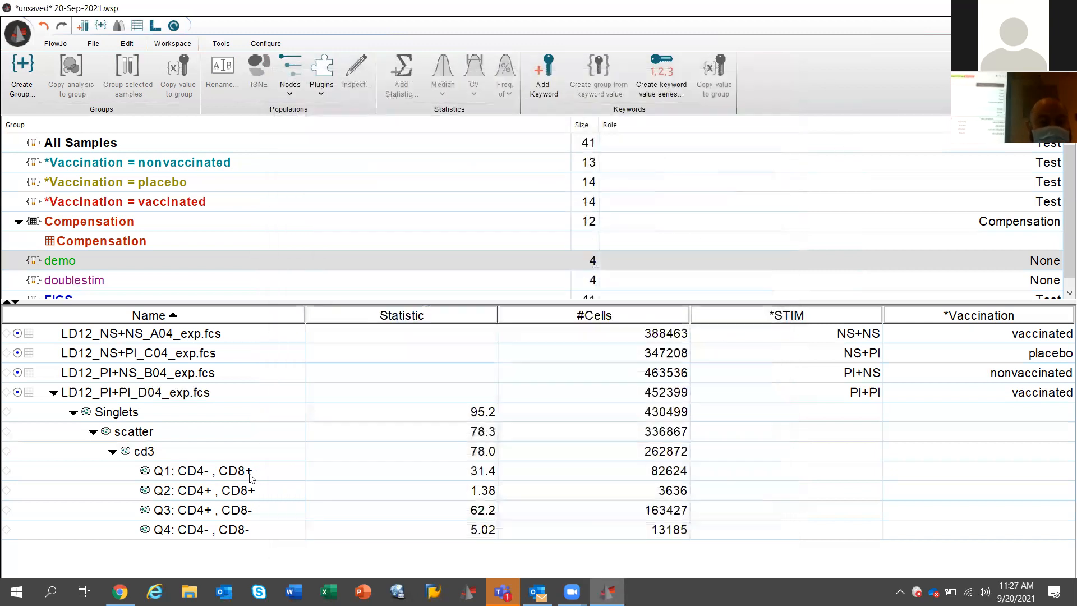
- Delete the four curly quadrant populations under cd3
{"action": "left_click", "coordinate": [251, 477]}
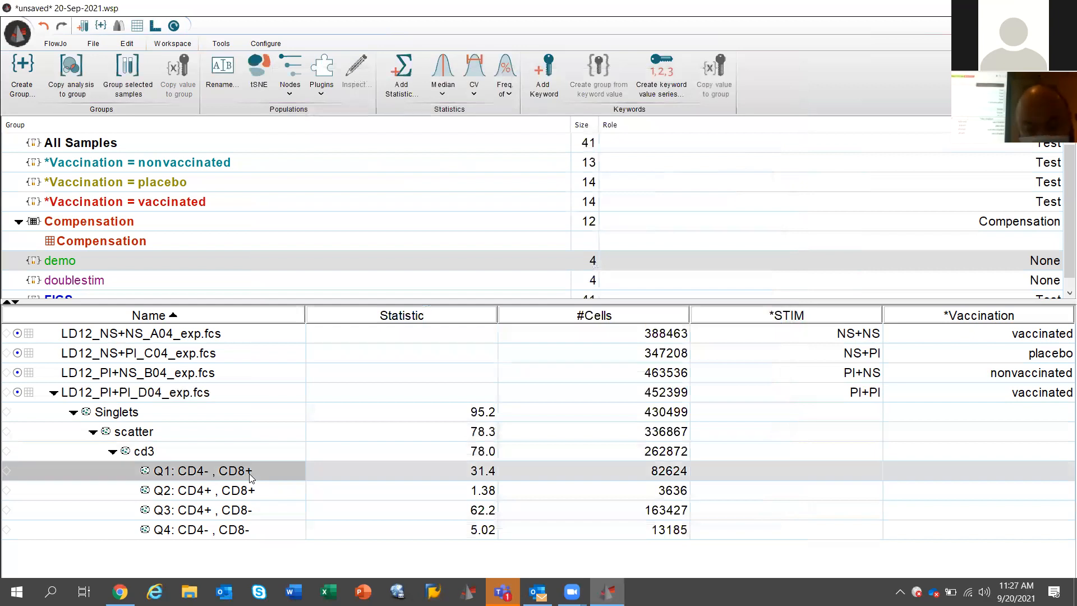
{"action": "key", "text": "shift+Down"}
{"action": "key", "text": "shift+Down"}
{"action": "key", "text": "shift+Down"}
{"action": "key", "text": "Delete"}
{"action": "key", "text": "Return"}
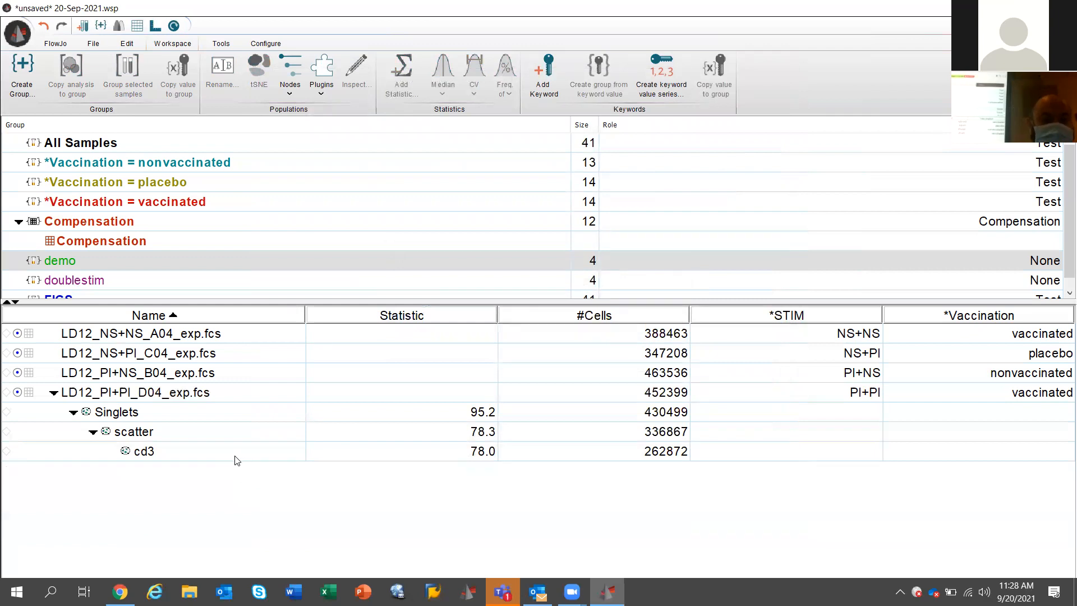
- Reopen the cd3 plot, try the Contour Plot type with its level choices, and change the graph type to Density Plot
{"action": "double_click", "coordinate": [234, 456]}
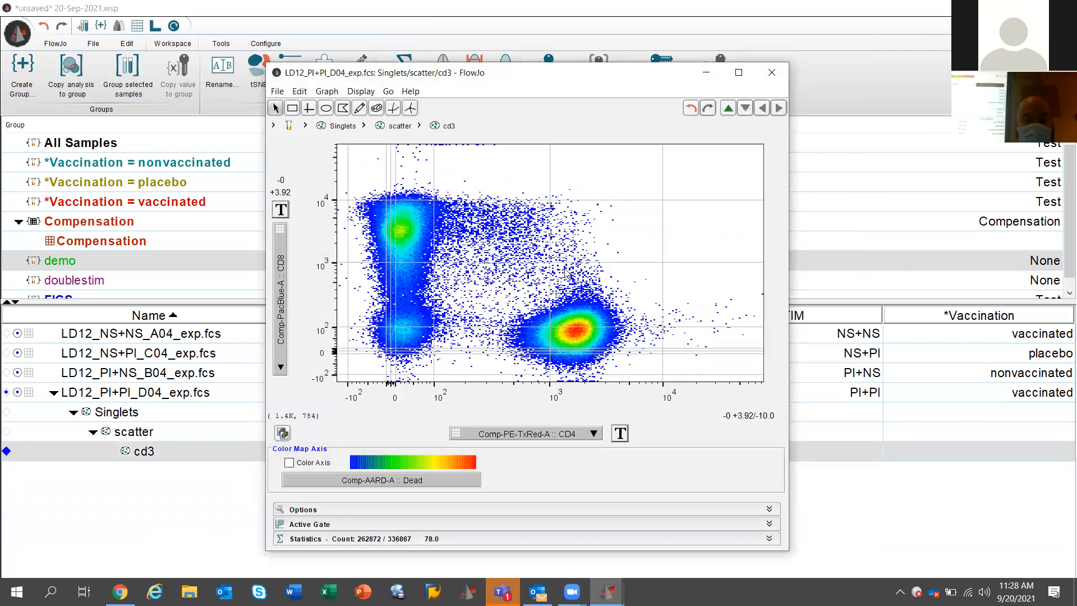
{"action": "left_click", "coordinate": [385, 510]}
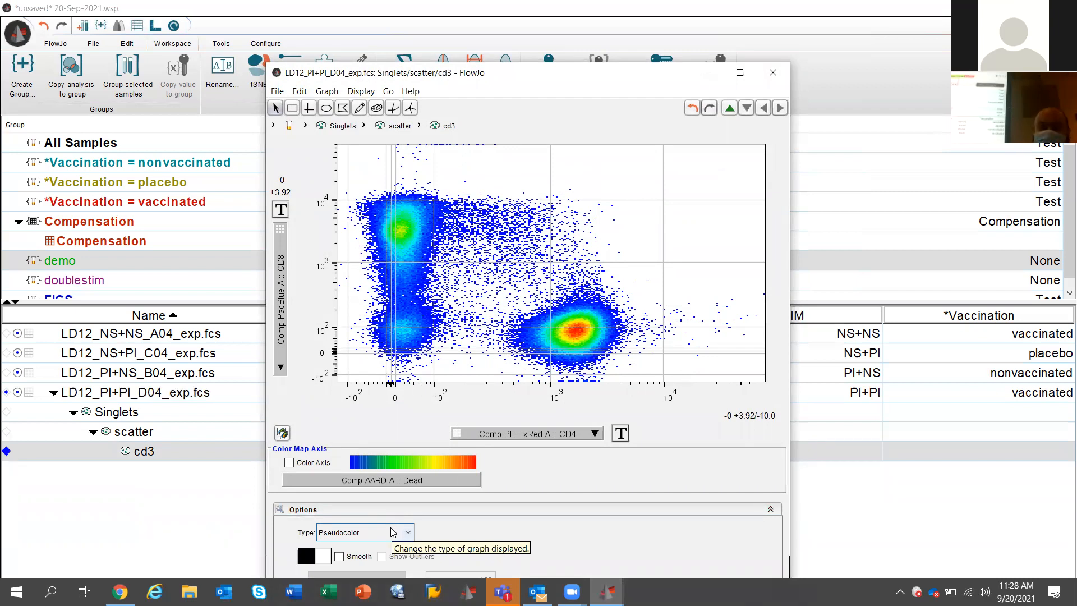
{"action": "left_click", "coordinate": [393, 533]}
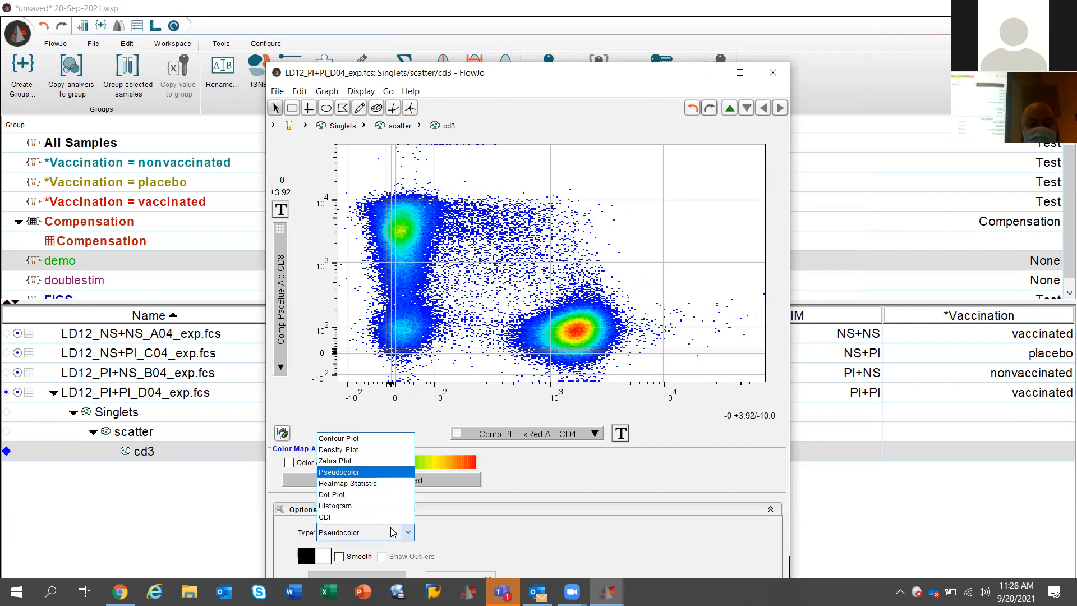
{"action": "left_click", "coordinate": [380, 438]}
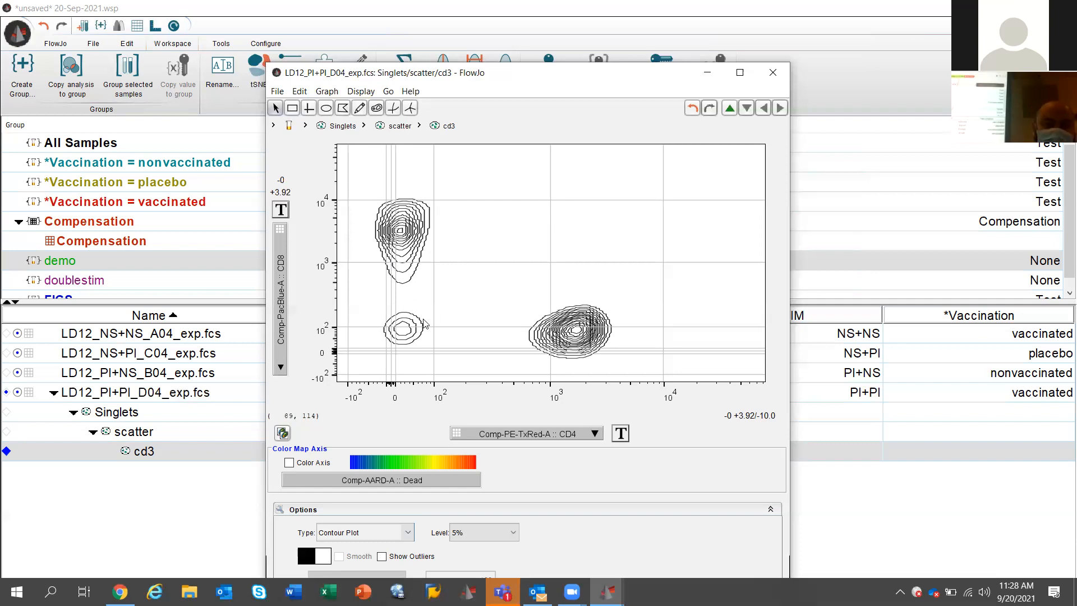
{"action": "left_click", "coordinate": [500, 537]}
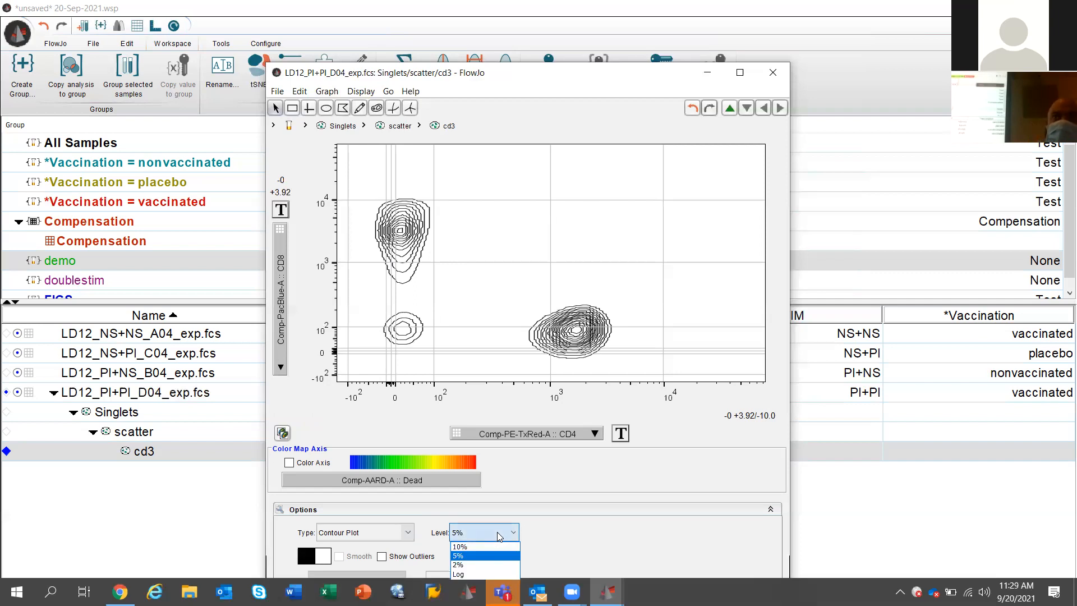
{"action": "left_click", "coordinate": [499, 536]}
{"action": "left_click", "coordinate": [391, 533]}
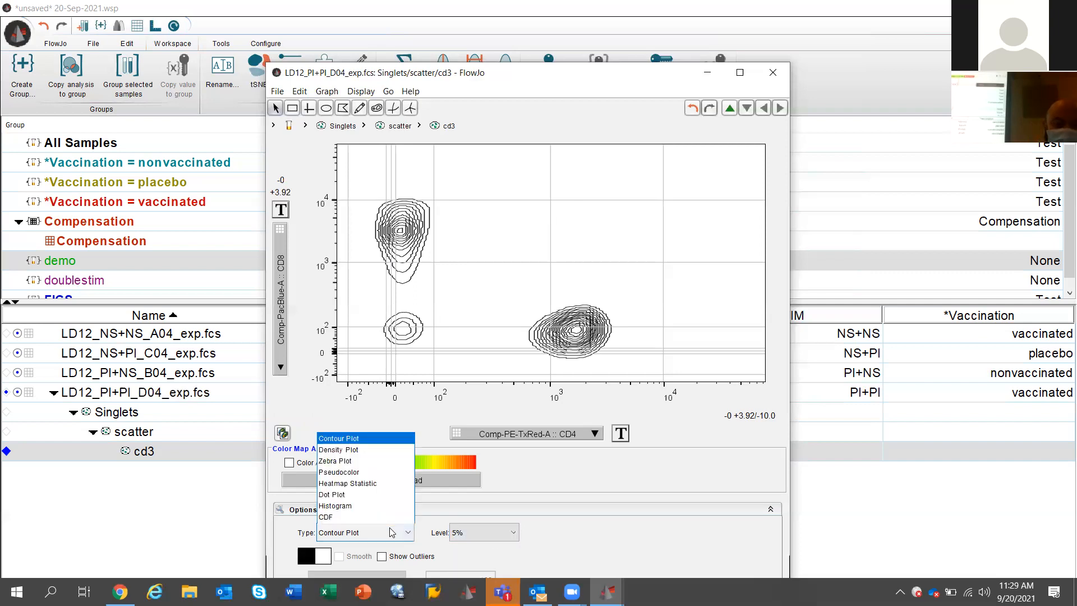
{"action": "left_click", "coordinate": [369, 451]}
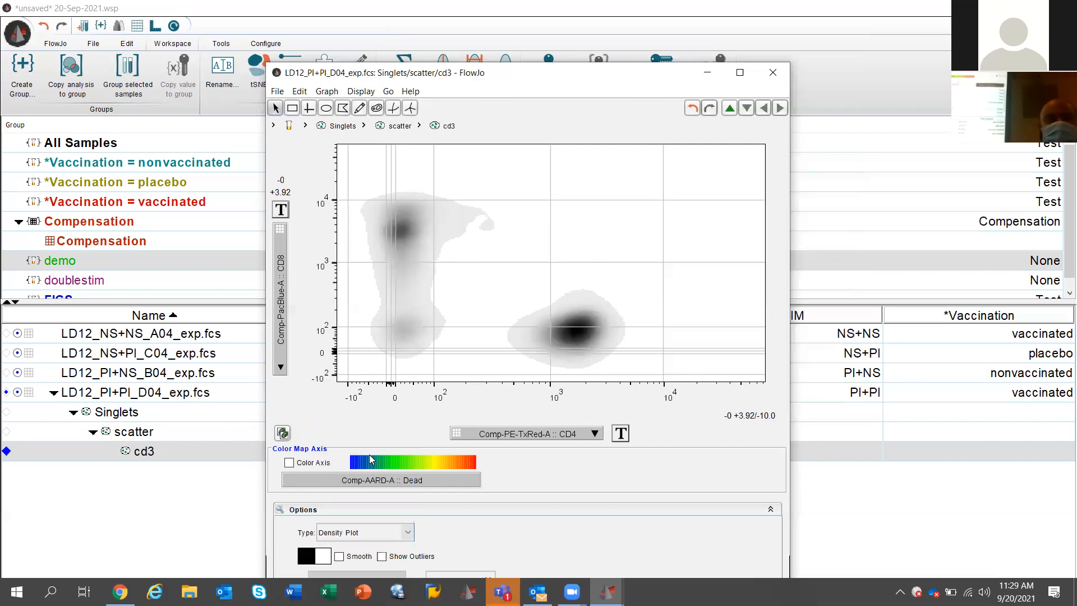
- Try the Zebra Plot, Dot Plot and Histogram types on the cd3 plot, and set the graph type to Pseudocolor
{"action": "left_click", "coordinate": [364, 537]}
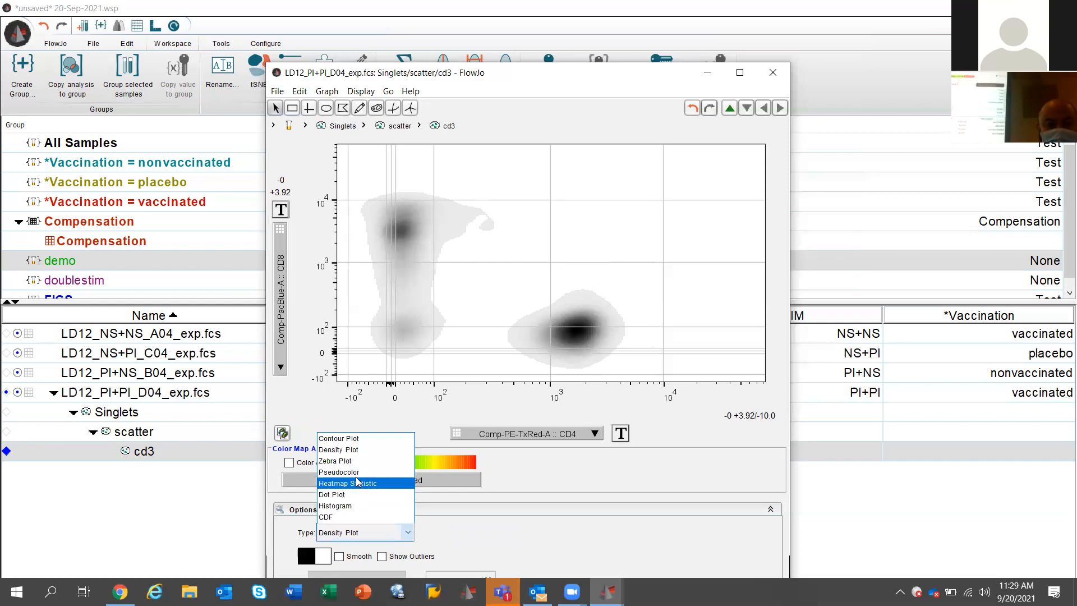
{"action": "left_click", "coordinate": [354, 461]}
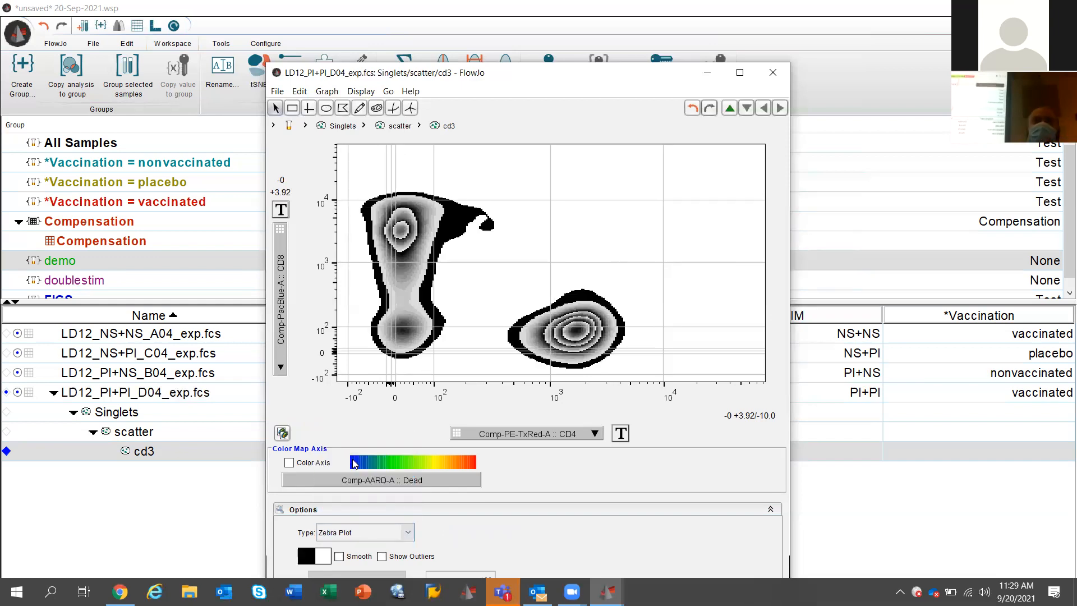
{"action": "left_click", "coordinate": [350, 539]}
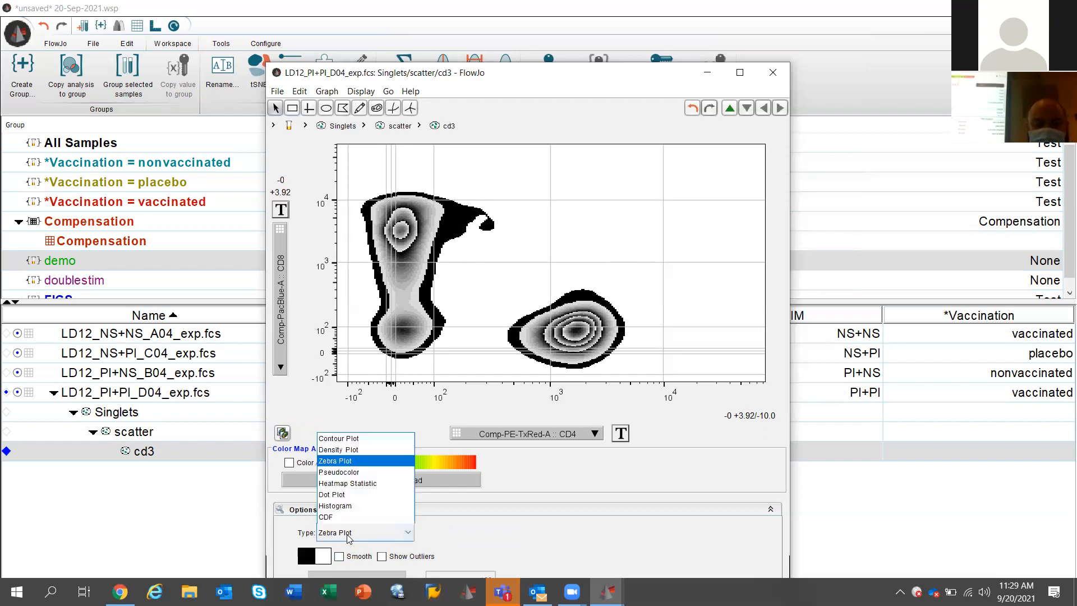
{"action": "left_click", "coordinate": [349, 494]}
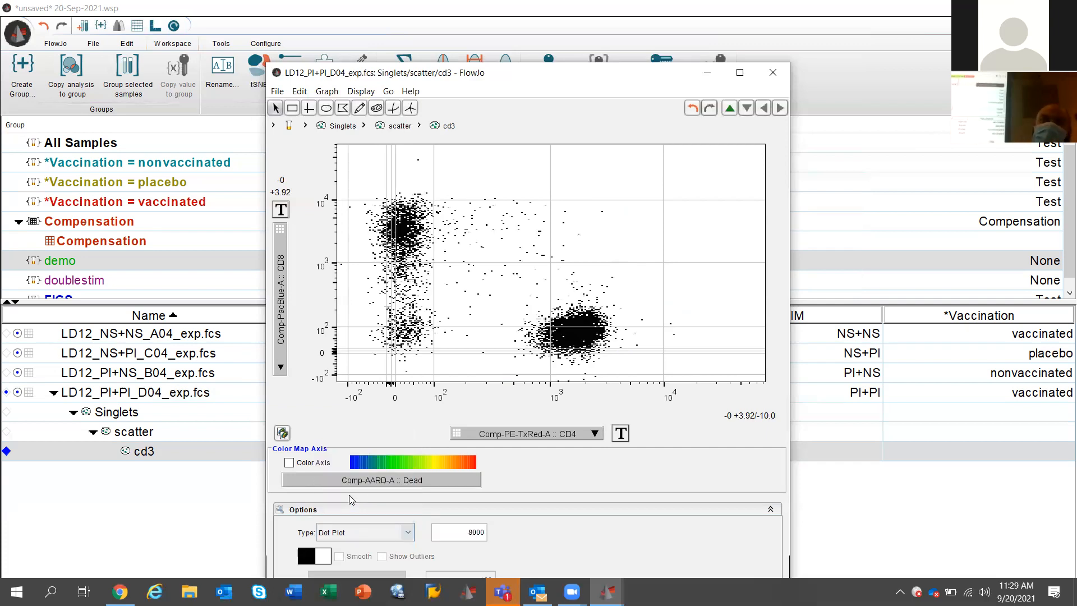
{"action": "left_click", "coordinate": [360, 532]}
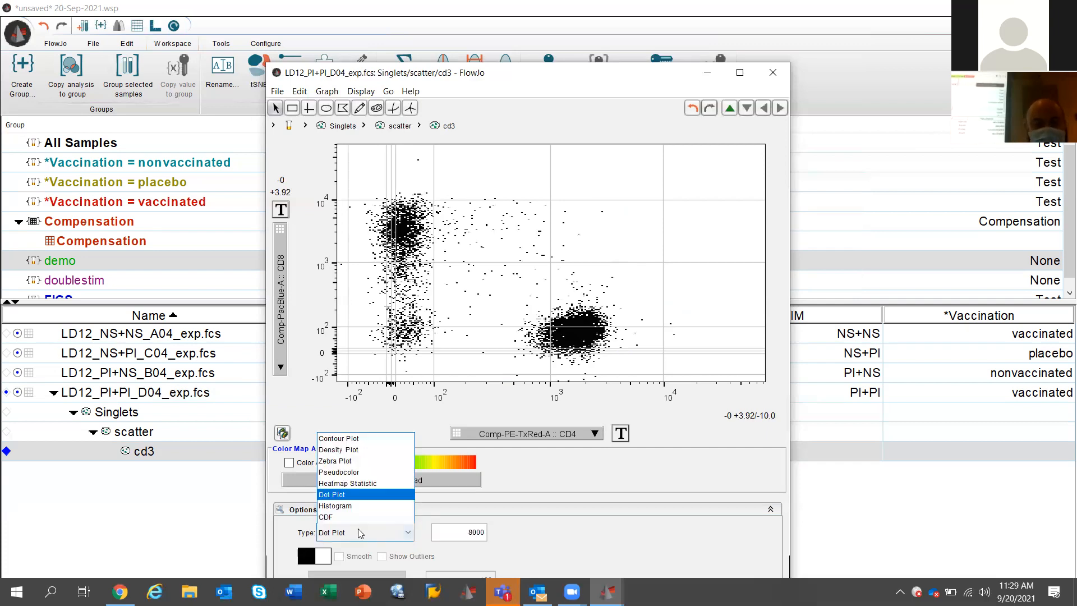
{"action": "left_click", "coordinate": [353, 508]}
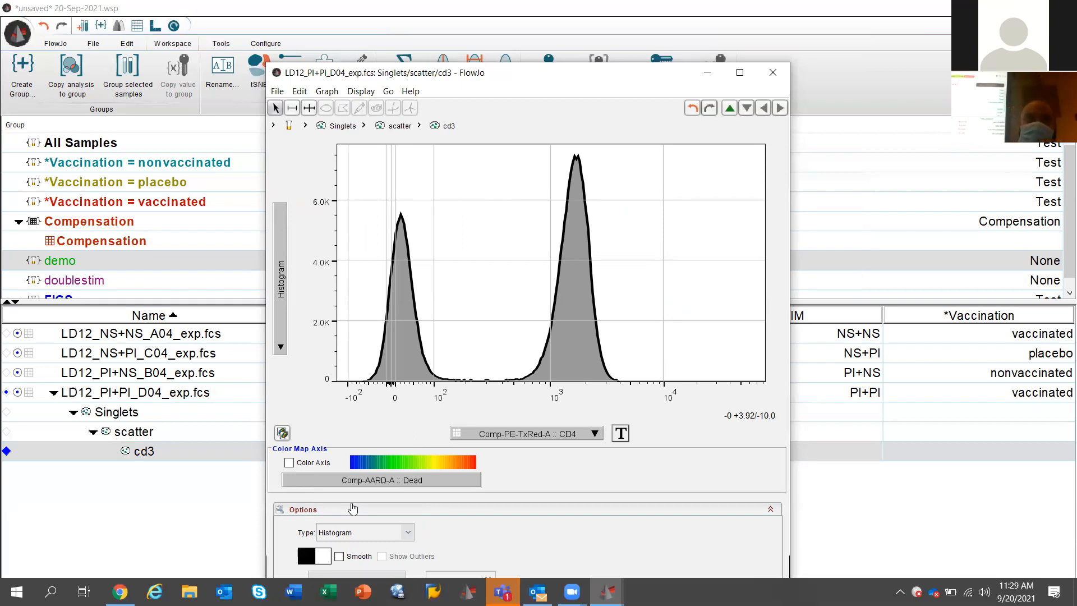
{"action": "left_click", "coordinate": [375, 533]}
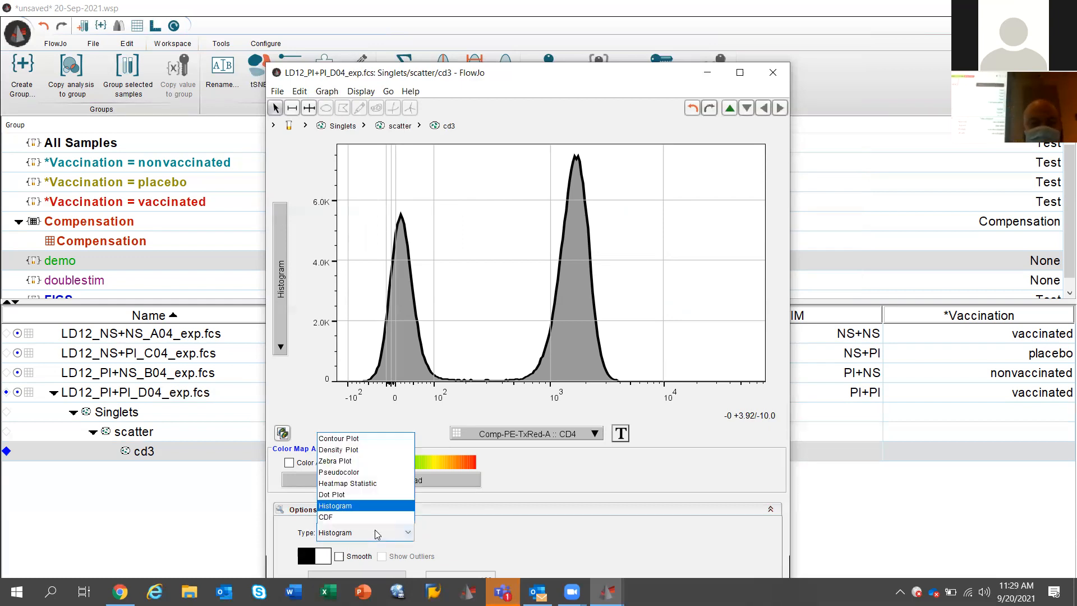
{"action": "left_click", "coordinate": [354, 471]}
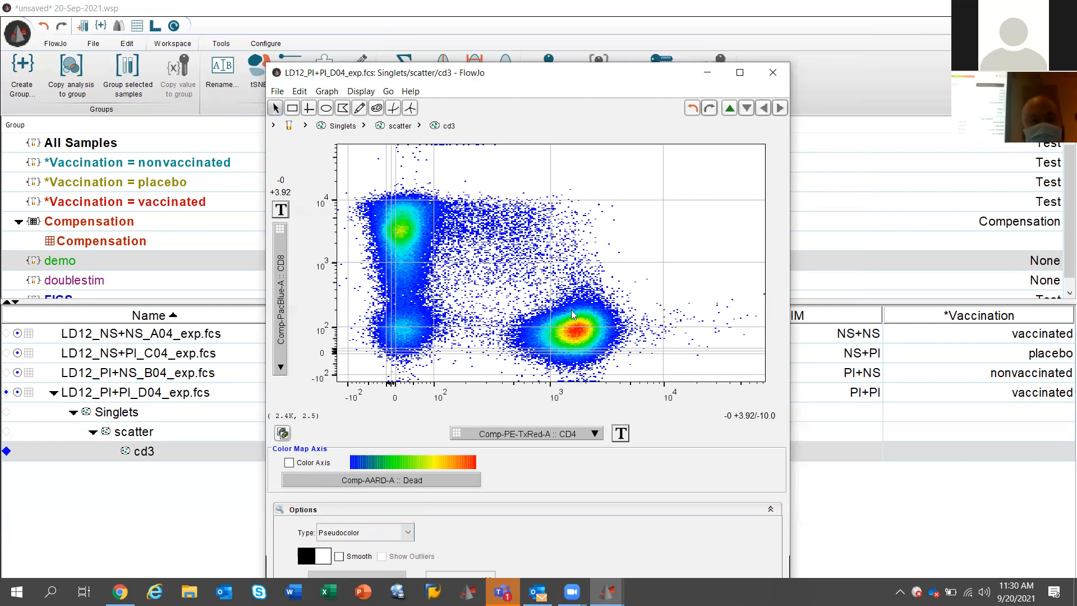
- Draw a rectangle gate around the CD8-high, CD4-negative cluster, ending at about 96 CD4 and 765 CD8, and name it cd8
{"action": "left_click", "coordinate": [292, 108]}
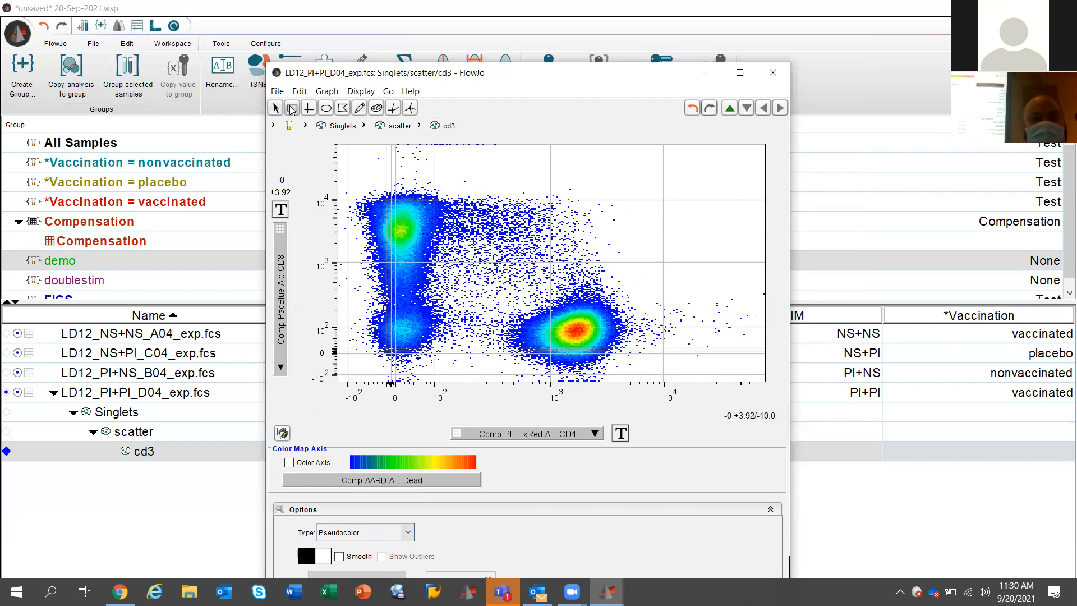
{"action": "left_click_drag", "start_coordinate": [366, 189], "coordinate": [432, 269]}
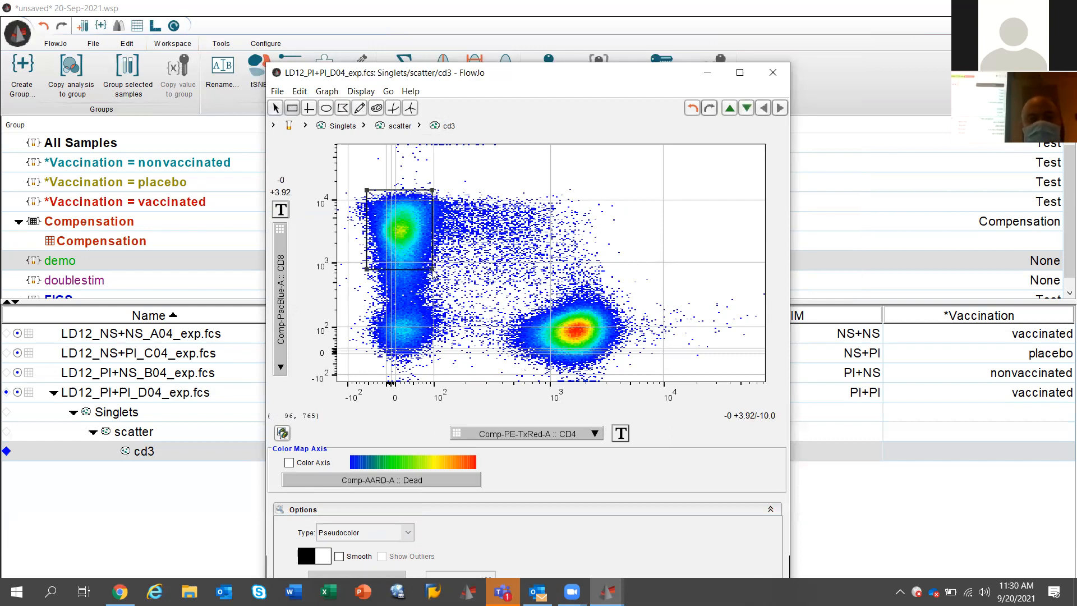
{"action": "type", "text": "cd8"}
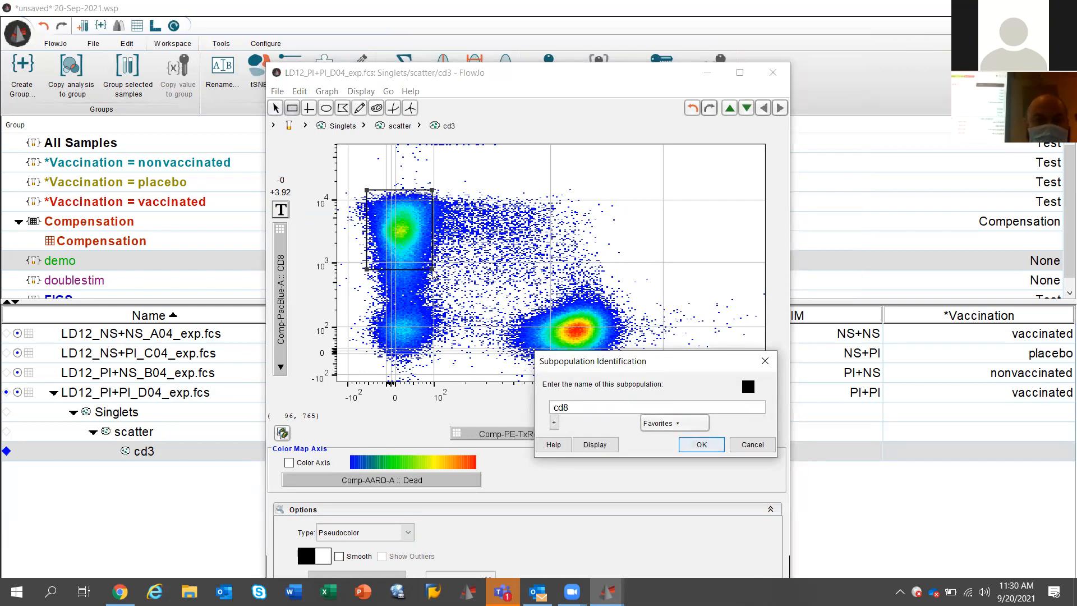
{"action": "key", "text": "Return"}
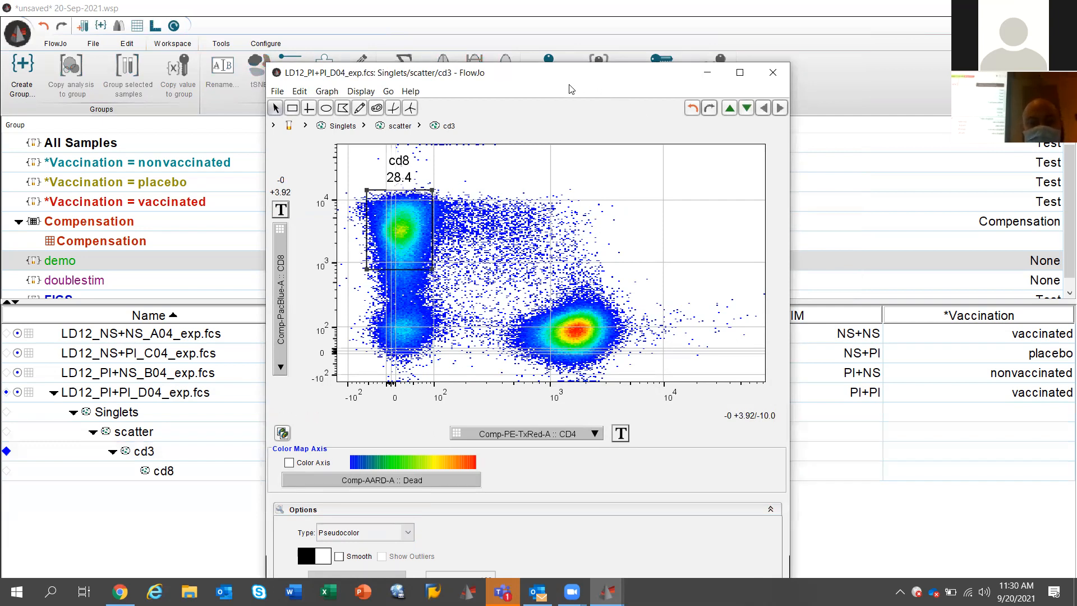
- Customize the CD4 axis transform by reducing its positive decades to 2.92, and apply it to the corresponding samples
{"action": "left_click", "coordinate": [542, 511]}
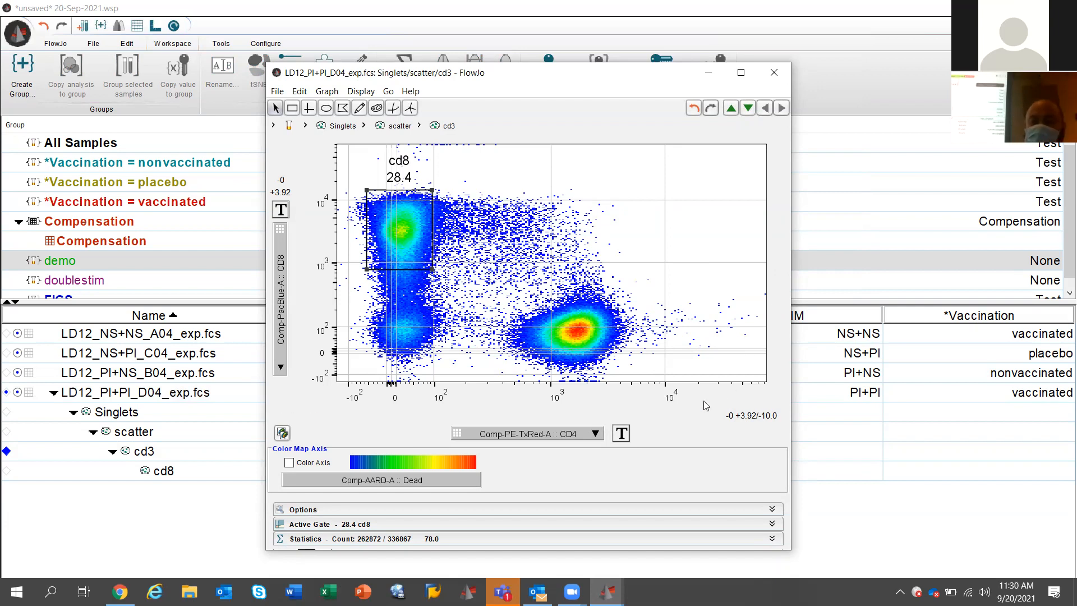
{"action": "left_click", "coordinate": [627, 435]}
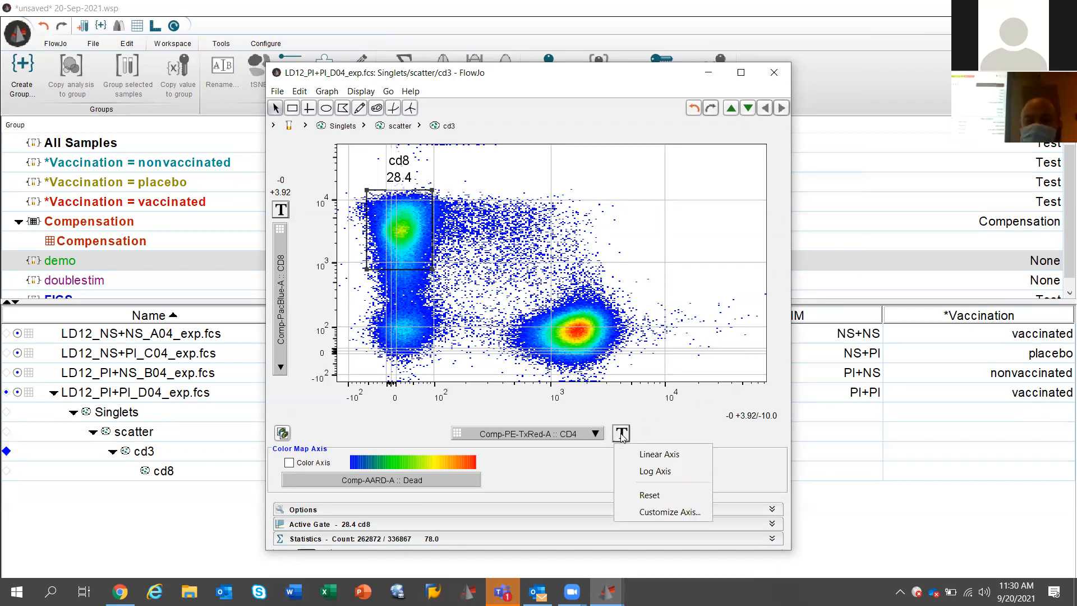
{"action": "left_click", "coordinate": [649, 513]}
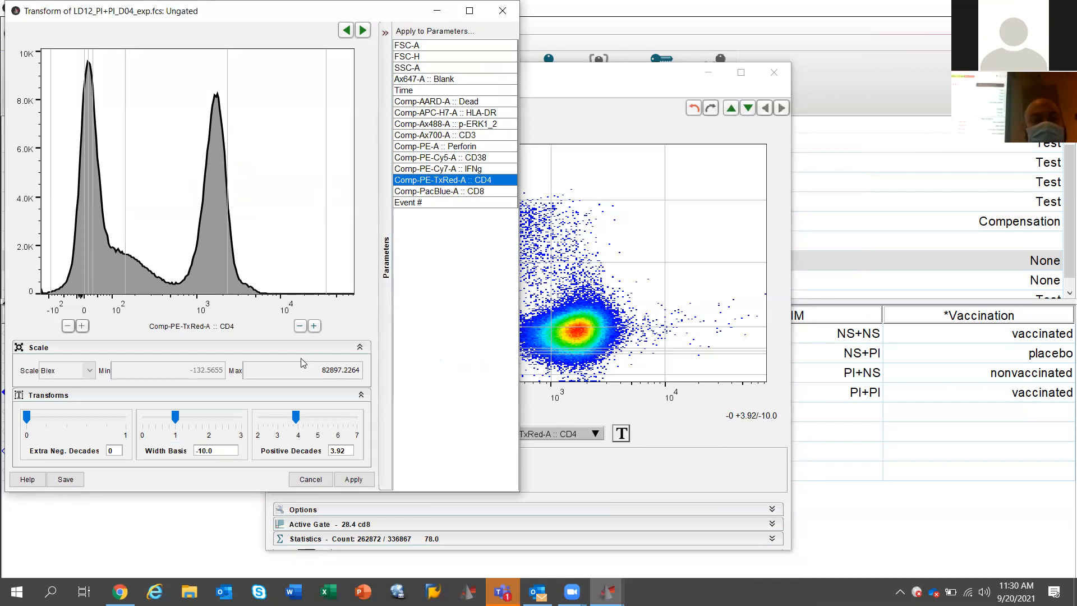
{"action": "left_click", "coordinate": [300, 327]}
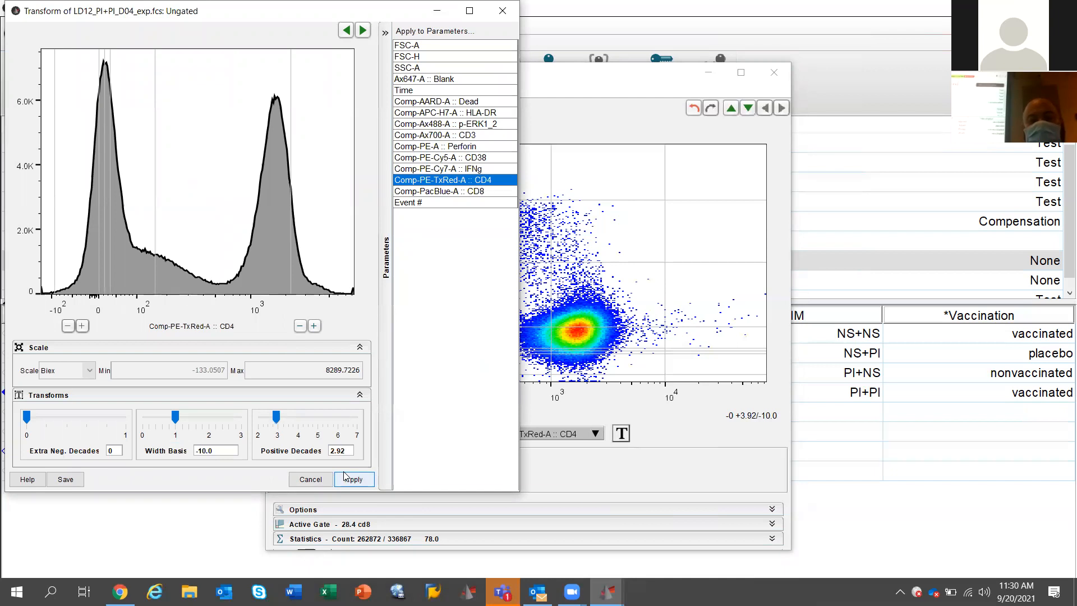
{"action": "left_click", "coordinate": [612, 79]}
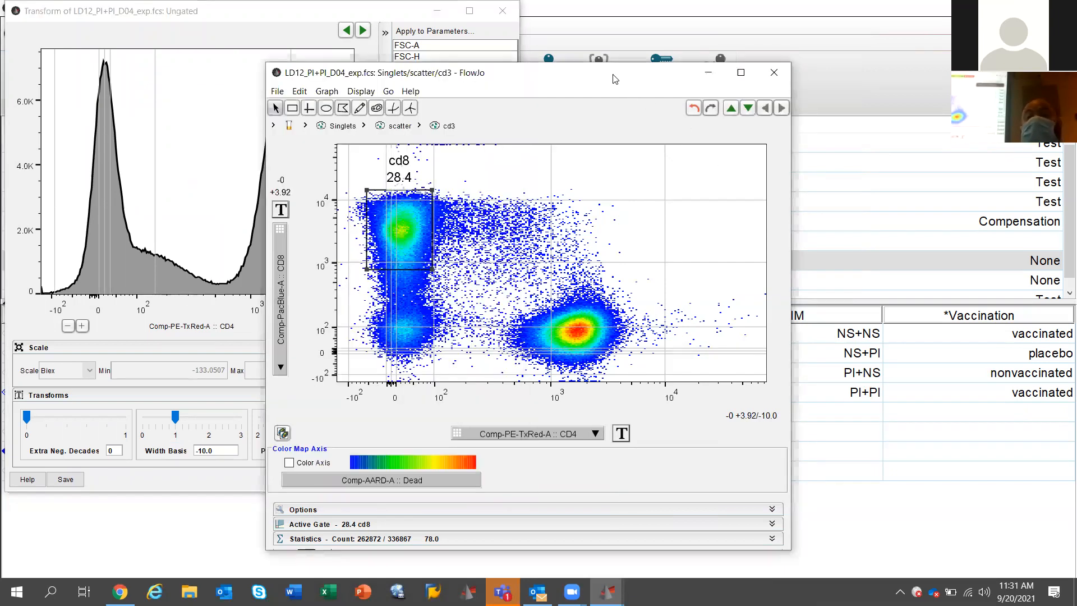
{"action": "left_click_drag", "start_coordinate": [613, 78], "coordinate": [877, 41]}
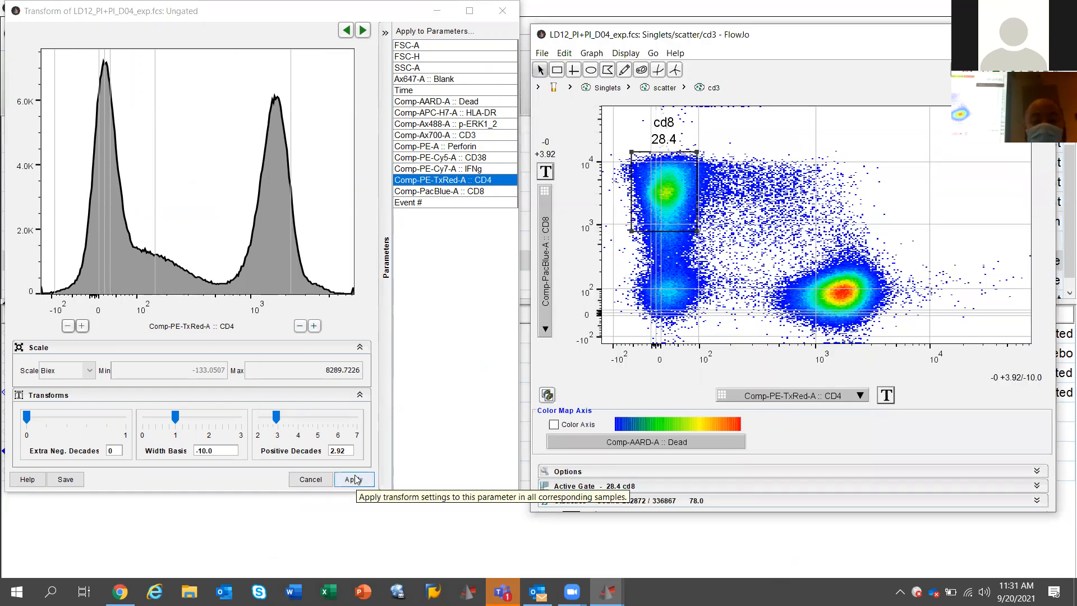
{"action": "left_click", "coordinate": [354, 479]}
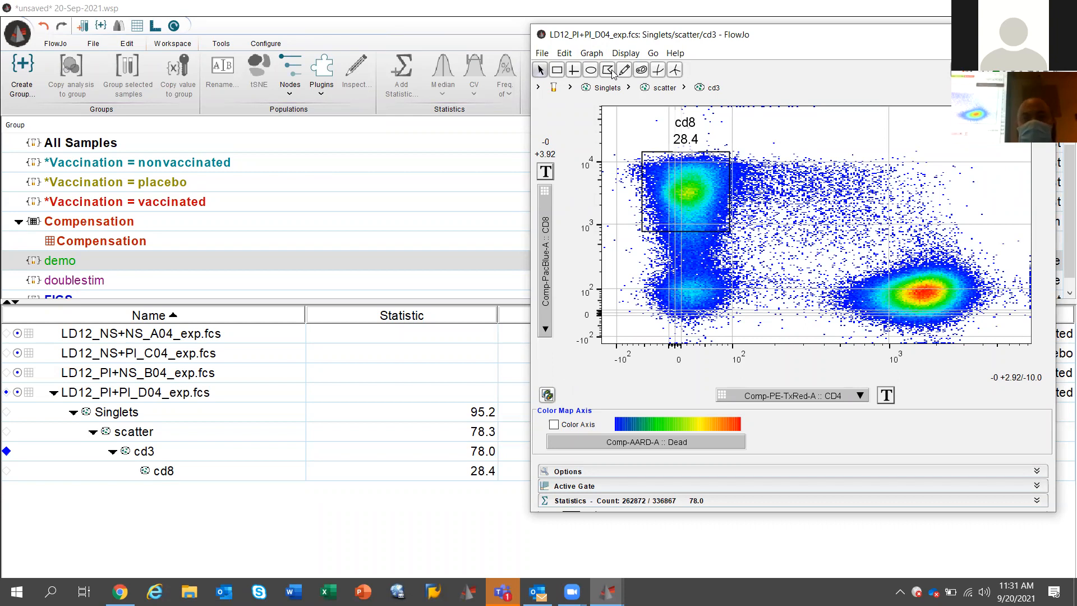
- Draw a polygon gate around the CD4-positive, CD8-low cluster, name it cd4, and make it magnetic
{"action": "left_click_drag", "start_coordinate": [589, 38], "coordinate": [149, 52]}
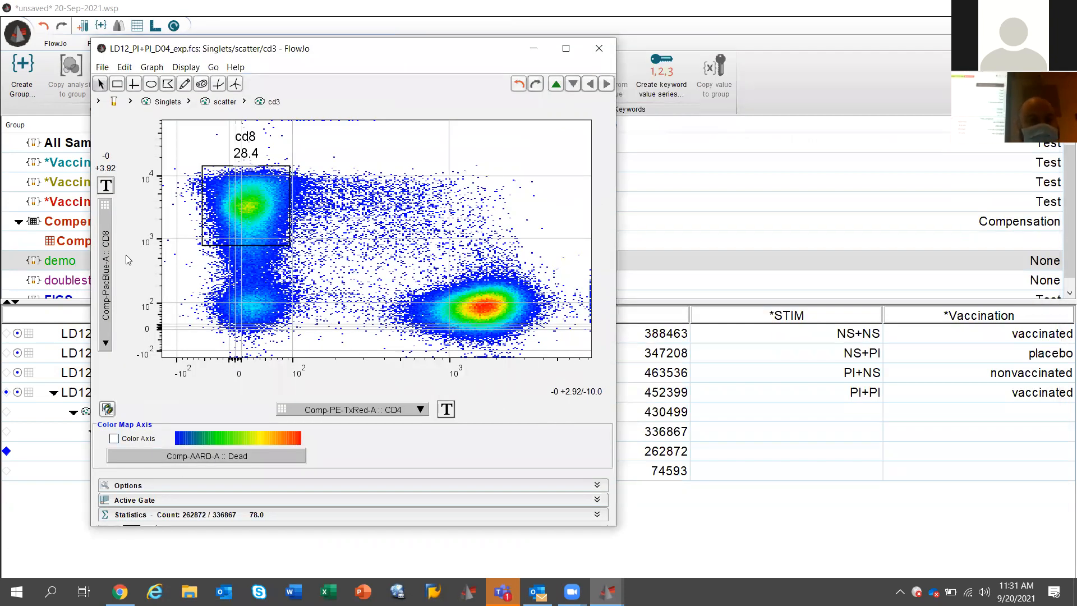
{"action": "left_click", "coordinate": [167, 84]}
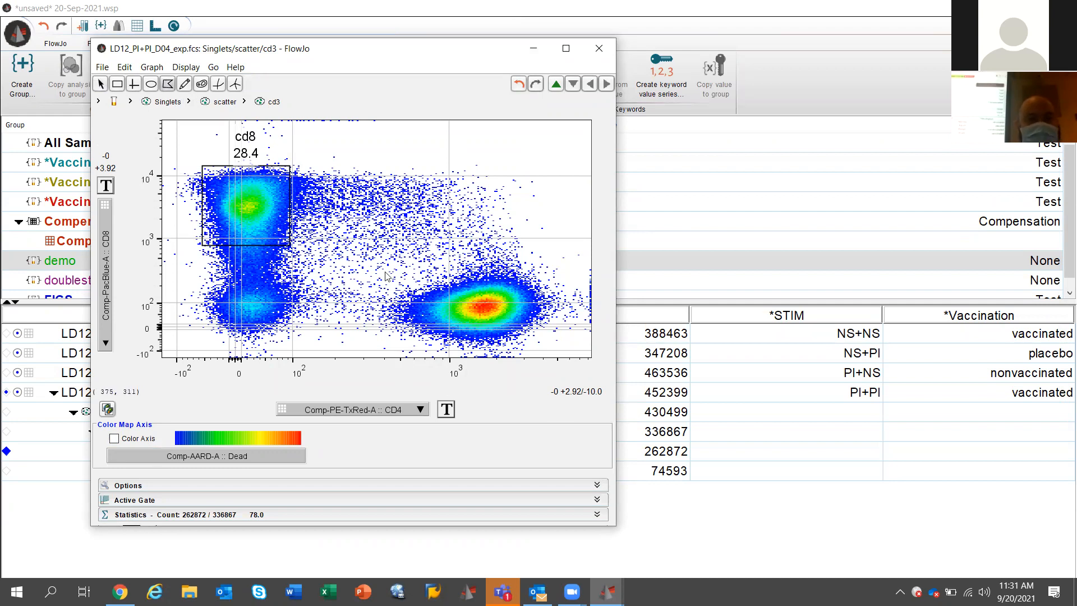
{"action": "left_click", "coordinate": [421, 273]}
{"action": "left_click", "coordinate": [402, 293]}
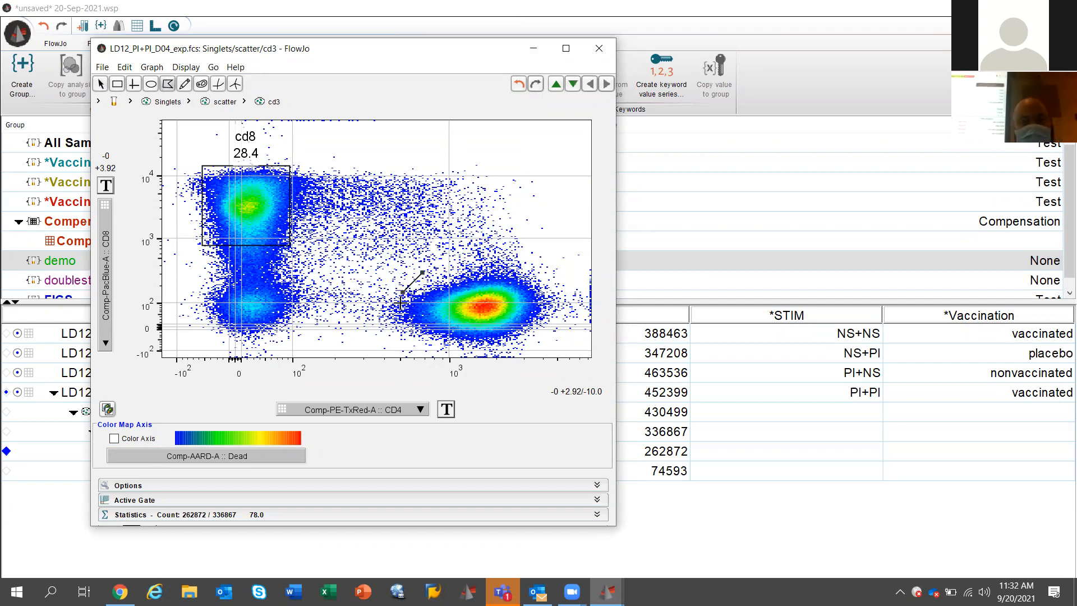
{"action": "left_click", "coordinate": [405, 349]}
{"action": "left_click", "coordinate": [488, 344]}
{"action": "left_click", "coordinate": [575, 348]}
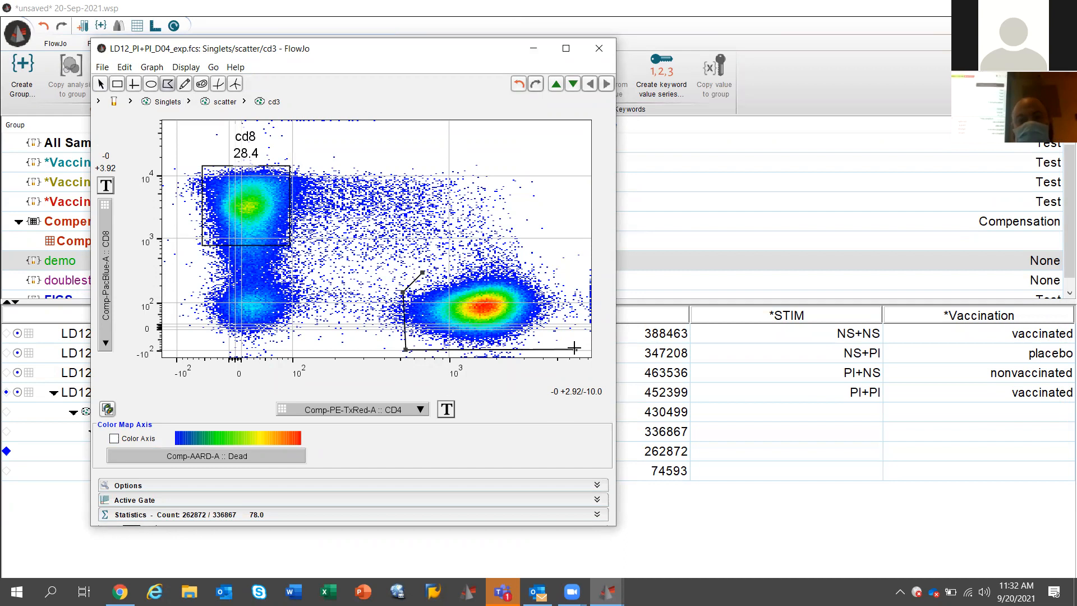
{"action": "left_click", "coordinate": [563, 258]}
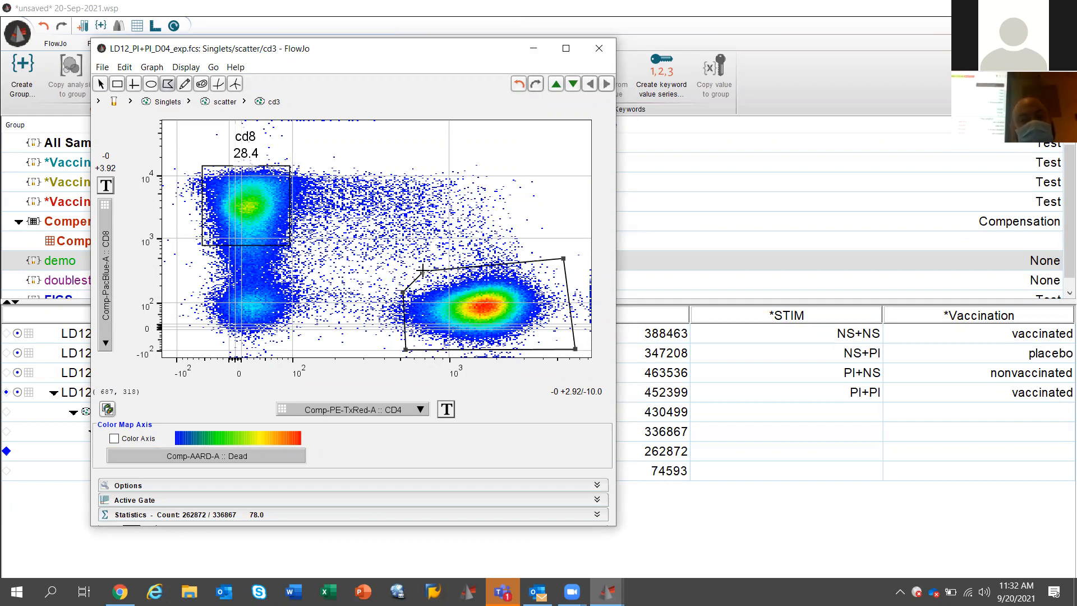
{"action": "left_click", "coordinate": [422, 273]}
{"action": "type", "text": "cd4"}
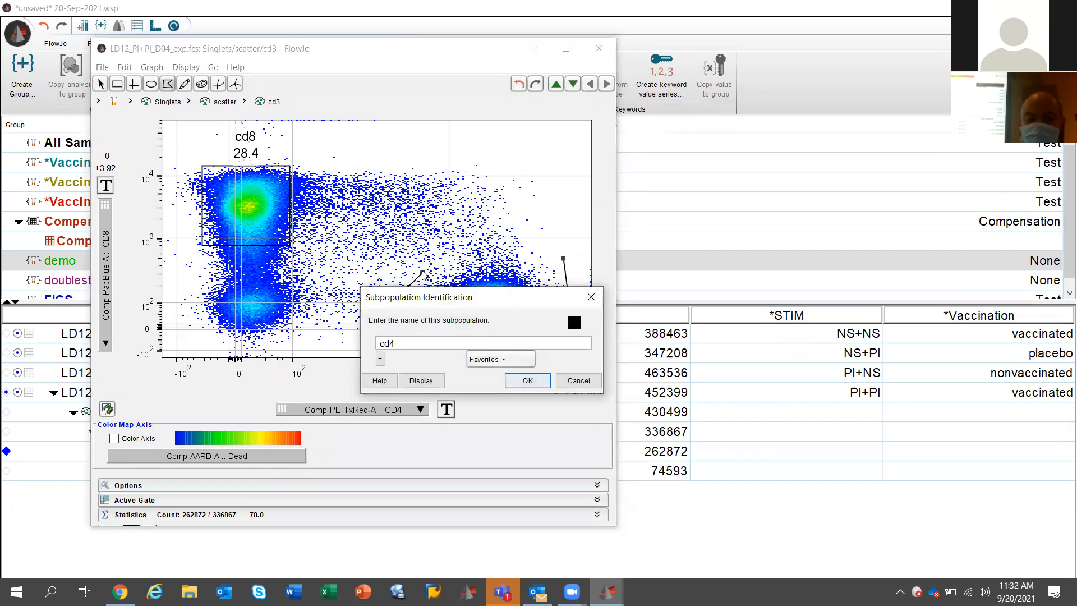
{"action": "key", "text": "Return"}
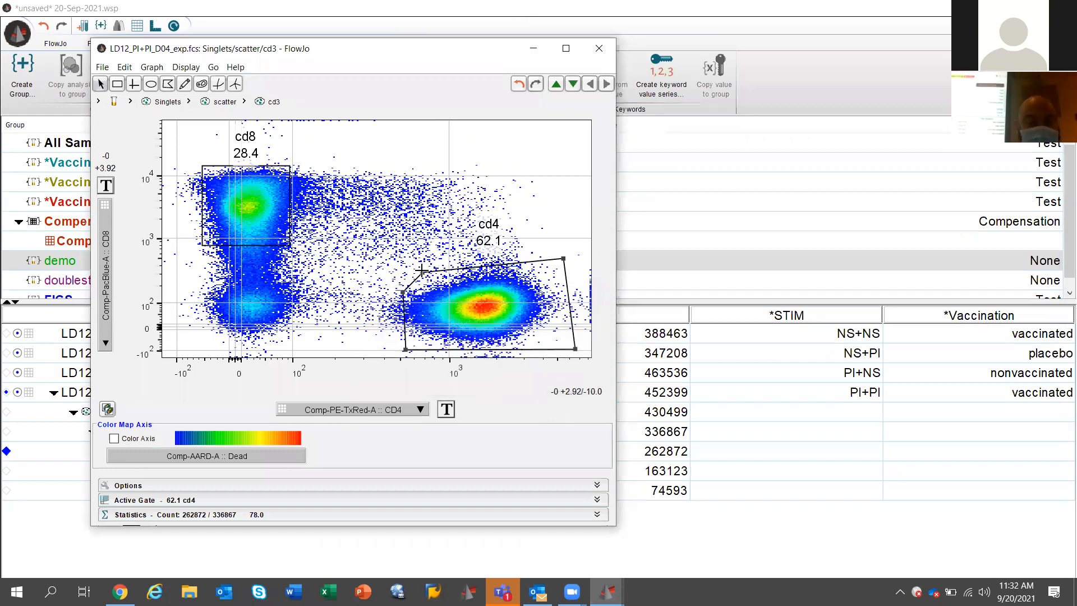
{"action": "left_click", "coordinate": [143, 500]}
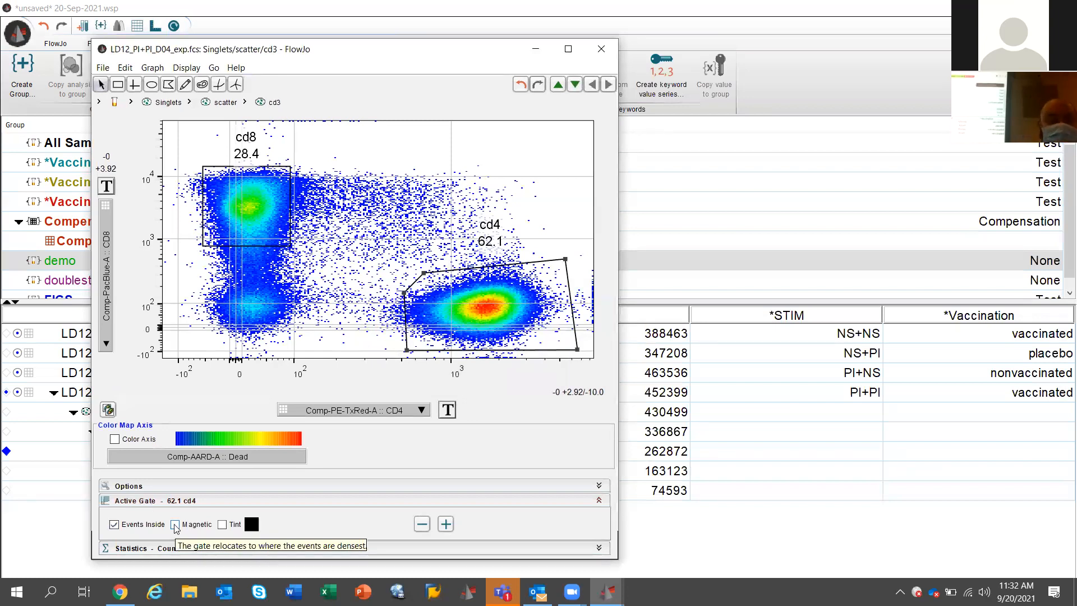
{"action": "left_click", "coordinate": [174, 524]}
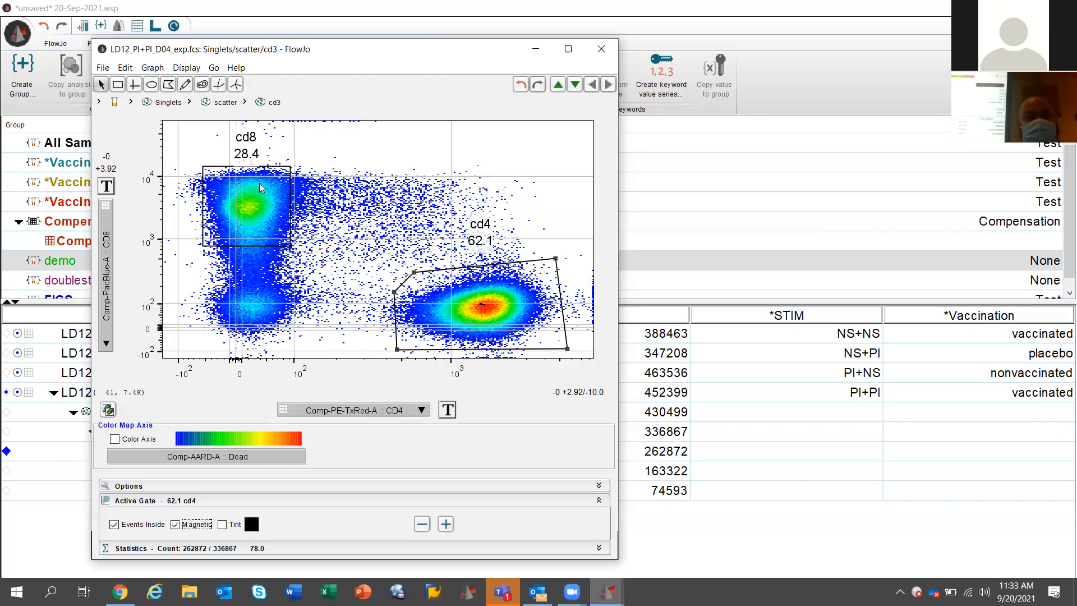
- Open the cd8 population in its own plot and change its X axis to Comp-PE-Cy7-A :: IFNg
{"action": "double_click", "coordinate": [250, 197]}
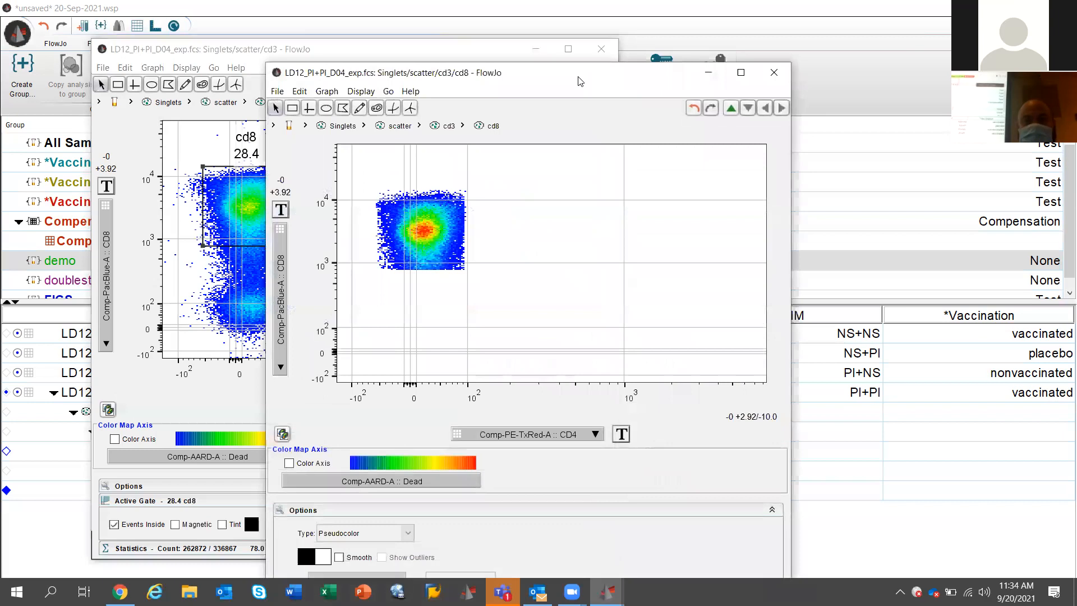
{"action": "left_click_drag", "start_coordinate": [576, 82], "coordinate": [462, 41]}
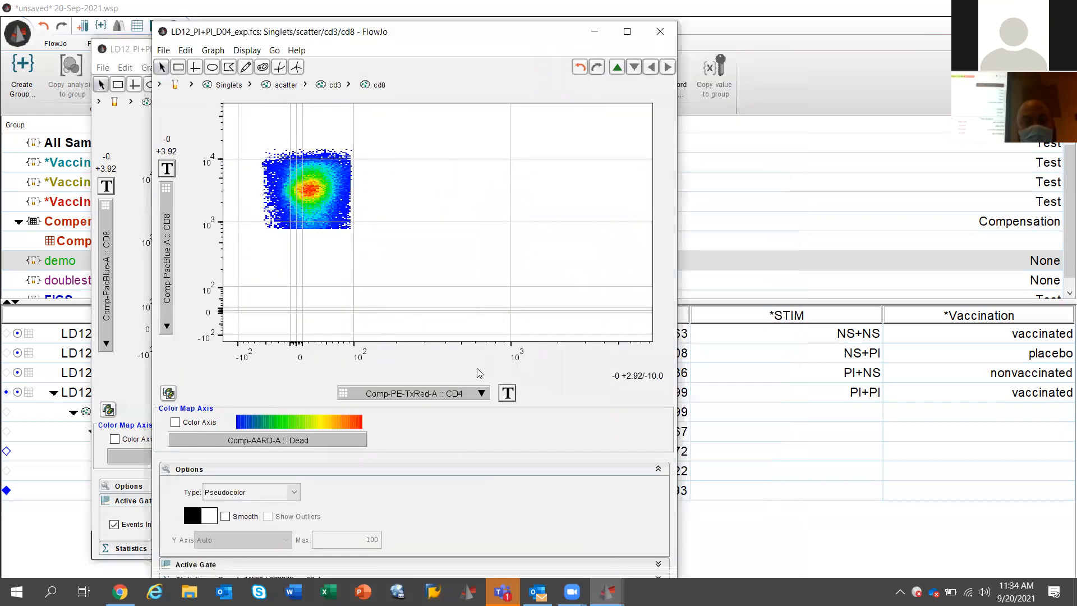
{"action": "left_click", "coordinate": [443, 394]}
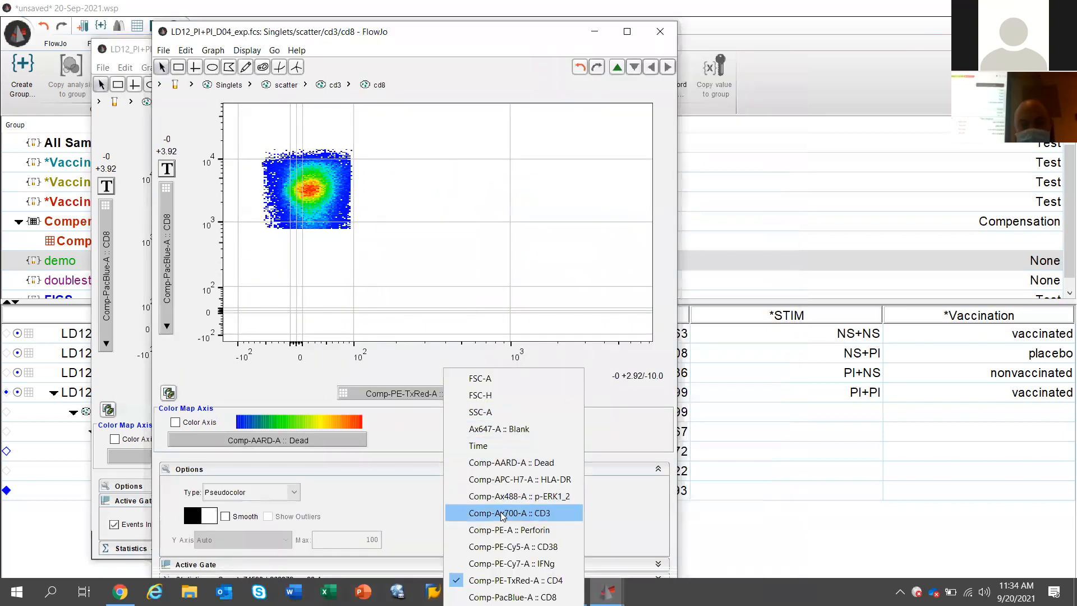
{"action": "left_click", "coordinate": [507, 561]}
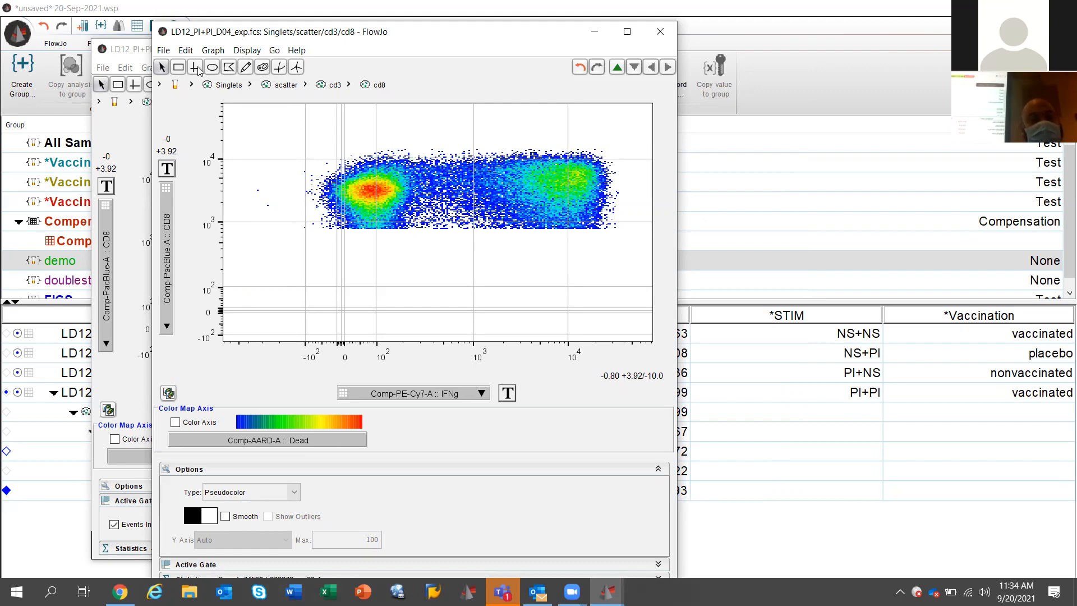
- Draw a rectangle gate around the IFNg-positive events of the cd8 population, ending at about 45K IFNg and 581 CD8, and name it IFNg
{"action": "left_click", "coordinate": [178, 70]}
{"action": "left_click_drag", "start_coordinate": [444, 135], "coordinate": [627, 237]}
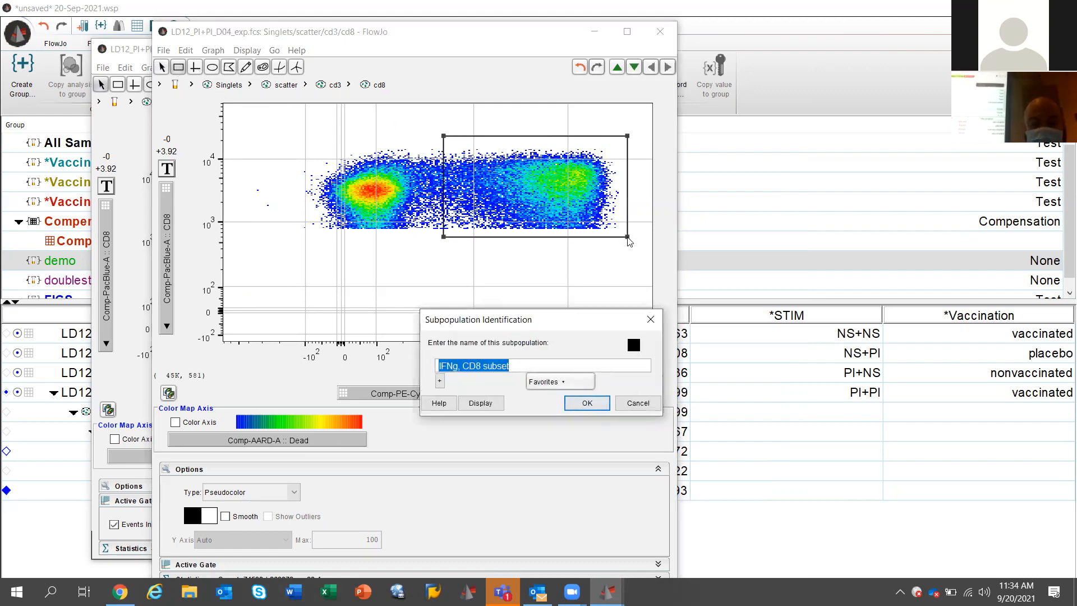
{"action": "key", "text": "End"}
{"action": "key", "text": "BackSpace"}
{"action": "key", "text": "BackSpace"}
{"action": "key", "text": "BackSpace"}
{"action": "key", "text": "BackSpace"}
{"action": "key", "text": "BackSpace"}
{"action": "key", "text": "BackSpace"}
{"action": "key", "text": "BackSpace"}
{"action": "key", "text": "BackSpace"}
{"action": "key", "text": "BackSpace"}
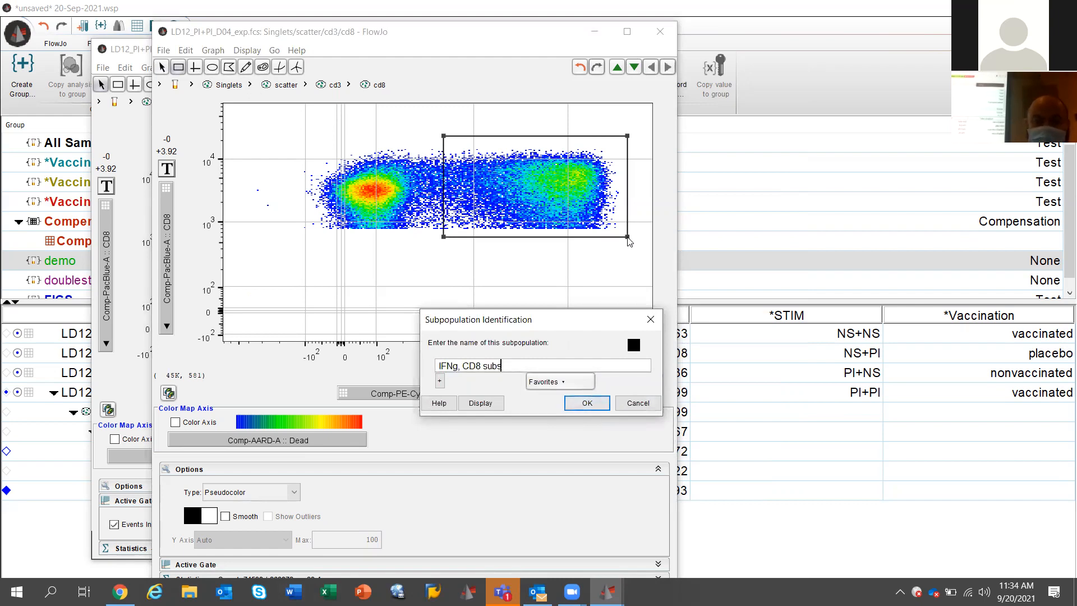
{"action": "key", "text": "BackSpace"}
{"action": "key", "text": "BackSpace"}
{"action": "key", "text": "BackSpace"}
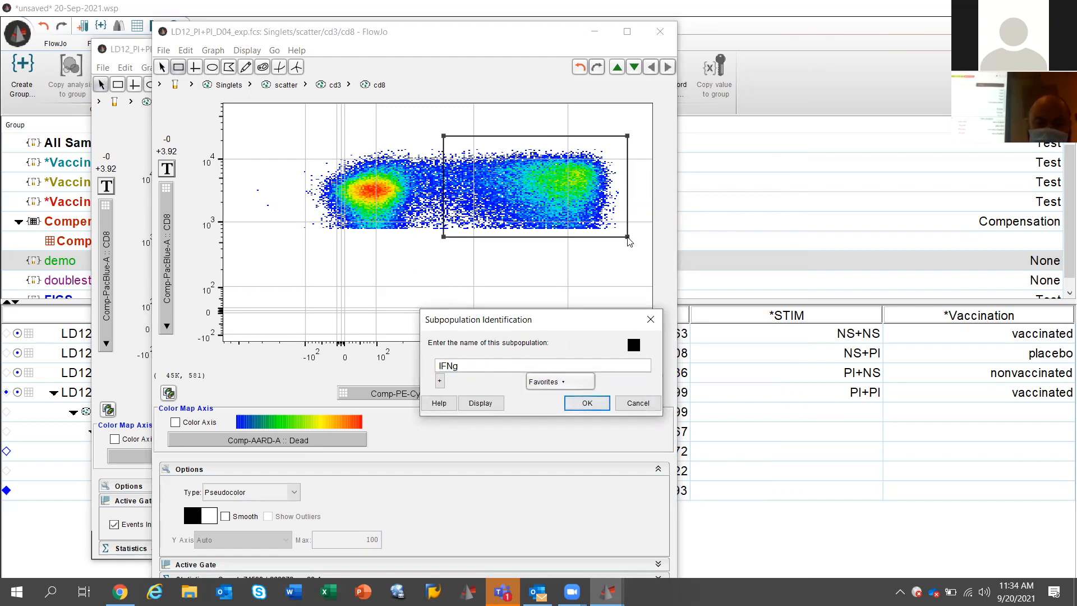
{"action": "key", "text": "Return"}
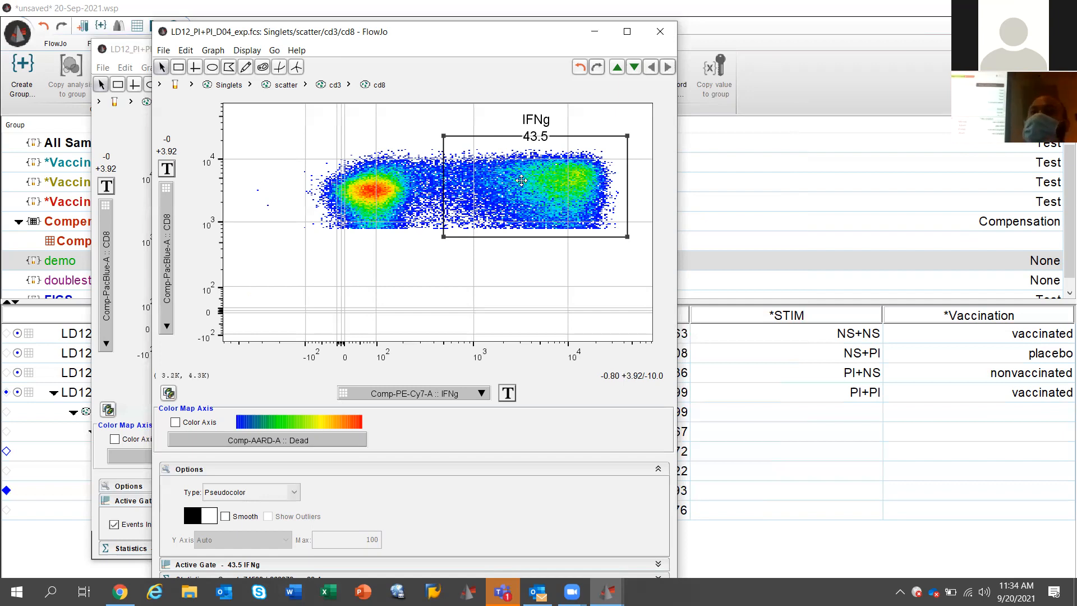
- Open the gated IFNg population in its own plot, collapse the plot options and expand its statistics section
{"action": "double_click", "coordinate": [522, 180]}
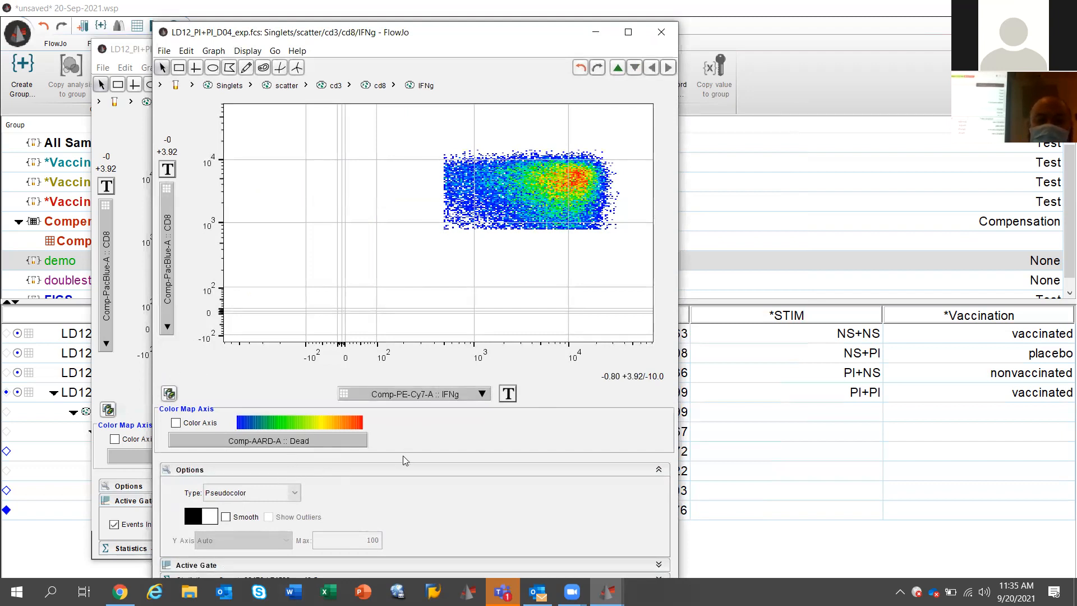
{"action": "left_click", "coordinate": [401, 470]}
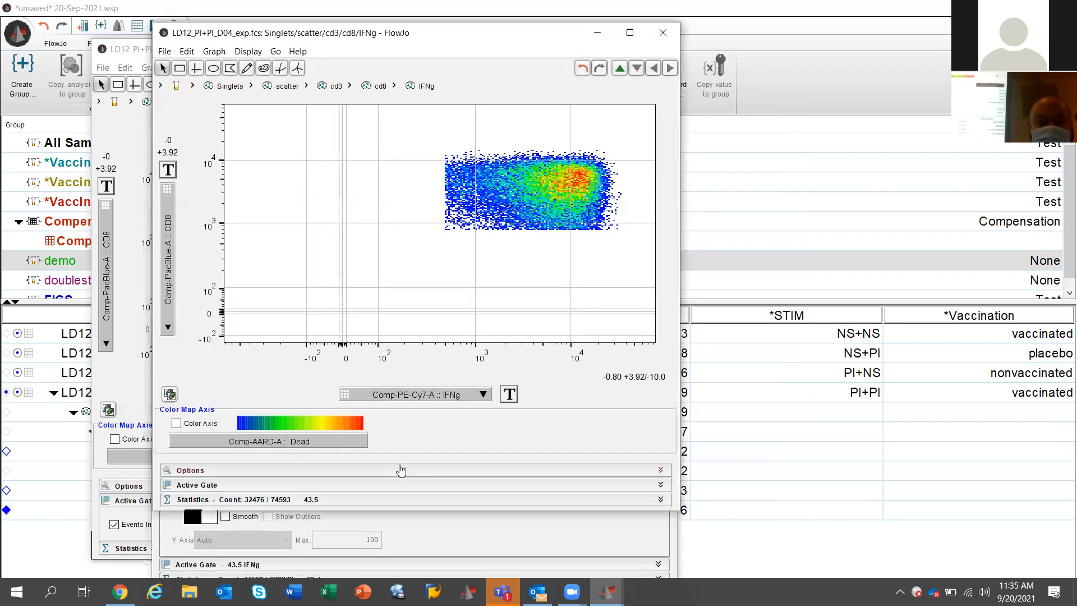
{"action": "left_click", "coordinate": [302, 499]}
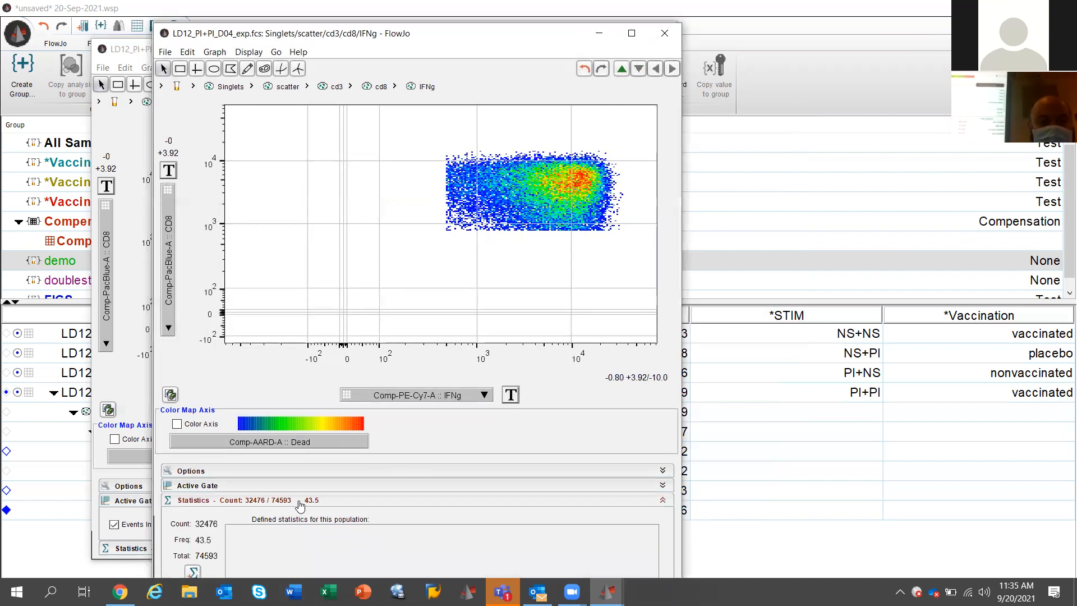
- Start adding a statistic to the IFNg population, choosing Median with the parameter Comp-PE-Cy7-A :: IFNg
{"action": "left_click", "coordinate": [193, 572]}
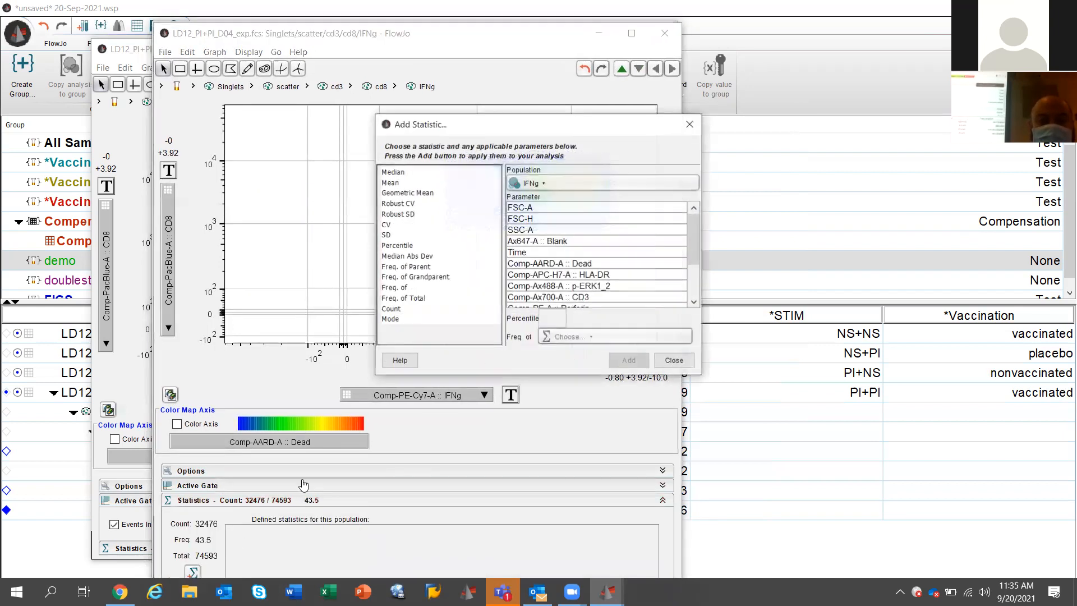
{"action": "left_click", "coordinate": [411, 175]}
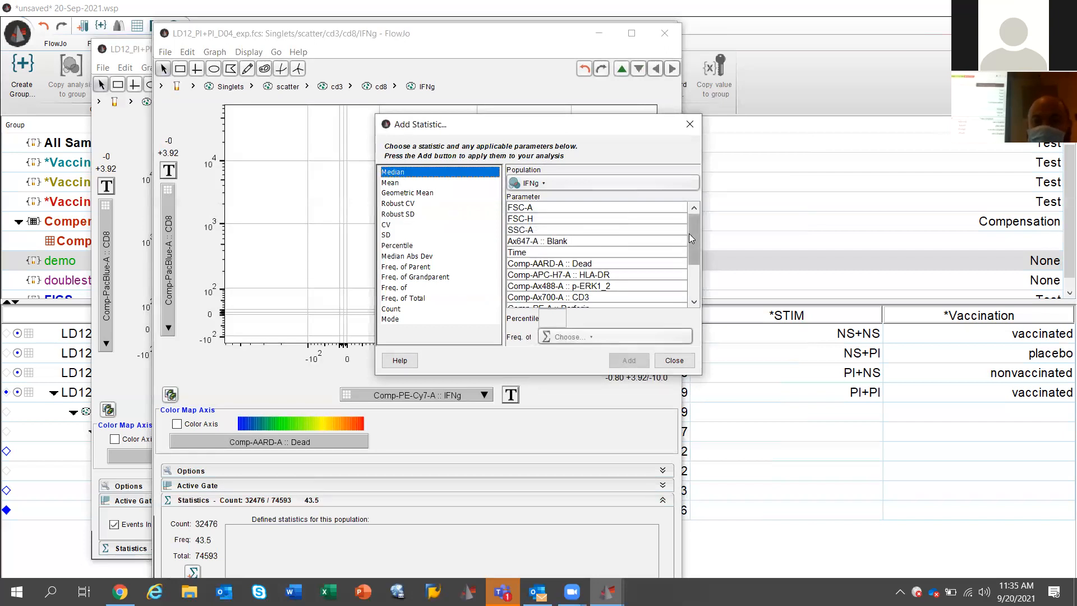
{"action": "left_click_drag", "start_coordinate": [687, 239], "coordinate": [690, 274]}
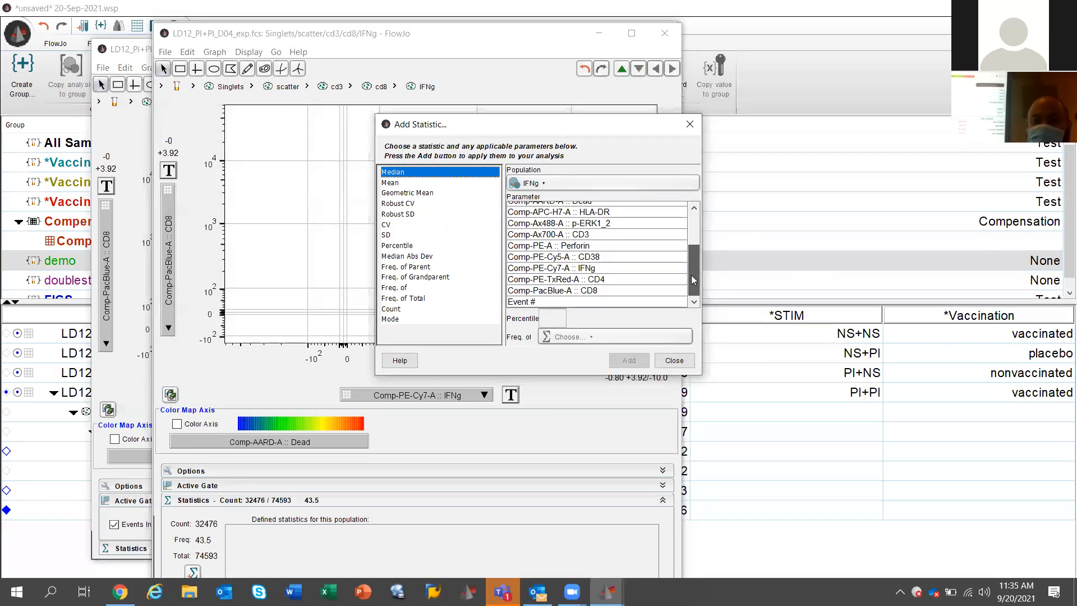
{"action": "left_click", "coordinate": [622, 268]}
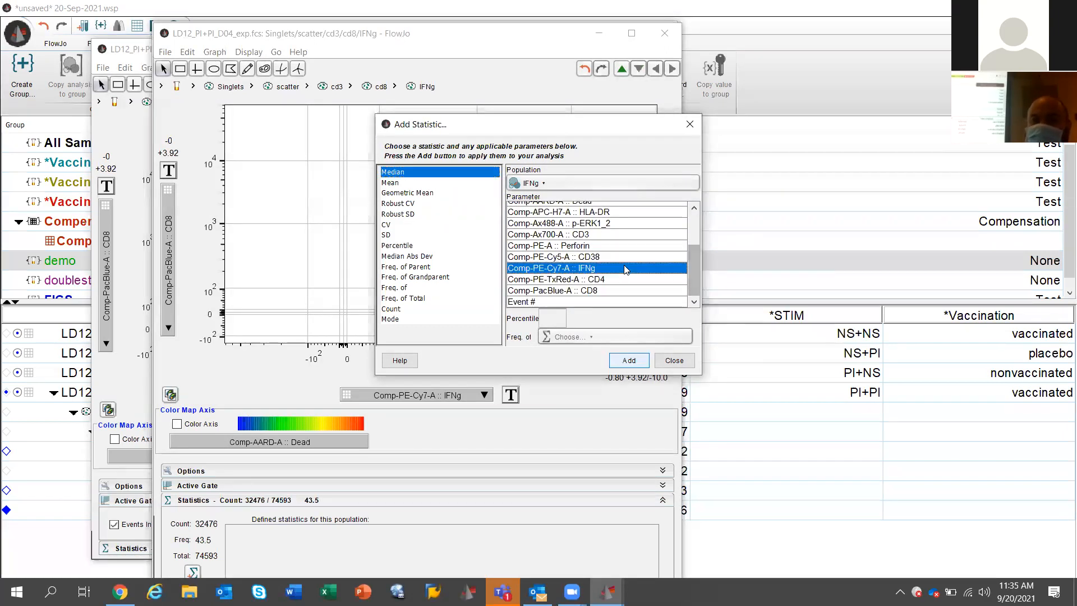
- Add the Median statistic of Comp-PE-Cy7-A :: IFNg to the IFNg population, close its plot window and dismiss the chat notification
{"action": "left_click", "coordinate": [629, 361]}
{"action": "left_click", "coordinate": [663, 361]}
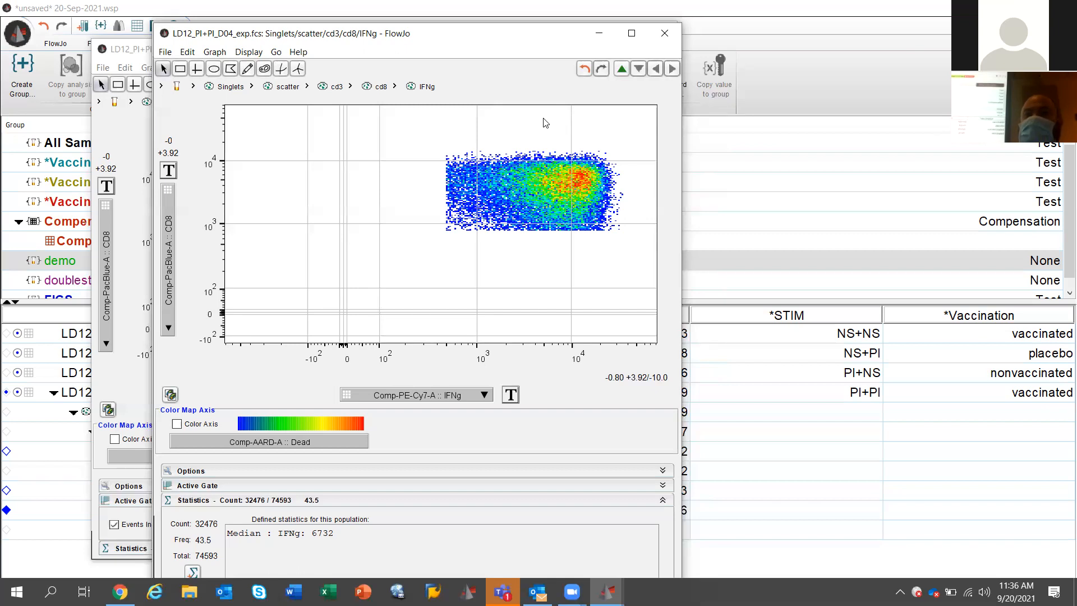
{"action": "left_click", "coordinate": [664, 33]}
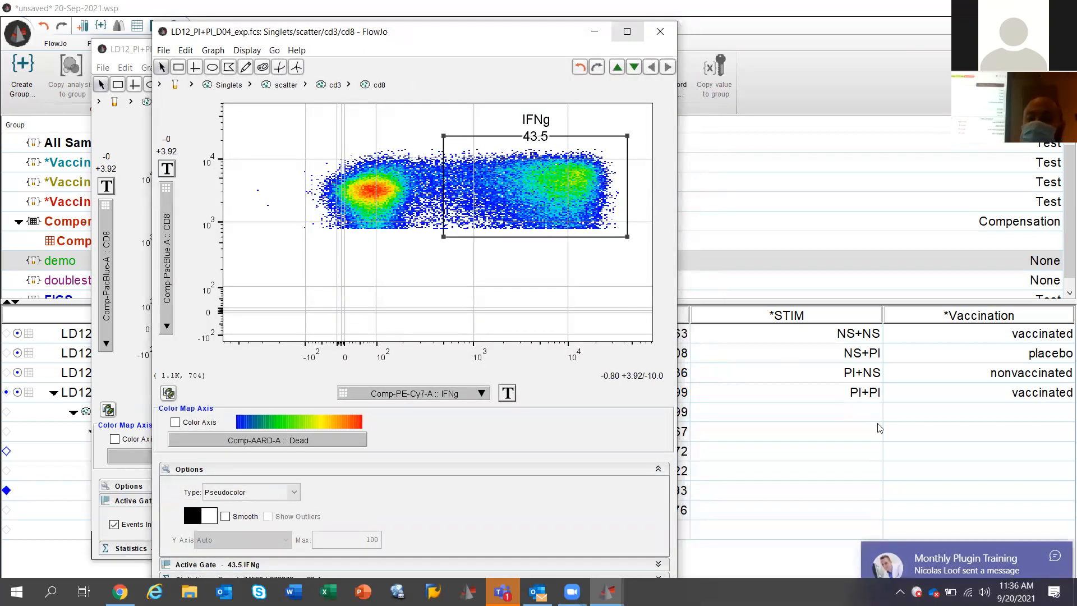
{"action": "left_click", "coordinate": [1053, 555]}
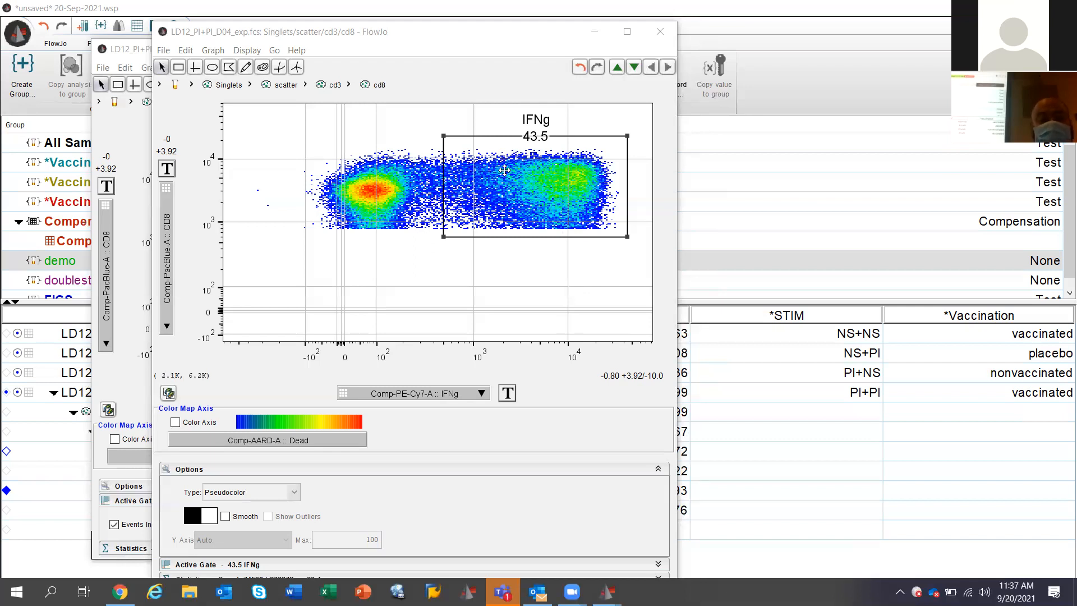
- Plot the cd8 population with Comp-PE-A :: Perforin on the horizontal axis and draw a rectangle gate named Perforin from just above 10^2 to about 13K
{"action": "left_click", "coordinate": [430, 387]}
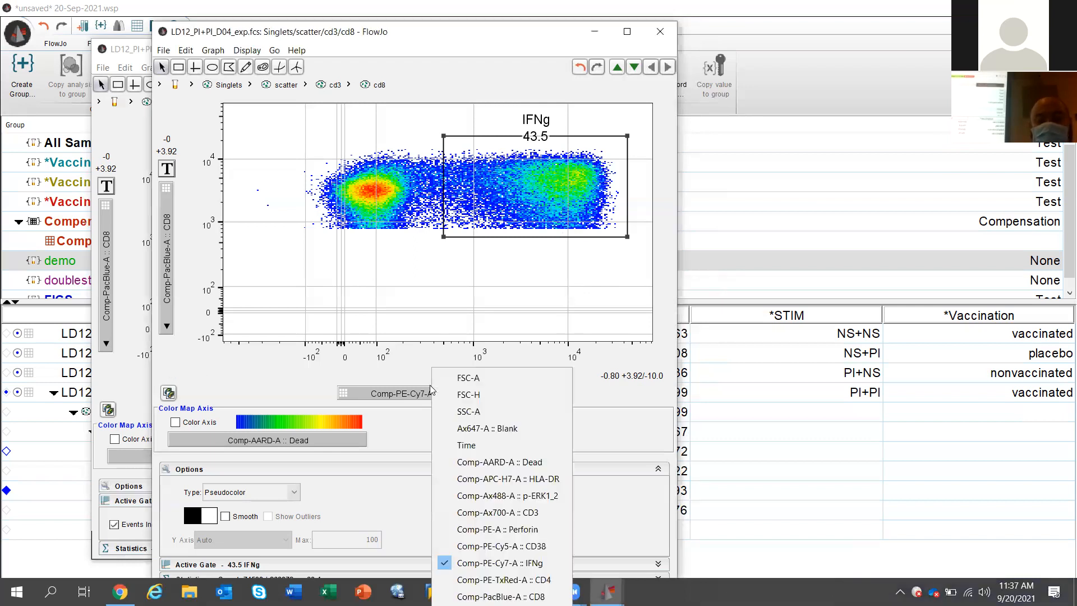
{"action": "left_click", "coordinate": [483, 528]}
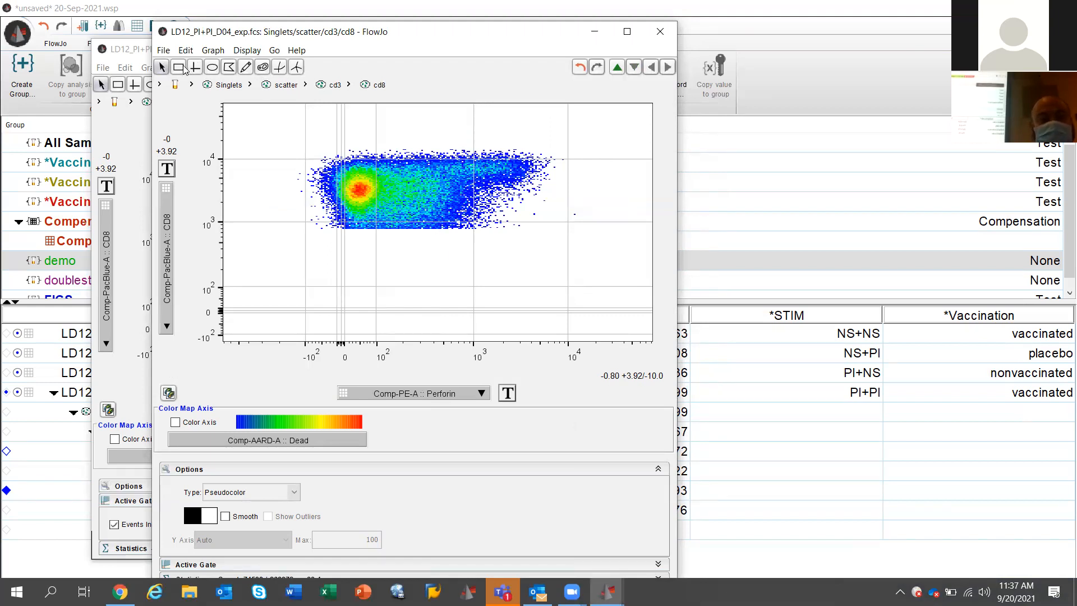
{"action": "left_click_drag", "start_coordinate": [388, 128], "coordinate": [579, 242]}
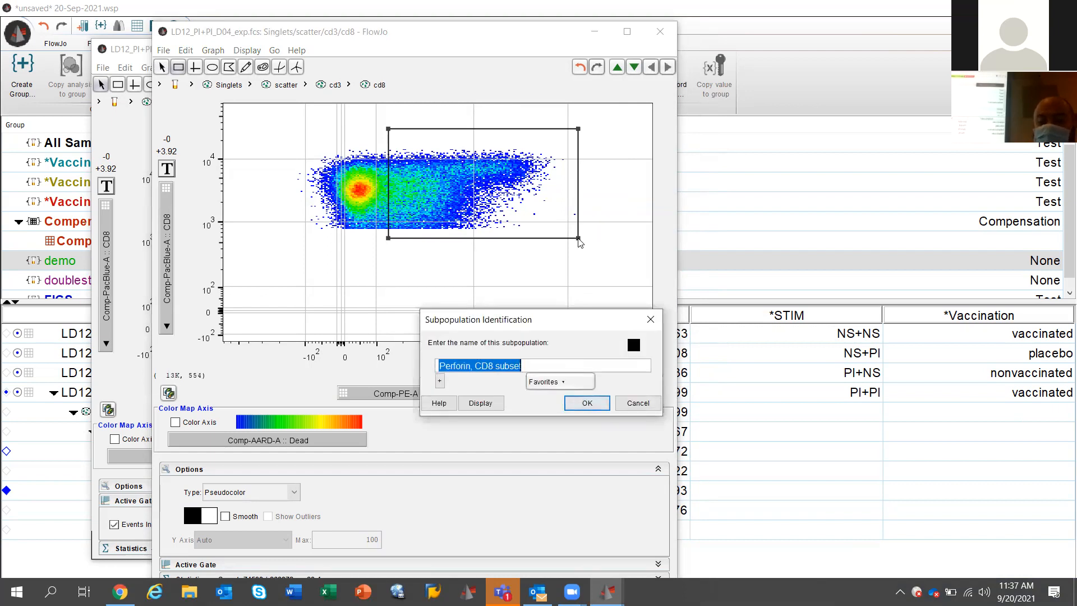
{"action": "key", "text": "End"}
{"action": "key", "text": "BackSpace"}
{"action": "key", "text": "BackSpace"}
{"action": "key", "text": "BackSpace"}
{"action": "key", "text": "BackSpace"}
{"action": "key", "text": "BackSpace"}
{"action": "key", "text": "BackSpace"}
{"action": "key", "text": "BackSpace"}
{"action": "key", "text": "BackSpace"}
{"action": "key", "text": "BackSpace"}
{"action": "key", "text": "BackSpace"}
{"action": "key", "text": "BackSpace"}
{"action": "key", "text": "BackSpace"}
{"action": "key", "text": "Return"}
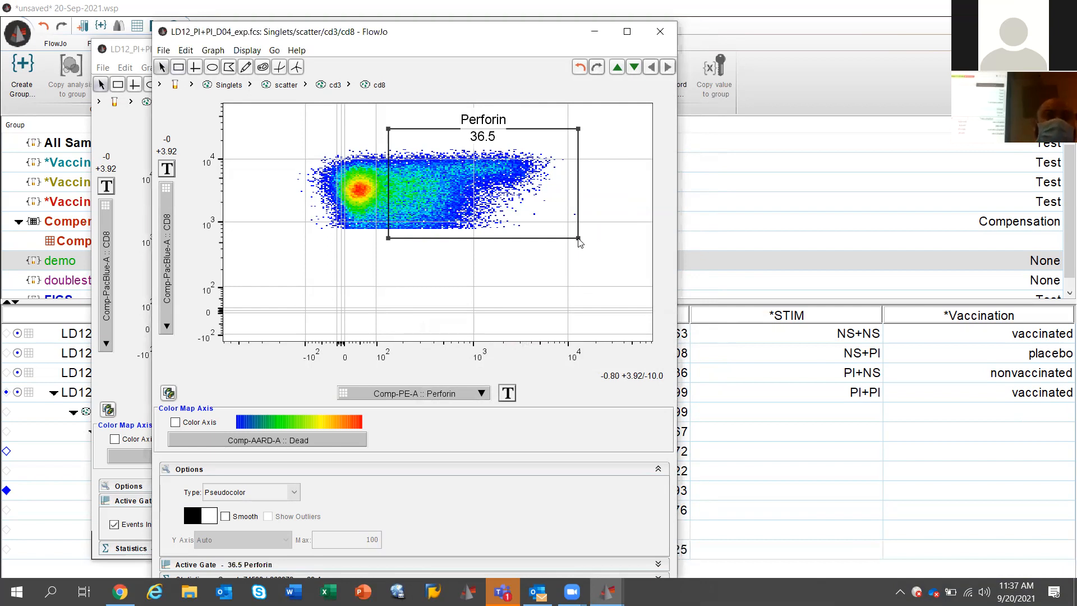
- Switch the cd8 plot's horizontal axis to Comp-APC-H7-A :: HLA-DR and draw a rectangle gate named HLA-DR from just above 10^2 to beyond 10^4
{"action": "left_click", "coordinate": [442, 397]}
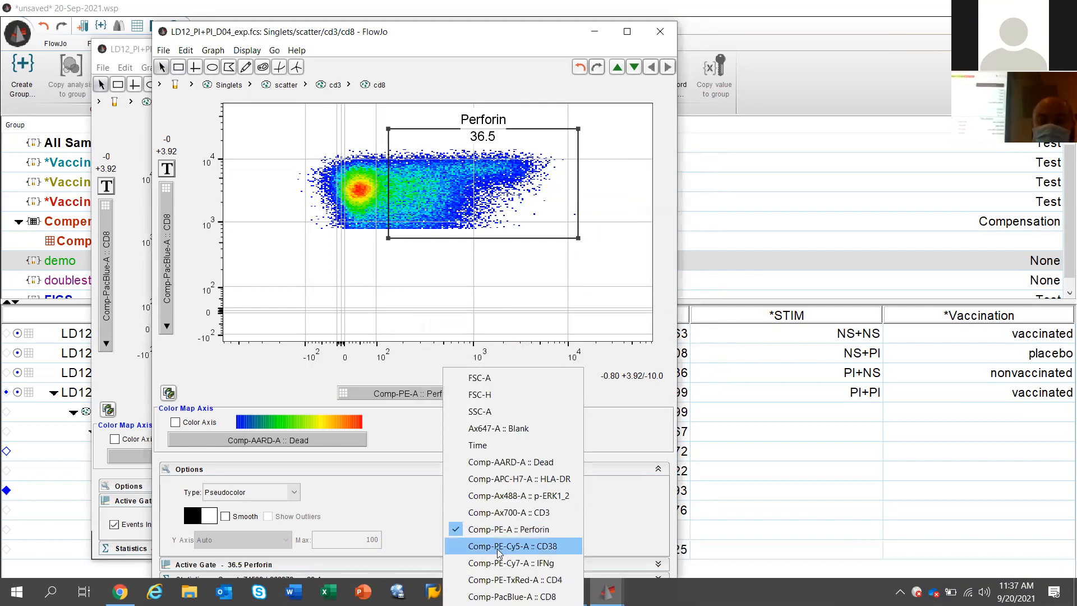
{"action": "left_click", "coordinate": [487, 475]}
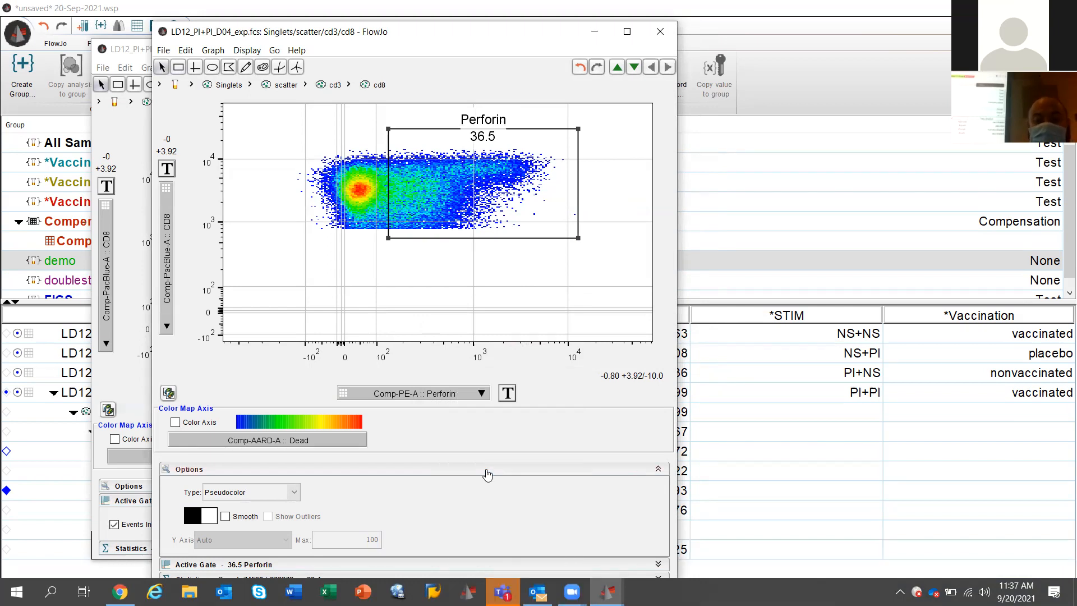
{"action": "left_click_drag", "start_coordinate": [391, 118], "coordinate": [598, 262]}
{"action": "key", "text": "BackSpace"}
{"action": "key", "text": "BackSpace"}
{"action": "key", "text": "BackSpace"}
{"action": "key", "text": "BackSpace"}
{"action": "key", "text": "BackSpace"}
{"action": "key", "text": "BackSpace"}
{"action": "key", "text": "BackSpace"}
{"action": "key", "text": "BackSpace"}
{"action": "key", "text": "BackSpace"}
{"action": "key", "text": "BackSpace"}
{"action": "key", "text": "BackSpace"}
{"action": "key", "text": "BackSpace"}
{"action": "key", "text": "Return"}
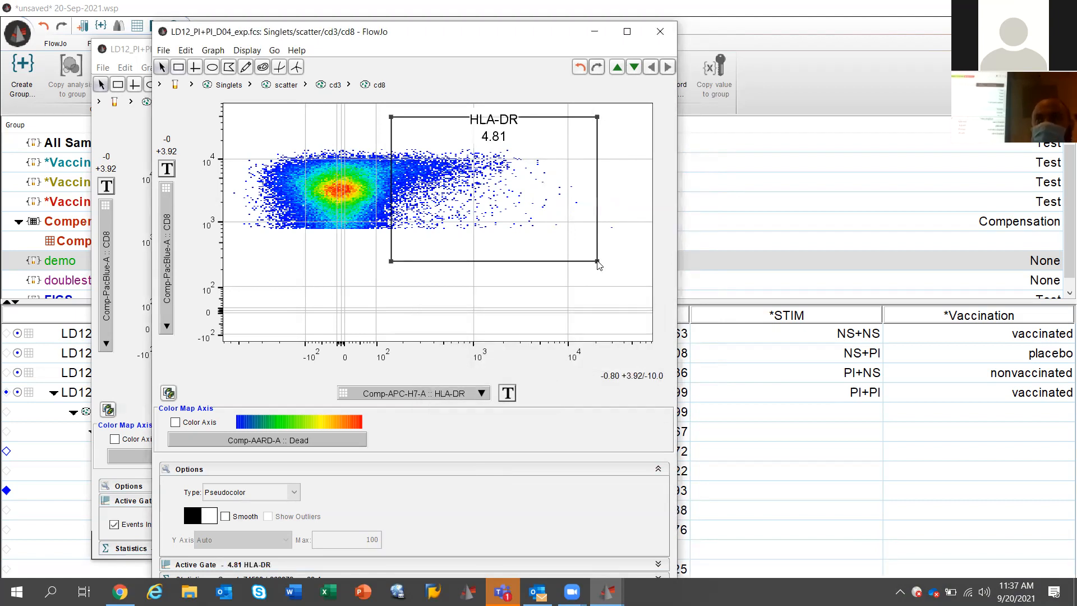
- Gate the cd8 events on Comp-Ax488-A :: p-ERK1_2 with a rectangle up to about 1.9K named p-ERK1_2, and close both open plot windows
{"action": "left_click", "coordinate": [442, 397]}
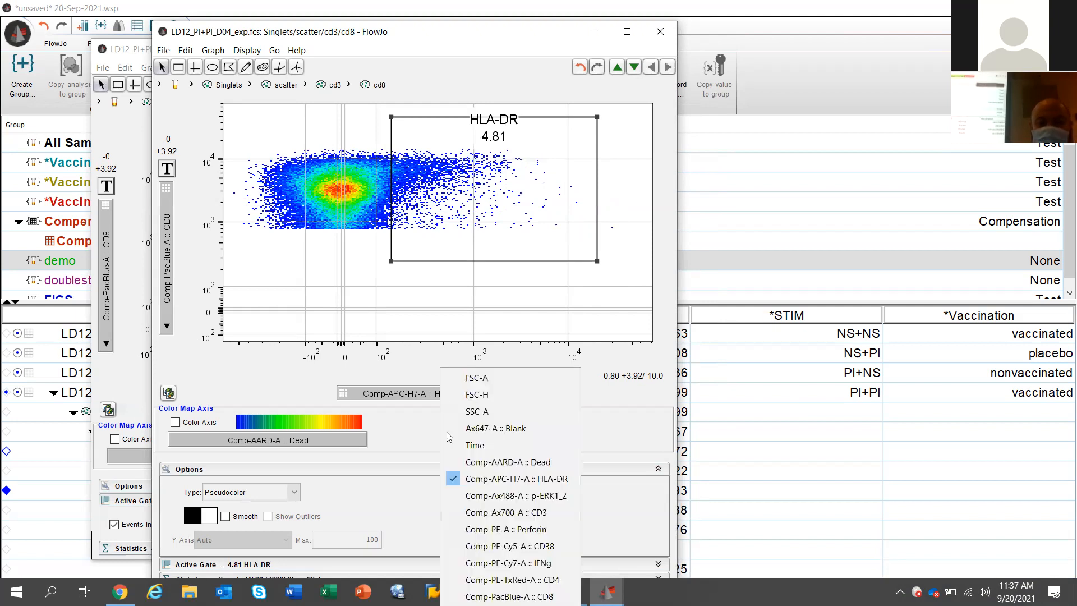
{"action": "left_click", "coordinate": [498, 496]}
{"action": "left_click_drag", "start_coordinate": [384, 128], "coordinate": [501, 230]}
{"action": "key", "text": "BackSpace"}
{"action": "key", "text": "BackSpace"}
{"action": "key", "text": "BackSpace"}
{"action": "key", "text": "BackSpace"}
{"action": "key", "text": "BackSpace"}
{"action": "key", "text": "BackSpace"}
{"action": "key", "text": "BackSpace"}
{"action": "key", "text": "BackSpace"}
{"action": "key", "text": "BackSpace"}
{"action": "key", "text": "BackSpace"}
{"action": "key", "text": "BackSpace"}
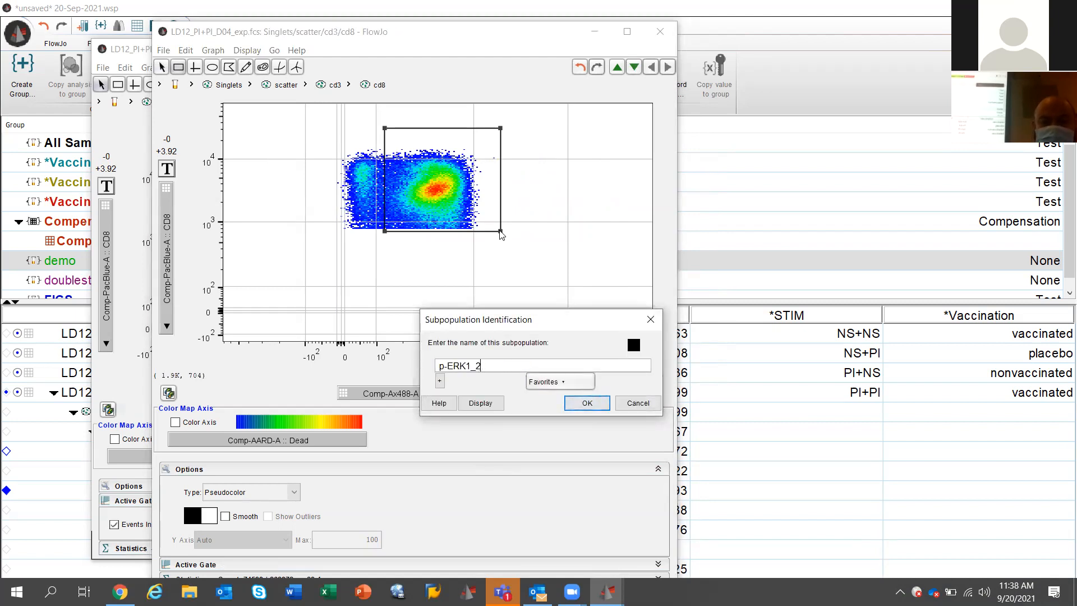
{"action": "key", "text": "Return"}
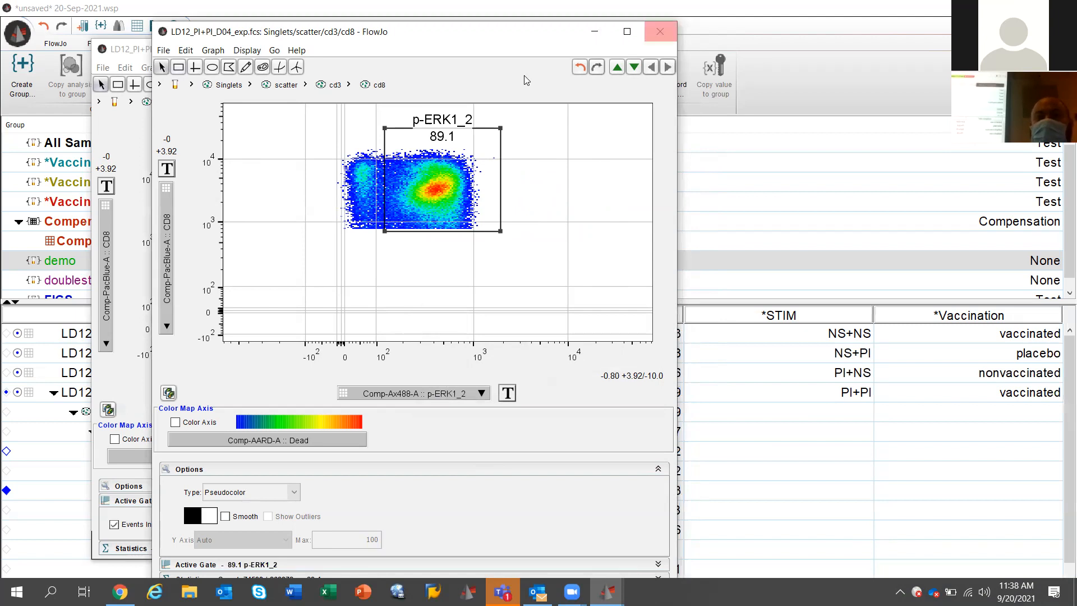
{"action": "left_click", "coordinate": [660, 31]}
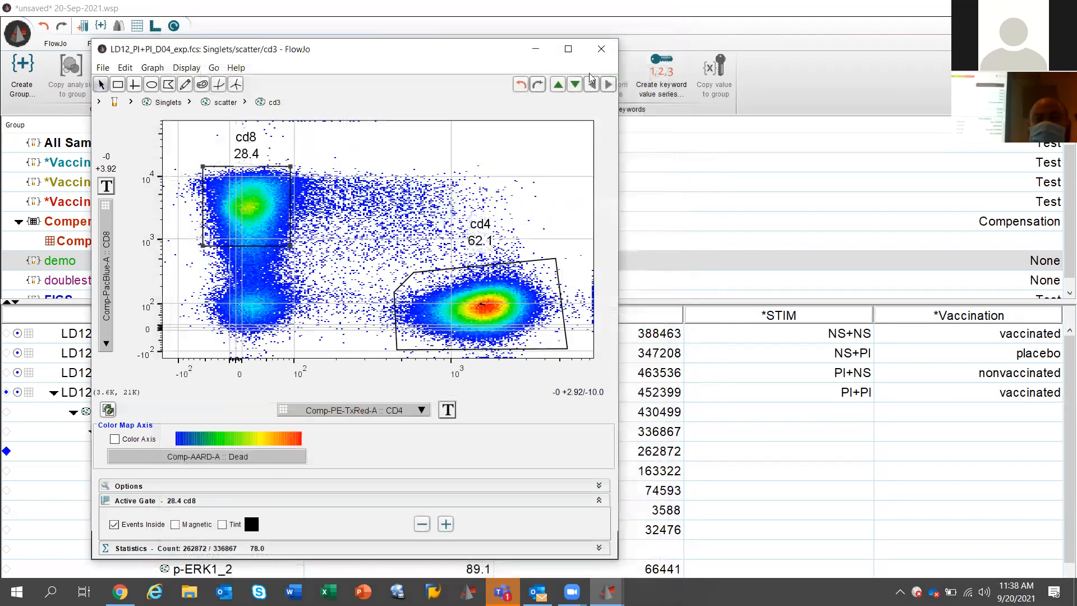
{"action": "left_click", "coordinate": [601, 48]}
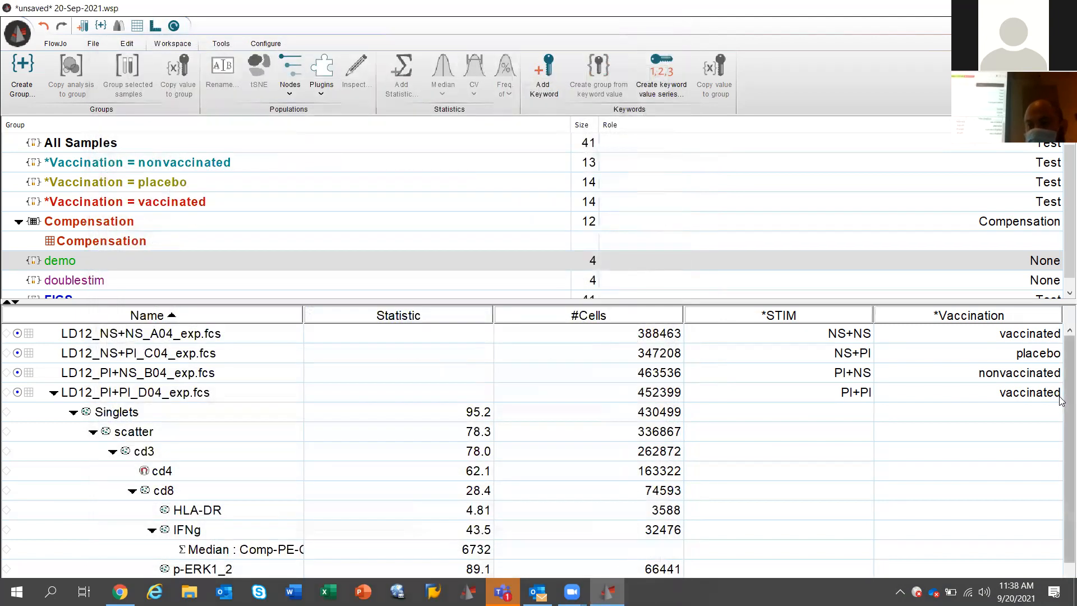
- Create Boolean combination gates from the HLA-DR, IFNg, p-ERK1_2 and Perforin gates under cd8, keeping the default abbreviations
{"action": "scroll", "coordinate": [1063, 401], "scroll_direction": "down", "scroll_amount": 1}
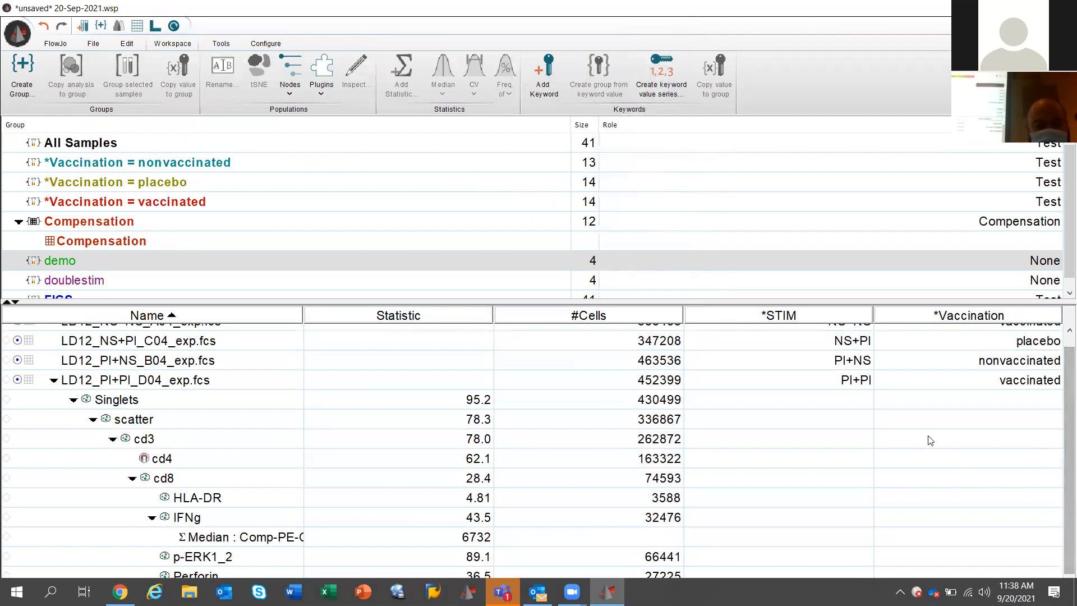
{"action": "left_click", "coordinate": [244, 498]}
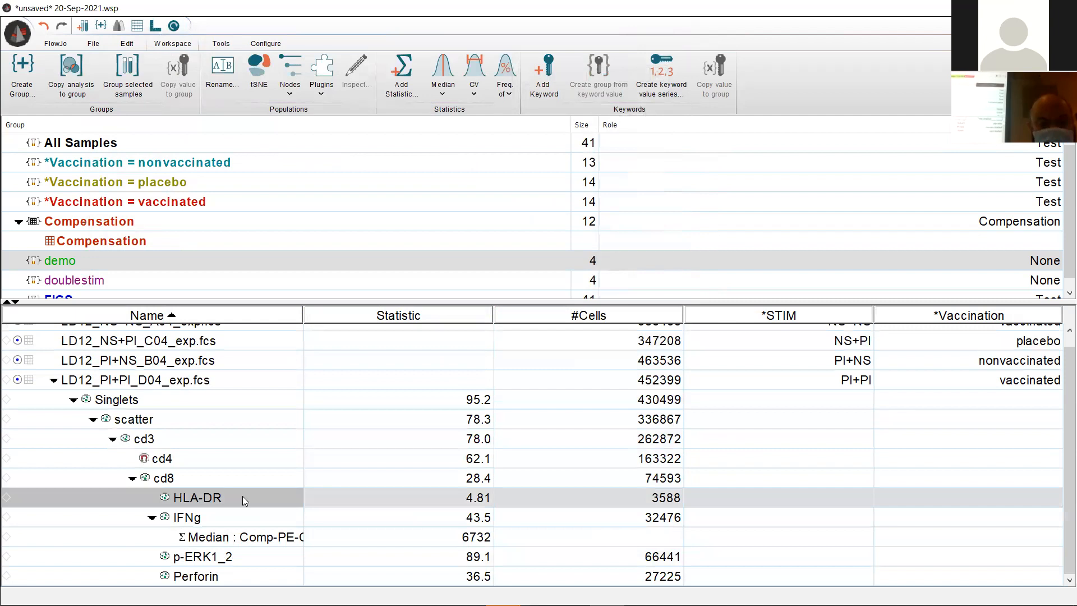
{"action": "key", "text": "shift+Down"}
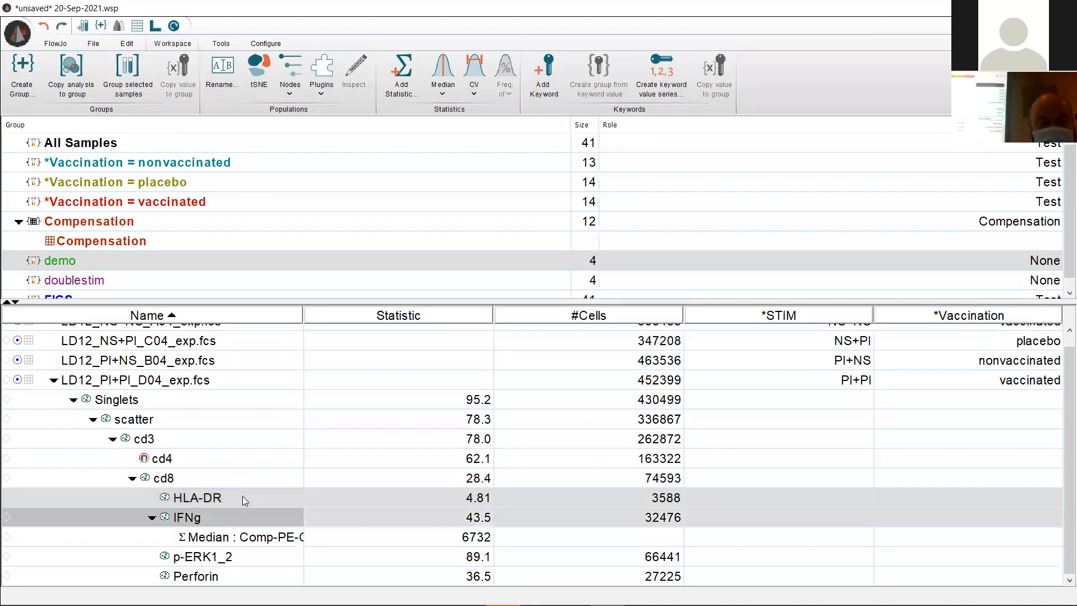
{"action": "left_click", "coordinate": [229, 562], "text": "ctrl"}
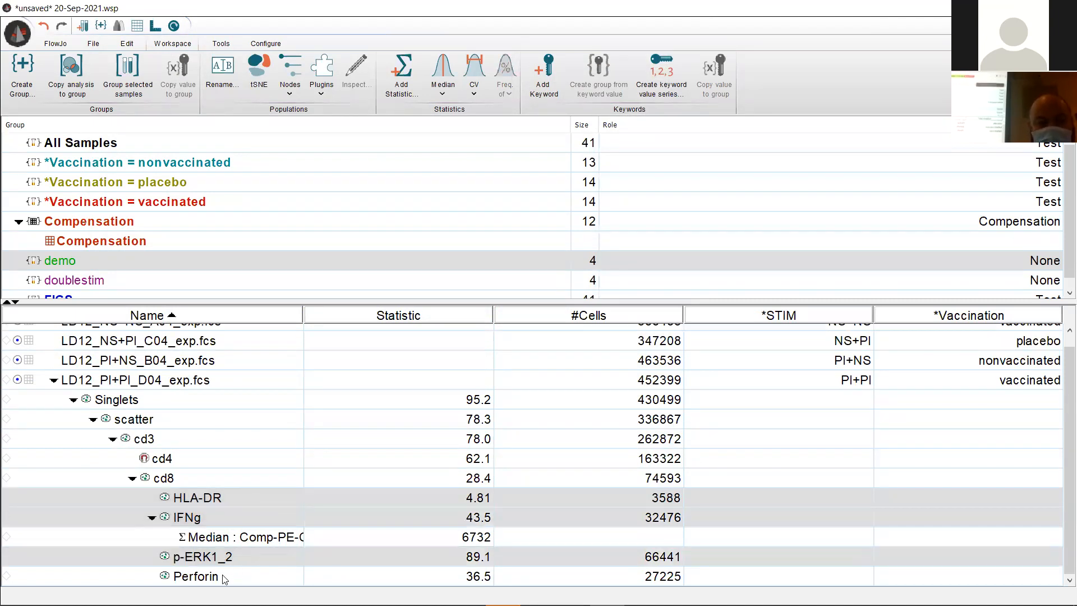
{"action": "left_click", "coordinate": [222, 576], "text": "ctrl"}
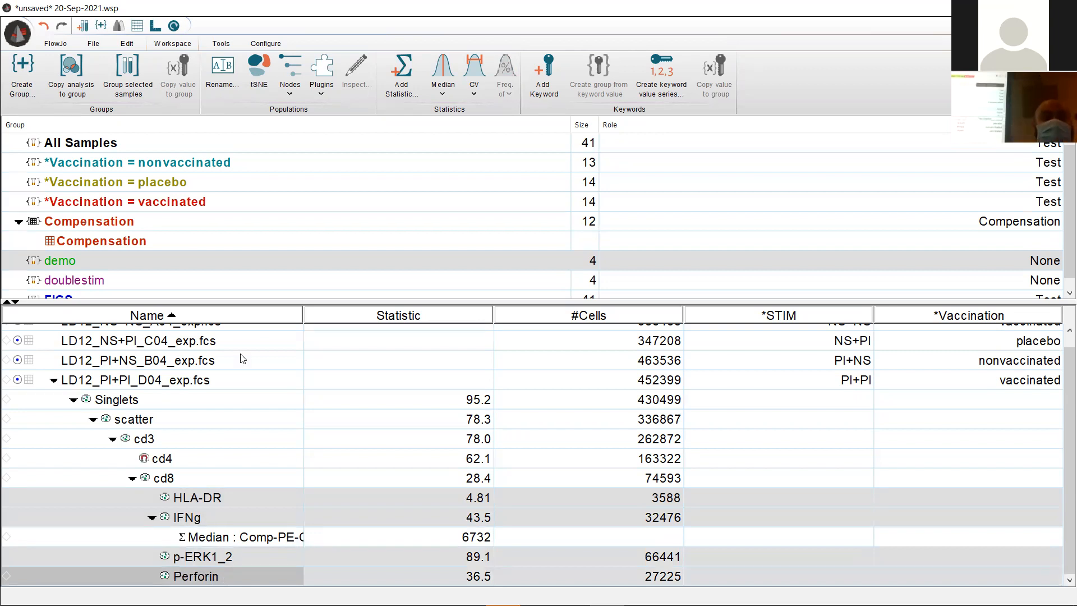
{"action": "left_click", "coordinate": [222, 44]}
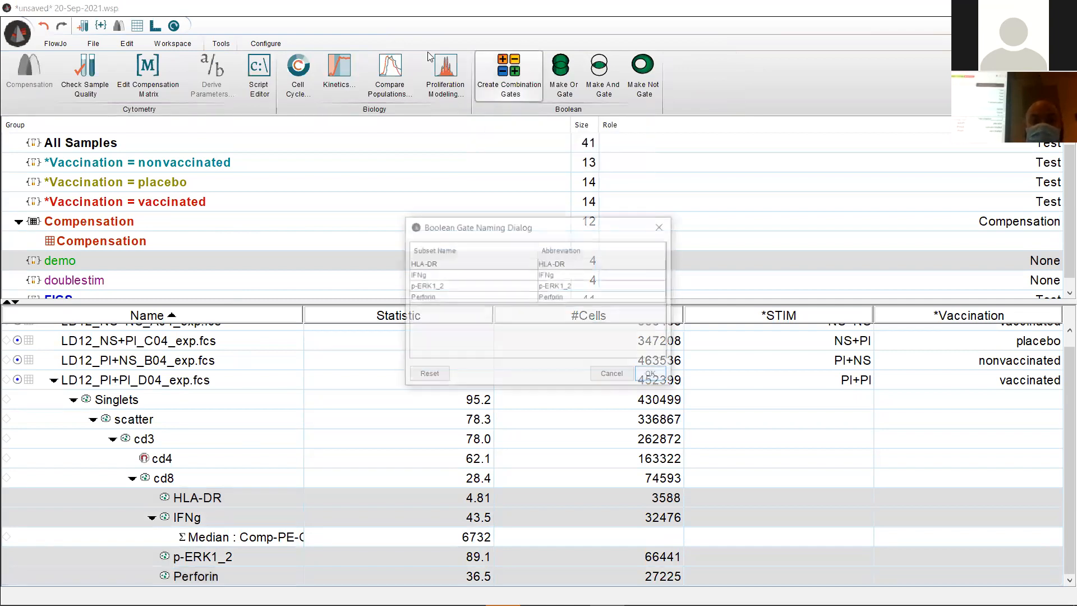
{"action": "left_click", "coordinate": [652, 374]}
- Widen the Name column to fit the full combination gate names and select the HLA-DR+IFNg+p-ERK1_2+Perforin+ gate
{"action": "left_click_drag", "start_coordinate": [1062, 376], "coordinate": [1062, 494]}
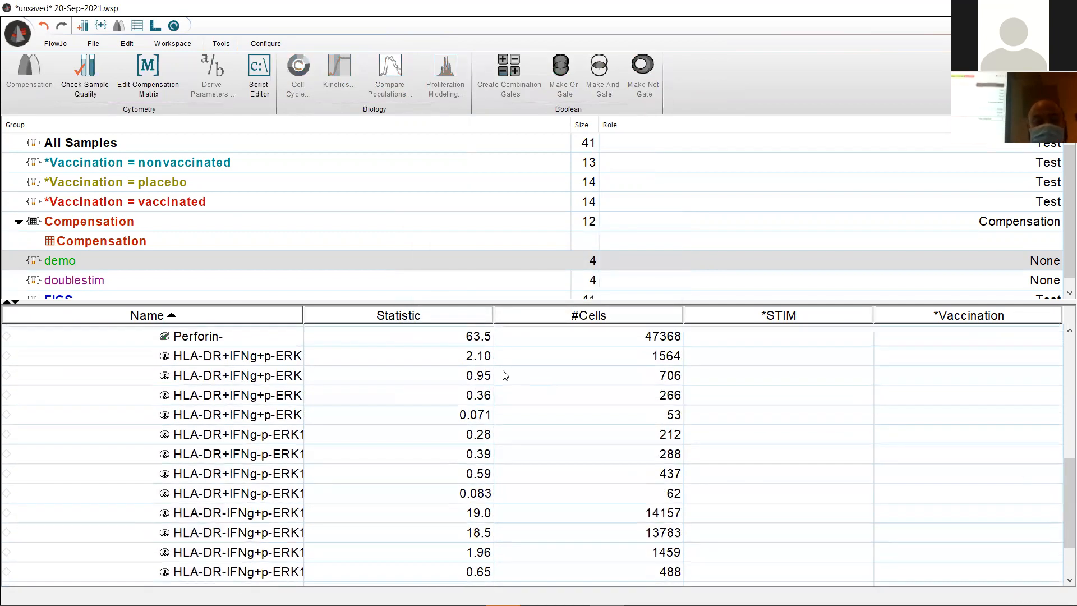
{"action": "left_click_drag", "start_coordinate": [302, 314], "coordinate": [411, 334]}
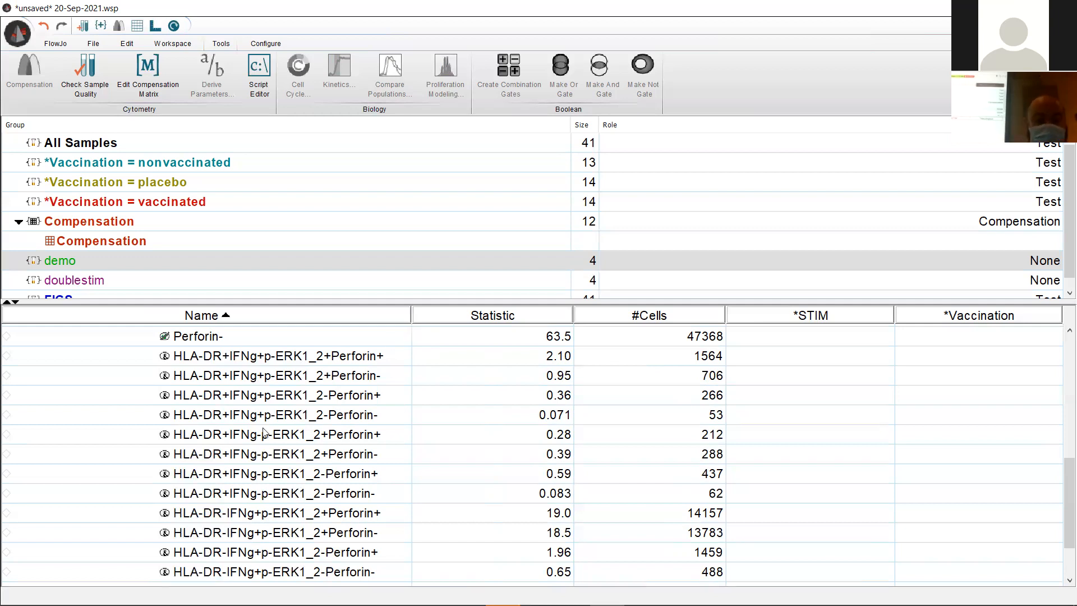
{"action": "left_click", "coordinate": [261, 355]}
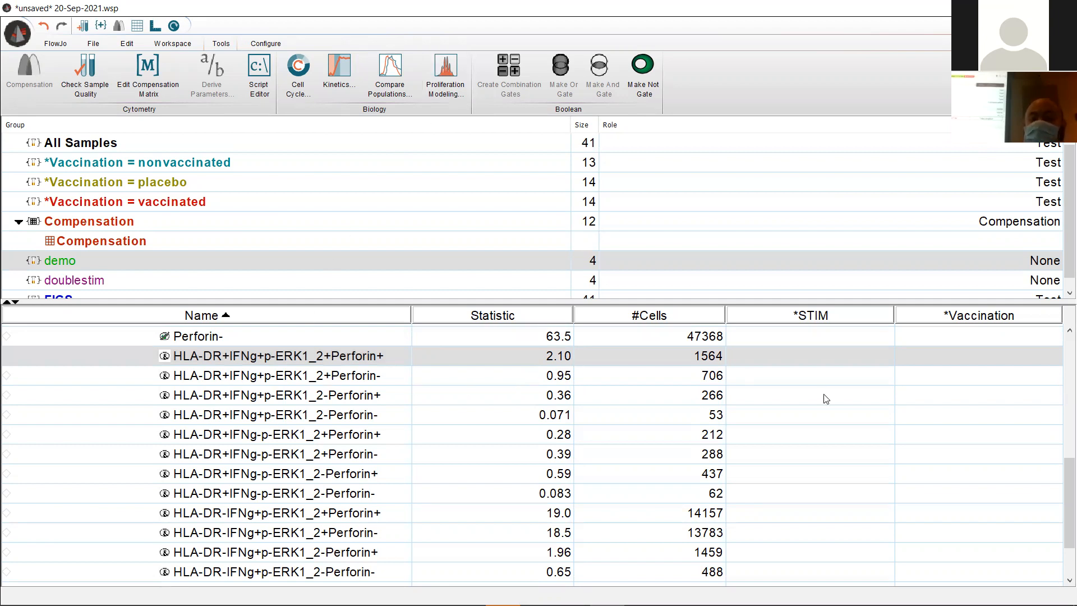
- Select the four original HLA-DR, IFNg, p-ERK1_2 and Perforin gates under cd8 together
{"action": "left_click_drag", "start_coordinate": [1061, 493], "coordinate": [1061, 431]}
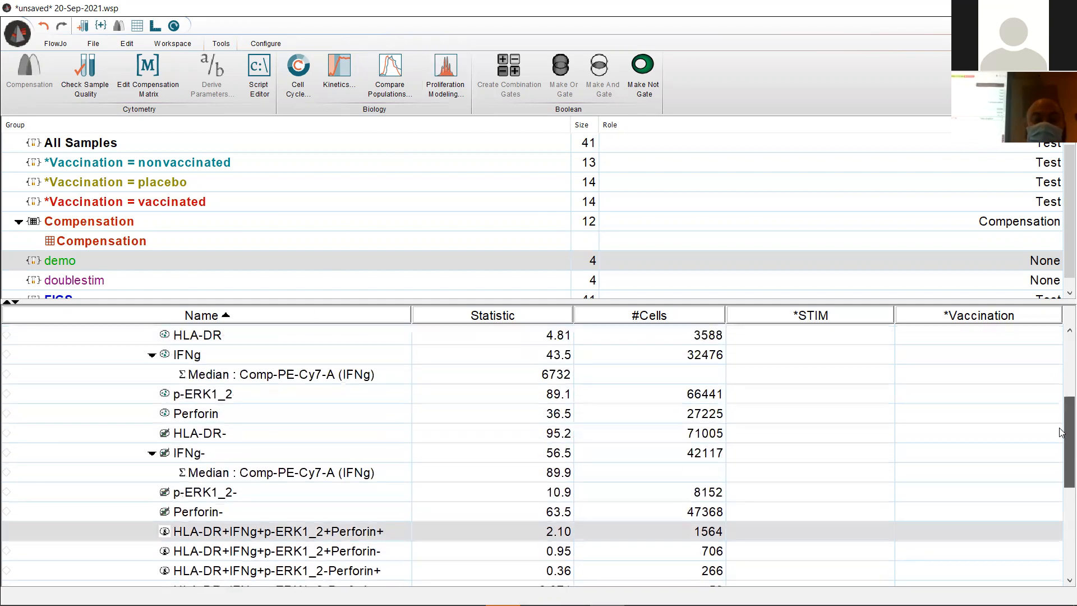
{"action": "left_click", "coordinate": [331, 332]}
{"action": "key", "text": "shift+Down"}
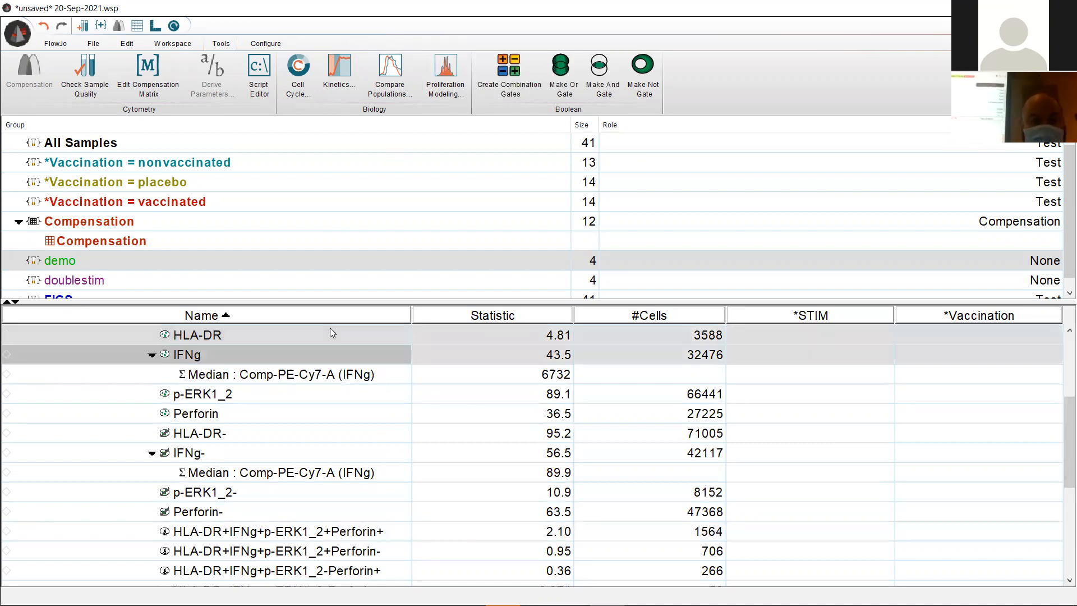
{"action": "left_click", "coordinate": [263, 415], "text": "ctrl"}
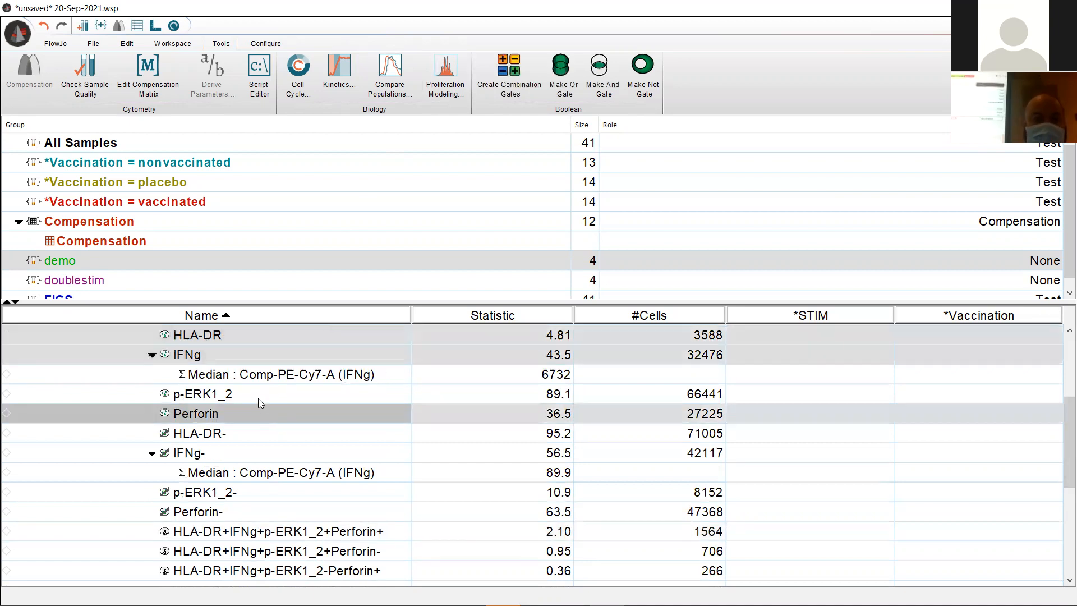
{"action": "left_click", "coordinate": [258, 398], "text": "ctrl"}
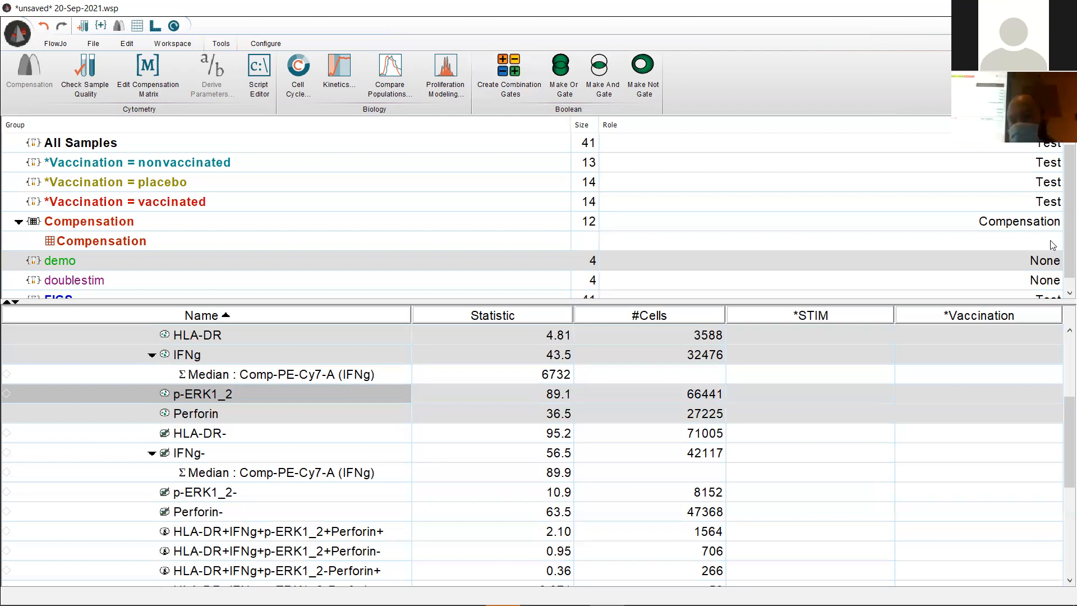
- Copy the whole gating tree of LD12_PI+PI_D04_exp.fcs, from Singlets through the last combination gate, to the demo group
{"action": "scroll", "coordinate": [1060, 418], "scroll_direction": "up", "scroll_amount": 1}
{"action": "scroll", "coordinate": [1060, 418], "scroll_direction": "up", "scroll_amount": 2}
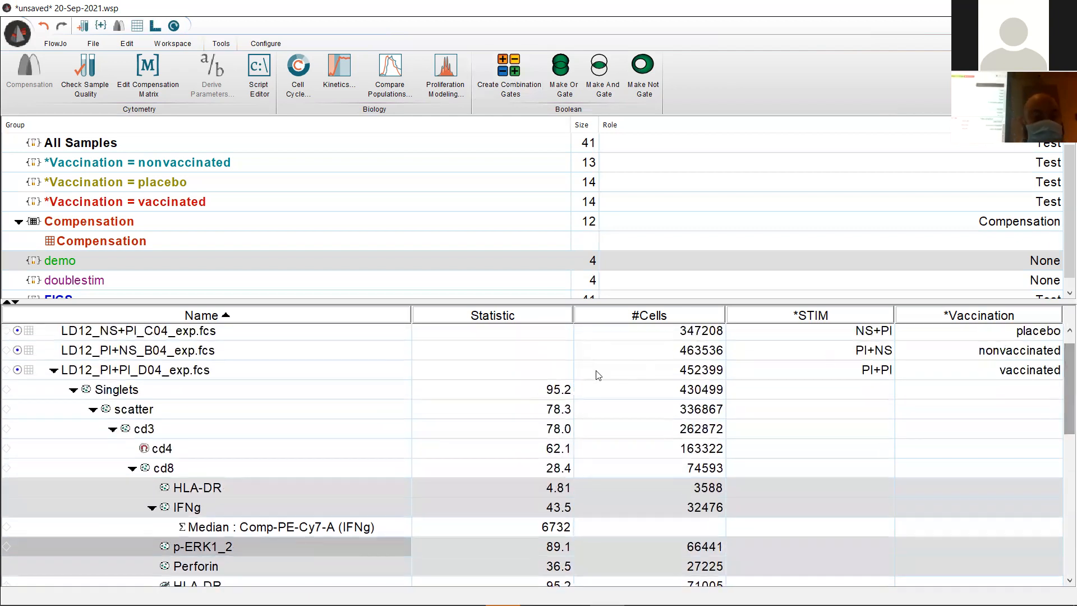
{"action": "left_click", "coordinate": [314, 397]}
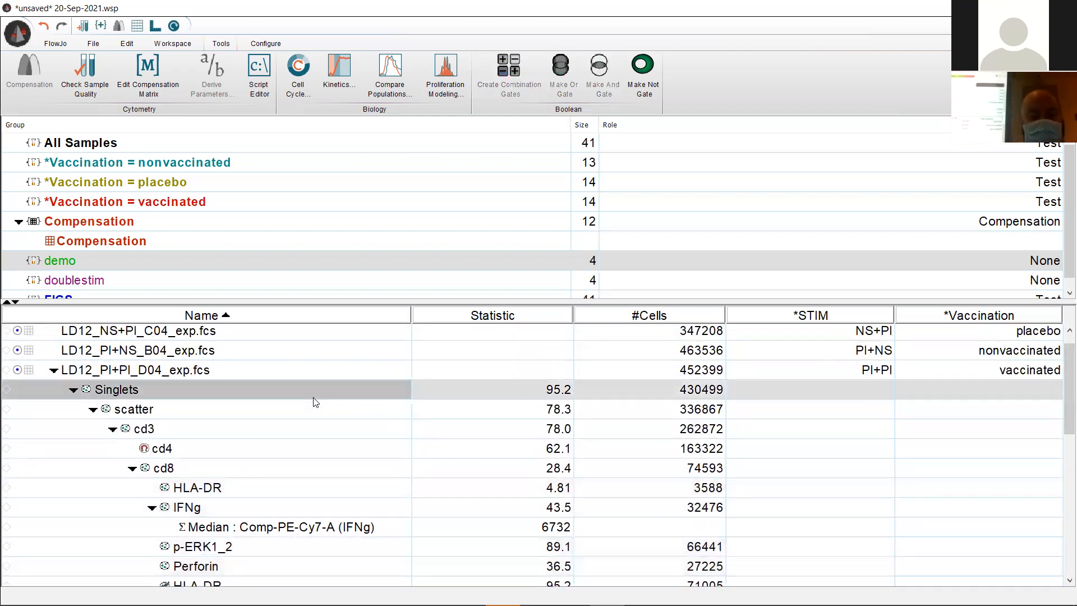
{"action": "scroll", "coordinate": [1059, 438], "scroll_direction": "down", "scroll_amount": 5}
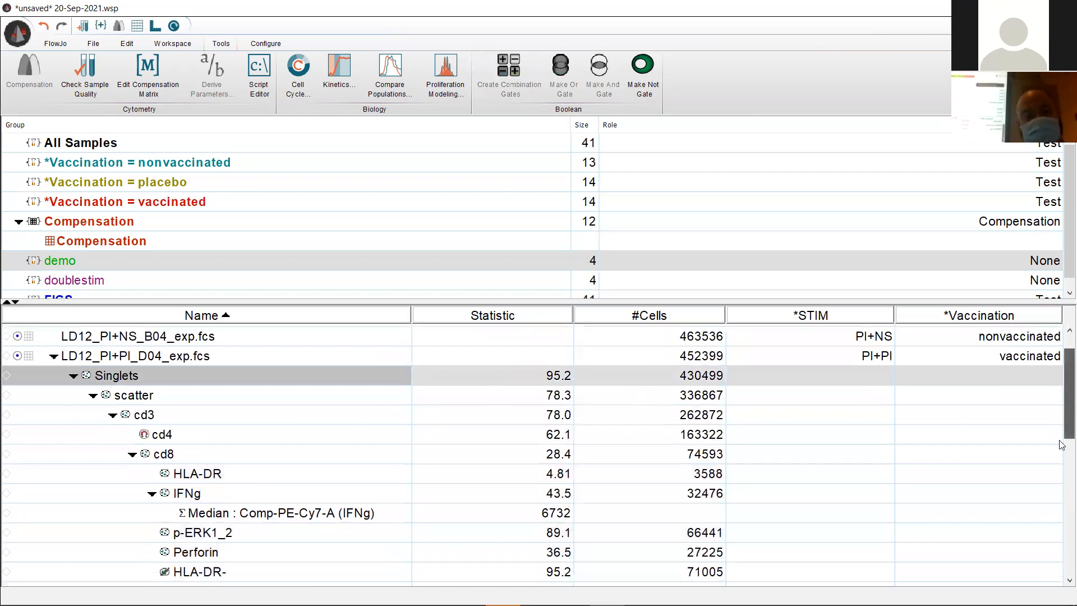
{"action": "scroll", "coordinate": [1060, 555], "scroll_direction": "down", "scroll_amount": 1}
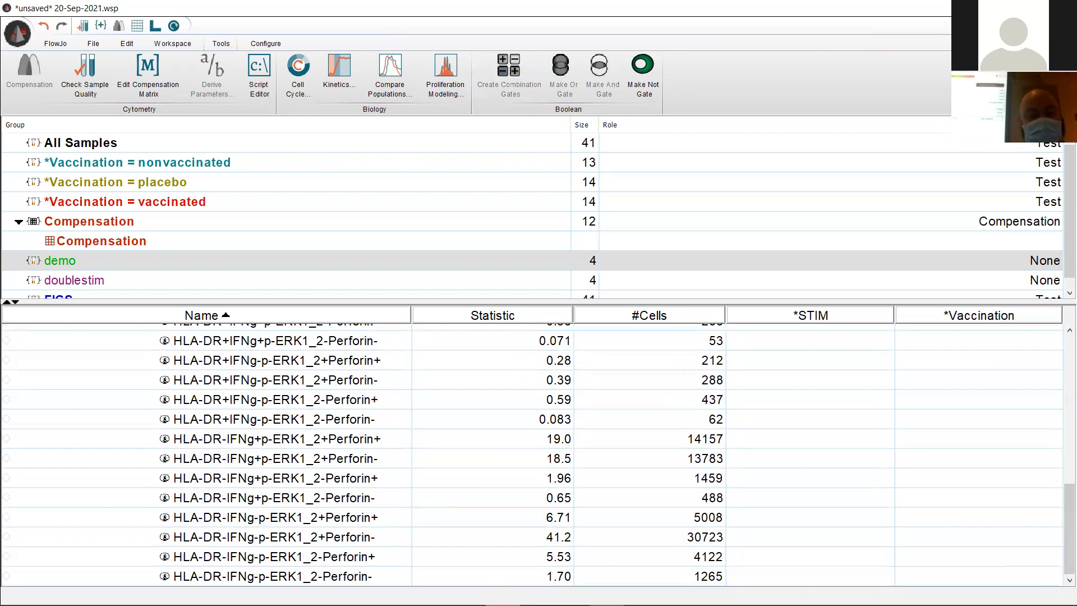
{"action": "left_click", "coordinate": [349, 578], "text": "shift"}
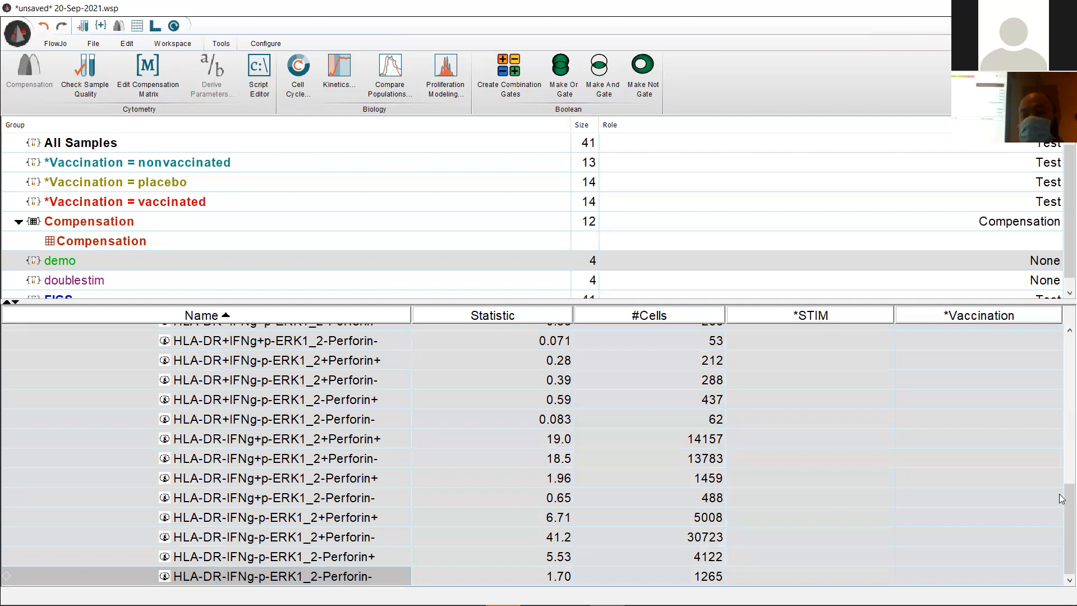
{"action": "left_click_drag", "start_coordinate": [1061, 501], "coordinate": [1045, 349]}
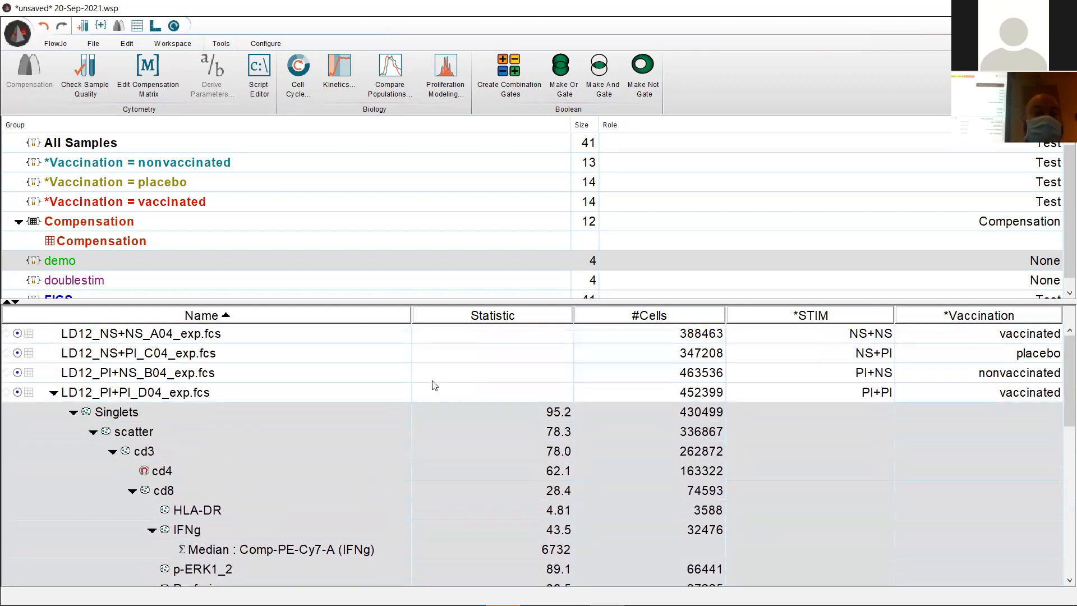
{"action": "left_click_drag", "start_coordinate": [158, 415], "coordinate": [157, 259]}
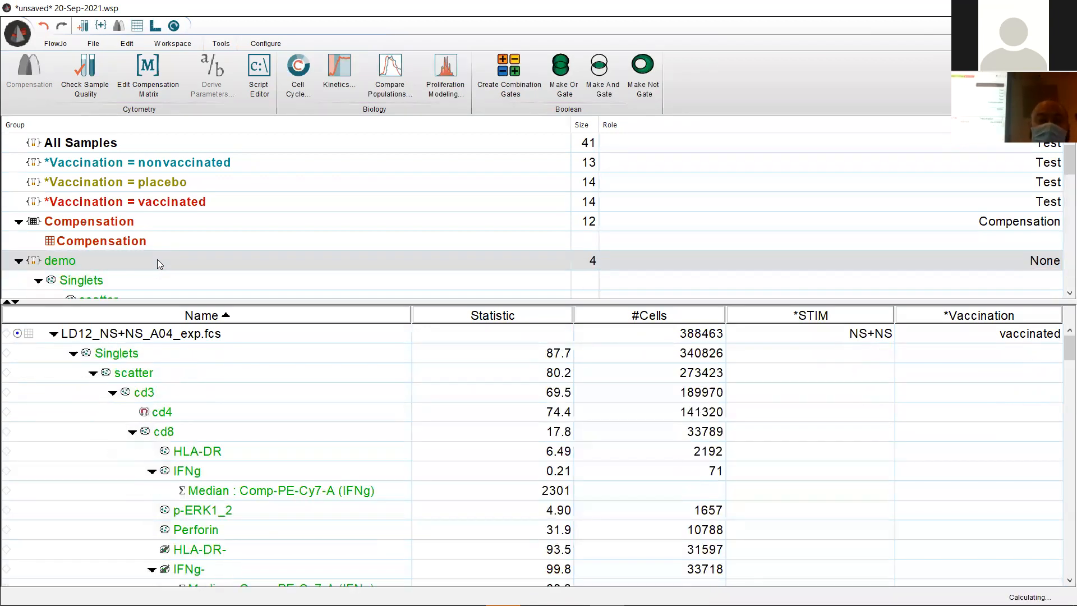
- Enlarge the sample list and review the gating trees and combination gates applied to the demo samples down to LD12_PI+PI_D04_exp.fcs
{"action": "left_click_drag", "start_coordinate": [184, 301], "coordinate": [208, 172]}
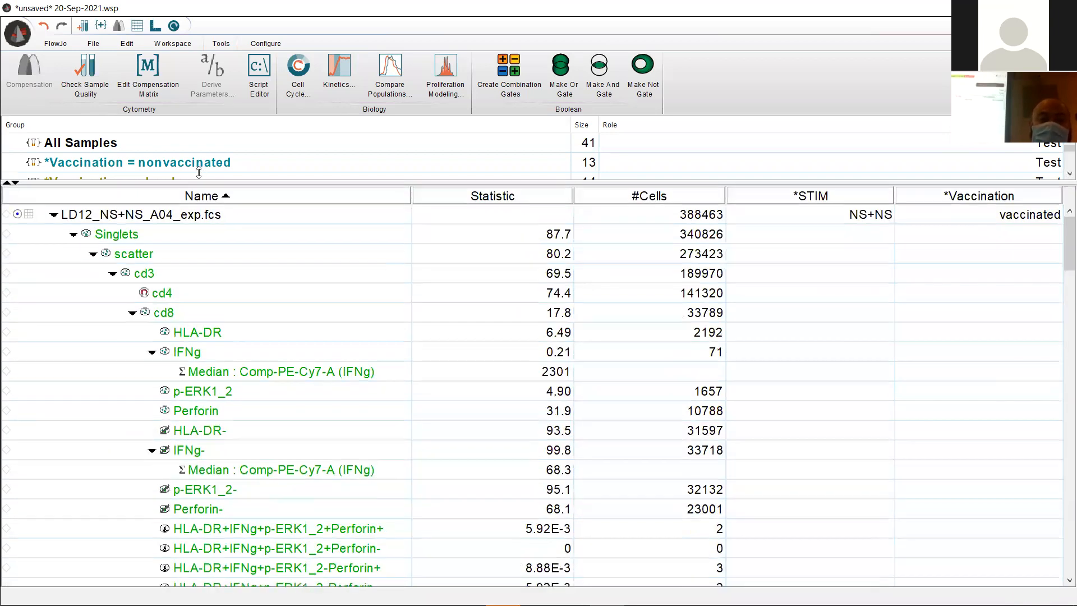
{"action": "left_click_drag", "start_coordinate": [1062, 234], "coordinate": [1060, 605]}
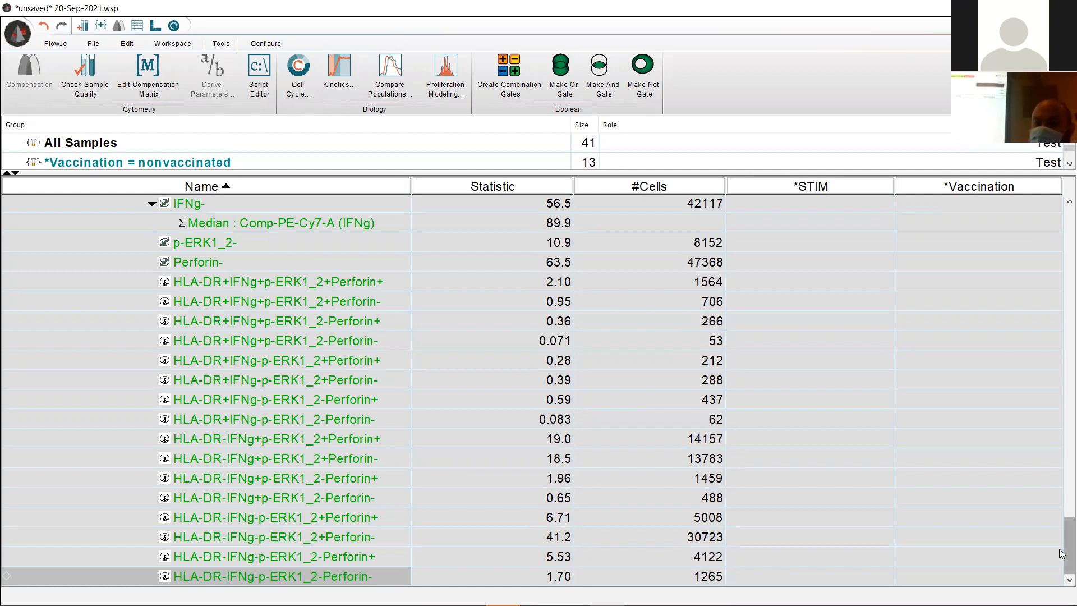
{"action": "left_click_drag", "start_coordinate": [1061, 527], "coordinate": [1062, 448]}
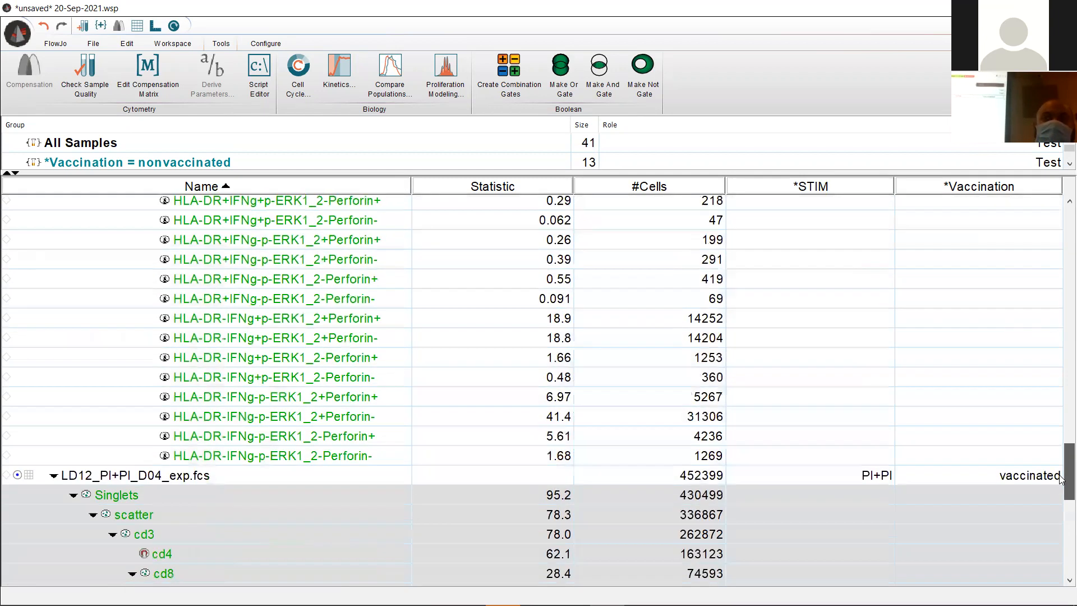
{"action": "left_click", "coordinate": [275, 478]}
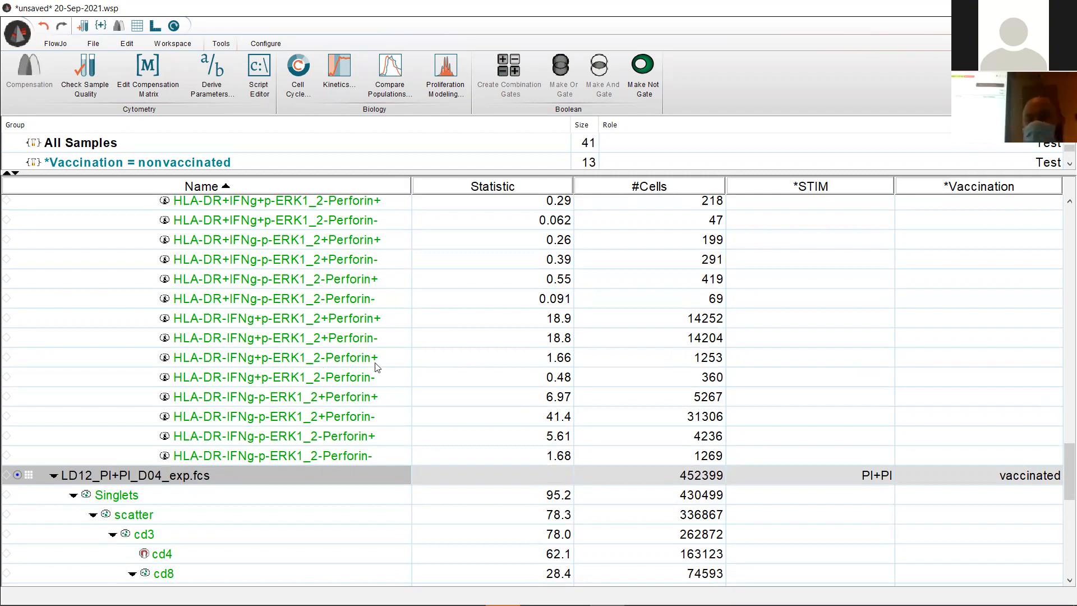
- Add cd3, cd8, IFNg and the IFNg median of LD12_NS+NS_A04_exp.fcs as columns in the Table Editor and maximize the editor
{"action": "left_click", "coordinate": [138, 26]}
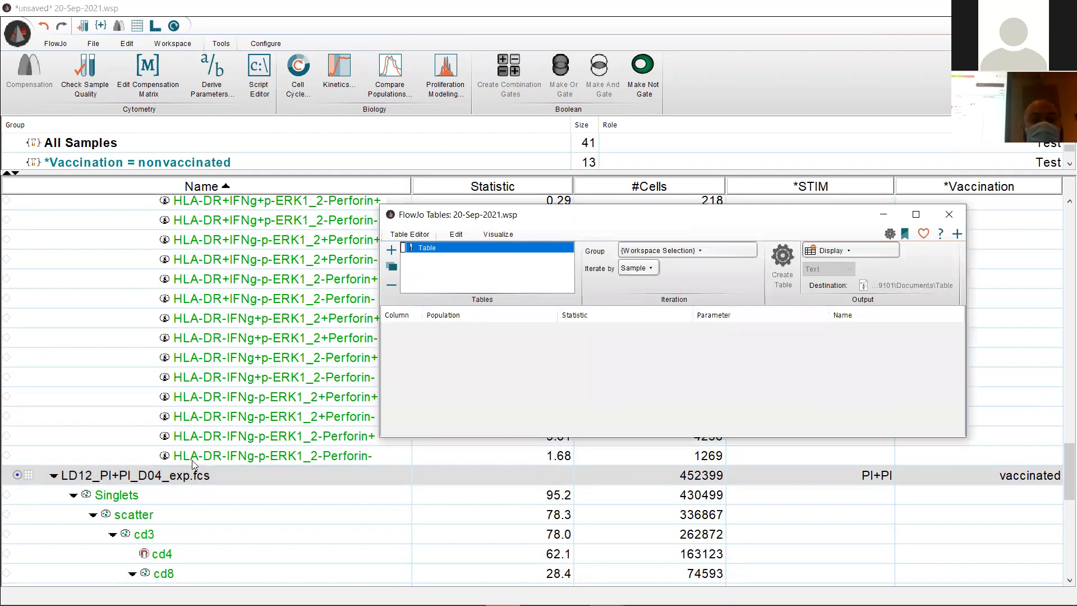
{"action": "left_click_drag", "start_coordinate": [1063, 484], "coordinate": [1062, 461]}
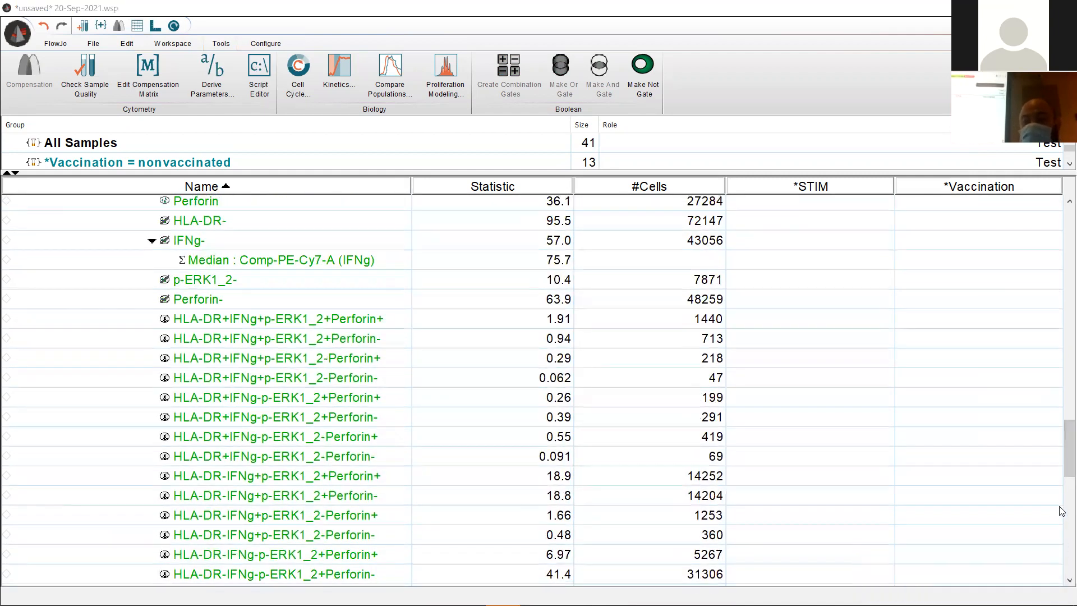
{"action": "left_click_drag", "start_coordinate": [1062, 474], "coordinate": [888, 248]}
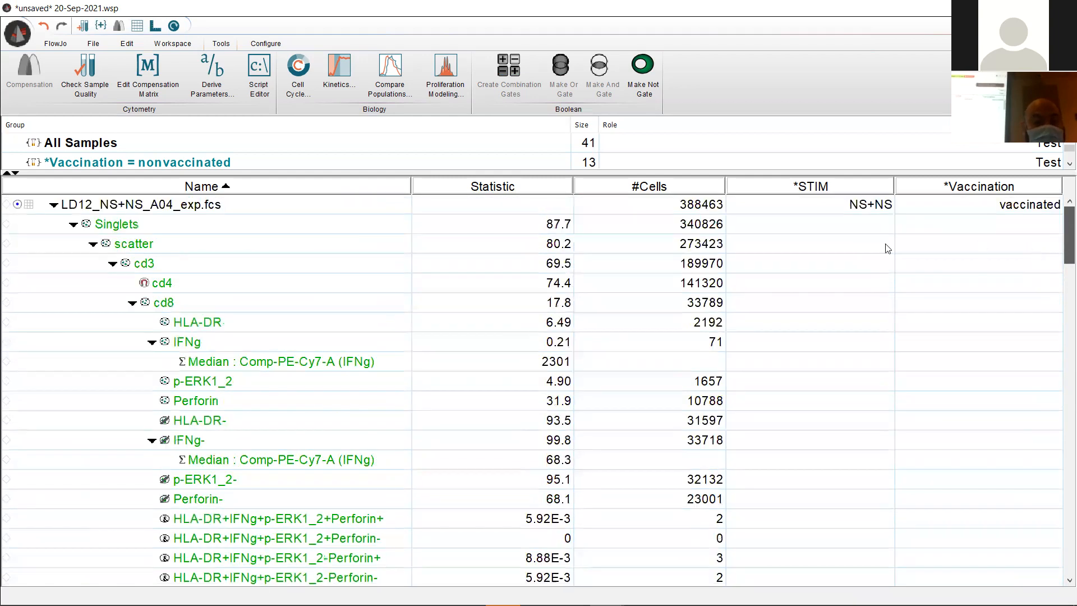
{"action": "left_click", "coordinate": [258, 307]}
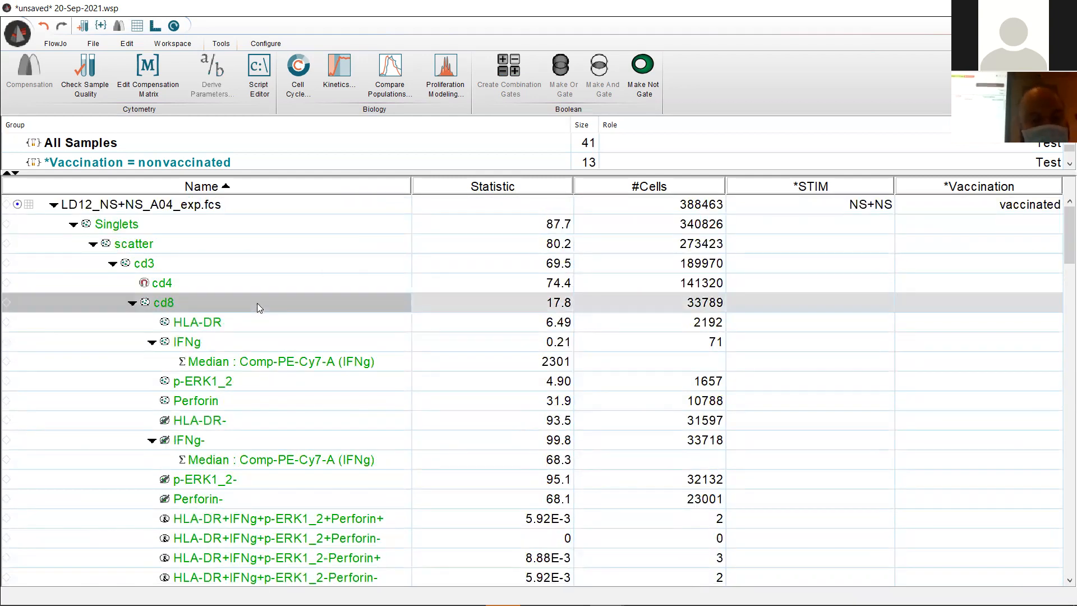
{"action": "left_click", "coordinate": [188, 263]}
{"action": "key", "text": "shift+Down"}
{"action": "key", "text": "shift+Down"}
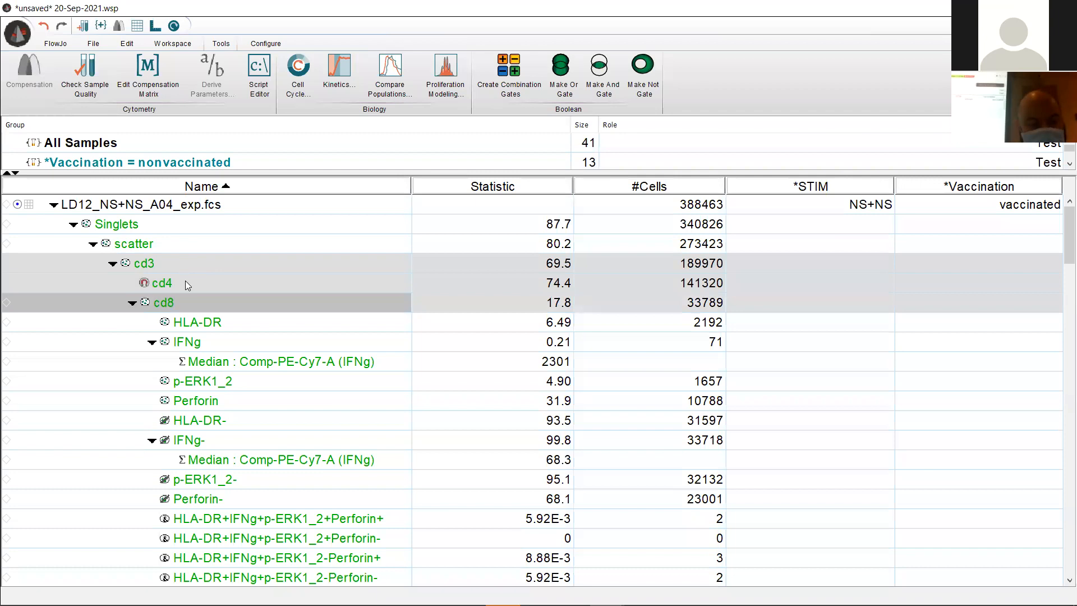
{"action": "left_click", "coordinate": [187, 285], "text": "ctrl"}
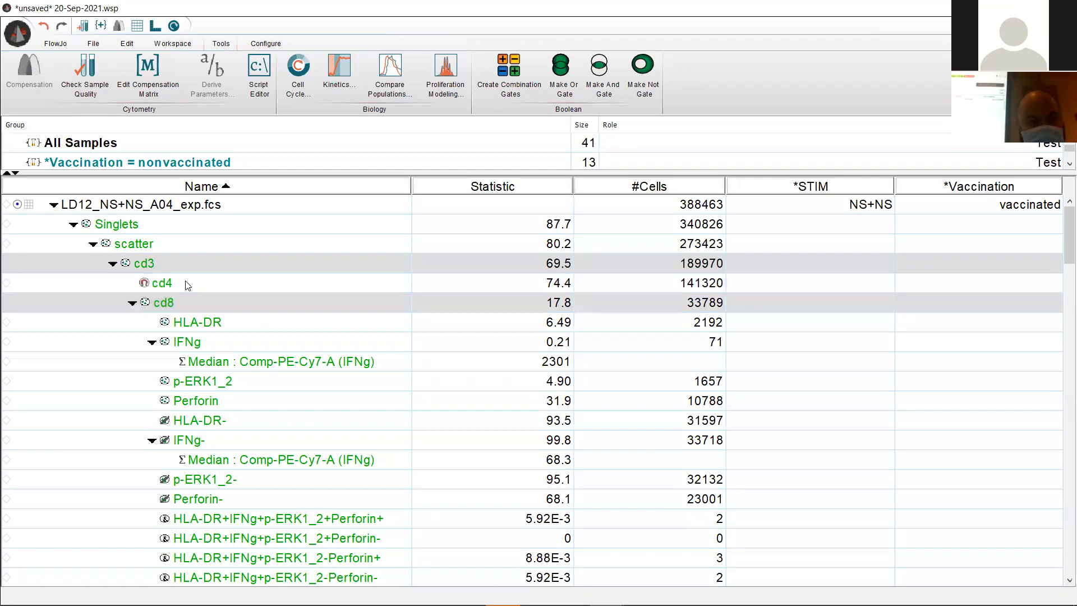
{"action": "left_click", "coordinate": [254, 348], "text": "ctrl"}
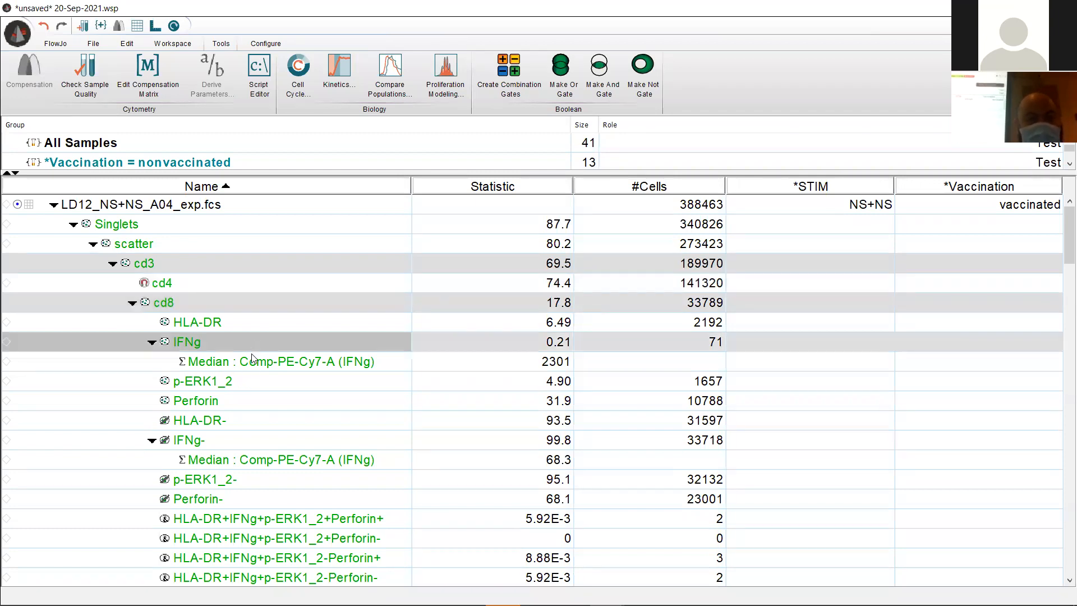
{"action": "left_click", "coordinate": [251, 355], "text": "ctrl"}
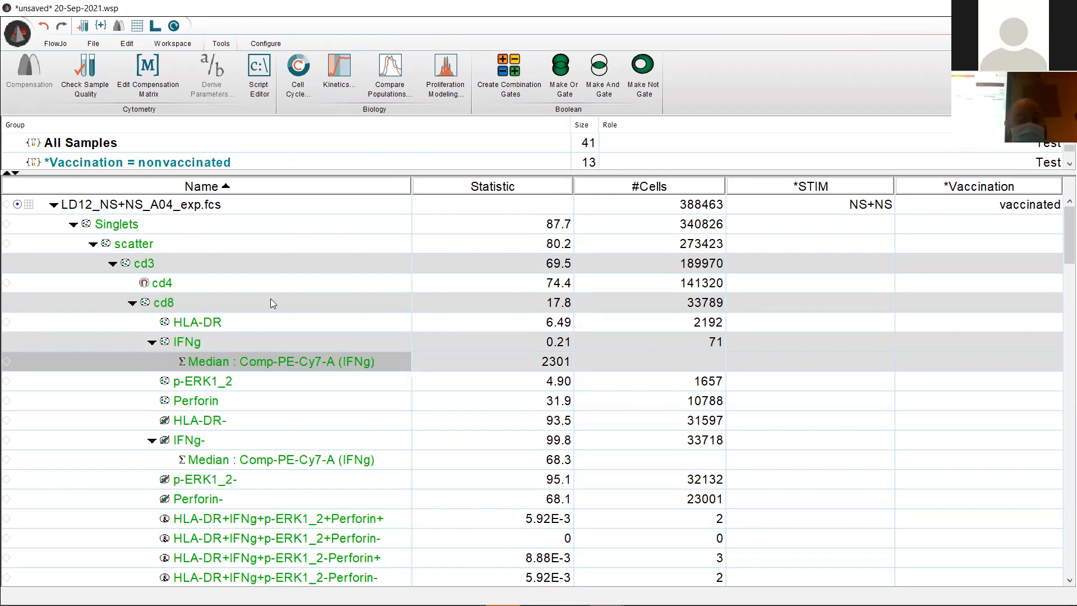
{"action": "left_click_drag", "start_coordinate": [288, 266], "coordinate": [502, 396]}
{"action": "key", "text": "alt+Tab"}
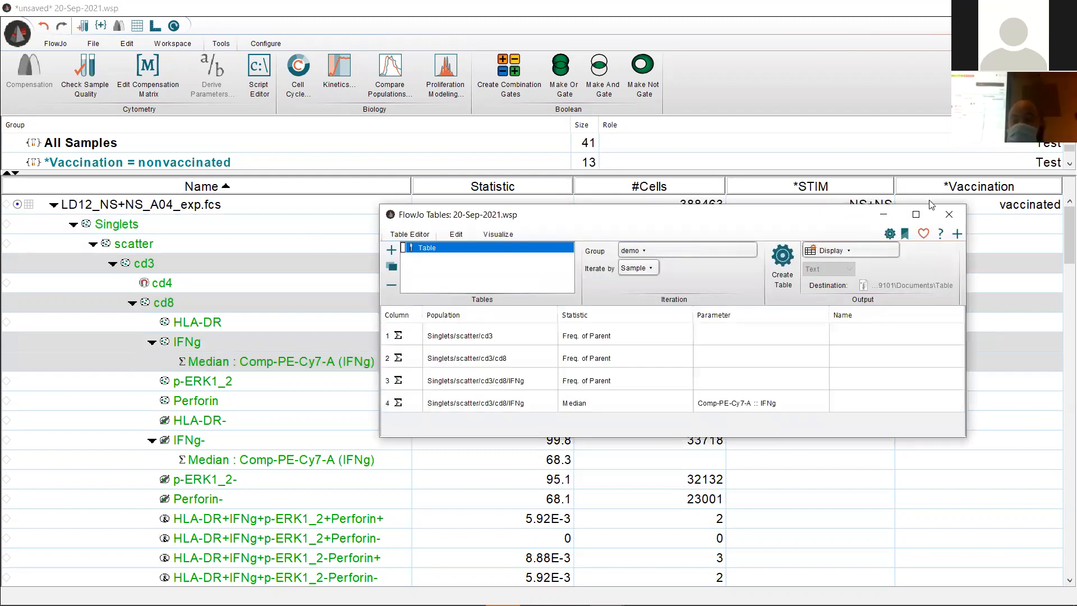
{"action": "left_click", "coordinate": [916, 216]}
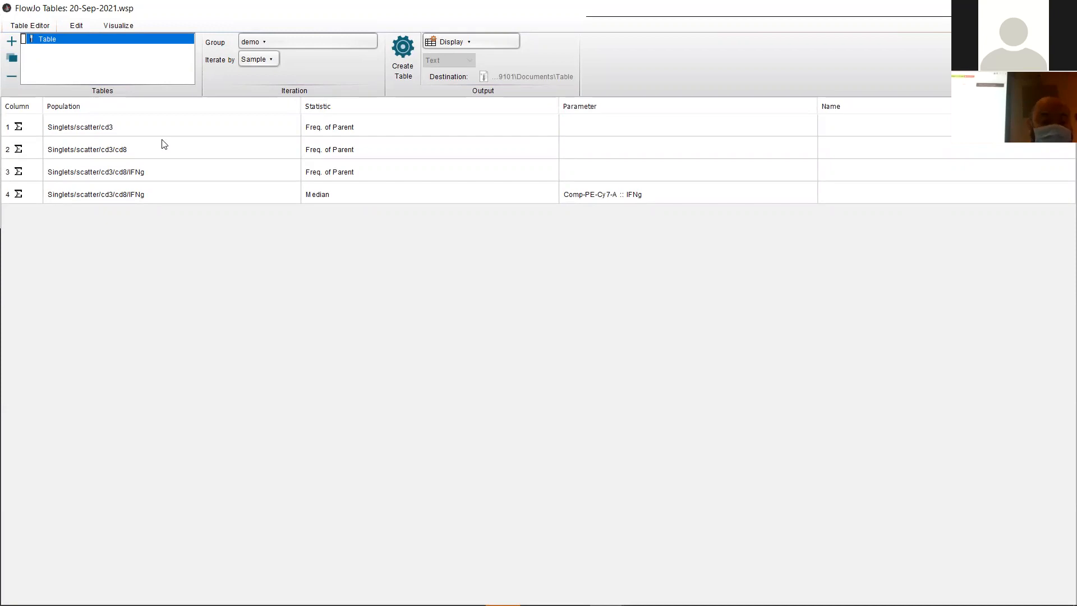
- Apply Heat Map formatting to all four table columns
{"action": "left_click", "coordinate": [145, 124]}
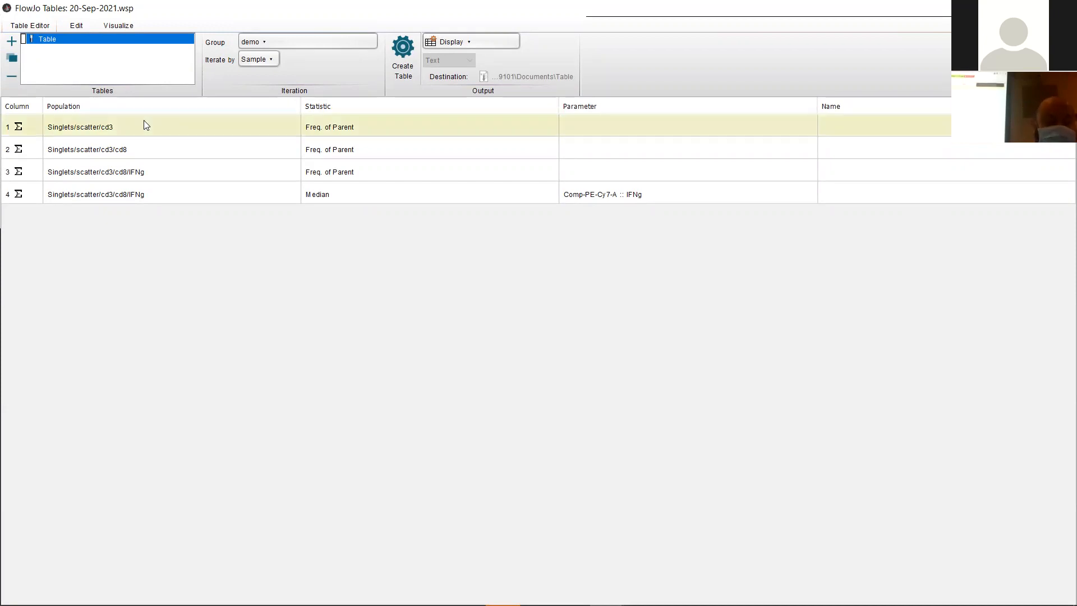
{"action": "key", "text": "shift+Down"}
{"action": "key", "text": "shift+Down"}
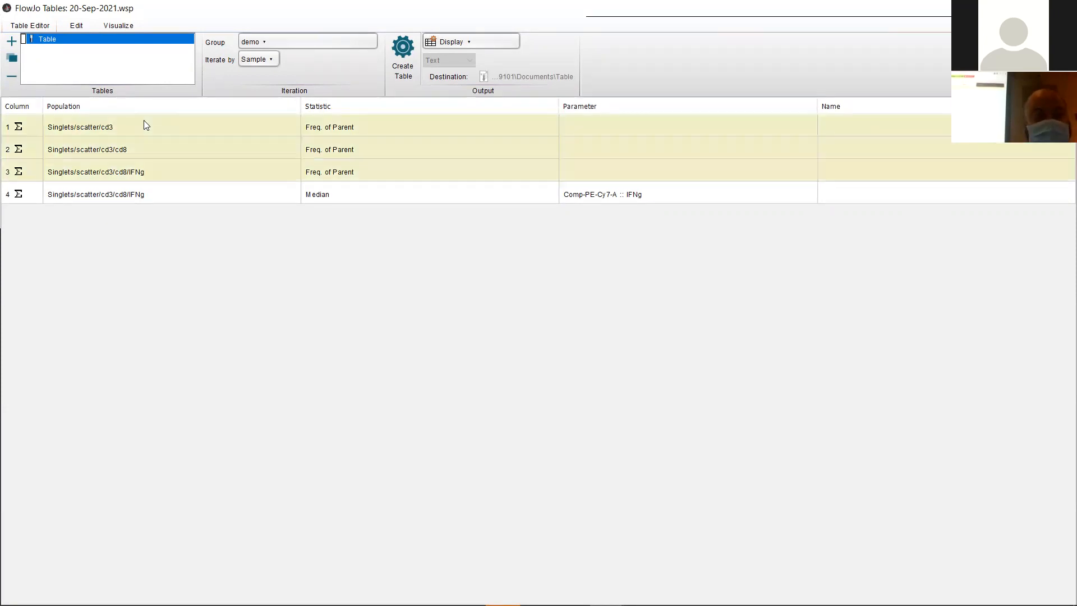
{"action": "key", "text": "shift+Down"}
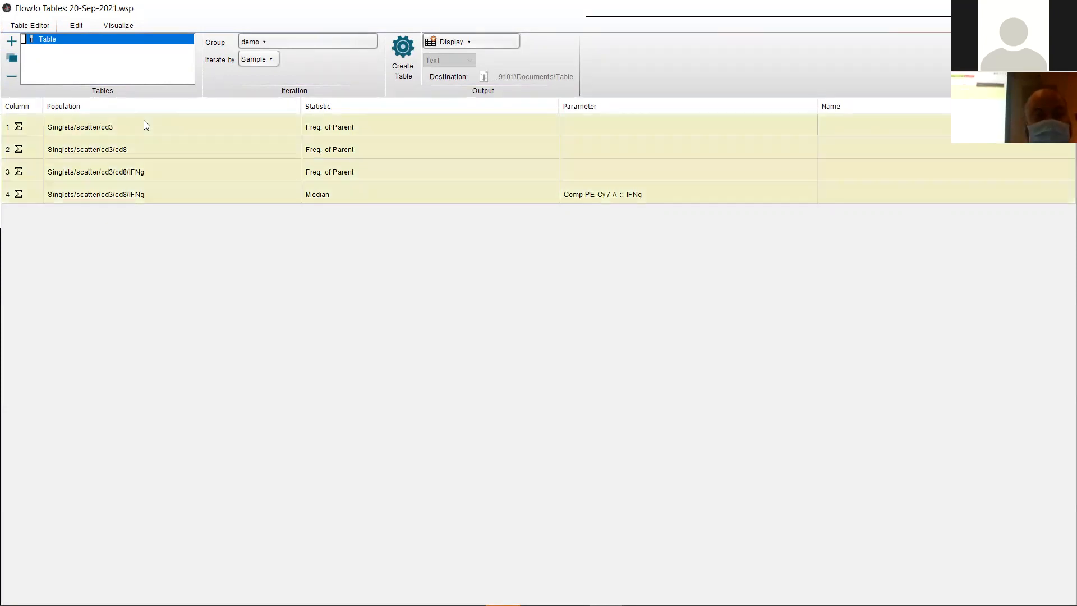
{"action": "left_click", "coordinate": [118, 26]}
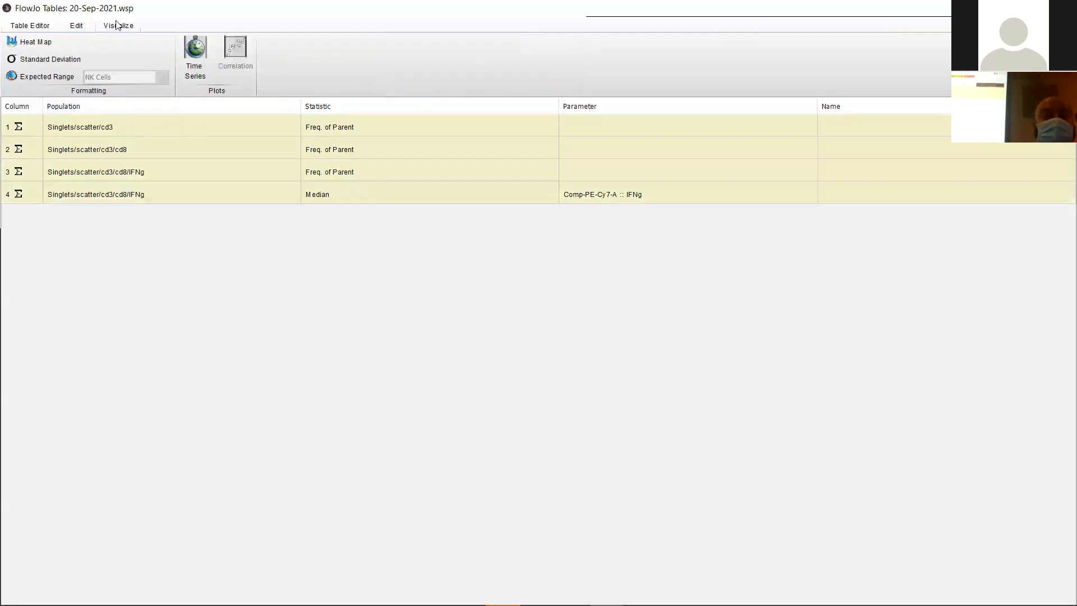
{"action": "left_click", "coordinate": [40, 45]}
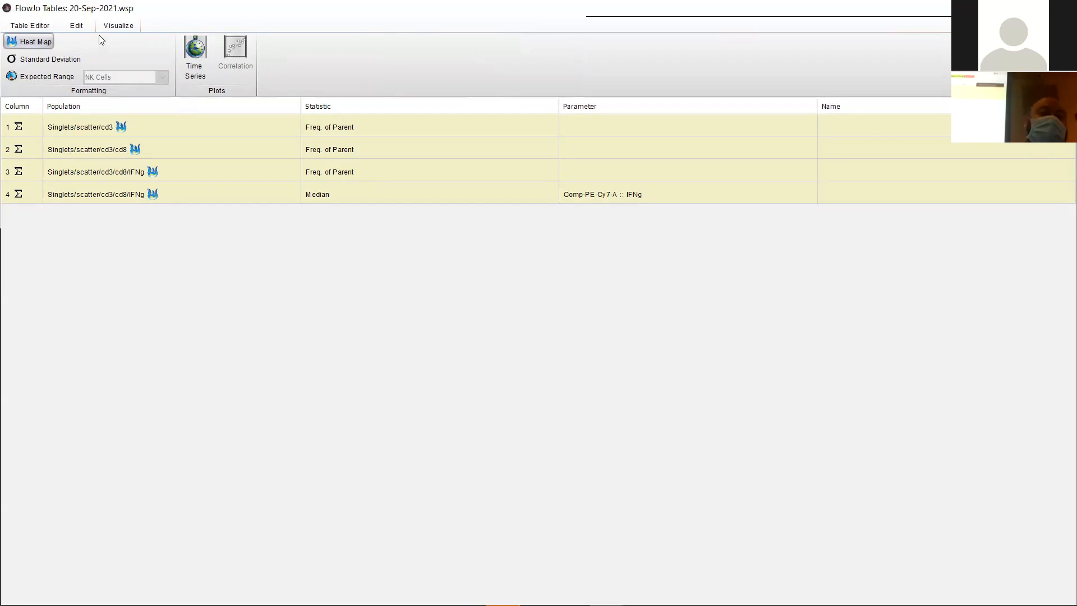
- Generate the table on screen for the demo group and widen the result window so the headers and sample names are readable
{"action": "left_click", "coordinate": [30, 26]}
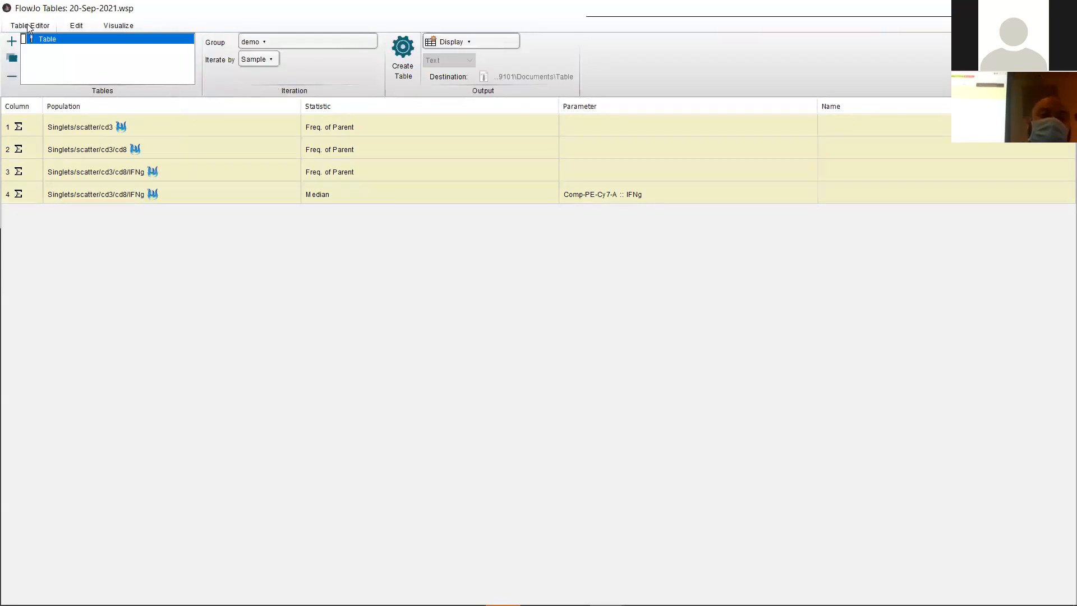
{"action": "left_click", "coordinate": [401, 72]}
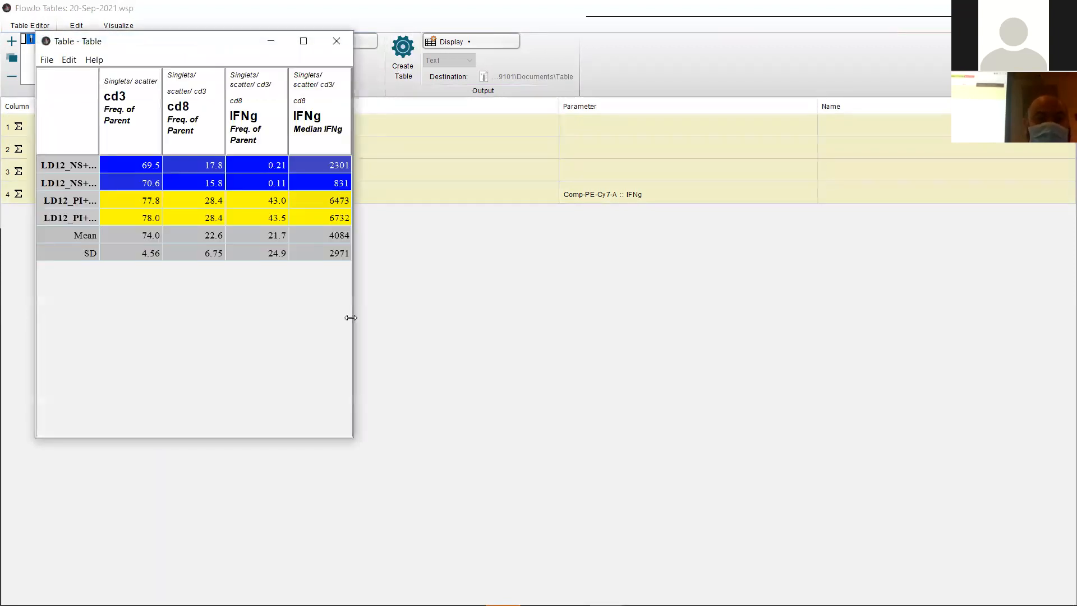
{"action": "left_click_drag", "start_coordinate": [354, 317], "coordinate": [525, 321]}
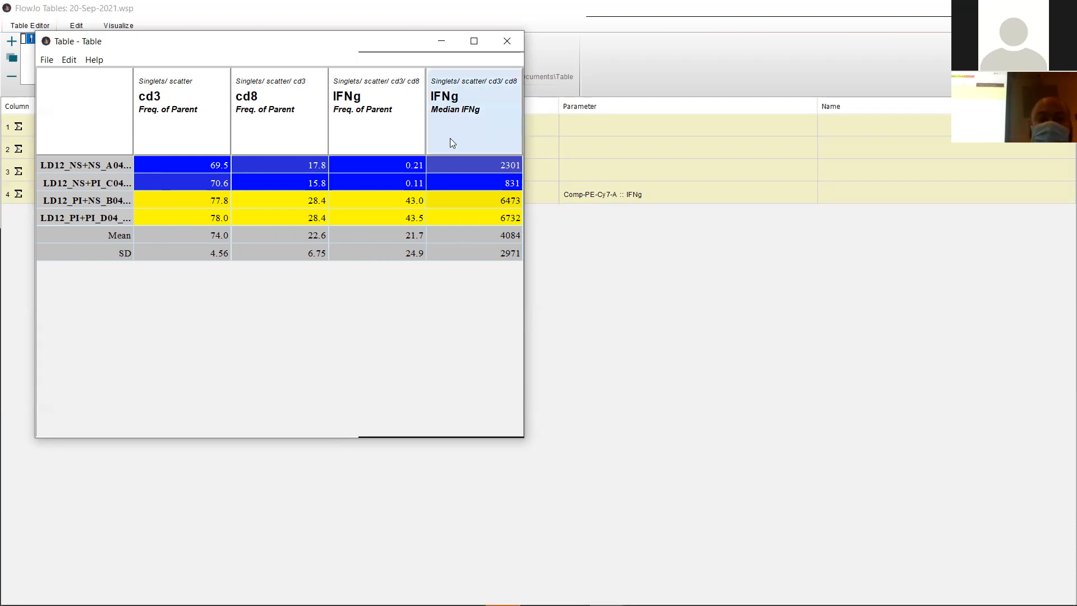
- Sort the samples by median IFNg in descending and ascending order, and close the result table
{"action": "left_click", "coordinate": [473, 127]}
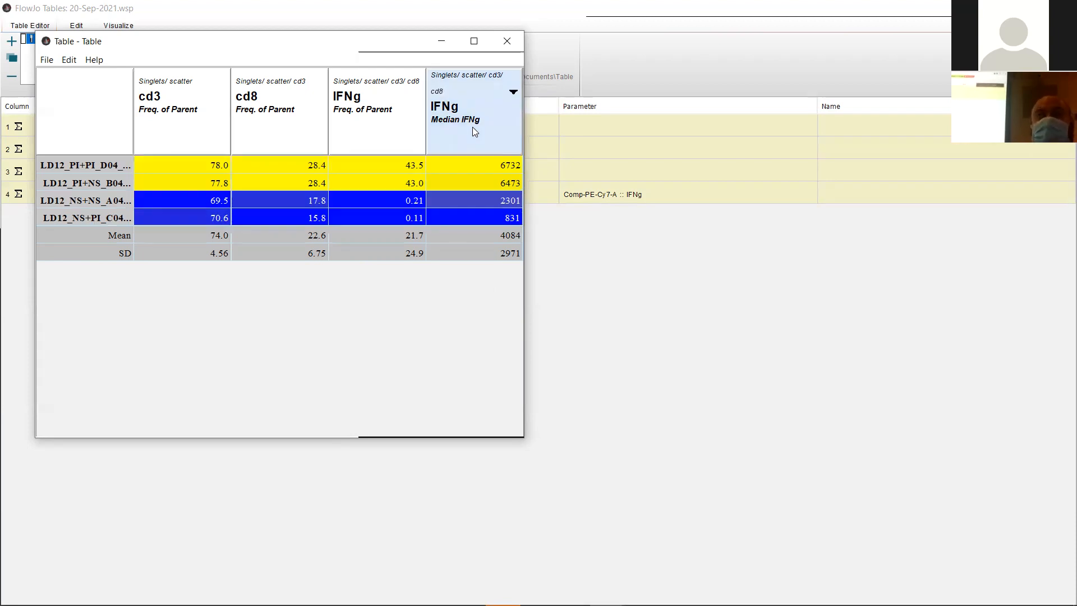
{"action": "left_click", "coordinate": [472, 127]}
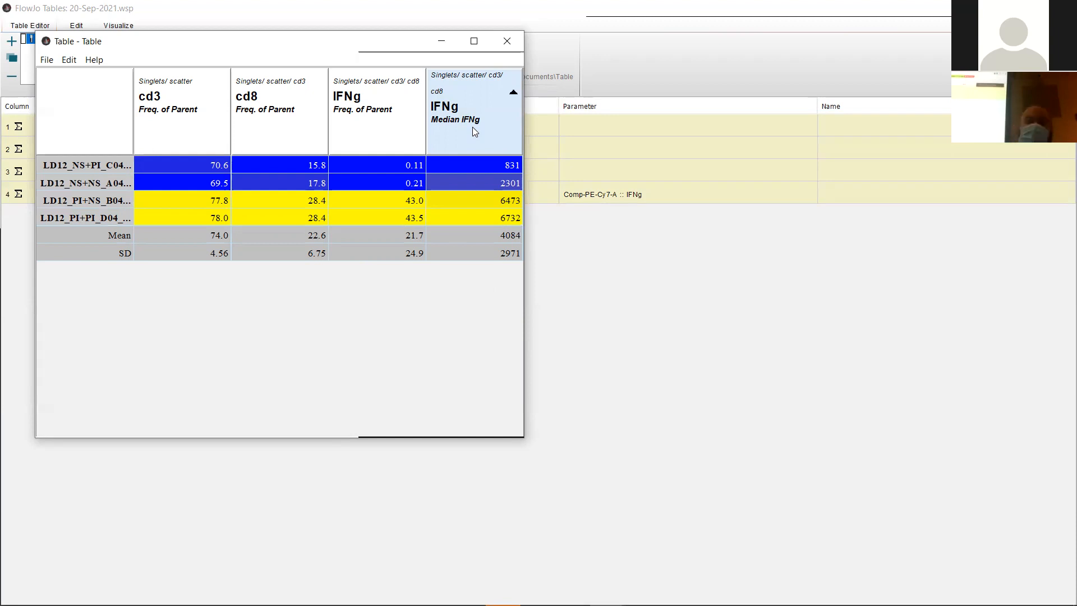
{"action": "left_click", "coordinate": [507, 41]}
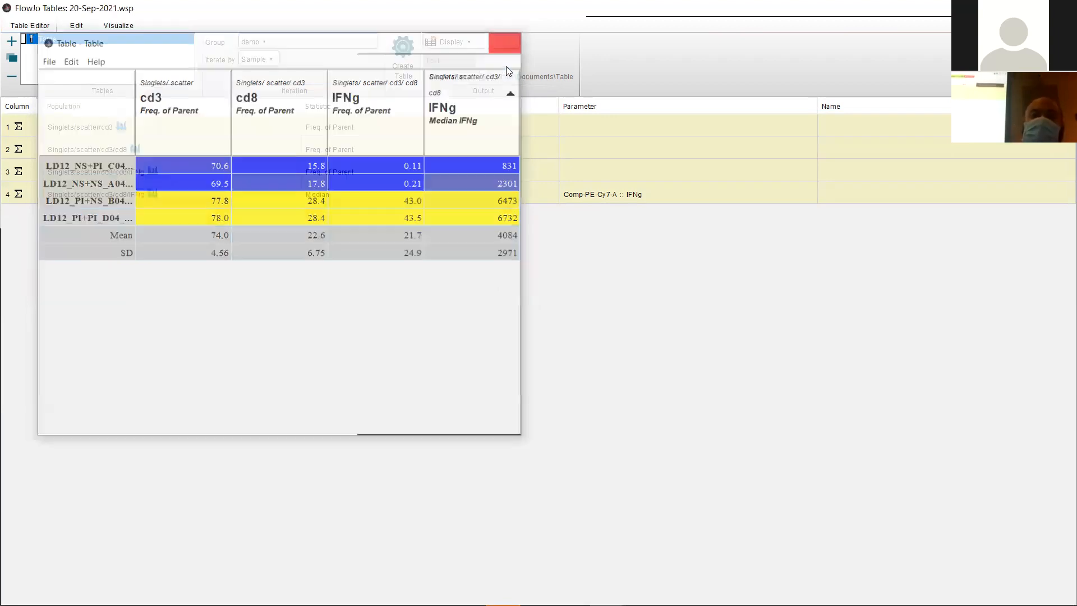
- Set the table output to an Excel file named Table, saved on the Desktop
{"action": "left_click", "coordinate": [440, 44]}
{"action": "left_click", "coordinate": [561, 97]}
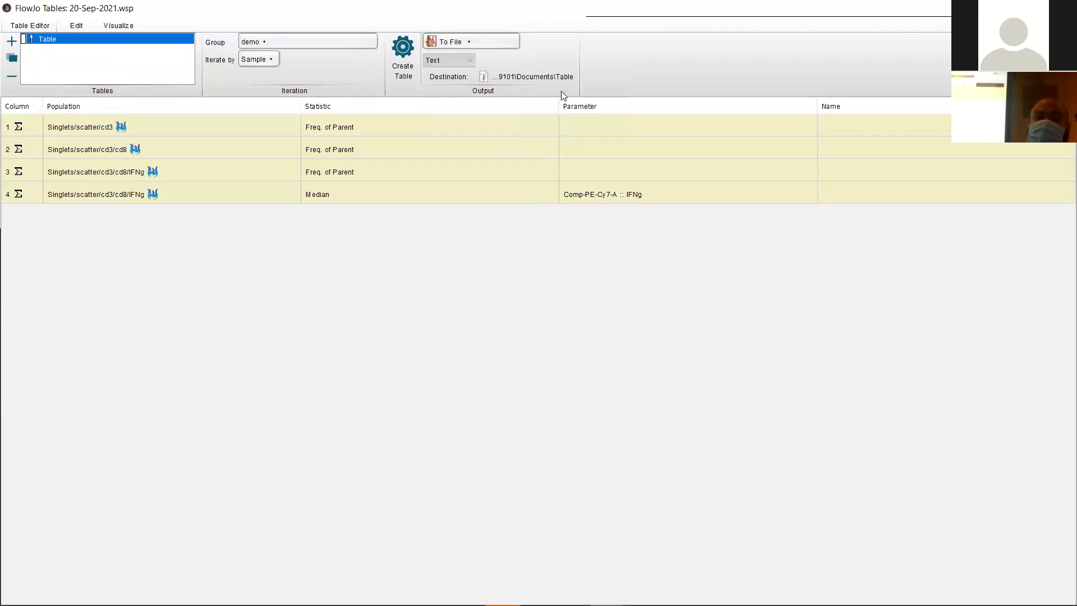
{"action": "left_click", "coordinate": [465, 65]}
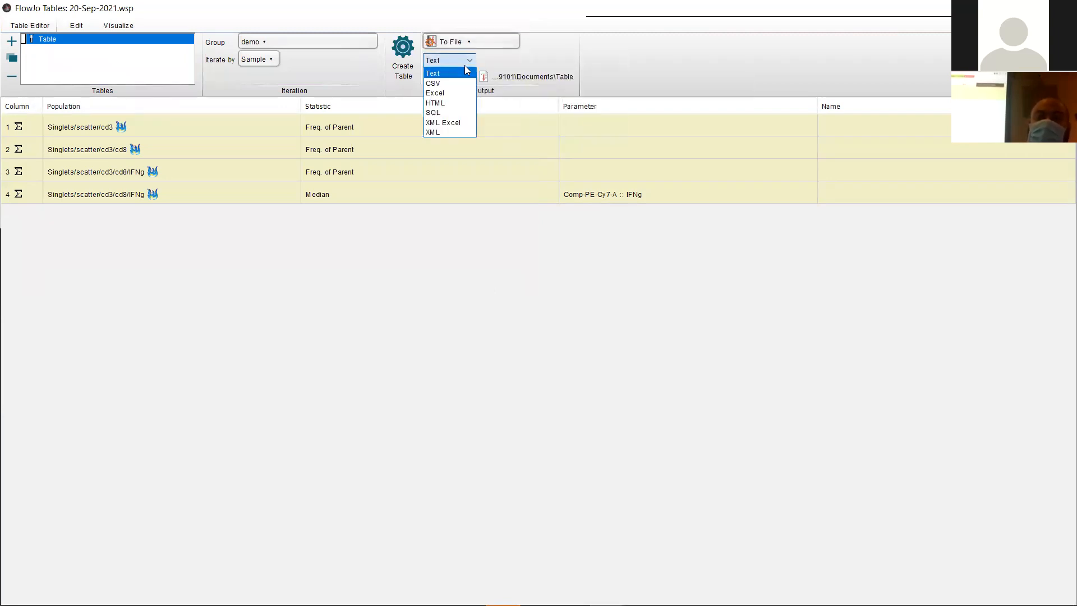
{"action": "left_click", "coordinate": [436, 94]}
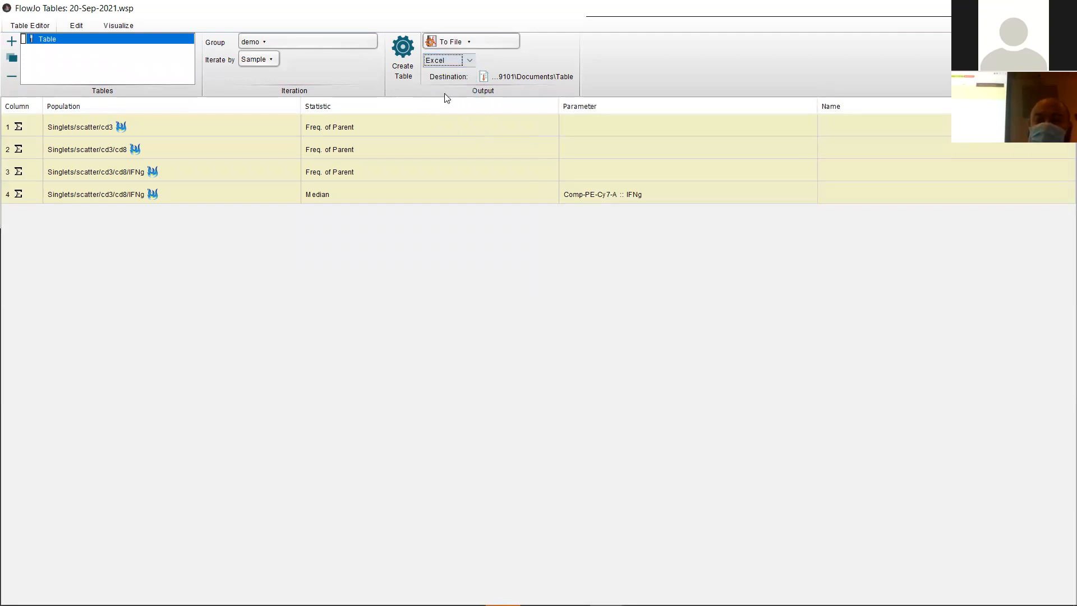
{"action": "left_click", "coordinate": [514, 79]}
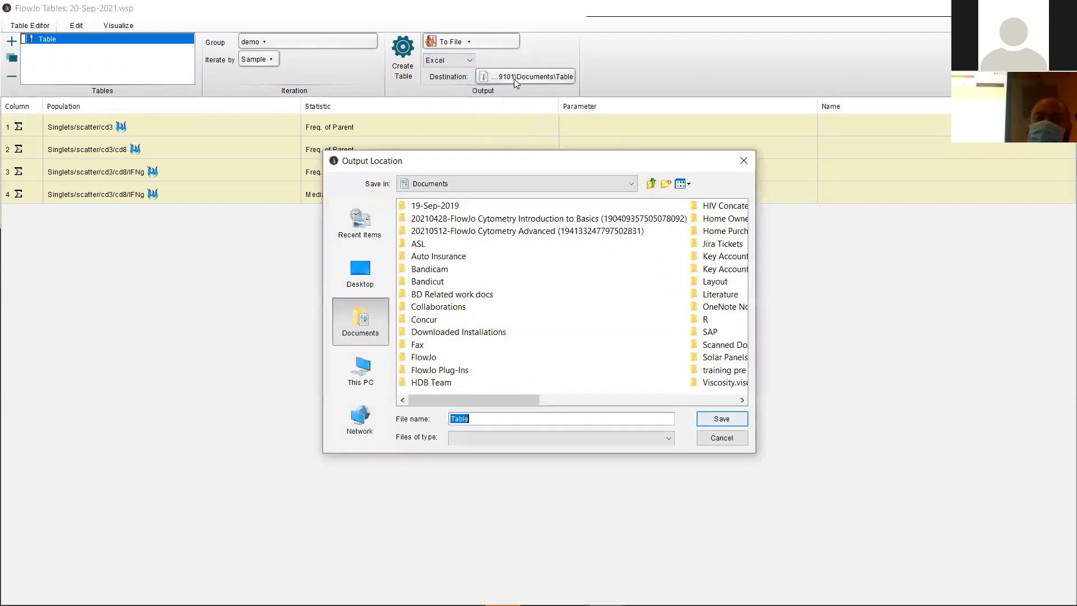
{"action": "left_click", "coordinate": [360, 272]}
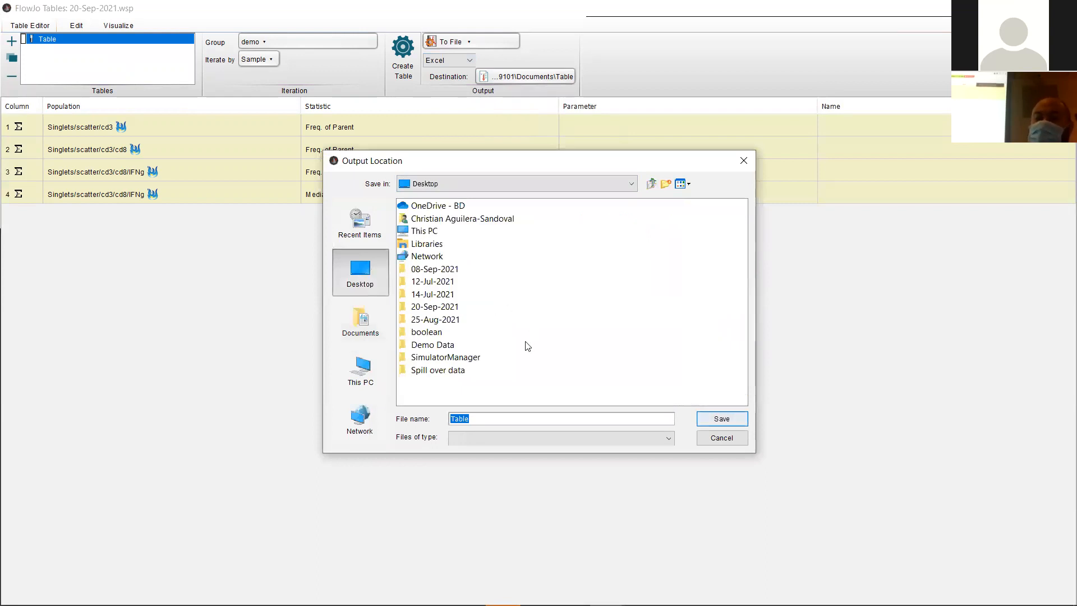
{"action": "left_click", "coordinate": [712, 424]}
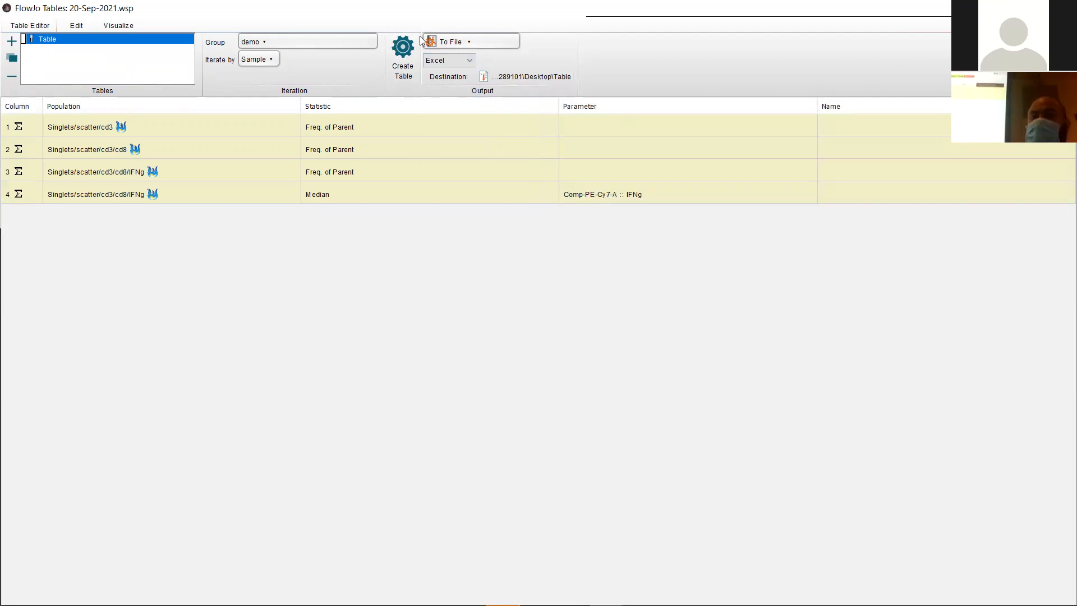
- Open the exported Table.xls from the Desktop in Excel to review its statistics, and close the workbook
{"action": "key", "text": "super+d"}
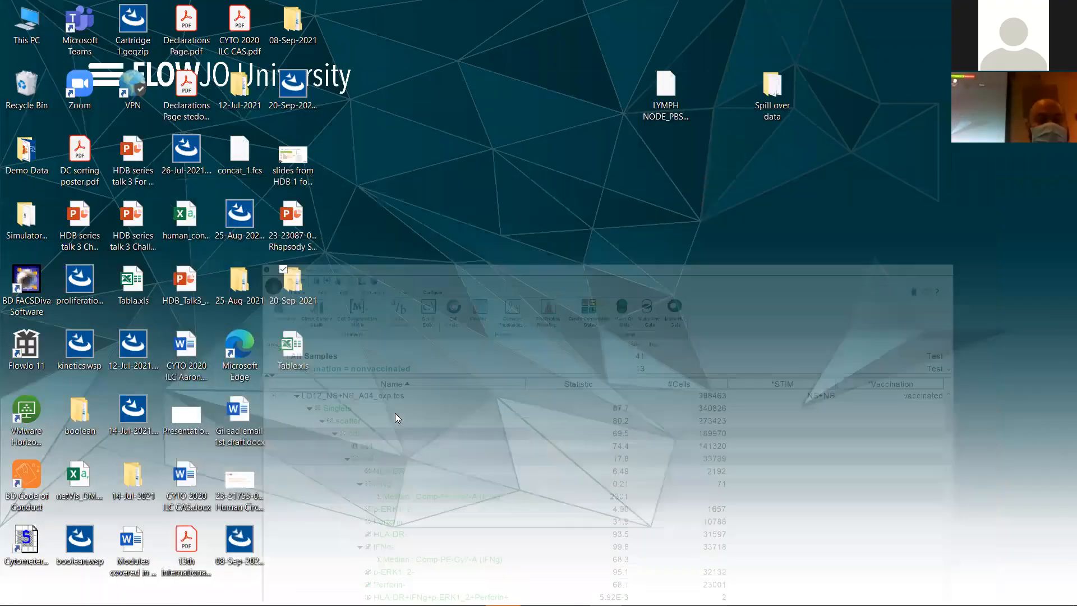
{"action": "double_click", "coordinate": [292, 353]}
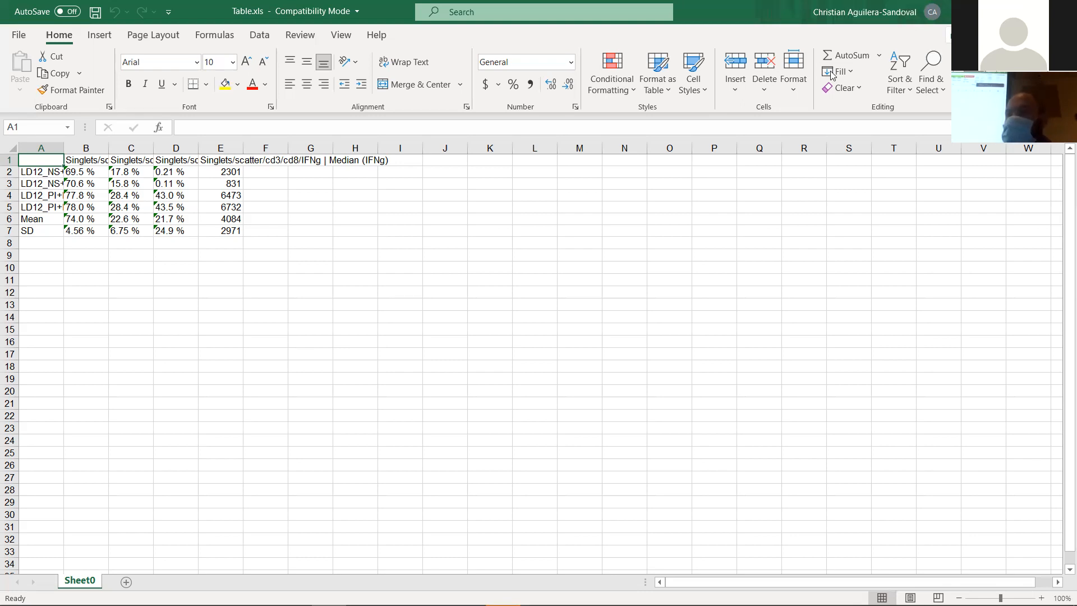
{"action": "left_click", "coordinate": [1064, 11]}
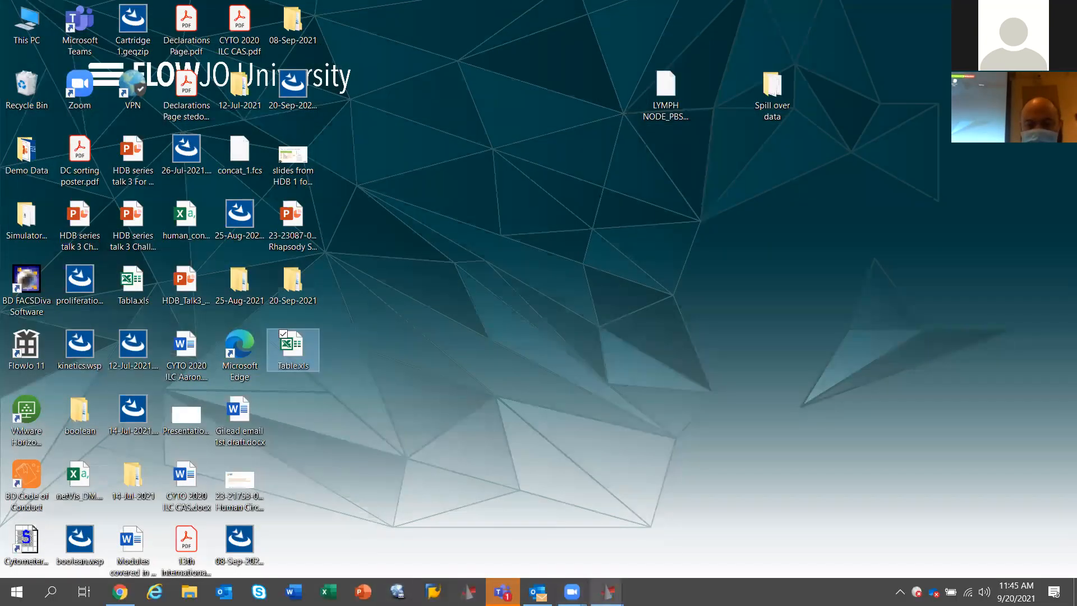
- Switch back to the FlowJo Tables window and close it
{"action": "left_click", "coordinate": [608, 592]}
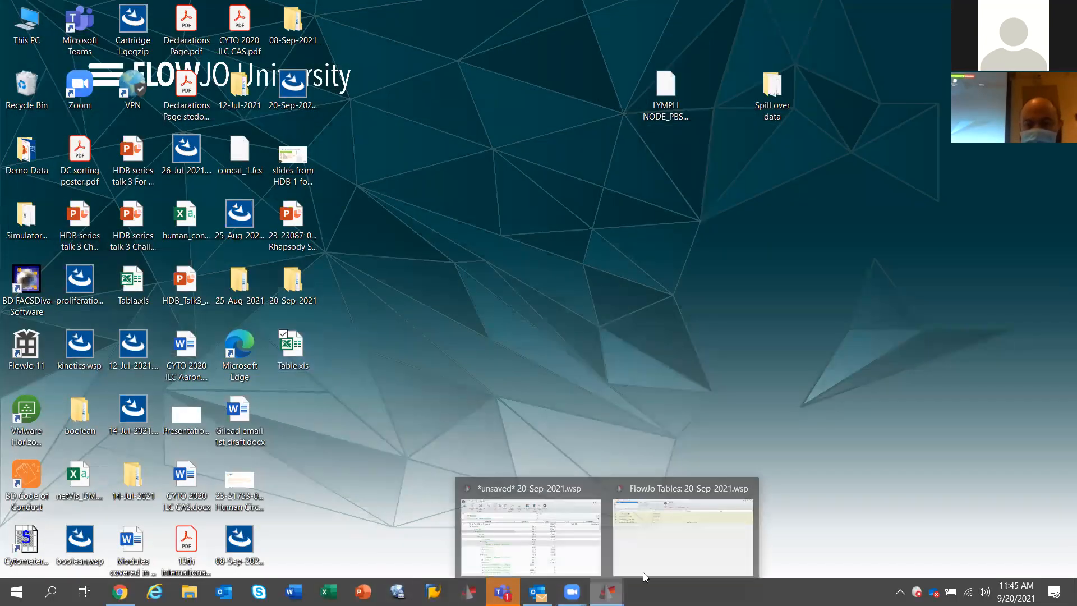
{"action": "left_click", "coordinate": [648, 540]}
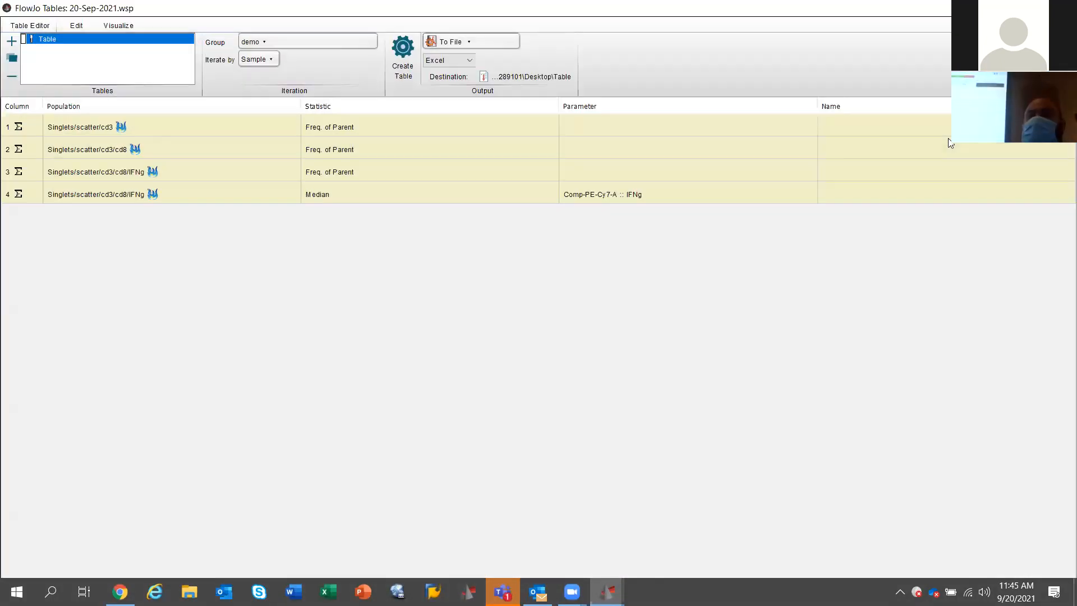
{"action": "left_click", "coordinate": [1059, 8]}
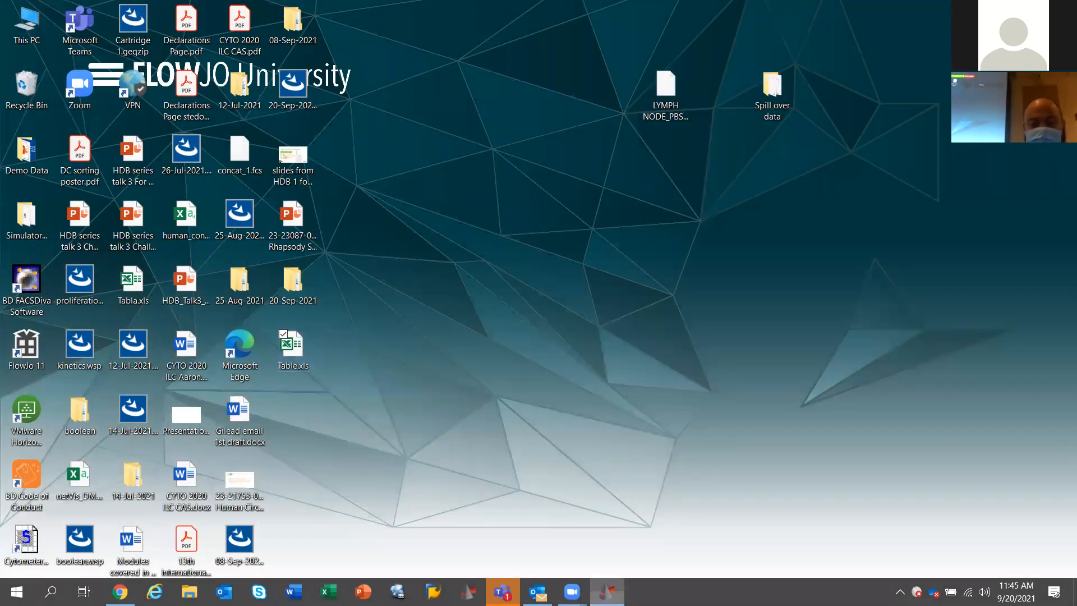
- Return to the FlowJo workspace and open the Layout Editor in a maximized window
{"action": "left_click", "coordinate": [607, 591]}
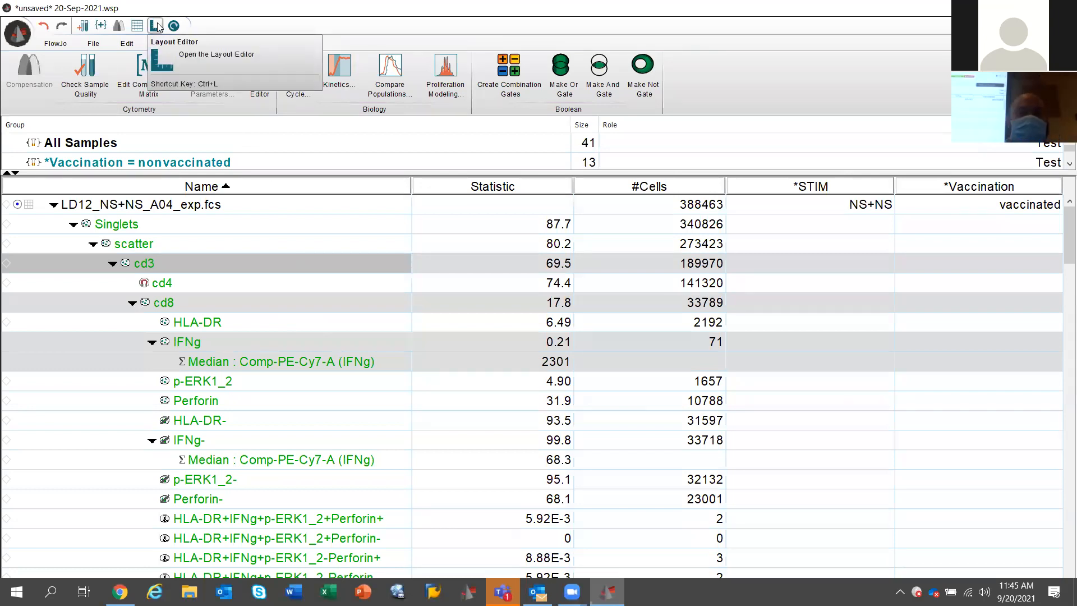
{"action": "left_click", "coordinate": [156, 26]}
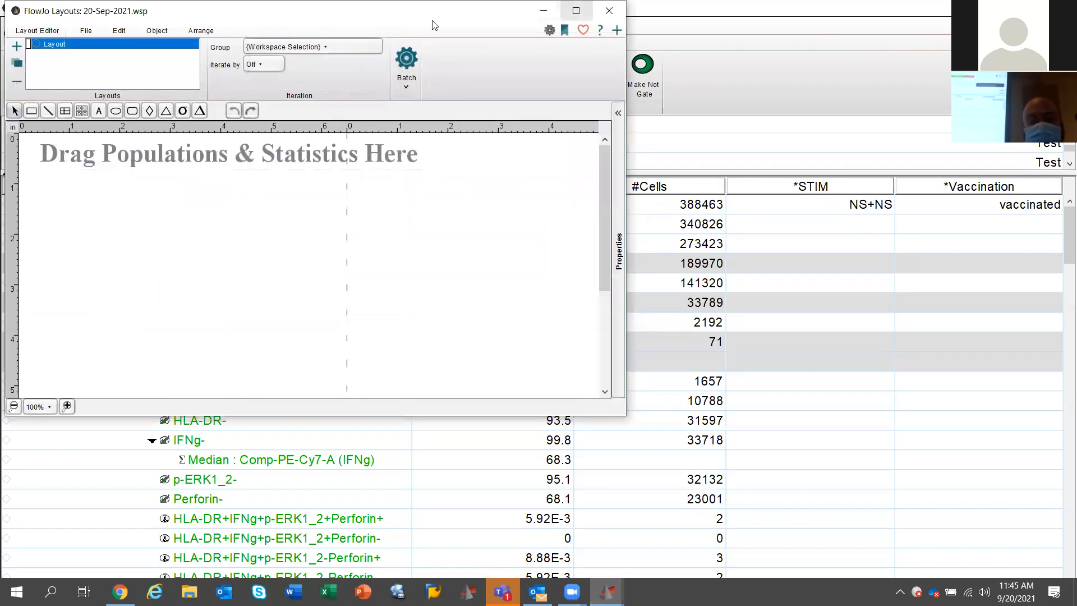
{"action": "left_click", "coordinate": [575, 14]}
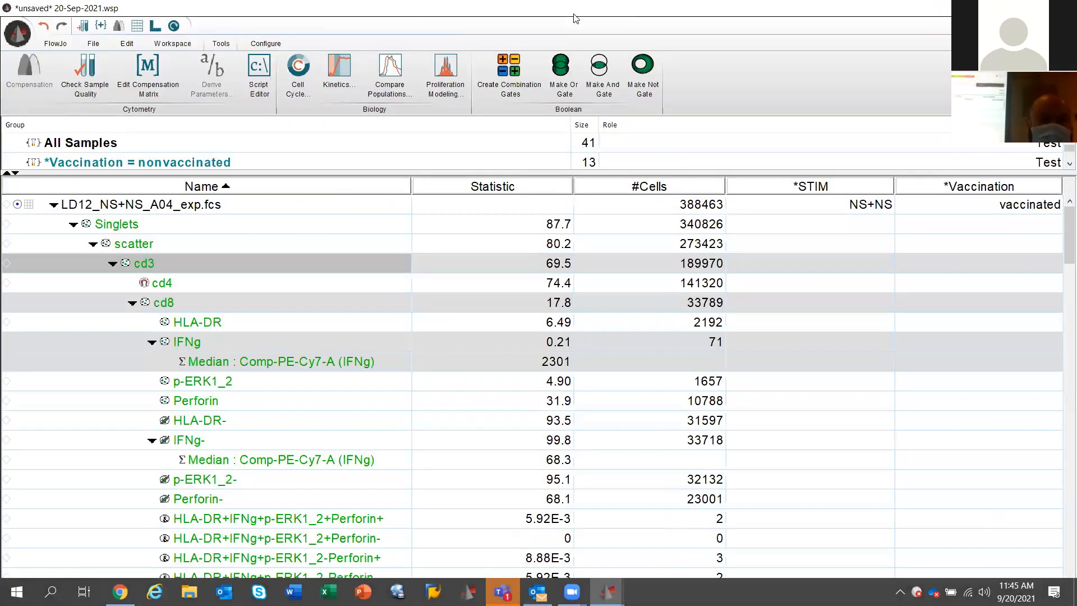
- Add cd4 to the selected populations and place the cd3, cd4, cd8 and IFNg plots of LD12_NS+NS_A04_exp.fcs in the layout
{"action": "left_click", "coordinate": [247, 281]}
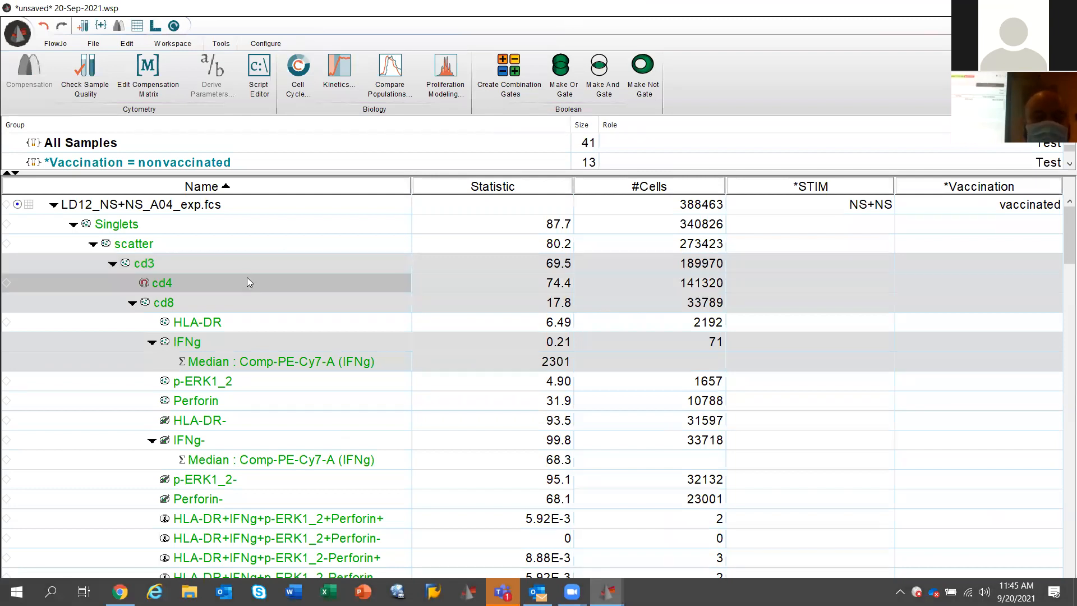
{"action": "left_click_drag", "start_coordinate": [240, 264], "coordinate": [324, 46]}
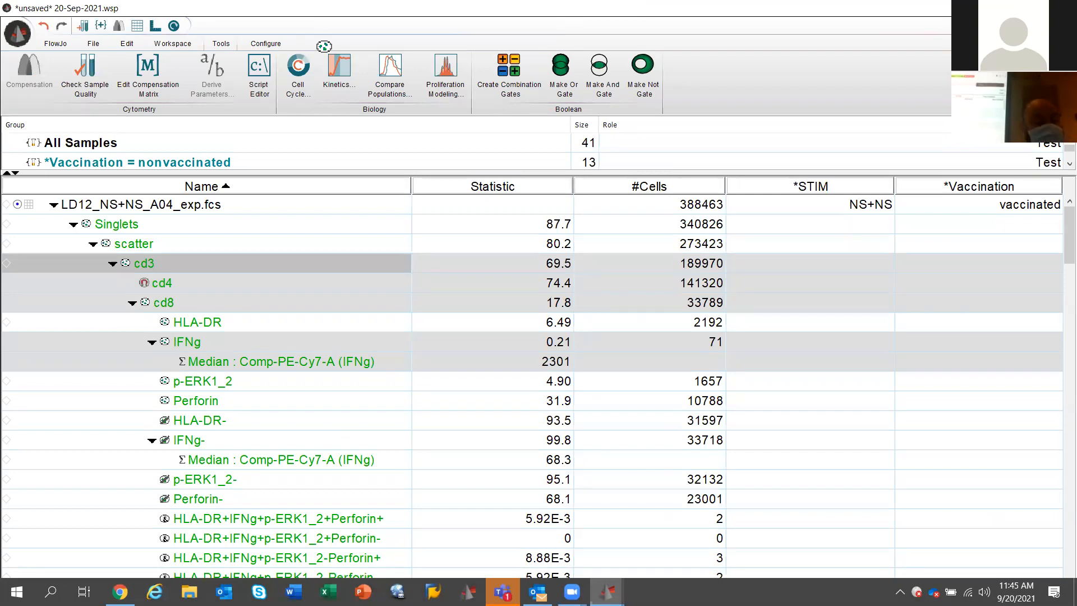
{"action": "left_click_drag", "start_coordinate": [324, 46], "coordinate": [325, 46]}
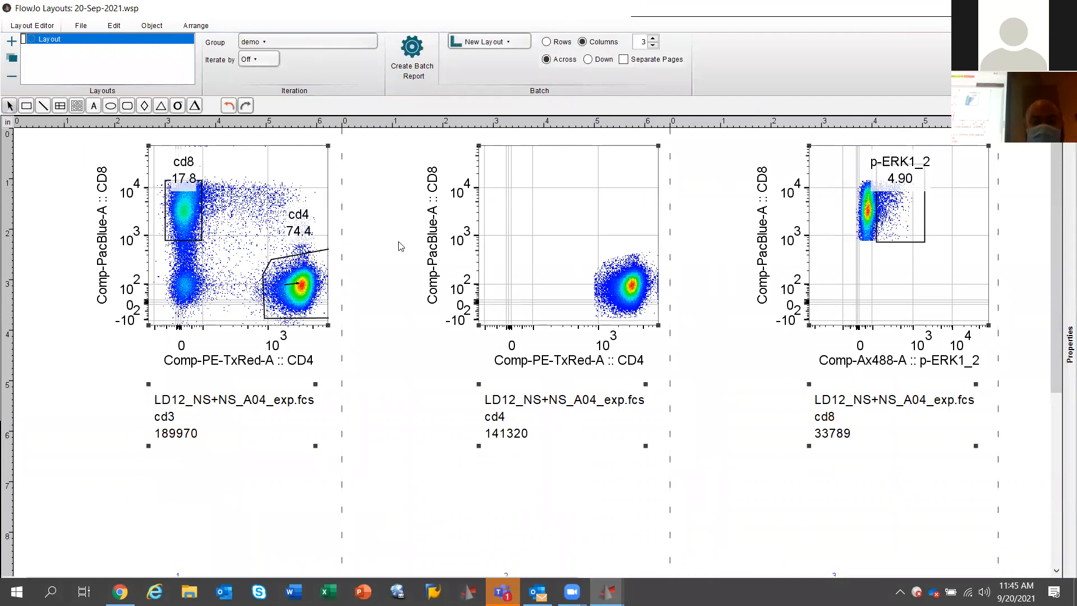
- Delete the cd4 plot from the layout and move the cd8 and IFNg plots closer to the cd3 plot
{"action": "left_click", "coordinate": [549, 252]}
{"action": "key", "text": "Delete"}
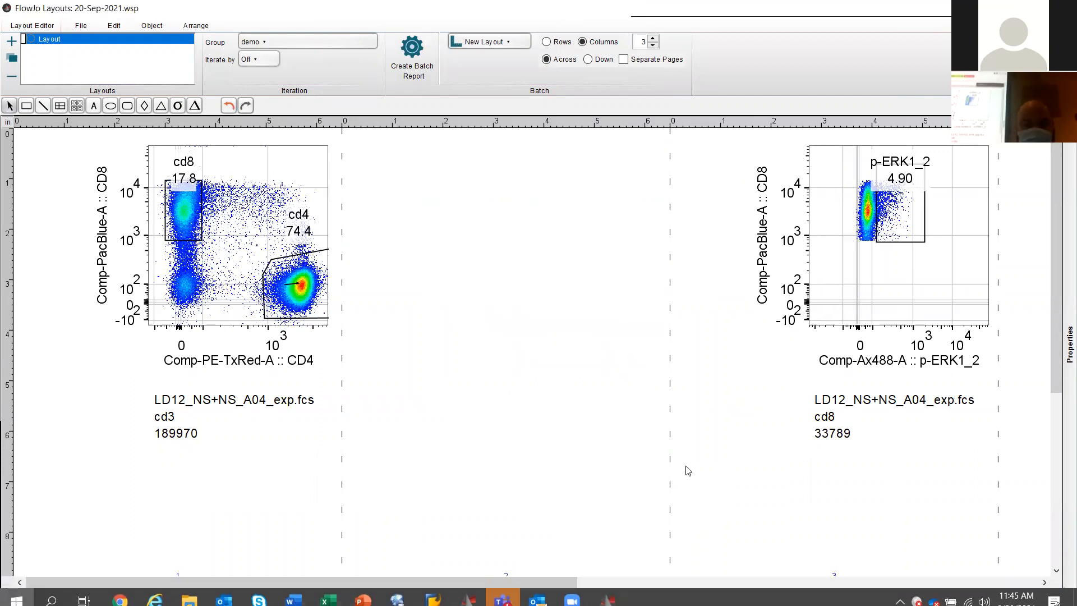
{"action": "left_click_drag", "start_coordinate": [910, 274], "coordinate": [512, 278]}
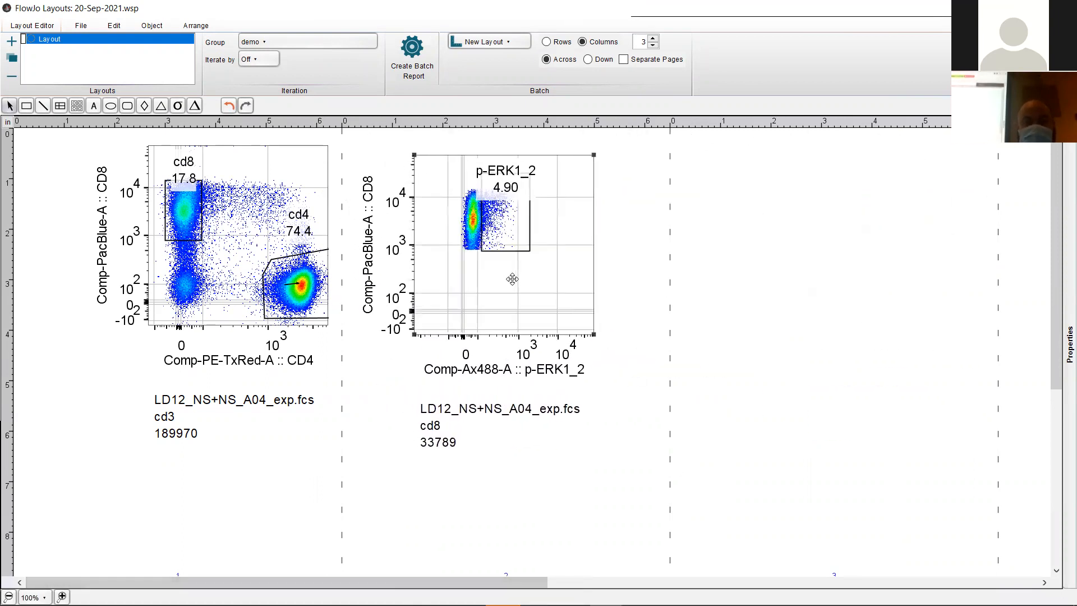
{"action": "left_click_drag", "start_coordinate": [469, 581], "coordinate": [650, 568]}
{"action": "left_click_drag", "start_coordinate": [912, 258], "coordinate": [473, 258]}
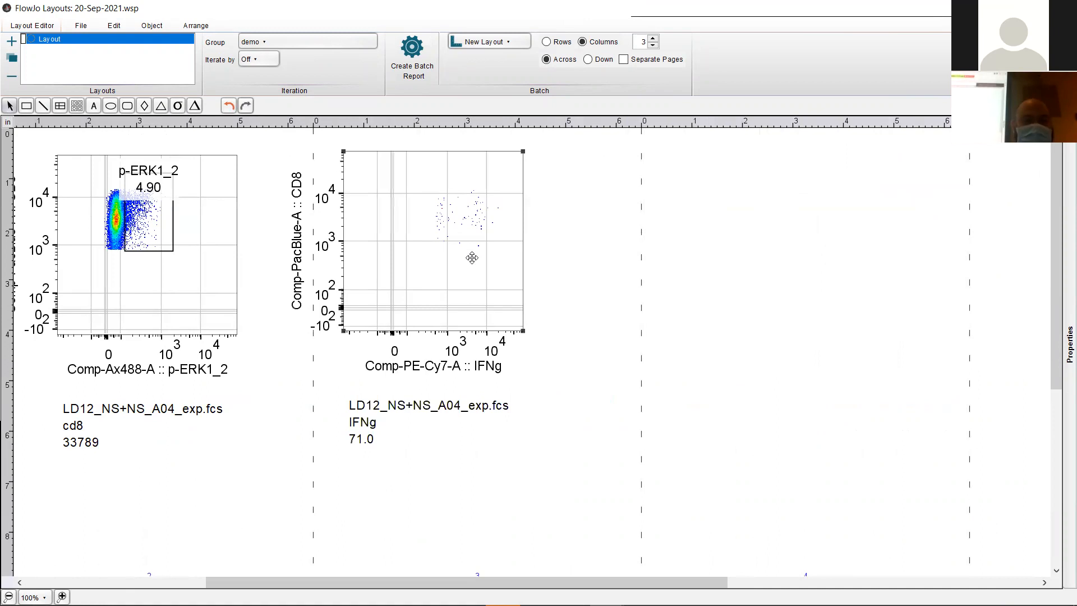
{"action": "left_click", "coordinate": [88, 583]}
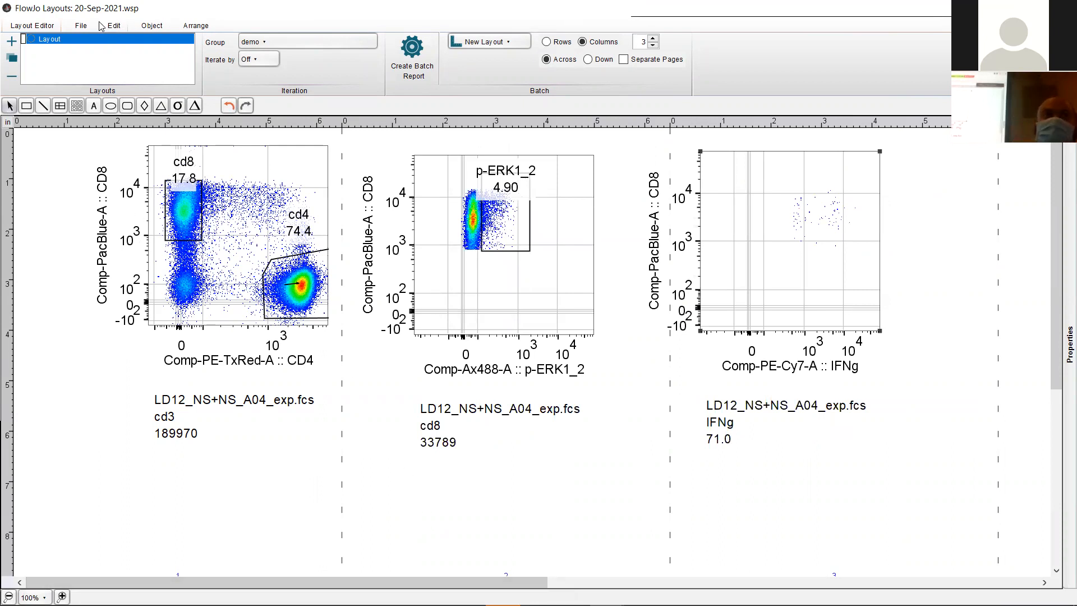
- Align the tops of the cd3, cd8 and IFNg plots and space them evenly in the horizontal direction
{"action": "left_click", "coordinate": [197, 26]}
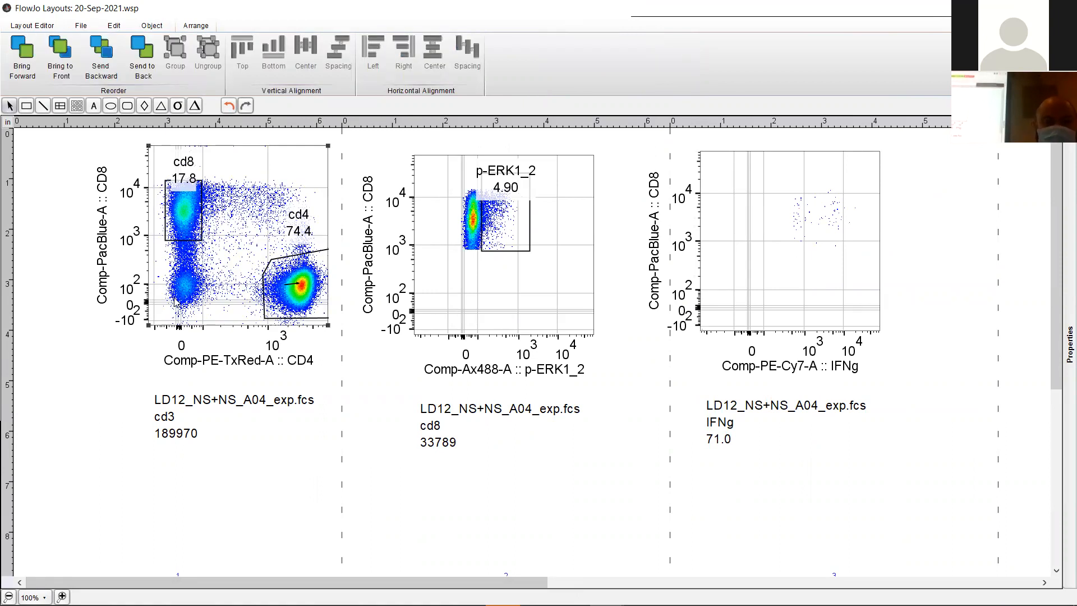
{"action": "left_click", "coordinate": [465, 291], "text": "shift"}
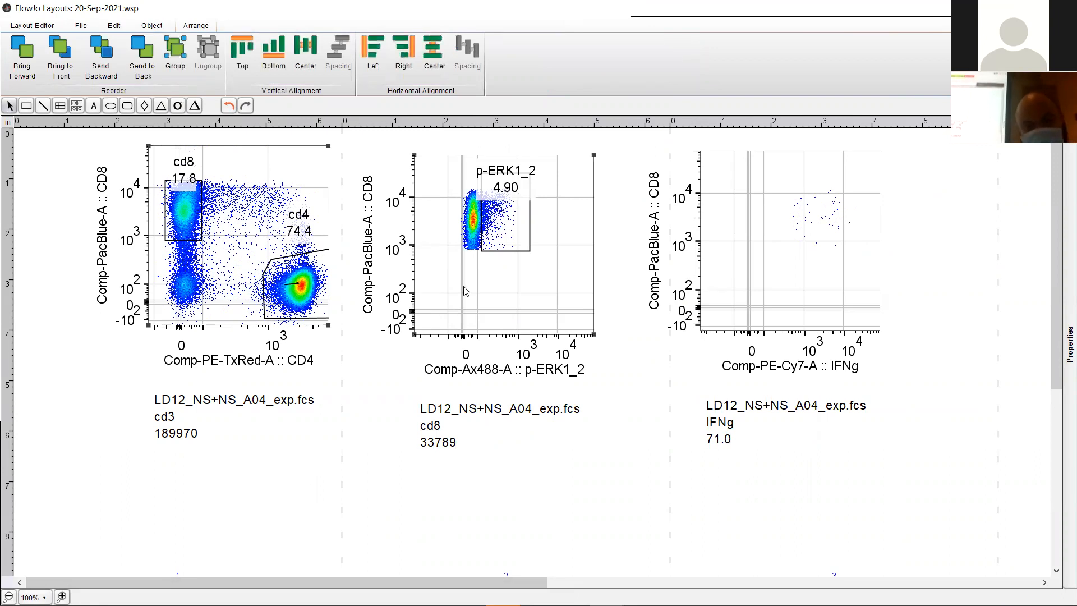
{"action": "left_click", "coordinate": [796, 276], "text": "shift"}
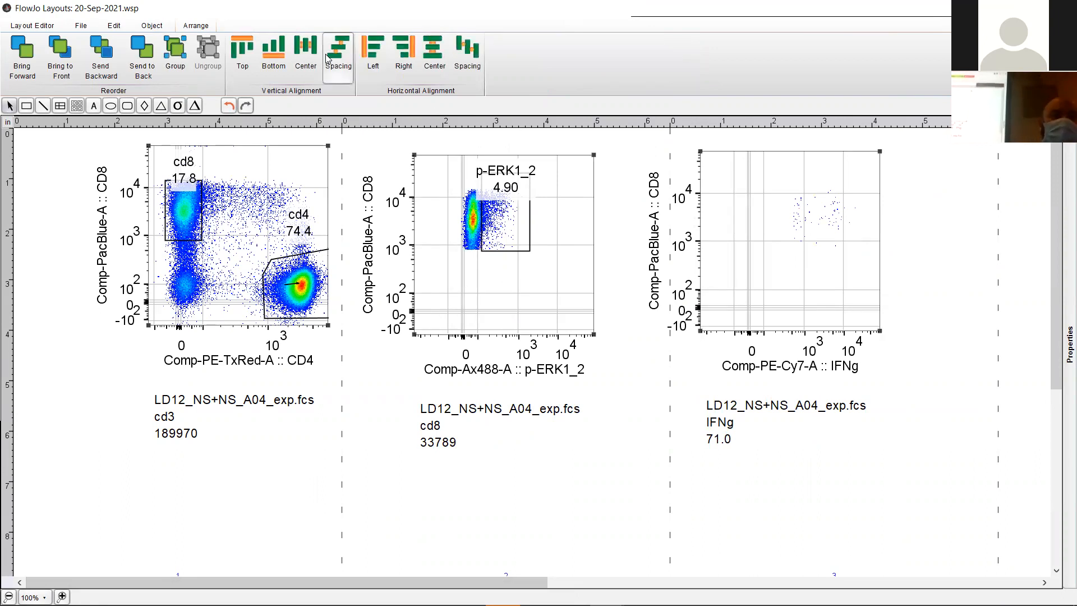
{"action": "left_click", "coordinate": [250, 55]}
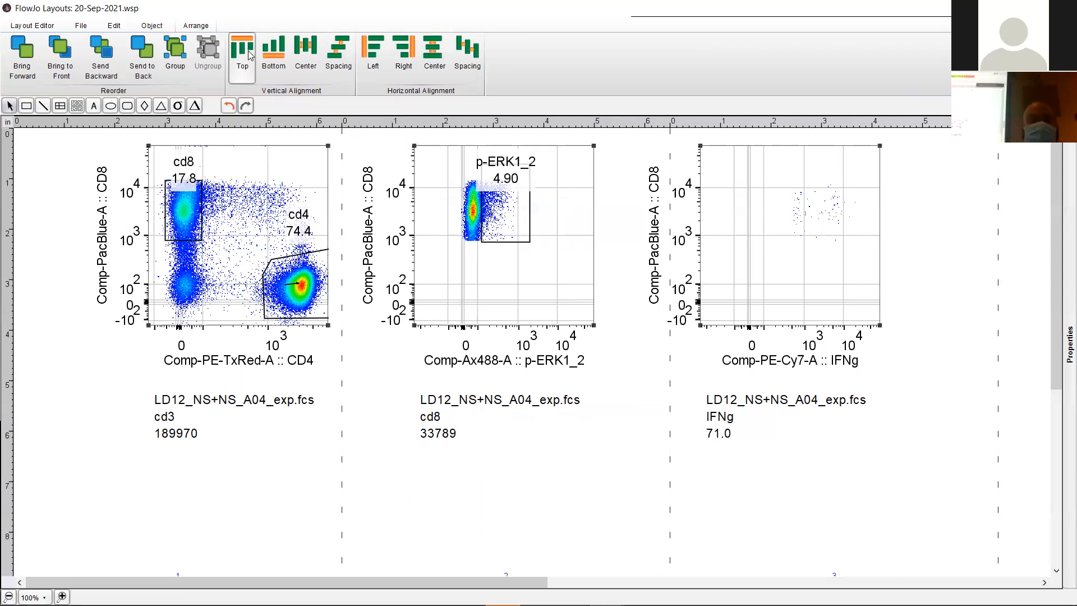
{"action": "left_click", "coordinate": [442, 51]}
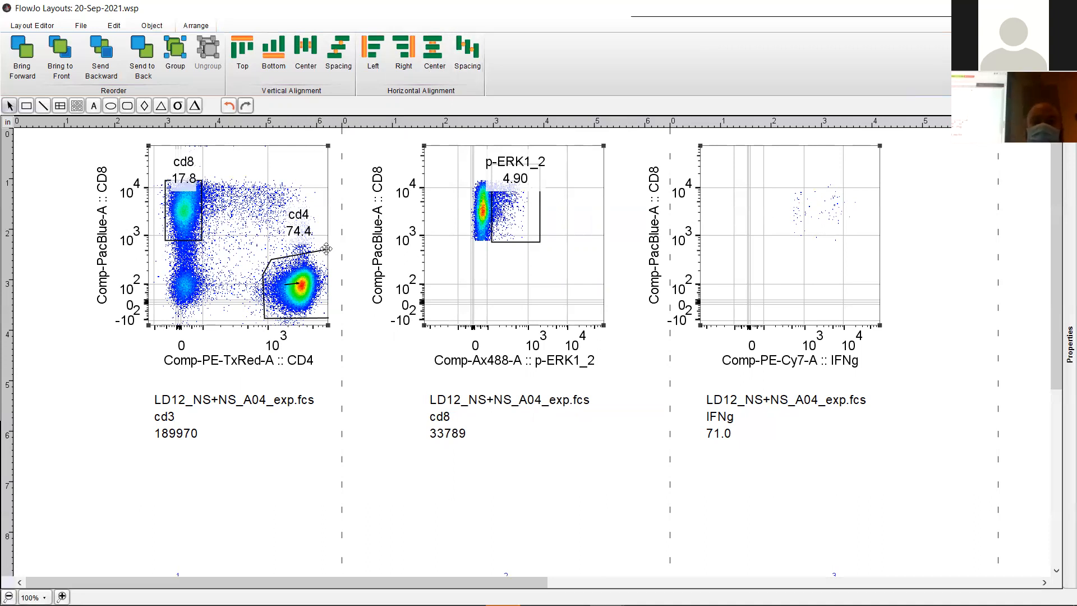
{"action": "left_click", "coordinate": [341, 272]}
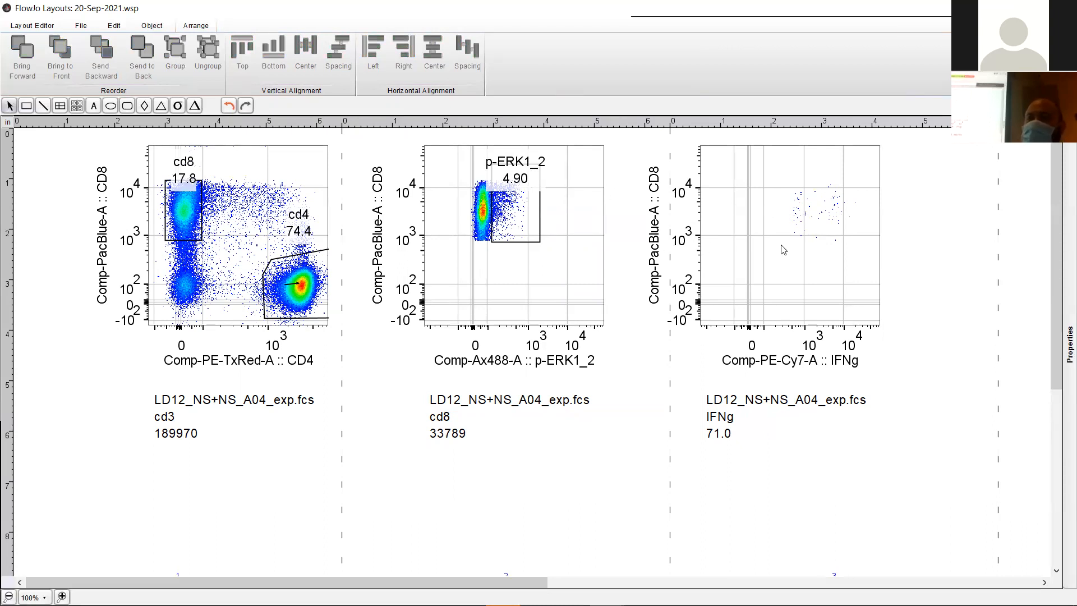
- Set the X axis of the cd8 plot to Comp-PE-Cy7-A :: IFNg
{"action": "double_click", "coordinate": [510, 266]}
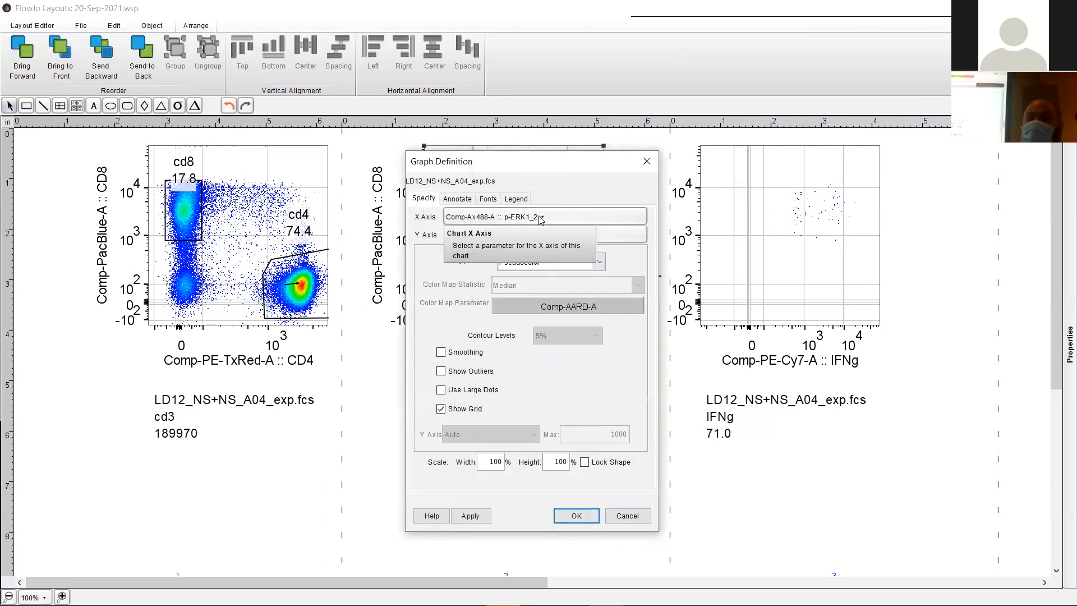
{"action": "left_click", "coordinate": [639, 218]}
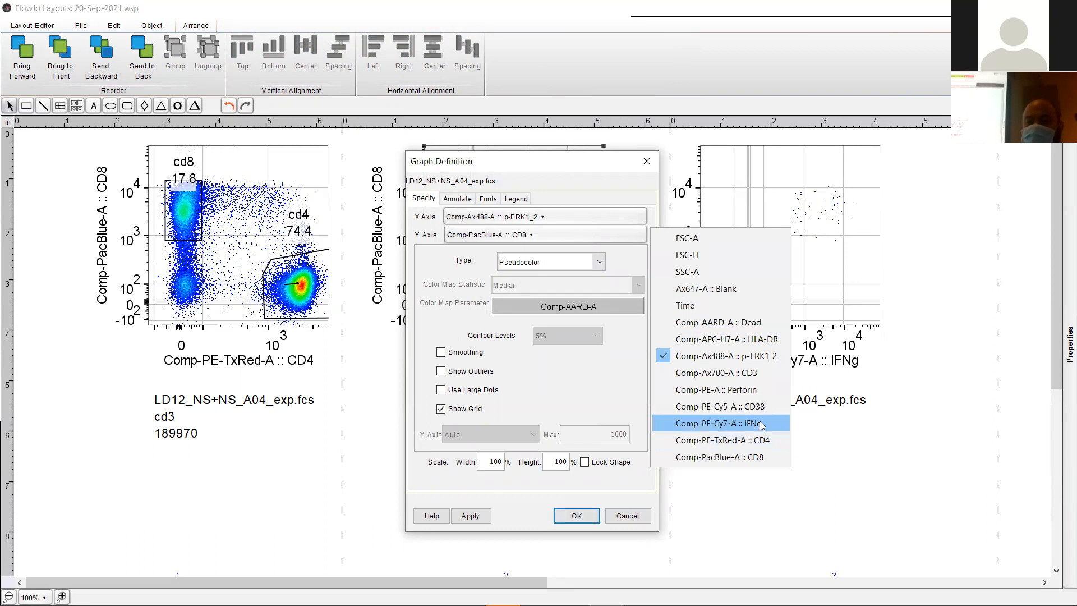
{"action": "left_click", "coordinate": [778, 422]}
{"action": "left_click", "coordinate": [577, 516]}
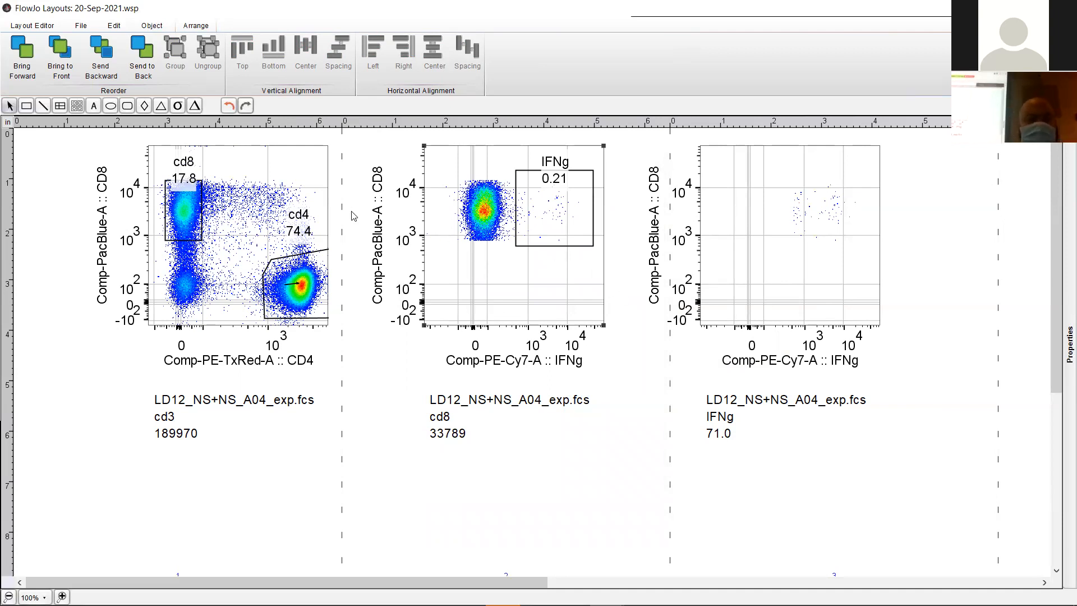
- Change the IFNg population's plot type to Histogram and deselect the plot
{"action": "double_click", "coordinate": [774, 250]}
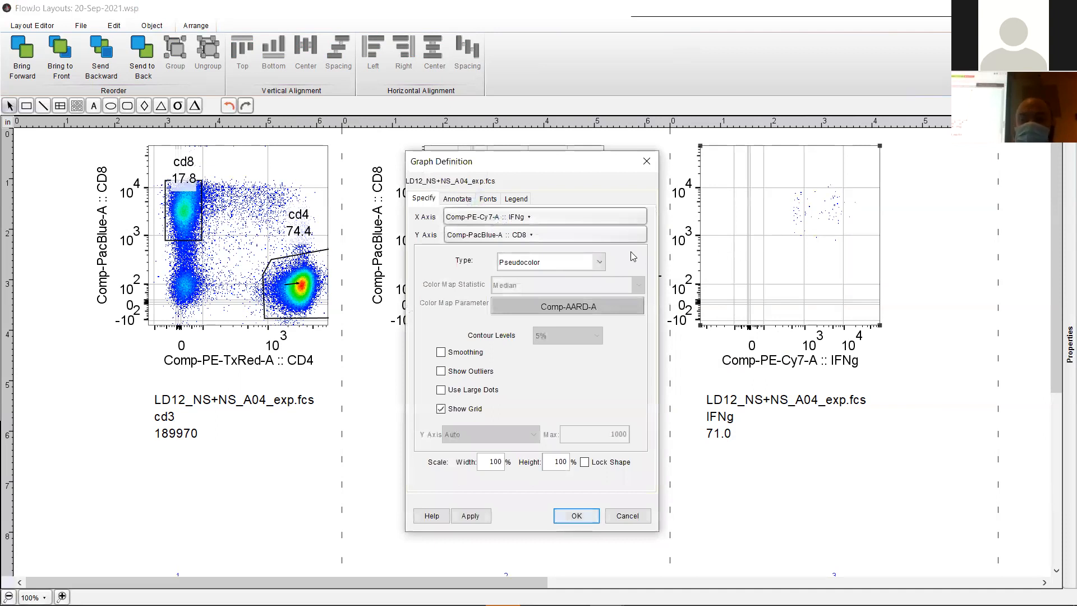
{"action": "left_click", "coordinate": [589, 269]}
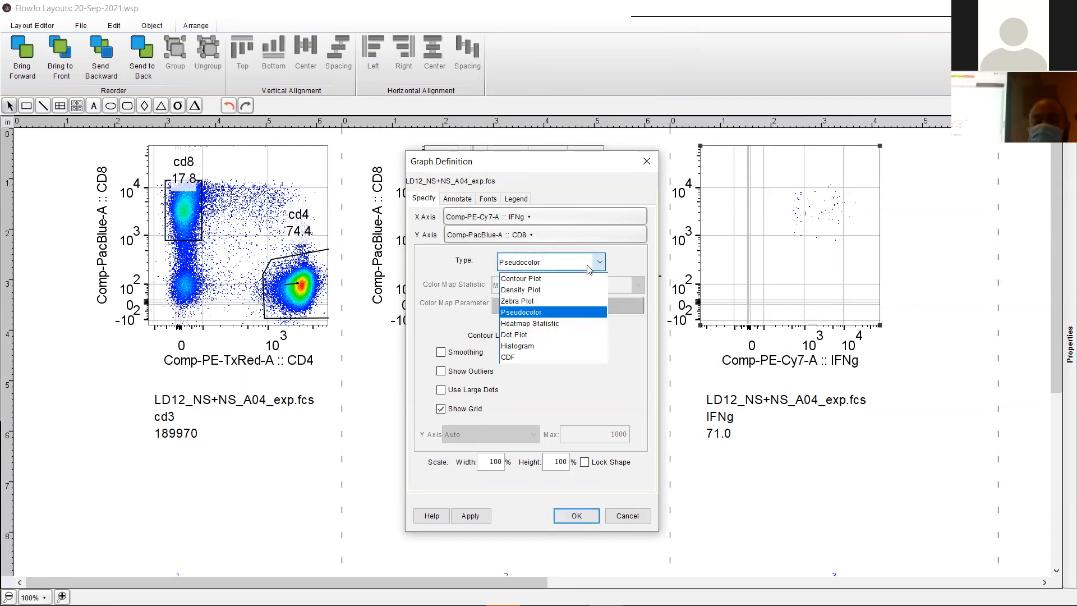
{"action": "left_click", "coordinate": [550, 345]}
{"action": "left_click", "coordinate": [477, 515]}
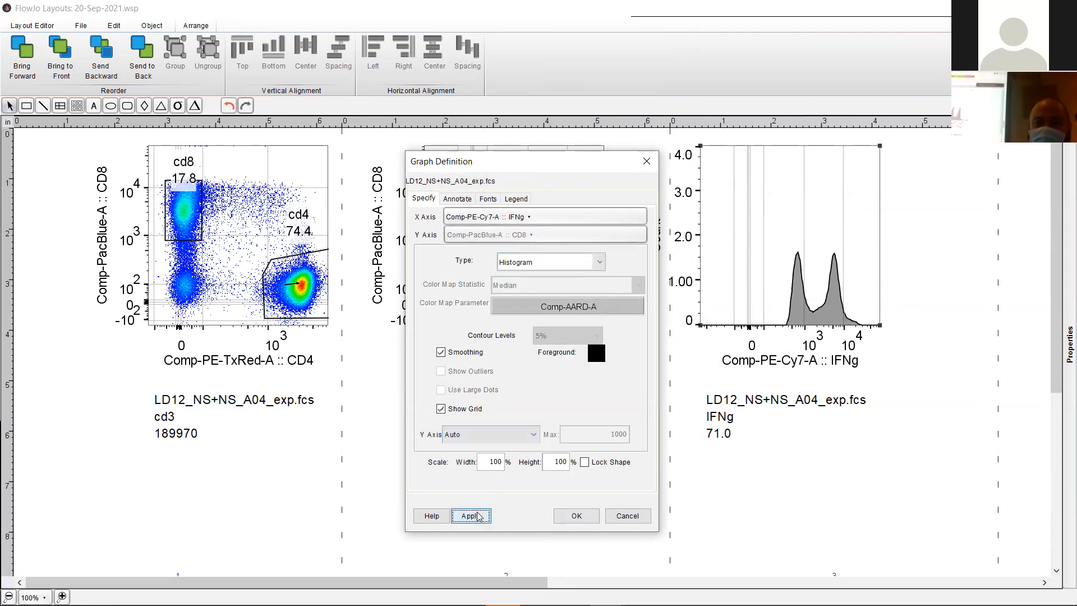
{"action": "left_click", "coordinate": [572, 516]}
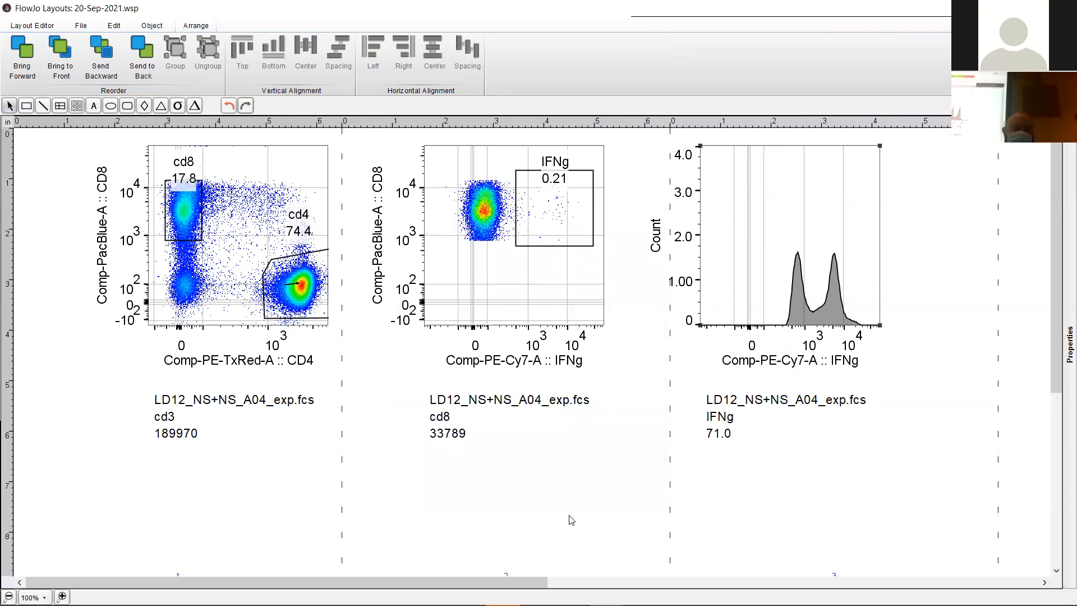
{"action": "left_click", "coordinate": [332, 481]}
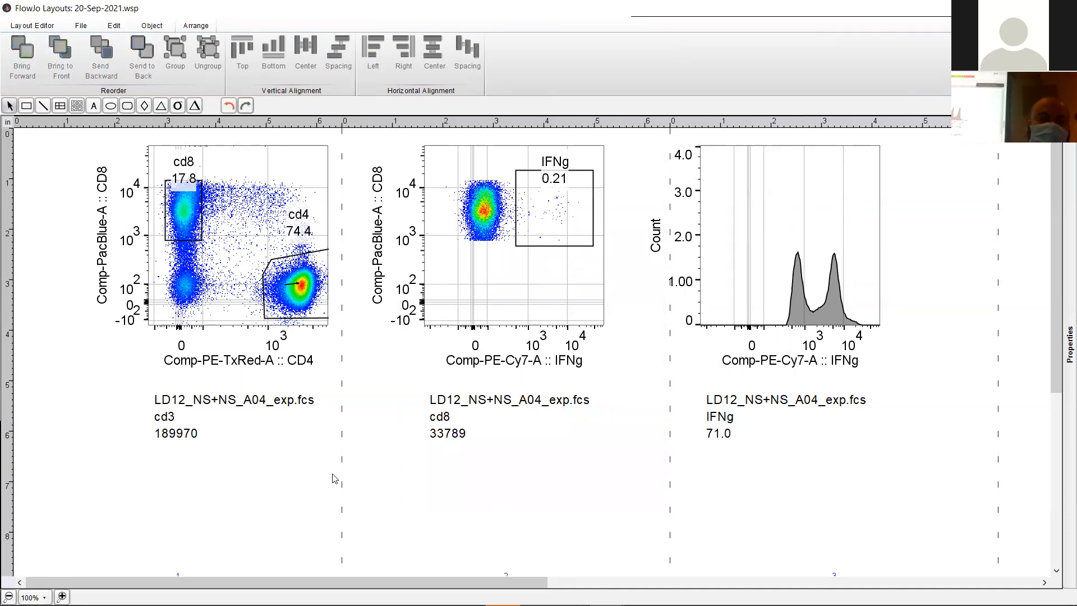
- Label the cd3 plot's X axis CD4 and its Y axis CD8
{"action": "double_click", "coordinate": [258, 236]}
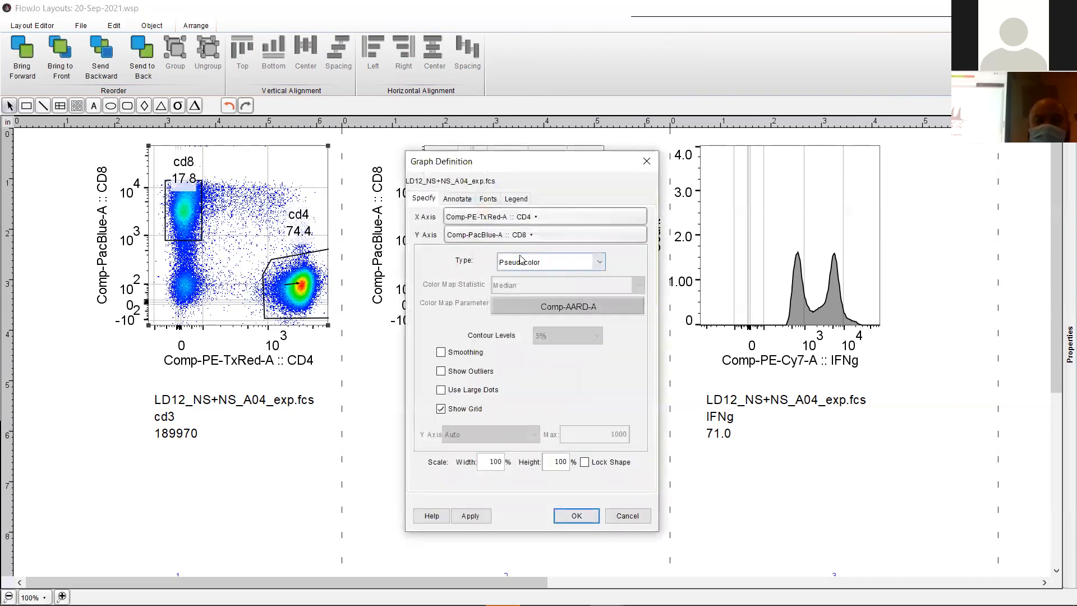
{"action": "left_click", "coordinate": [455, 200]}
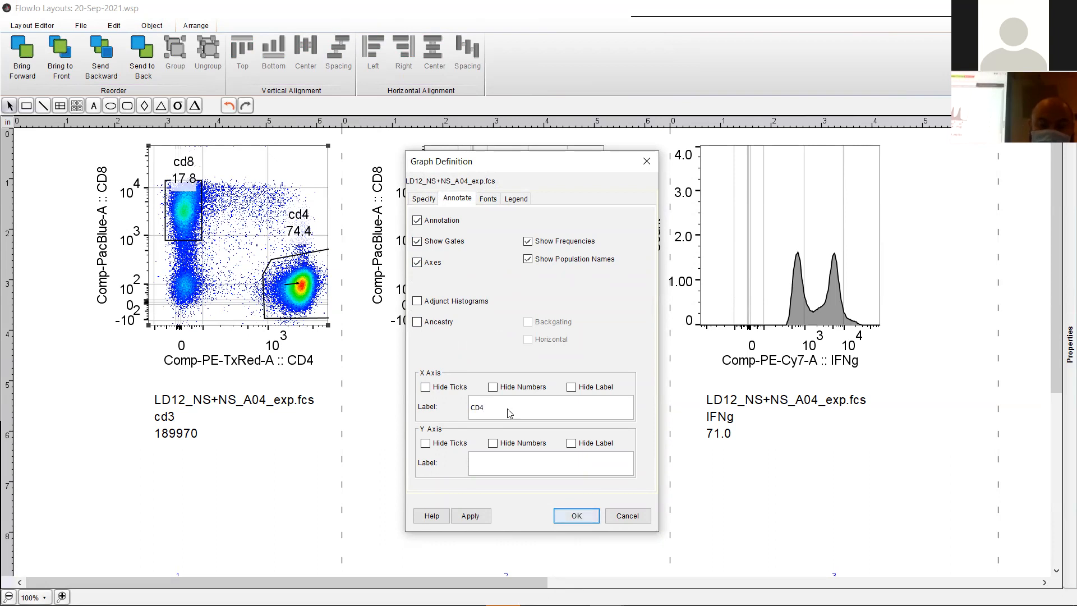
{"action": "type", "text": "CD8"}
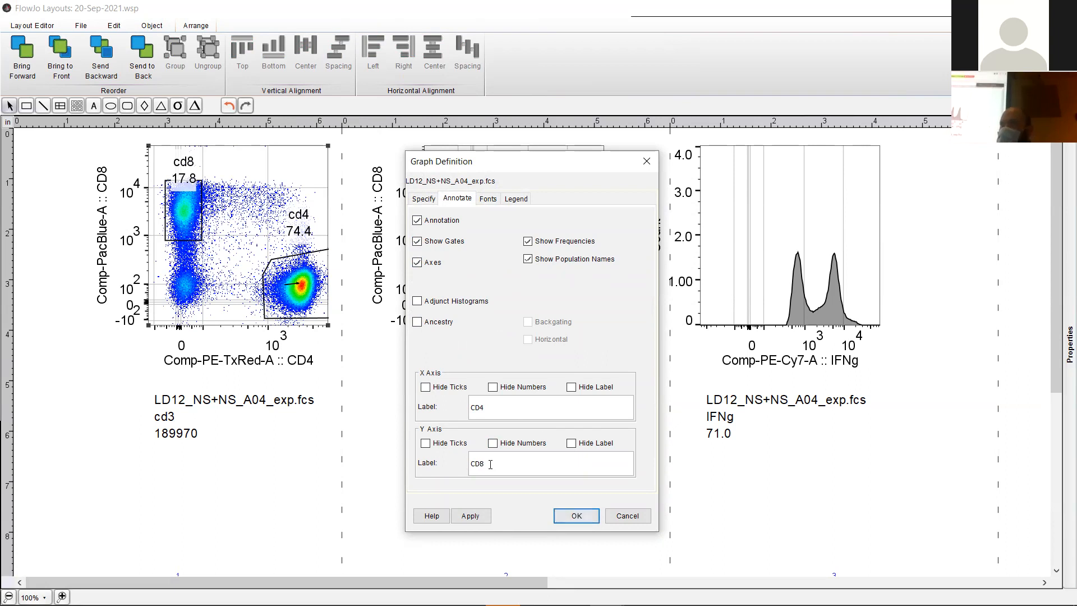
{"action": "left_click", "coordinate": [576, 516]}
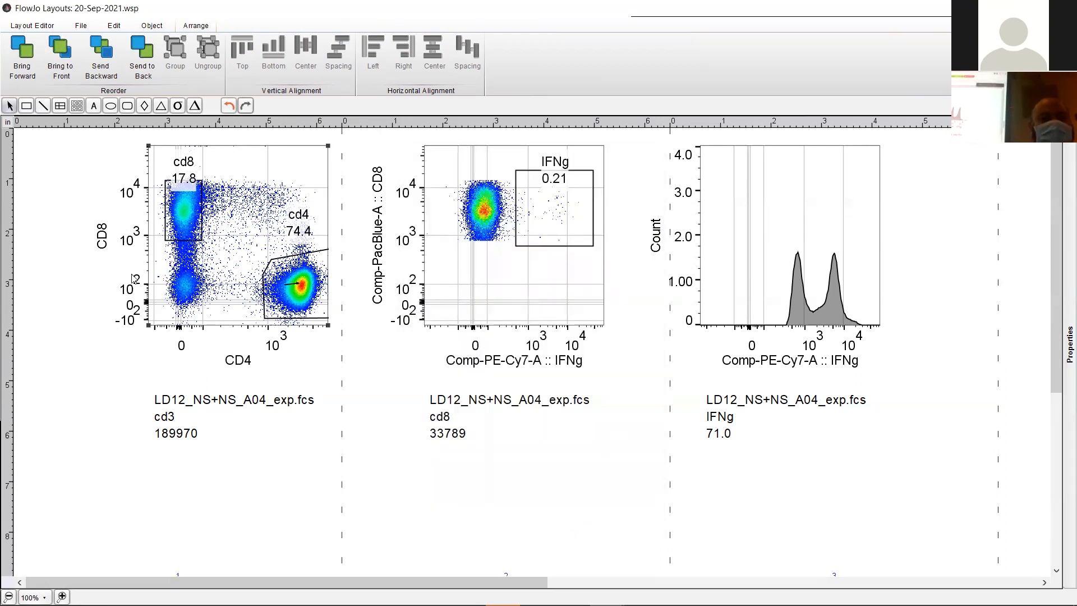
- Hide the population names on the cd3 plot while keeping its gates and frequencies shown
{"action": "double_click", "coordinate": [220, 248]}
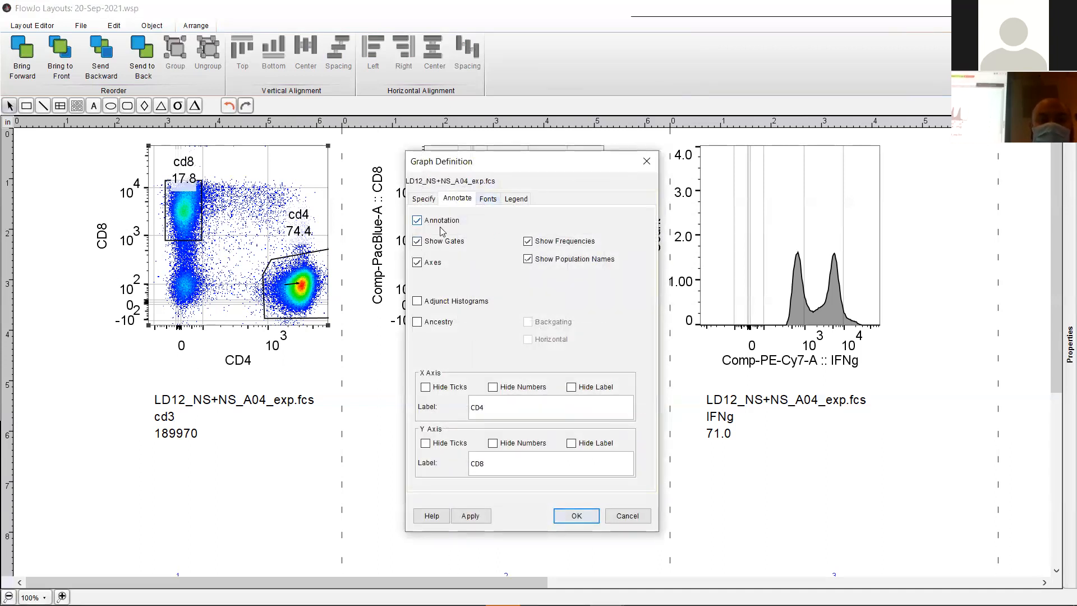
{"action": "left_click", "coordinate": [545, 259]}
{"action": "left_click", "coordinate": [476, 516]}
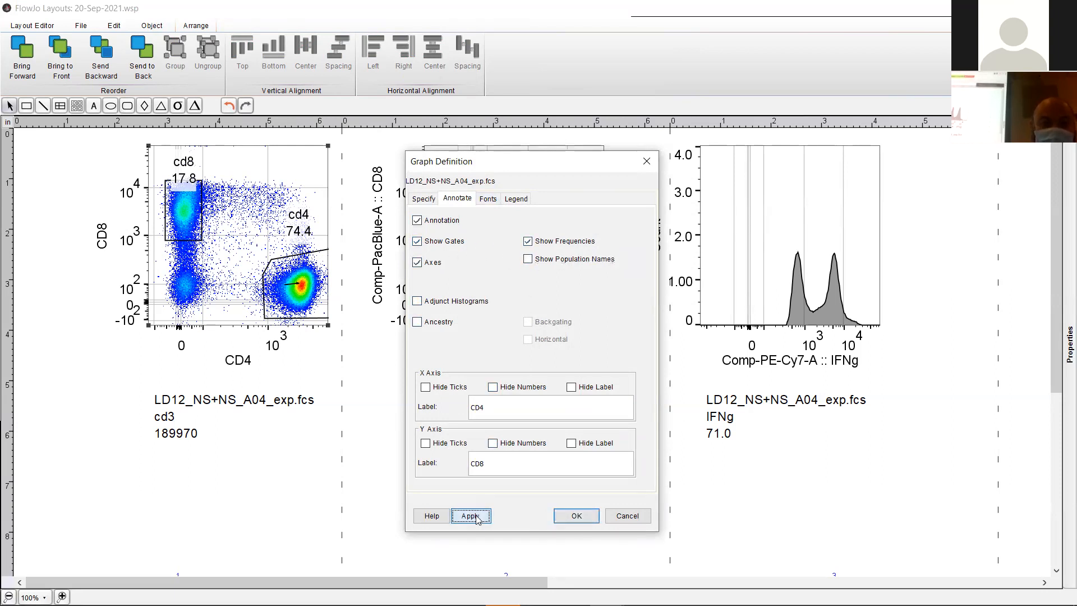
{"action": "left_click", "coordinate": [575, 516]}
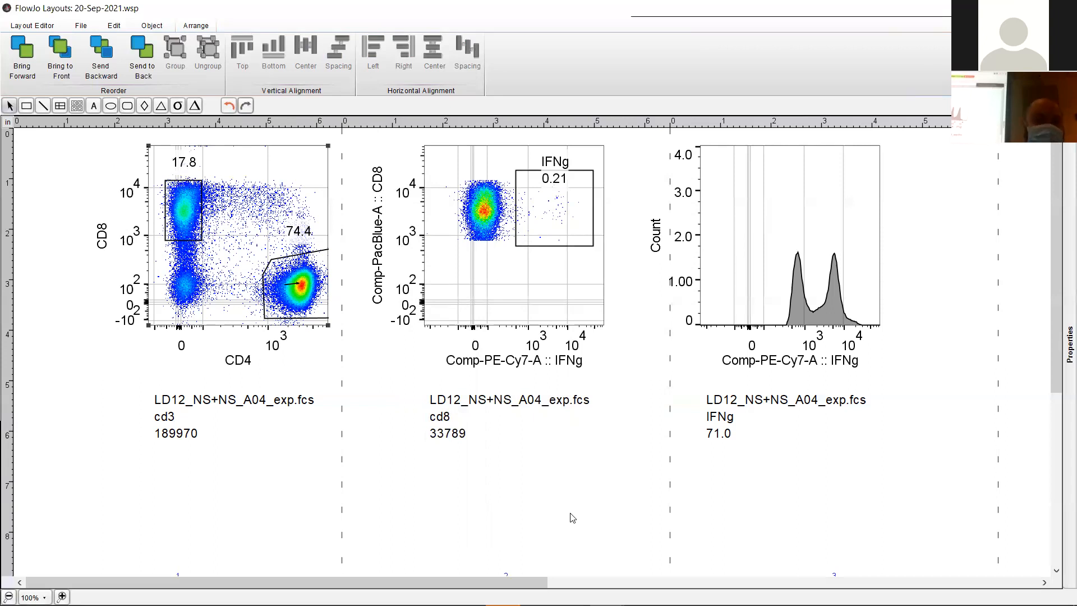
- Set the batch output to 1 column and create a batch report of the layout for the demo group
{"action": "left_click", "coordinate": [80, 25]}
{"action": "left_click", "coordinate": [52, 25]}
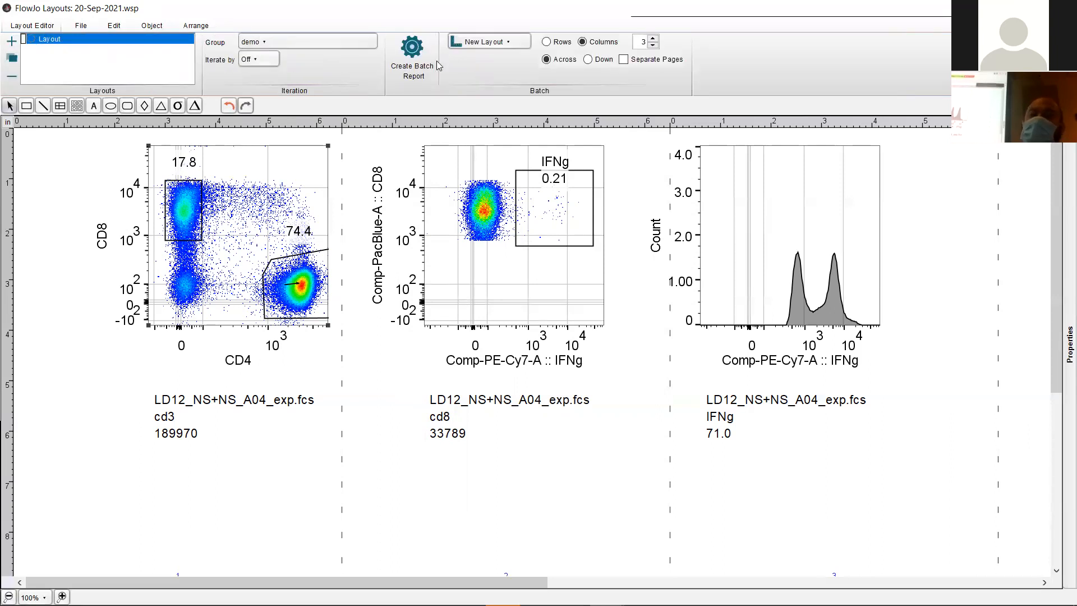
{"action": "key", "text": "Up"}
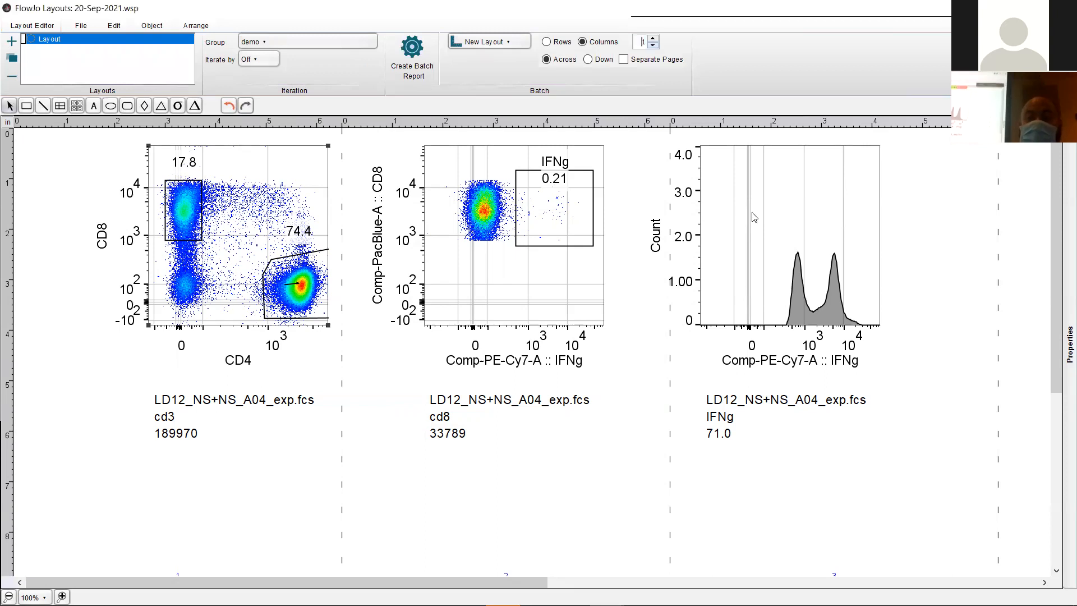
{"action": "left_click", "coordinate": [428, 71]}
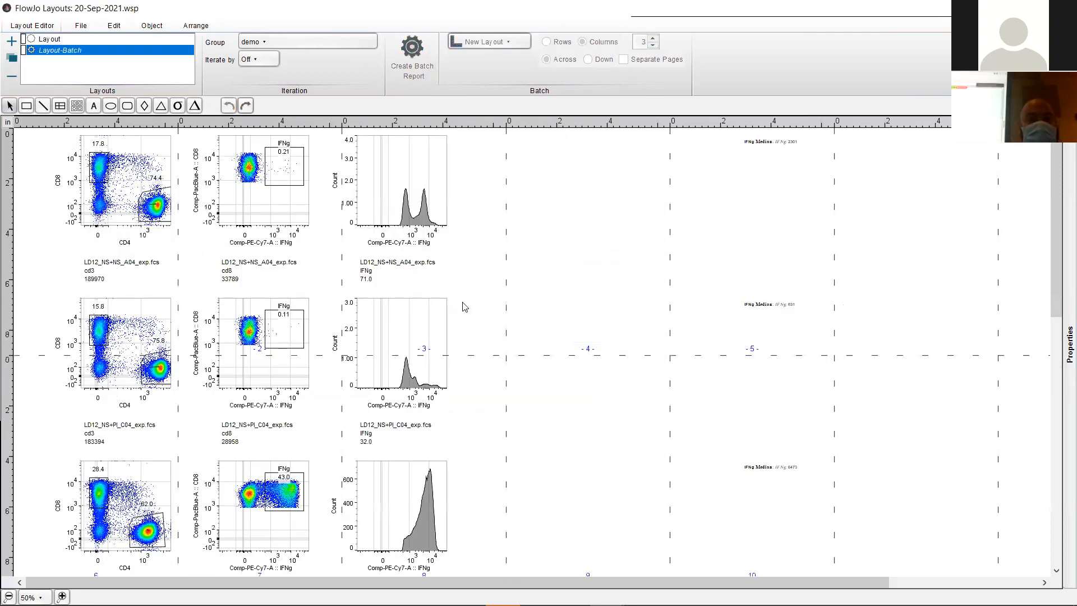
- Examine the batch report's cd3, cd8 and IFNg plots for each sample in the demo group
{"action": "left_click_drag", "start_coordinate": [1054, 248], "coordinate": [1033, 217]}
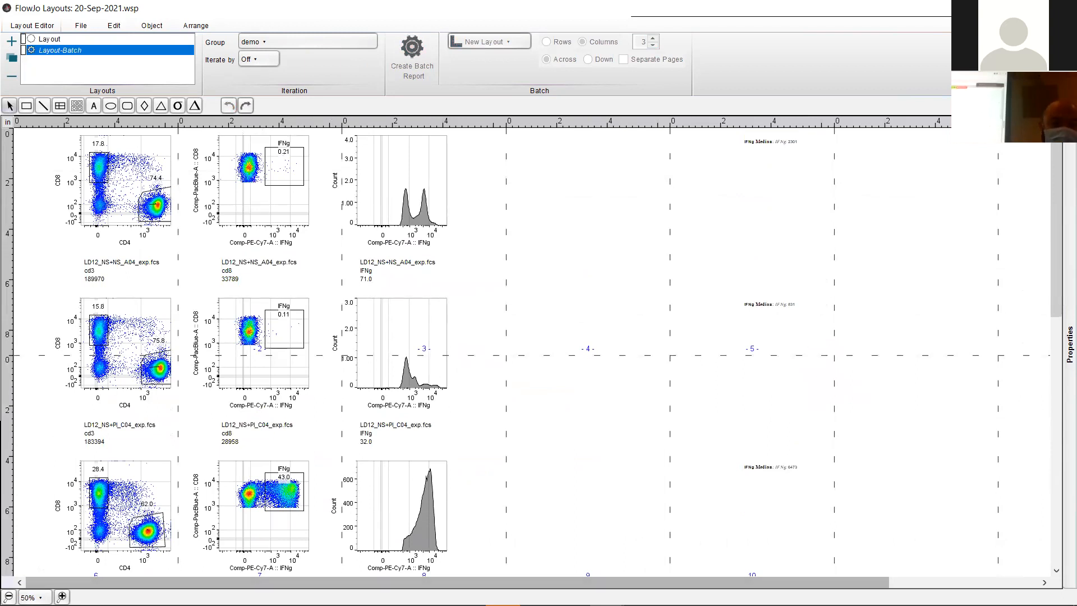
{"action": "left_click", "coordinate": [62, 597]}
{"action": "left_click", "coordinate": [62, 597]}
{"action": "left_click", "coordinate": [63, 596]}
{"action": "left_click", "coordinate": [62, 597]}
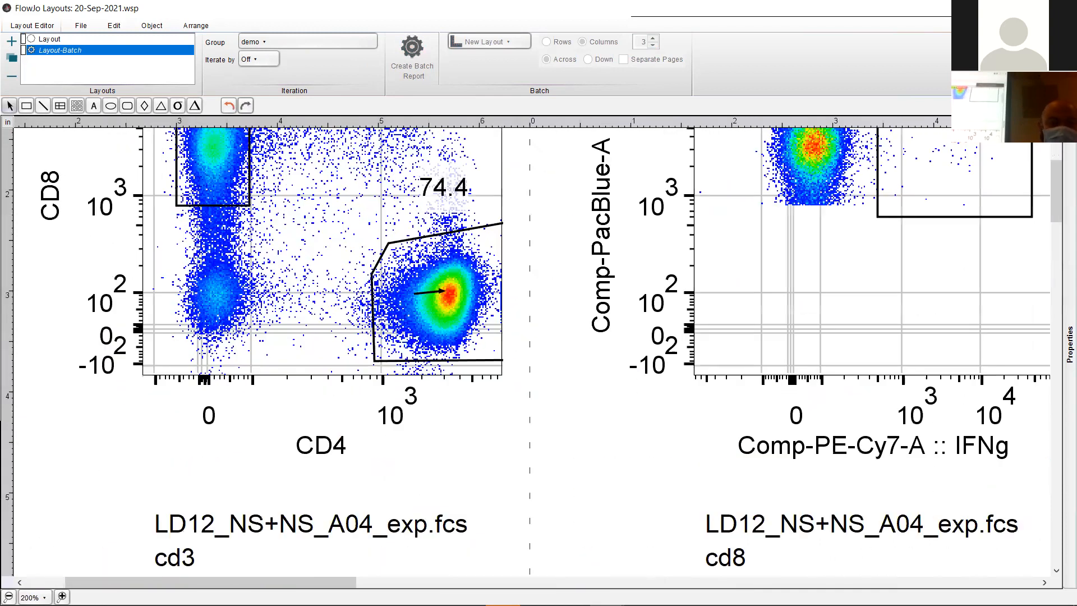
{"action": "left_click", "coordinate": [8, 596]}
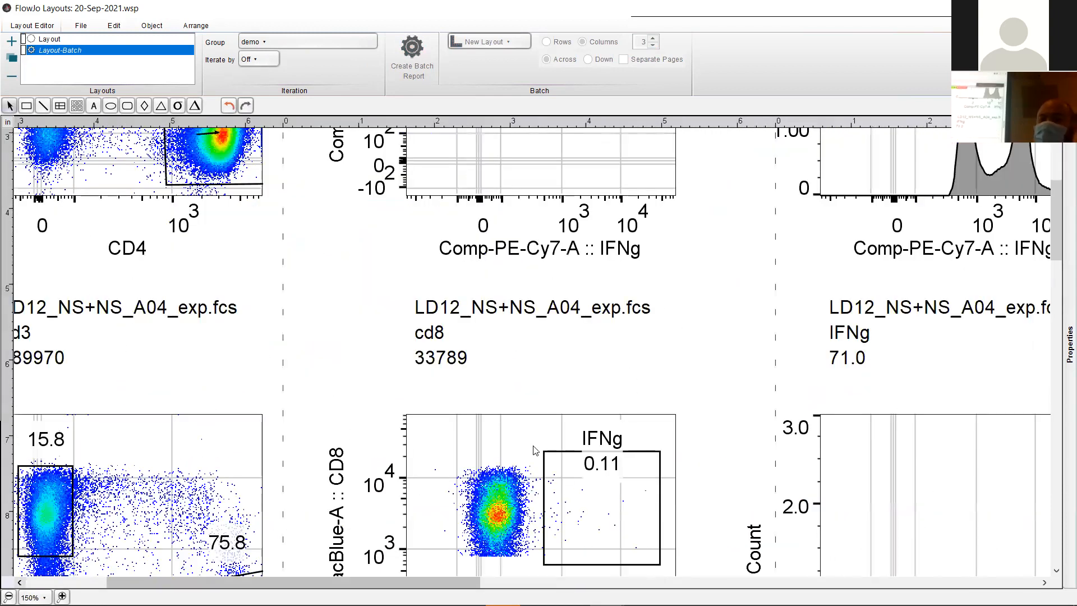
{"action": "left_click", "coordinate": [1057, 263]}
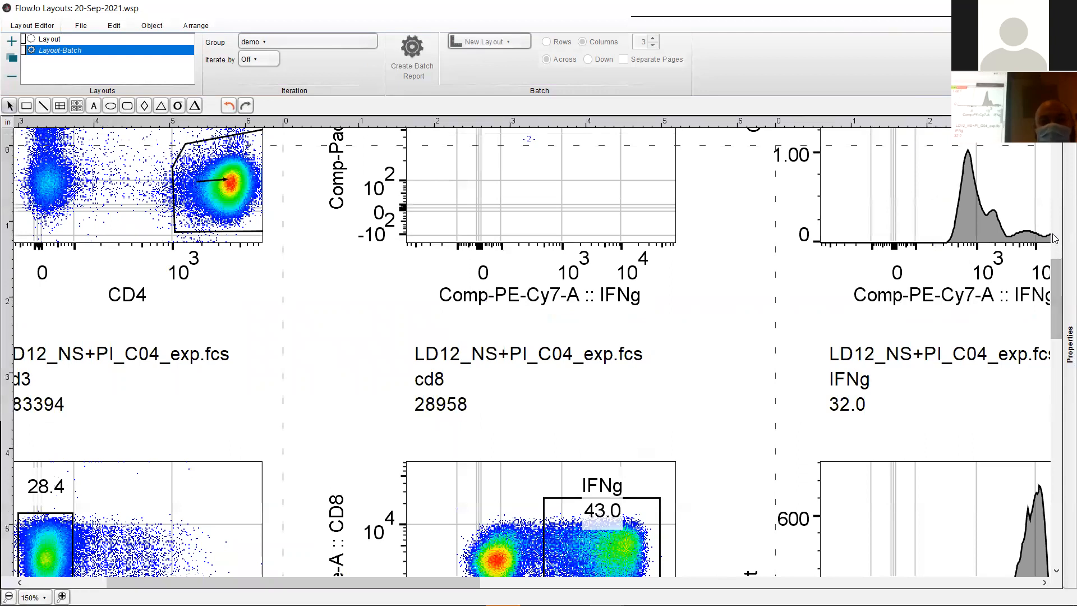
{"action": "left_click_drag", "start_coordinate": [1057, 272], "coordinate": [1047, 228]}
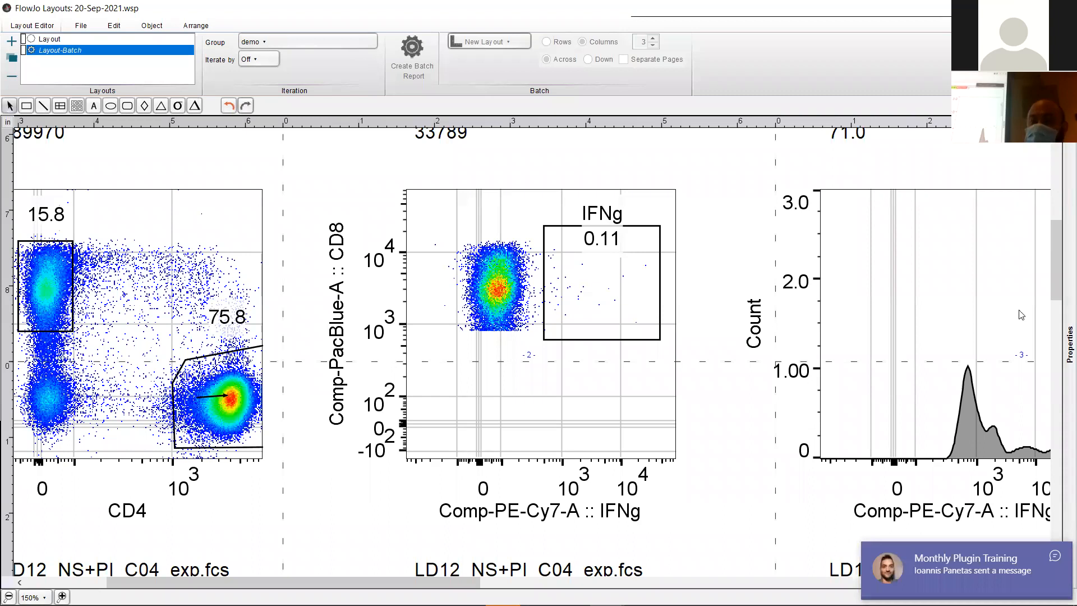
{"action": "left_click", "coordinate": [1054, 556]}
{"action": "left_click_drag", "start_coordinate": [1051, 252], "coordinate": [1049, 369]}
{"action": "scroll", "coordinate": [1048, 342], "scroll_direction": "down", "scroll_amount": 2}
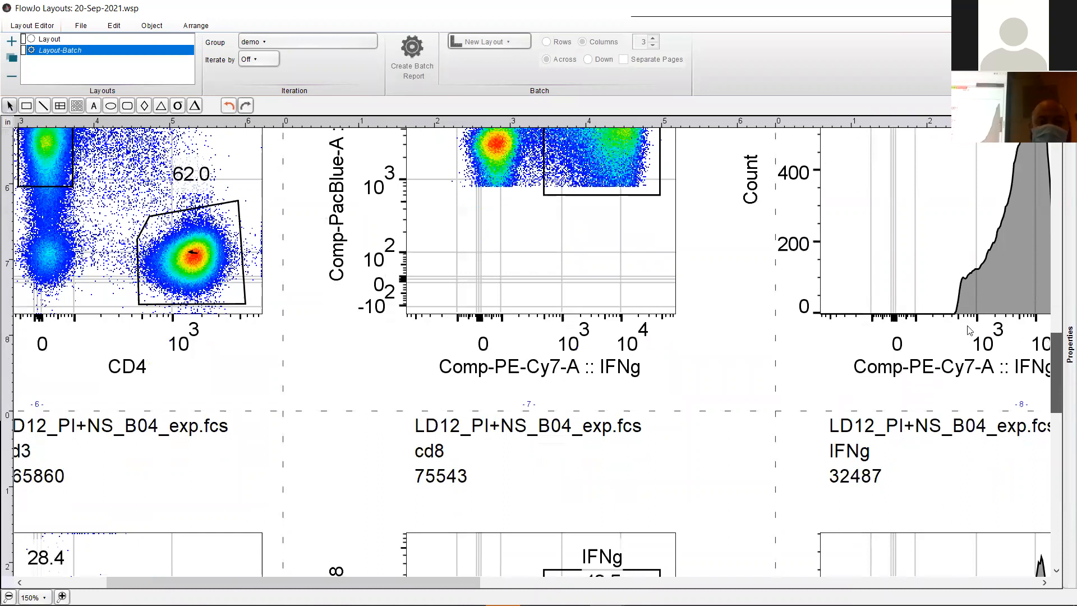
{"action": "scroll", "coordinate": [1048, 342], "scroll_direction": "up", "scroll_amount": 5}
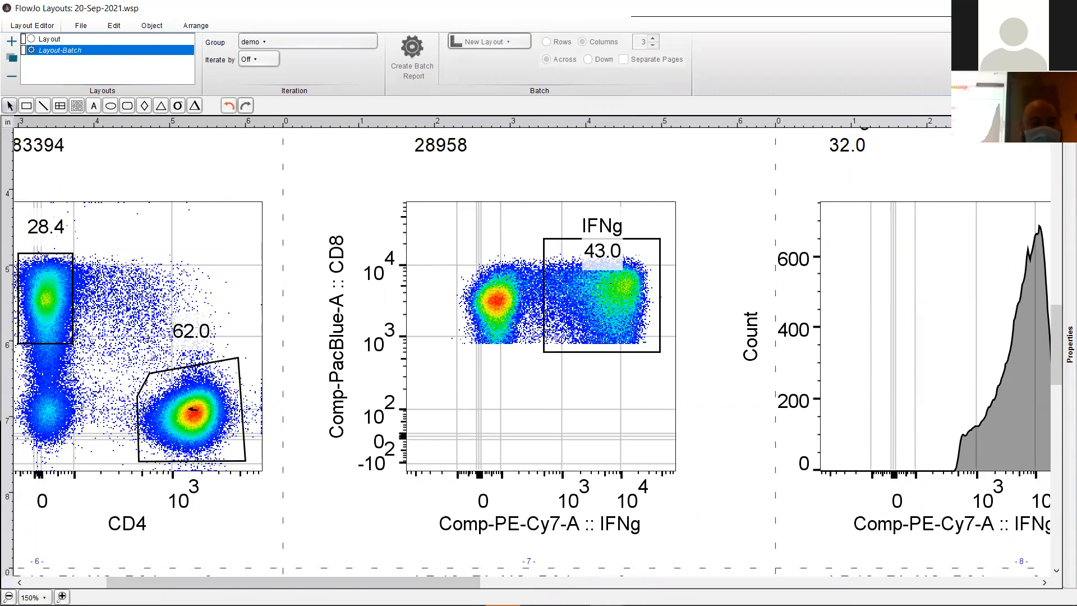
{"action": "left_click", "coordinate": [9, 597]}
{"action": "left_click", "coordinate": [31, 581]}
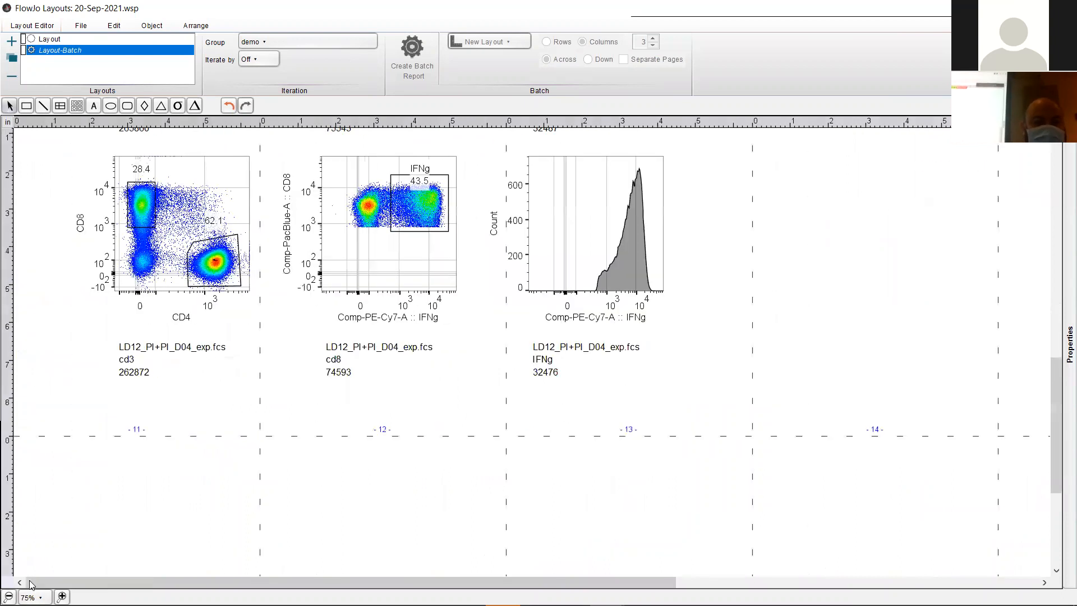
{"action": "left_click_drag", "start_coordinate": [1055, 416], "coordinate": [1046, 158]}
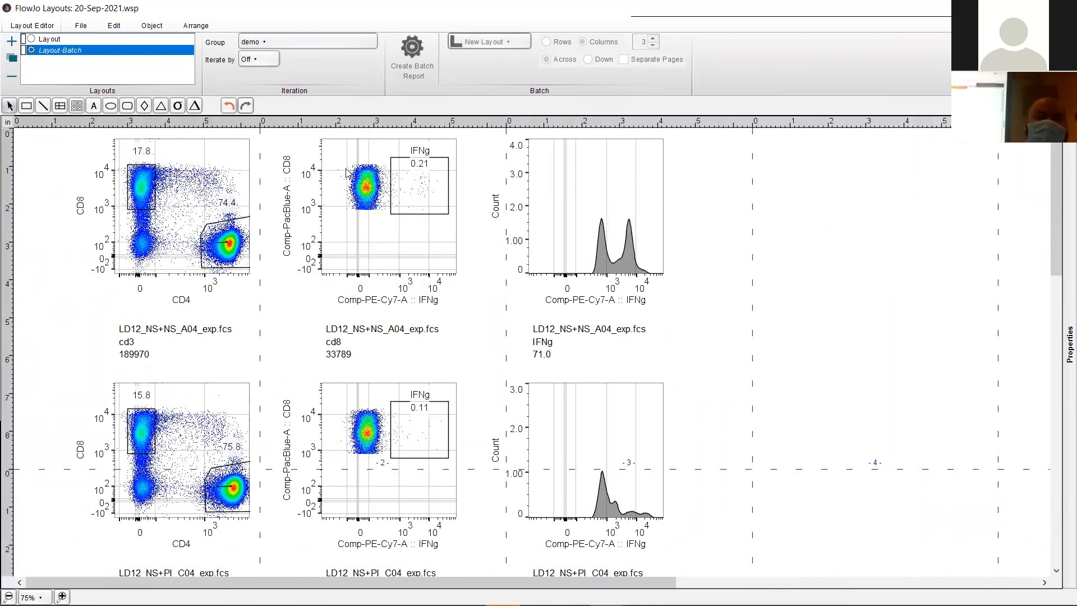
- Delete the cd8 and cd3 plots from the original layout and move the IFNg histogram onto the first page
{"action": "left_click", "coordinate": [180, 39]}
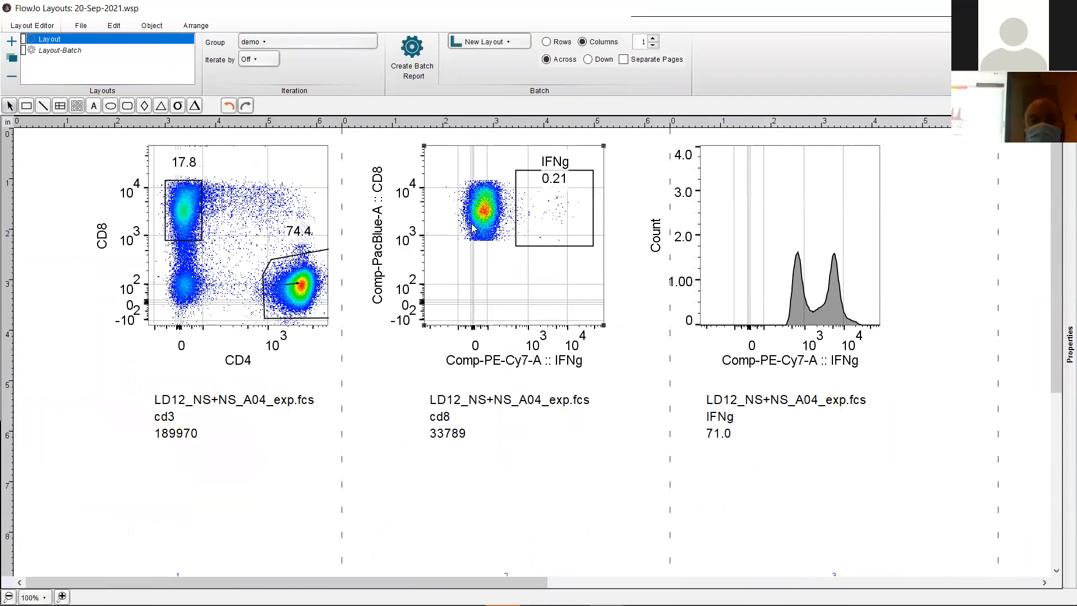
{"action": "key", "text": "Delete"}
{"action": "left_click", "coordinate": [254, 214]}
{"action": "key", "text": "Delete"}
{"action": "left_click_drag", "start_coordinate": [780, 259], "coordinate": [185, 268]}
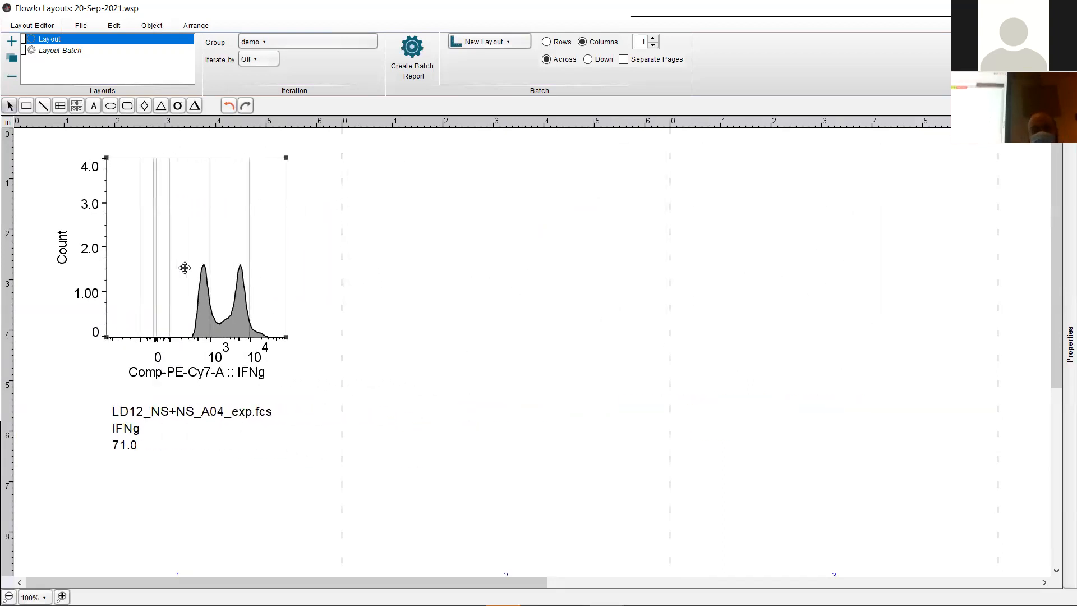
- Duplicate the IFNg histogram and place the copy to the right, across the boundary of the second and third pages
{"action": "right_click", "coordinate": [185, 268]}
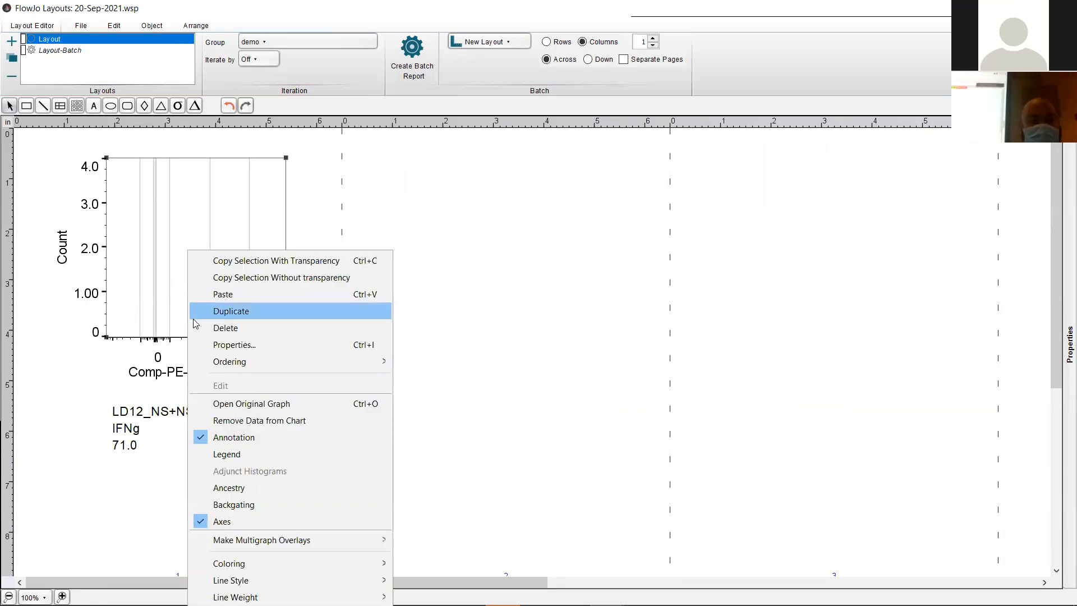
{"action": "left_click", "coordinate": [221, 311]}
{"action": "left_click_drag", "start_coordinate": [223, 273], "coordinate": [651, 265]}
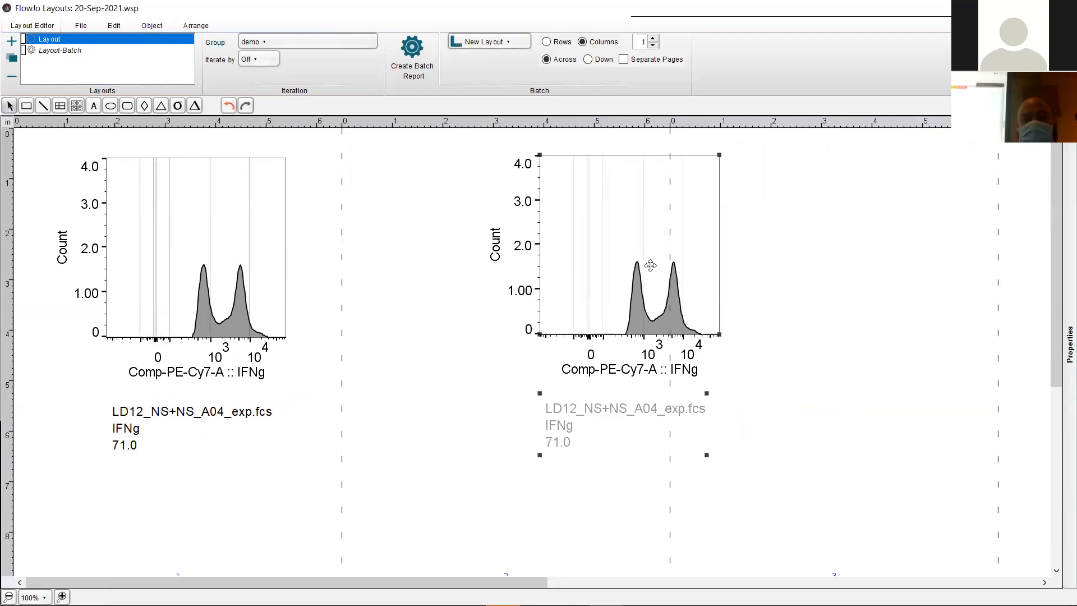
{"action": "left_click", "coordinate": [379, 240]}
- Add the ancestry plots to the original IFNg histogram and the backgating plots to its copy
{"action": "left_click", "coordinate": [174, 232]}
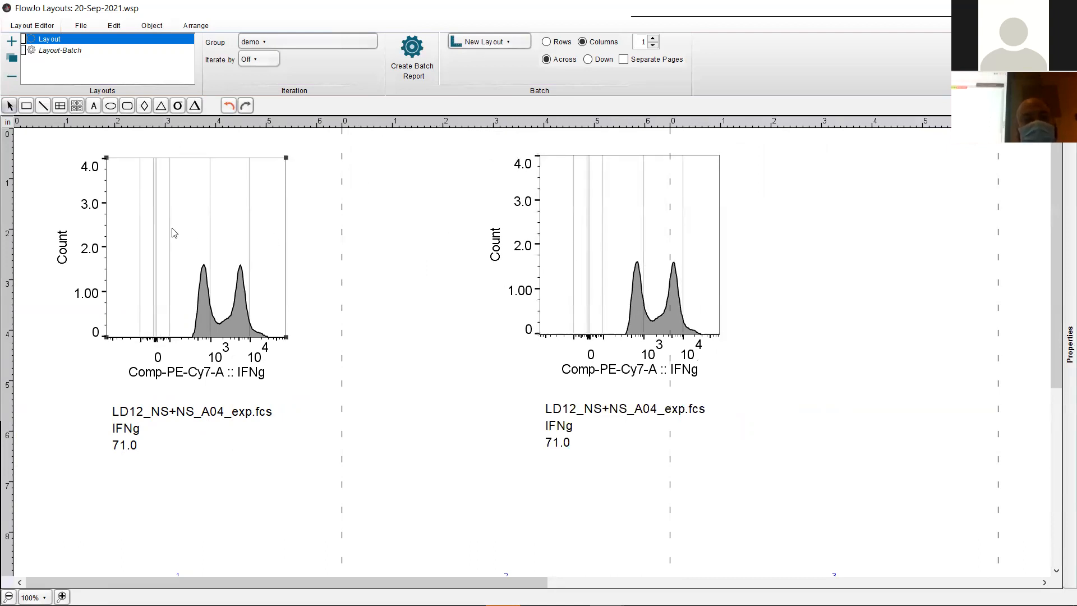
{"action": "right_click", "coordinate": [174, 233]}
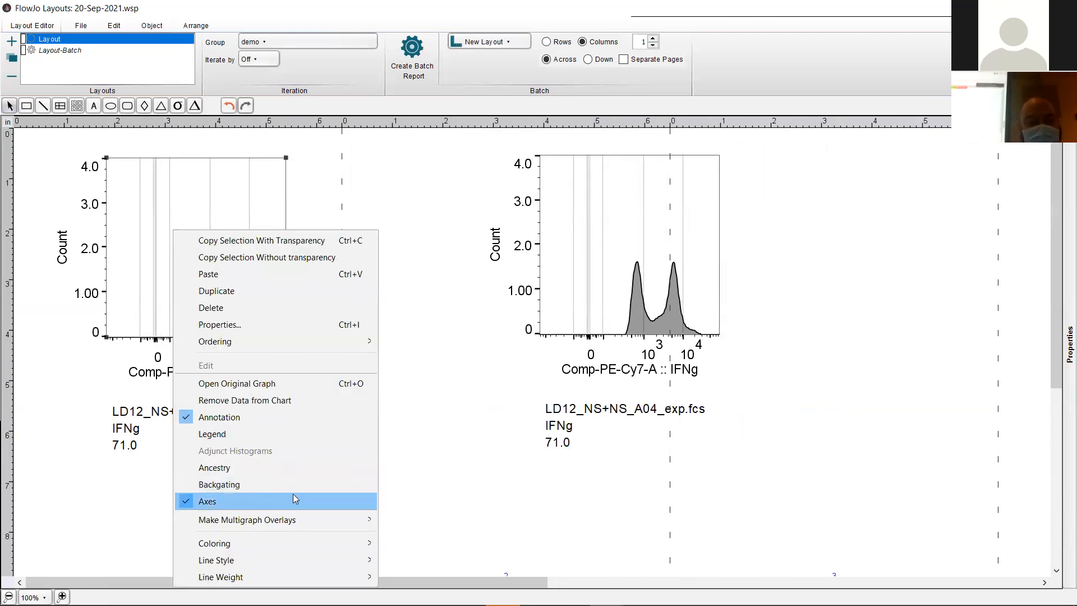
{"action": "left_click", "coordinate": [261, 468]}
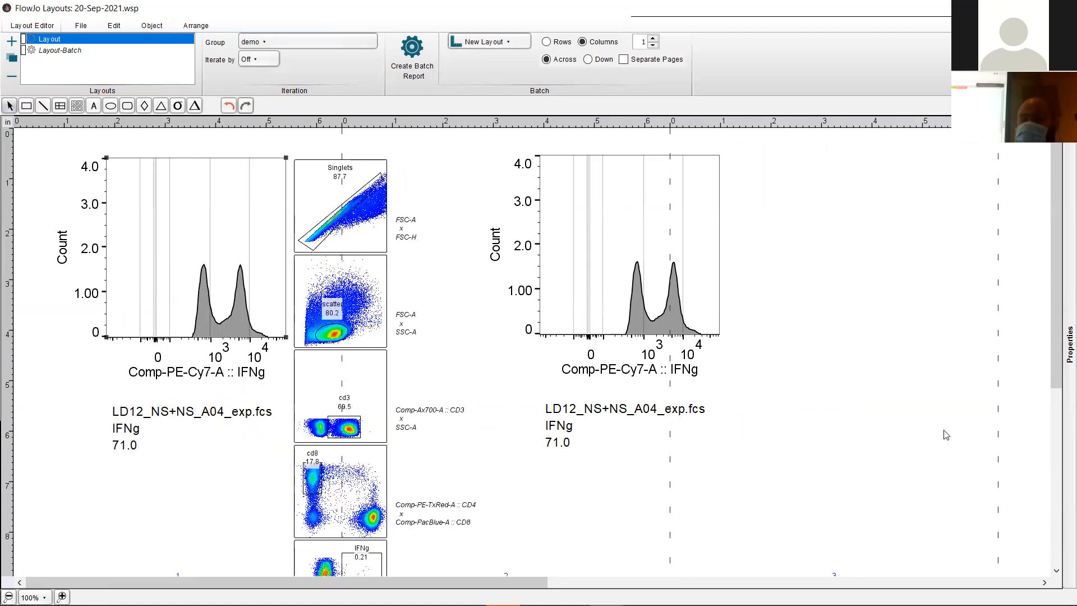
{"action": "scroll", "coordinate": [1048, 403], "scroll_direction": "down", "scroll_amount": 5}
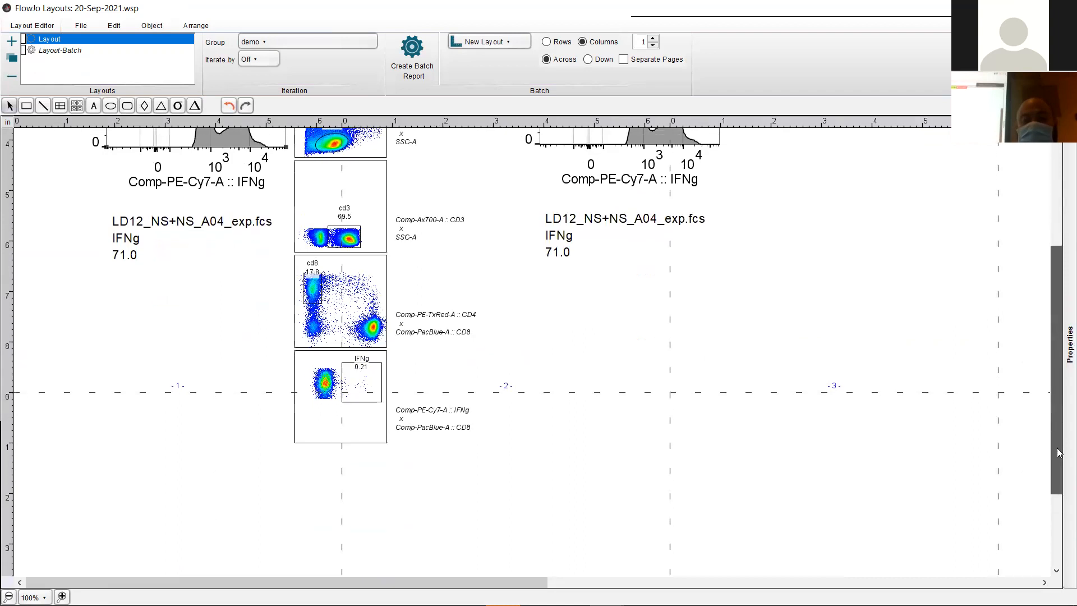
{"action": "scroll", "coordinate": [1047, 403], "scroll_direction": "up", "scroll_amount": 3}
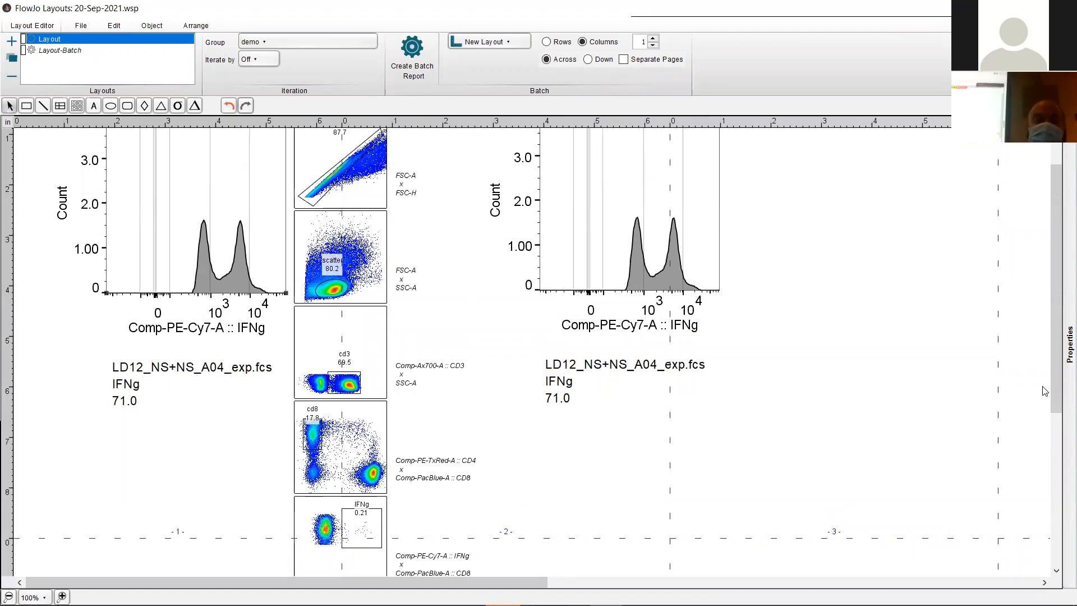
{"action": "right_click", "coordinate": [579, 233]}
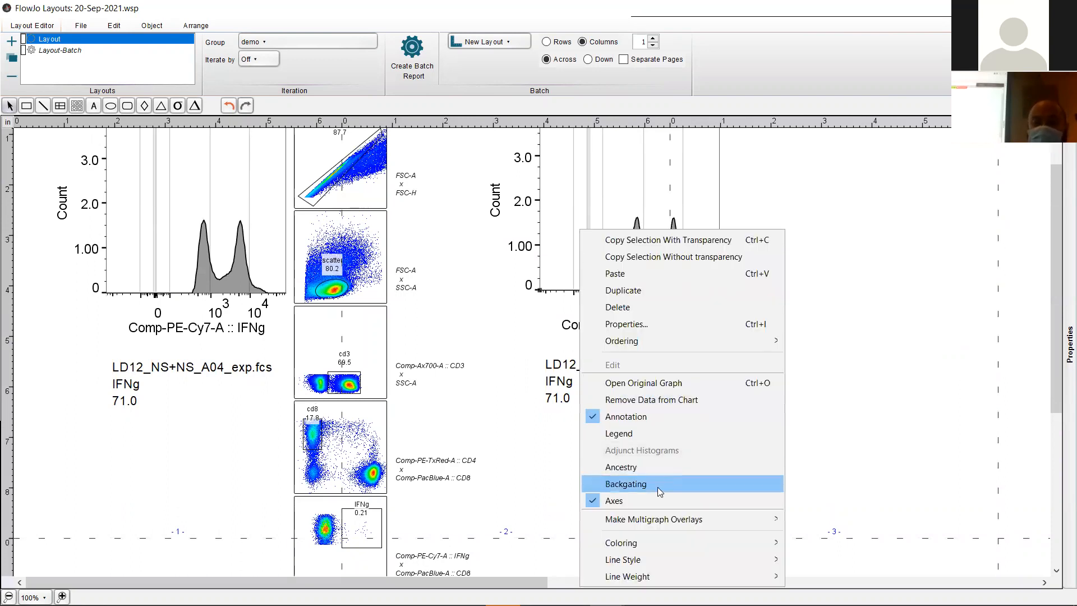
{"action": "left_click", "coordinate": [638, 484]}
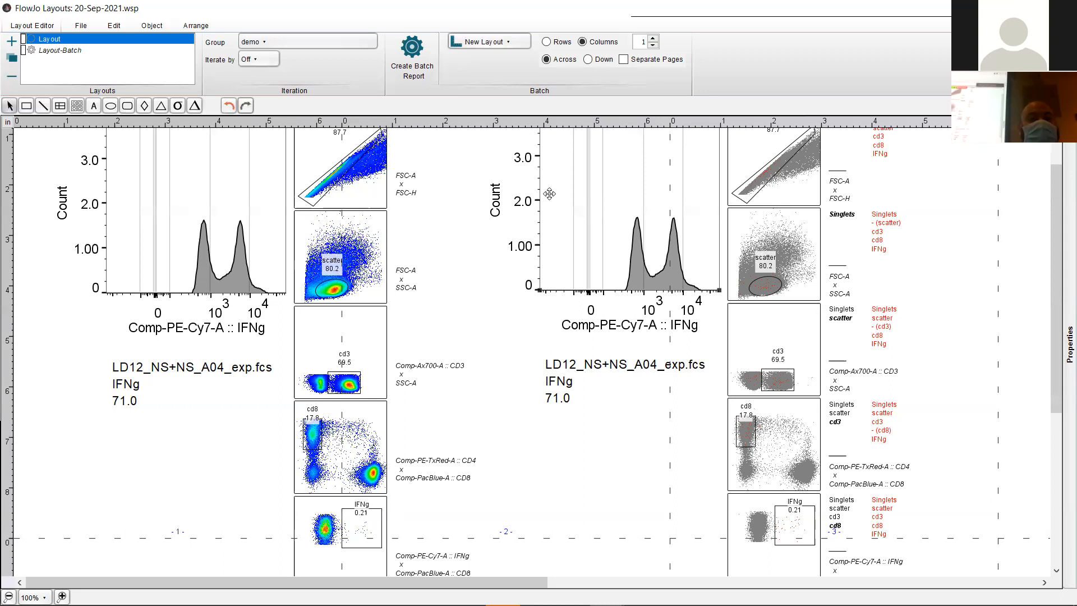
- Create a second batch report for the demo group and examine the samples' ancestry and backgating plots
{"action": "left_click", "coordinate": [428, 72]}
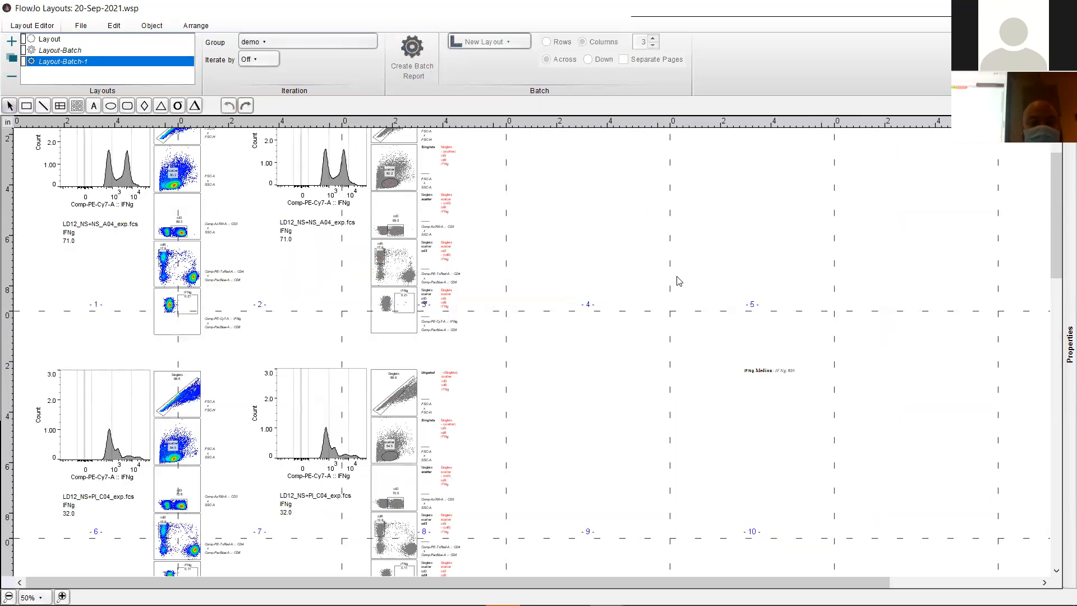
{"action": "left_click_drag", "start_coordinate": [1057, 225], "coordinate": [1057, 415]}
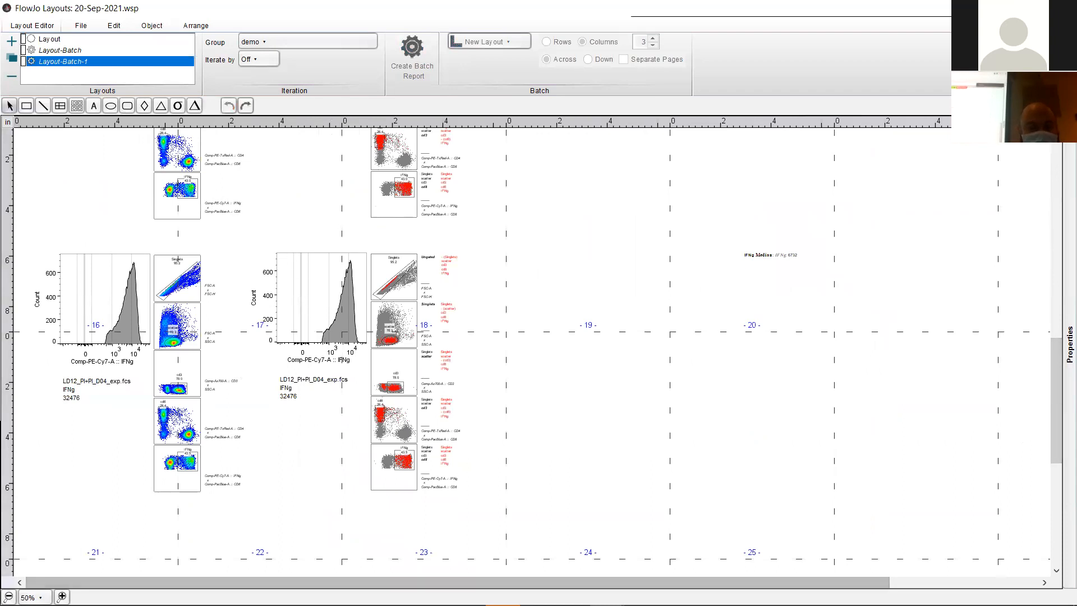
{"action": "left_click", "coordinate": [61, 598]}
{"action": "left_click", "coordinate": [61, 597]}
{"action": "left_click", "coordinate": [61, 598]}
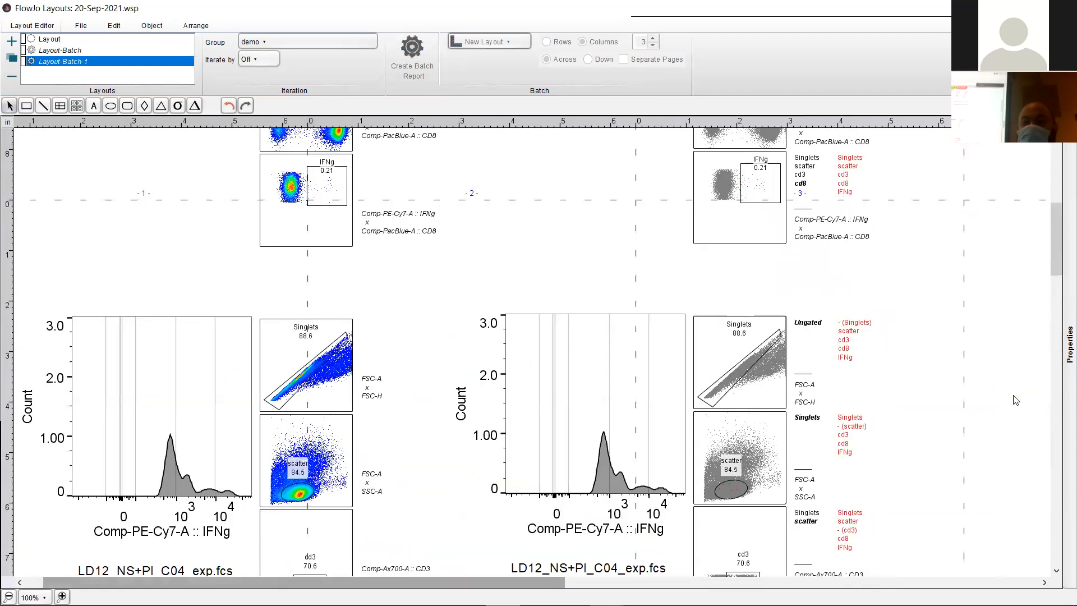
{"action": "left_click_drag", "start_coordinate": [1058, 277], "coordinate": [1049, 358]}
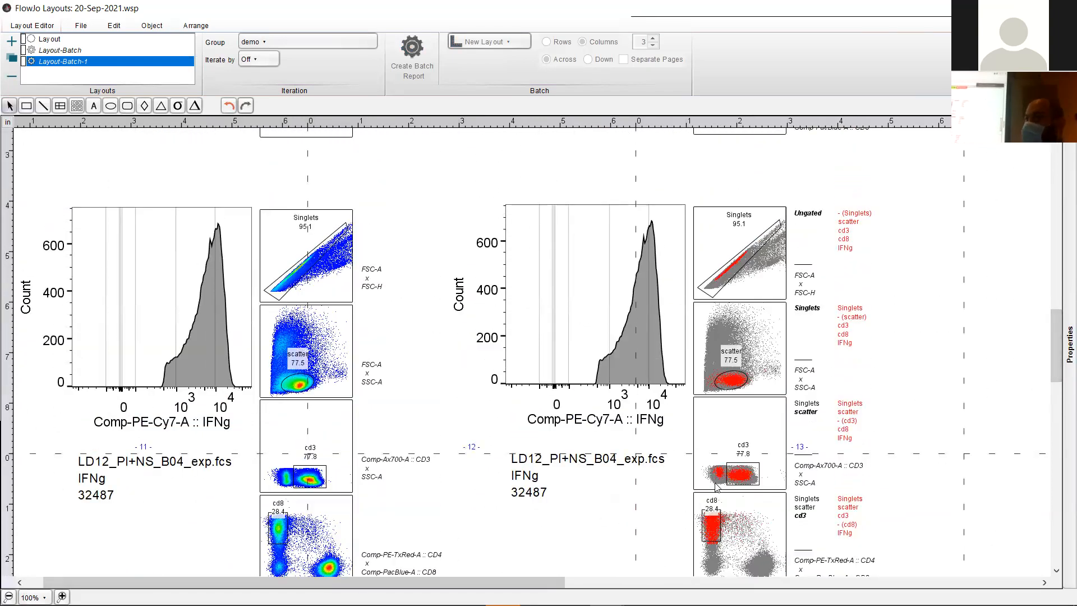
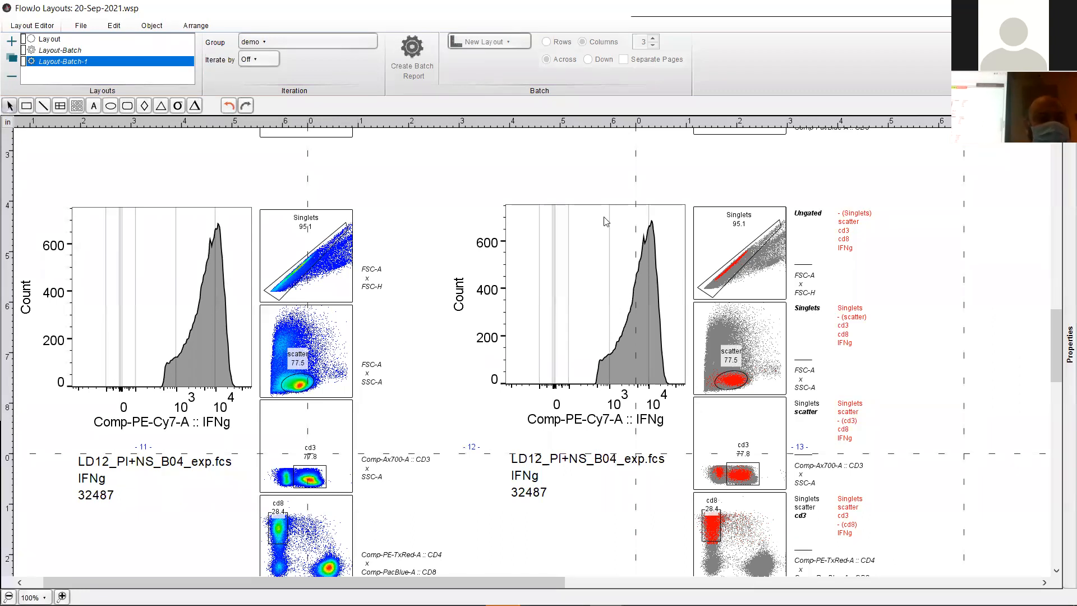
- Add a new blank layout after the existing layouts and batch reports, and switch to the workspace window
{"action": "left_click", "coordinate": [70, 42]}
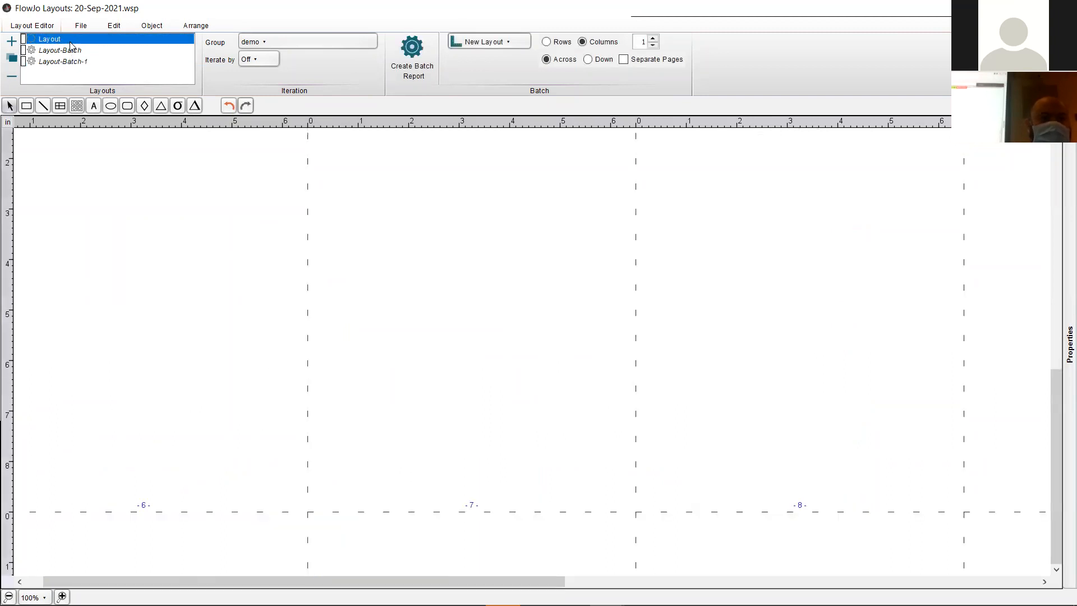
{"action": "left_click", "coordinate": [69, 51]}
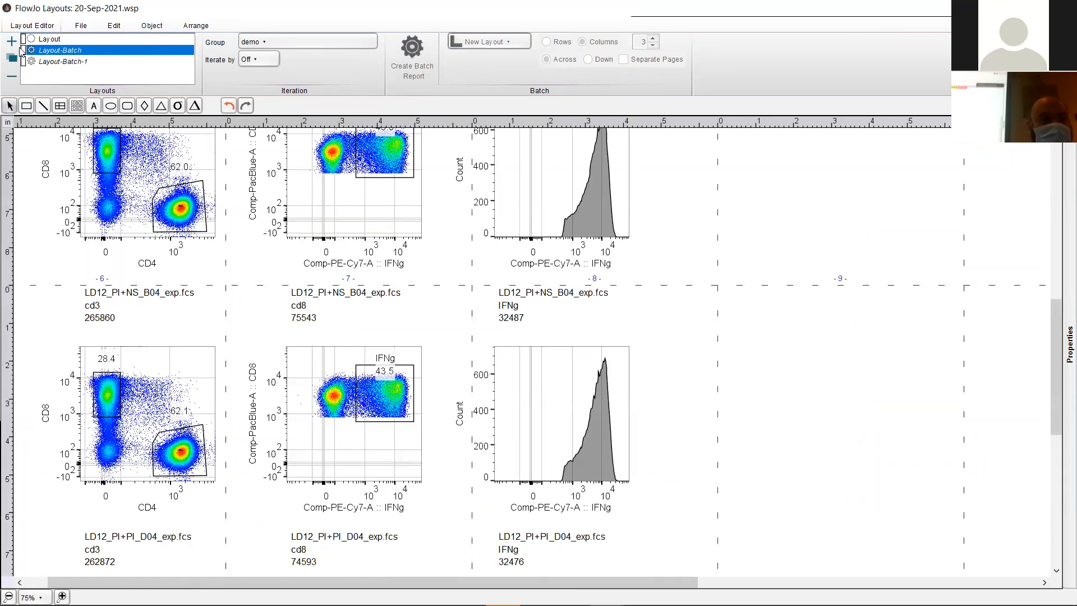
{"action": "left_click", "coordinate": [11, 41]}
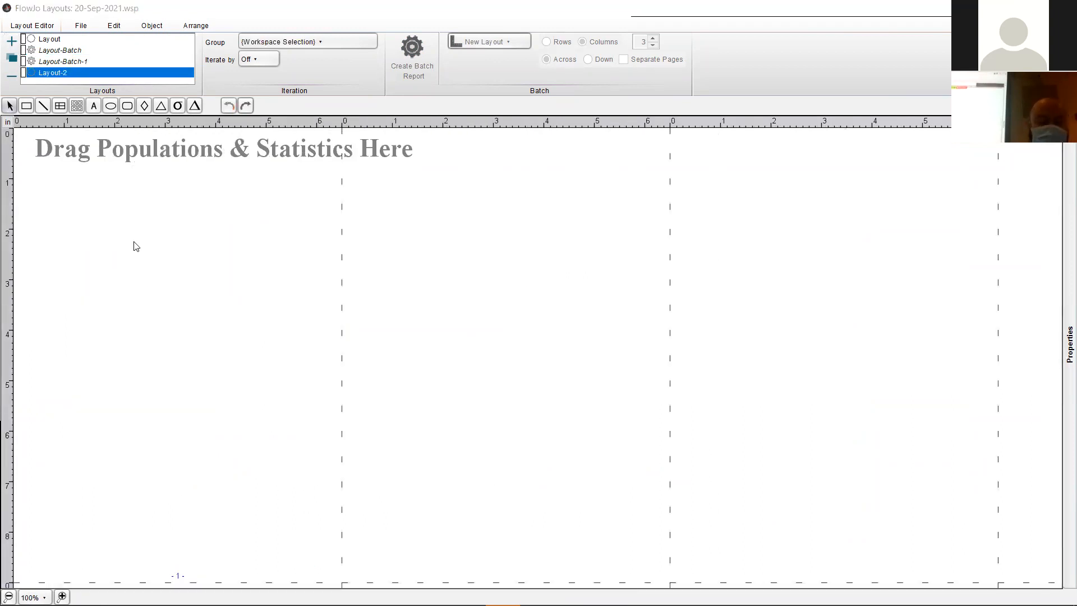
{"action": "key", "text": "alt+Tab"}
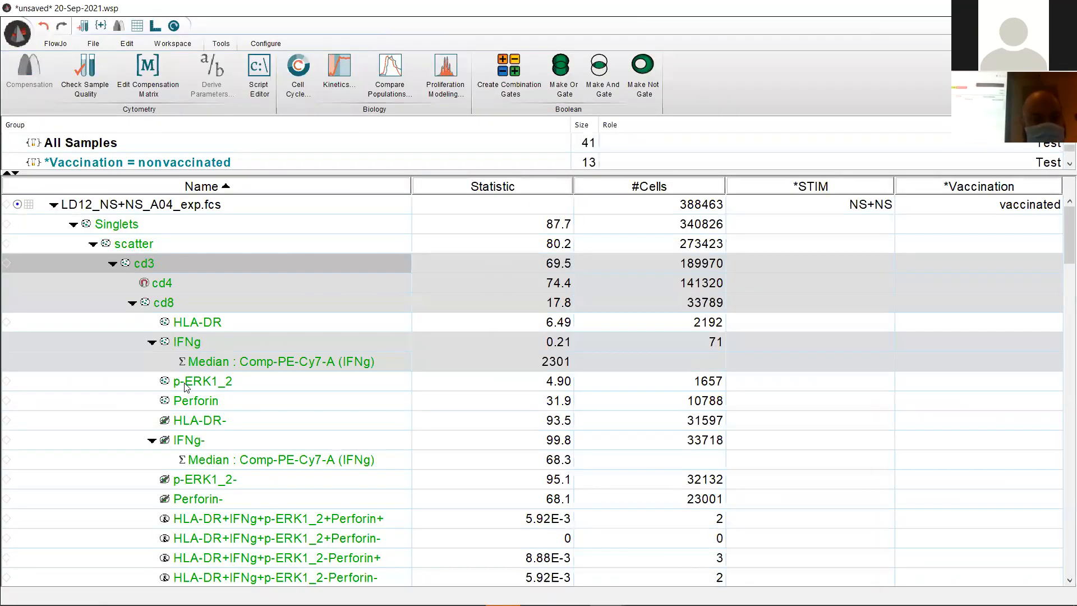
- Select the IFNg gate under cd8 together with its equivalent nodes in all samples of the group
{"action": "left_click", "coordinate": [197, 249]}
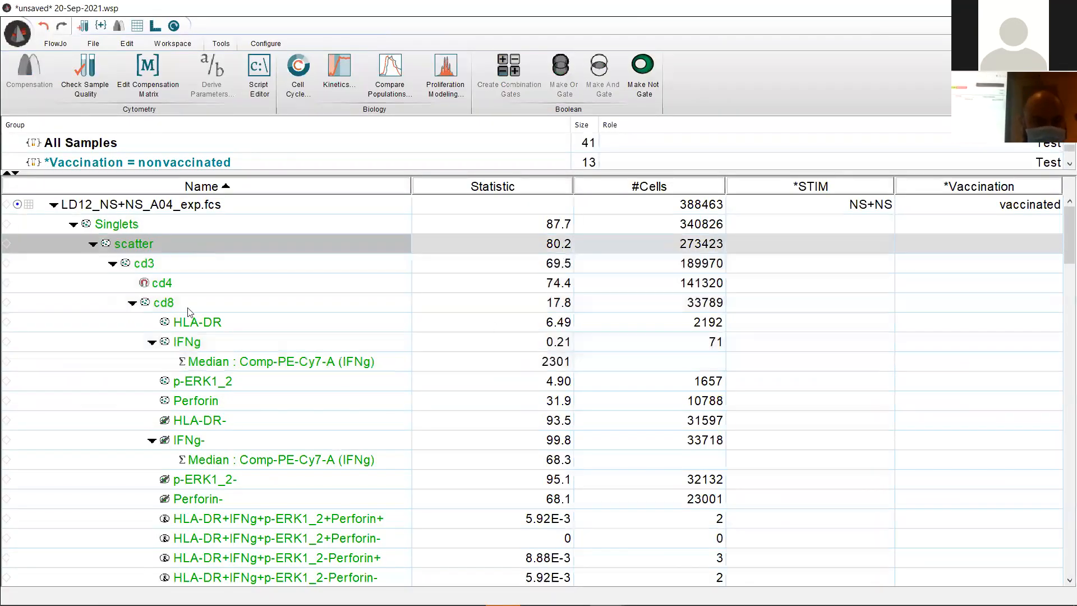
{"action": "left_click", "coordinate": [201, 345]}
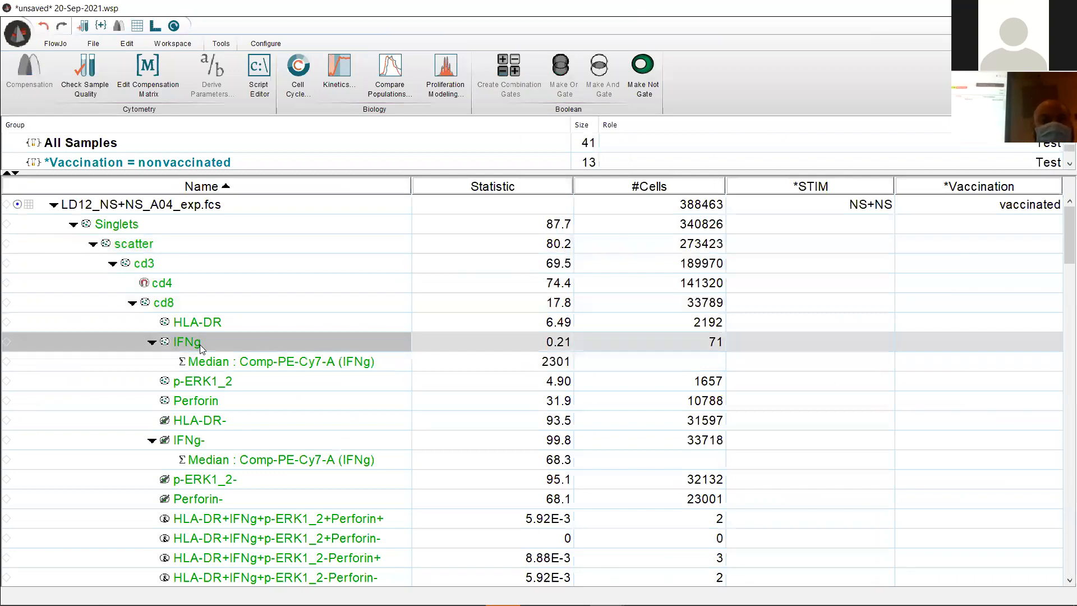
{"action": "left_click", "coordinate": [128, 43]}
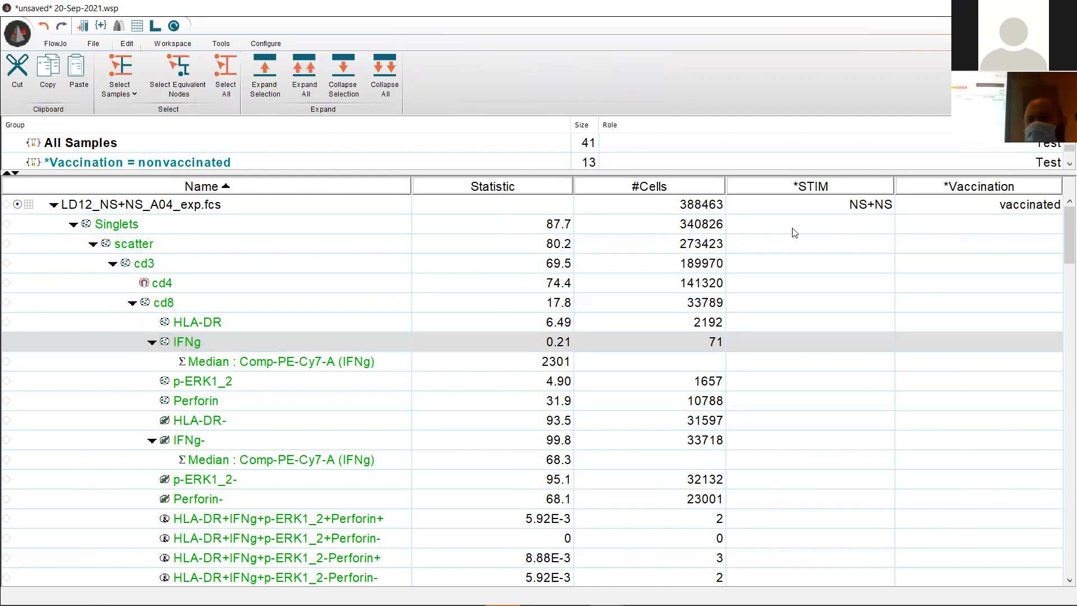
{"action": "left_click_drag", "start_coordinate": [1061, 234], "coordinate": [1056, 334]}
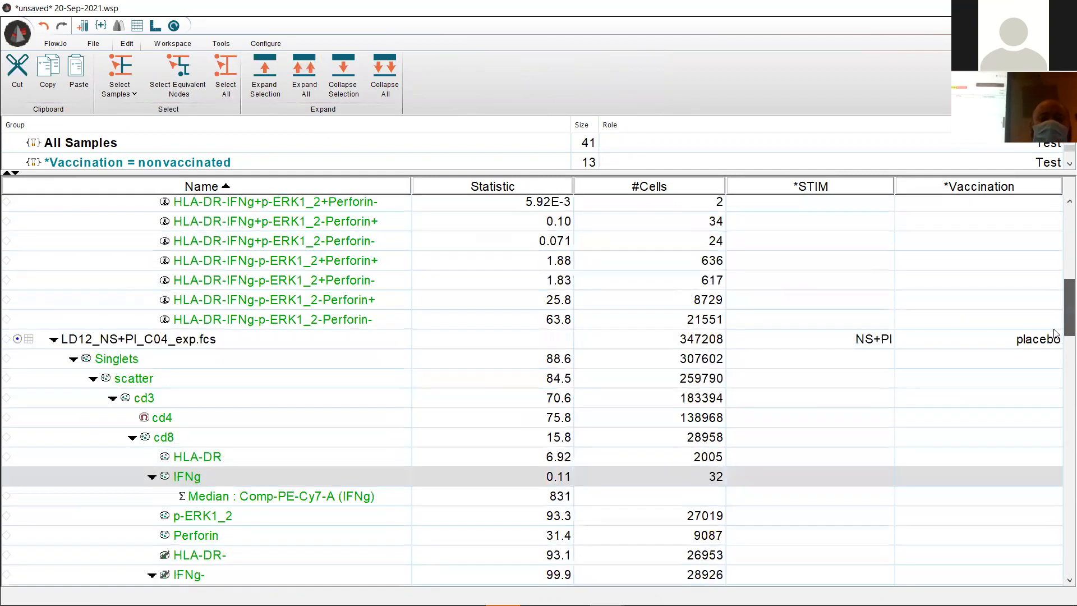
{"action": "scroll", "coordinate": [1056, 334], "scroll_direction": "down", "scroll_amount": 3}
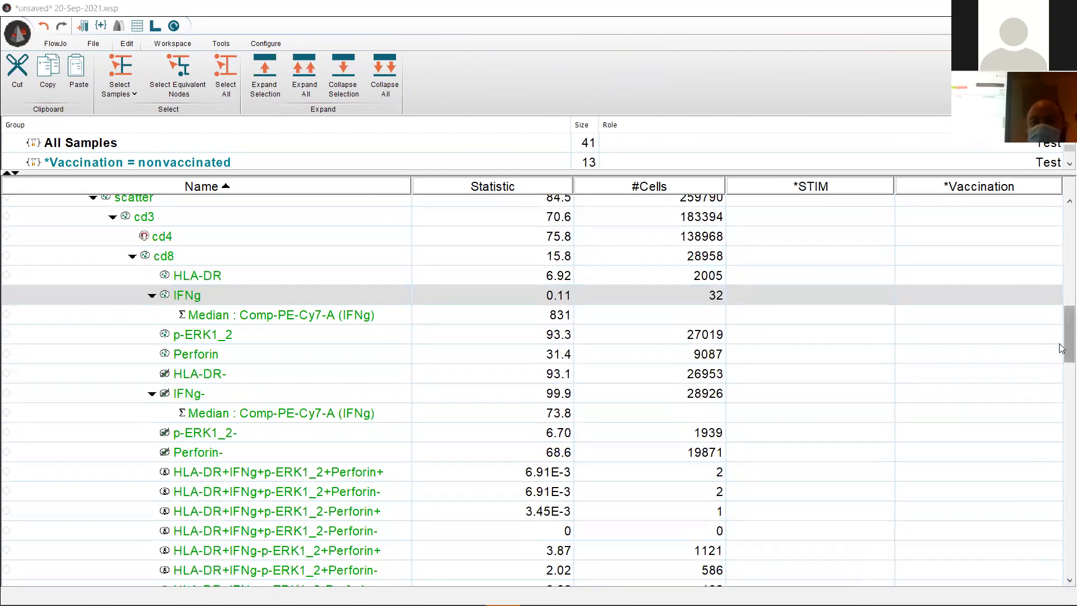
{"action": "scroll", "coordinate": [1061, 393], "scroll_direction": "down", "scroll_amount": 5}
{"action": "scroll", "coordinate": [1061, 436], "scroll_direction": "down", "scroll_amount": 15}
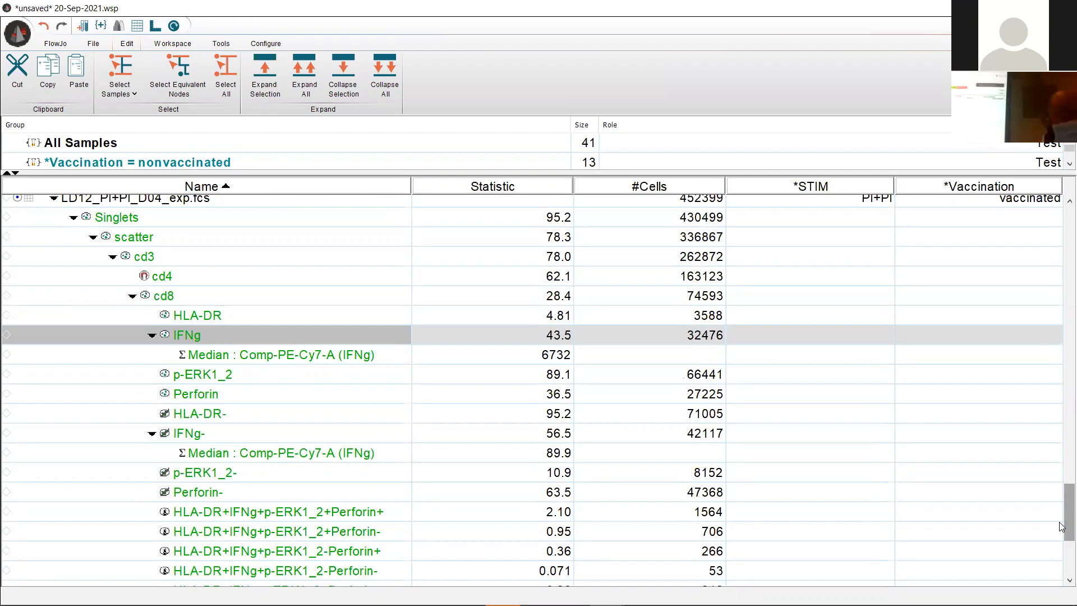
- Place the selected IFNg populations of all four samples side by side as separate plots in the new layout
{"action": "left_click_drag", "start_coordinate": [410, 330], "coordinate": [214, 203]}
{"action": "key", "text": "alt+Tab"}
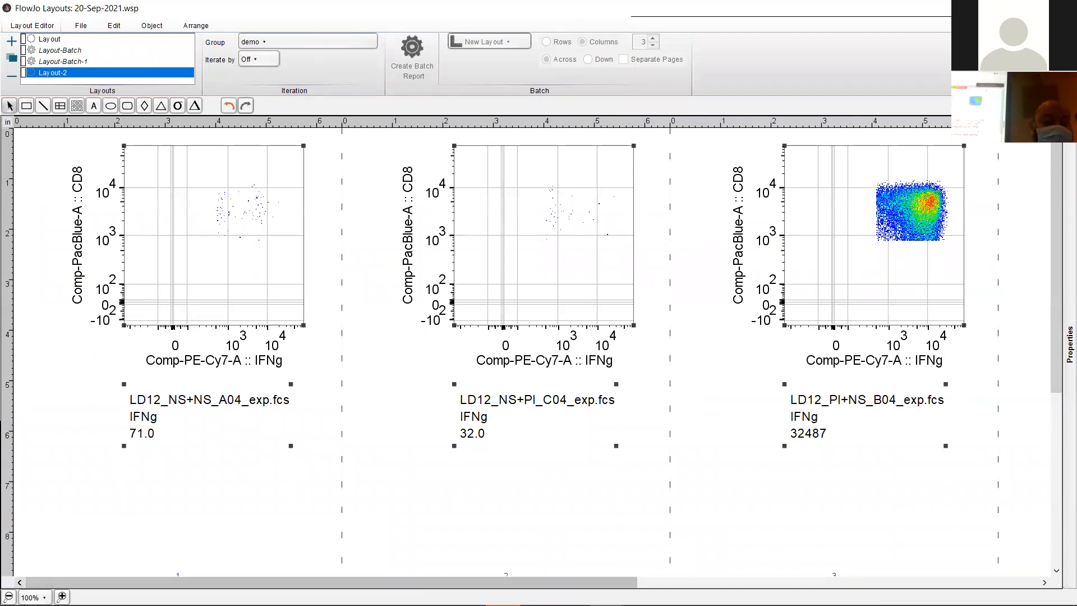
{"action": "left_click", "coordinate": [8, 597]}
{"action": "left_click", "coordinate": [9, 597]}
{"action": "left_click", "coordinate": [178, 497]}
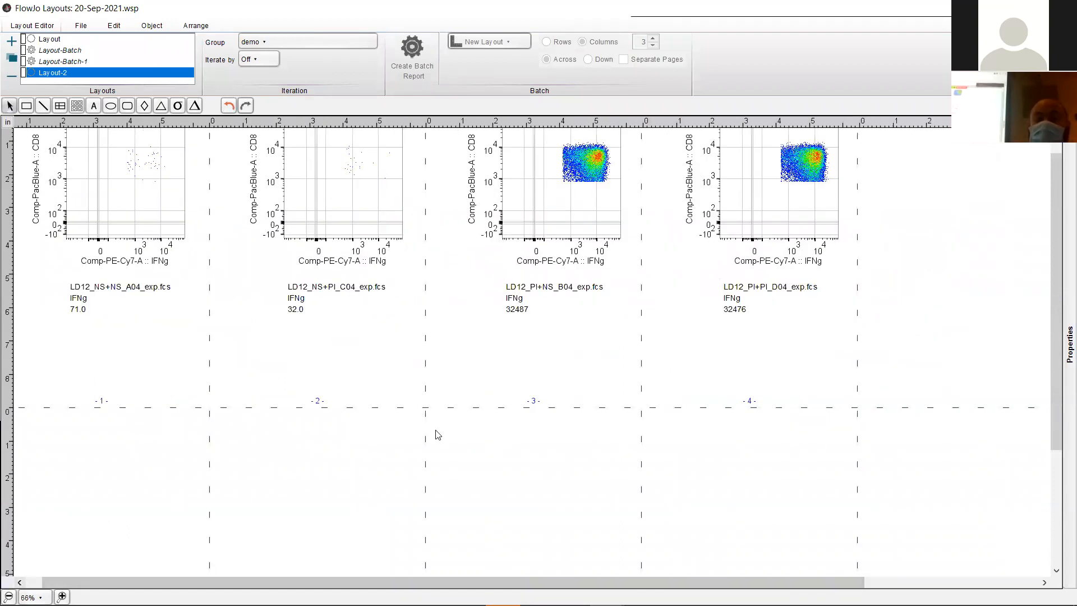
{"action": "scroll", "coordinate": [1055, 297], "scroll_direction": "up", "scroll_amount": 2}
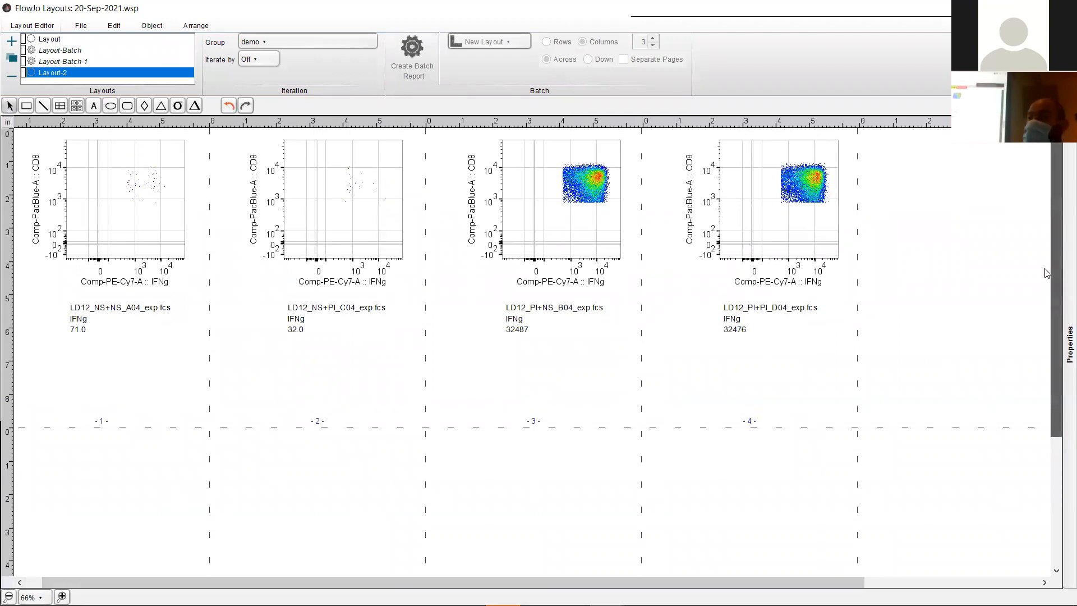
- Overlay the four IFNg plots into a single graph and move its legend table clear of the plot, onto the second page
{"action": "left_click_drag", "start_coordinate": [891, 397], "coordinate": [152, 199]}
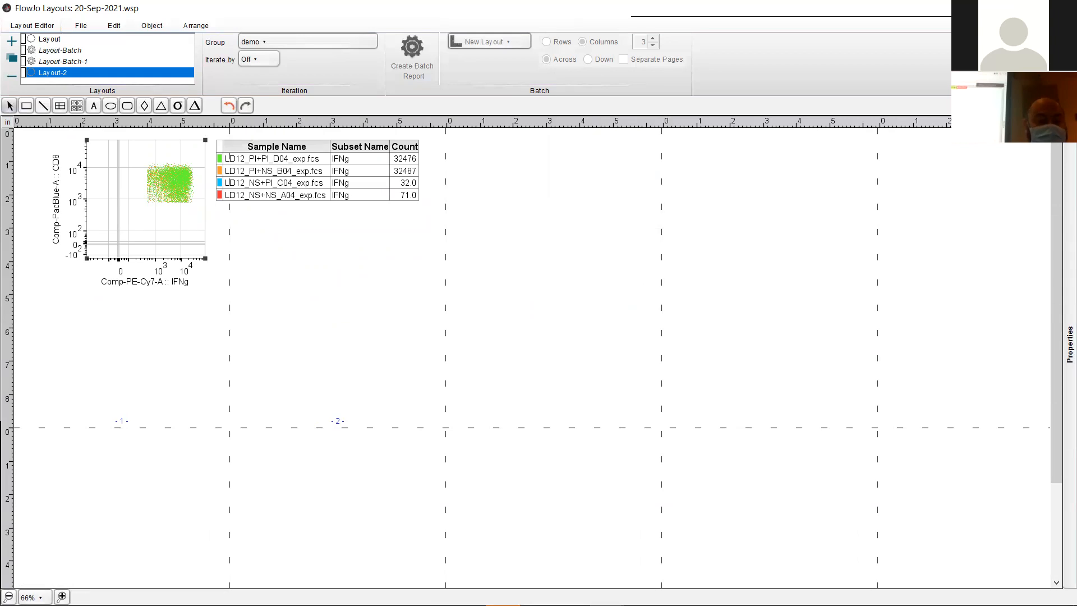
{"action": "left_click", "coordinate": [62, 596]}
{"action": "left_click", "coordinate": [62, 597]}
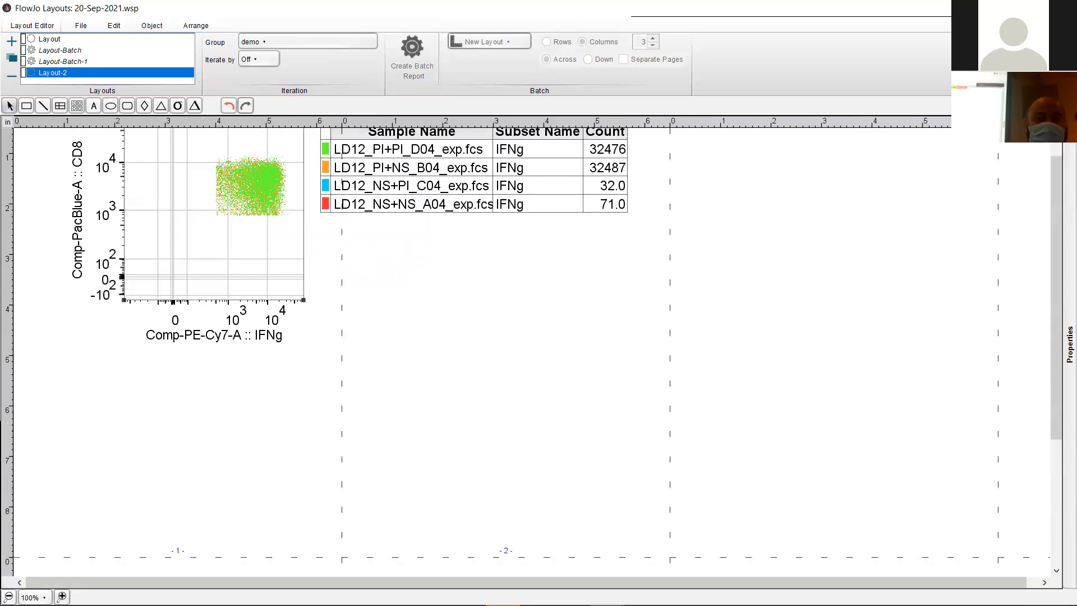
{"action": "left_click_drag", "start_coordinate": [1057, 340], "coordinate": [1052, 286]}
{"action": "left_click_drag", "start_coordinate": [434, 161], "coordinate": [504, 203]}
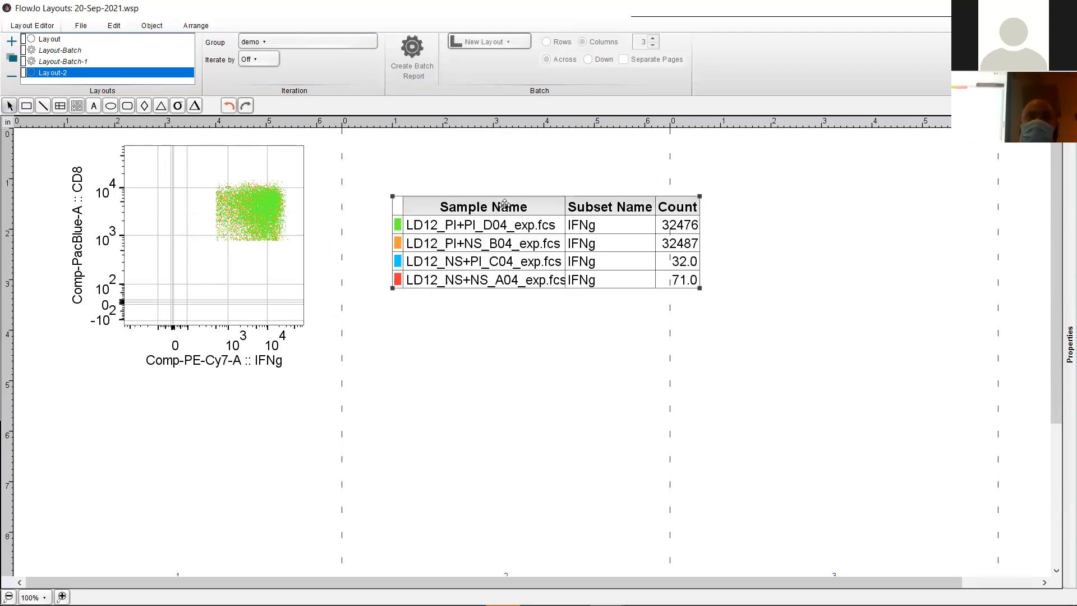
- Change the overlay's graph type to Histogram with the Y axis set to Modal
{"action": "double_click", "coordinate": [149, 211]}
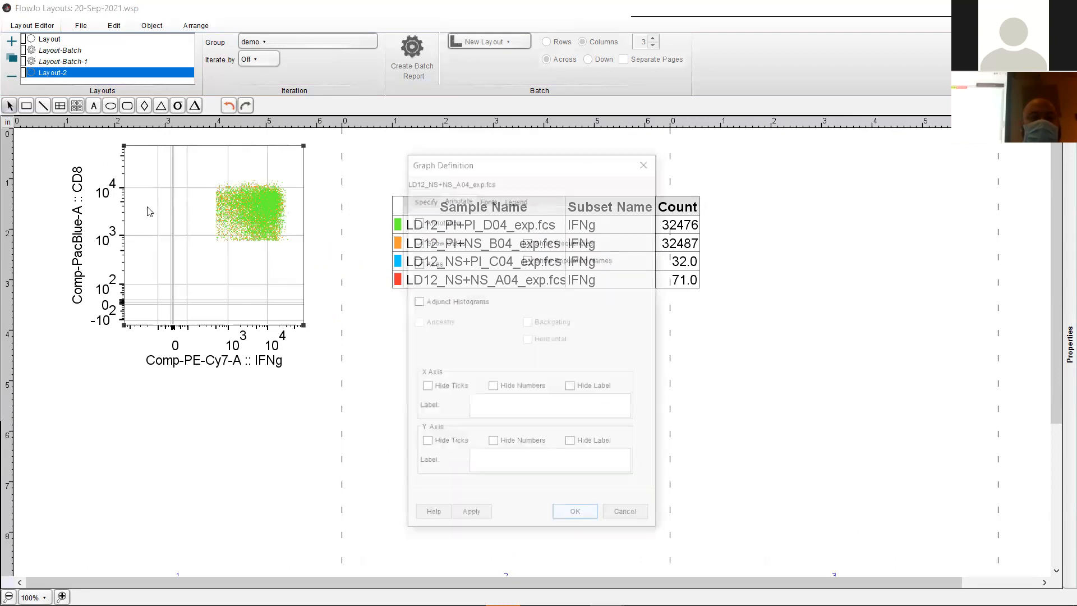
{"action": "left_click", "coordinate": [428, 200]}
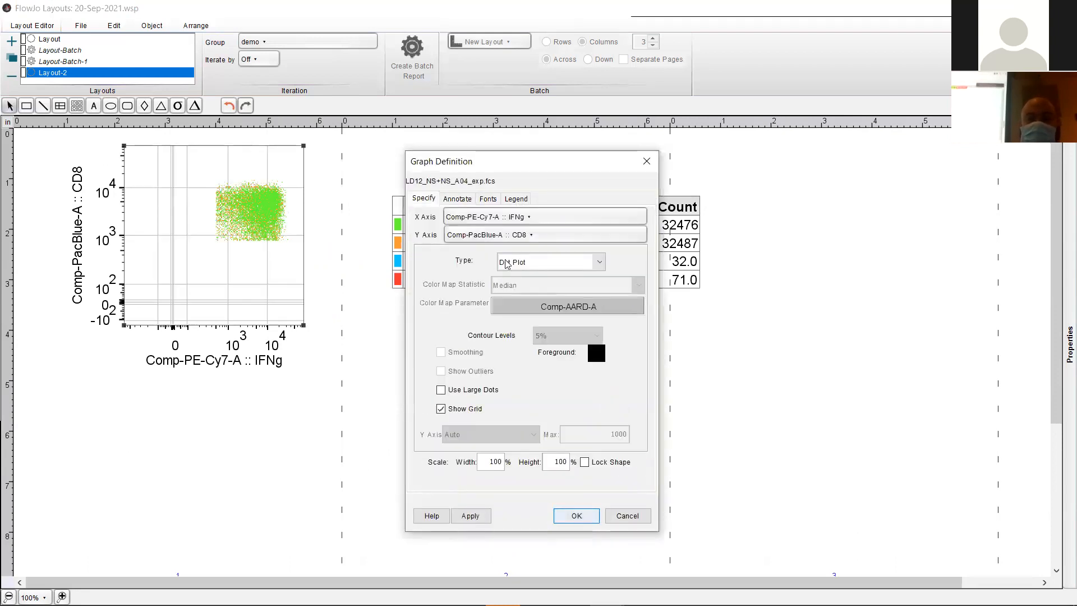
{"action": "left_click", "coordinate": [541, 265]}
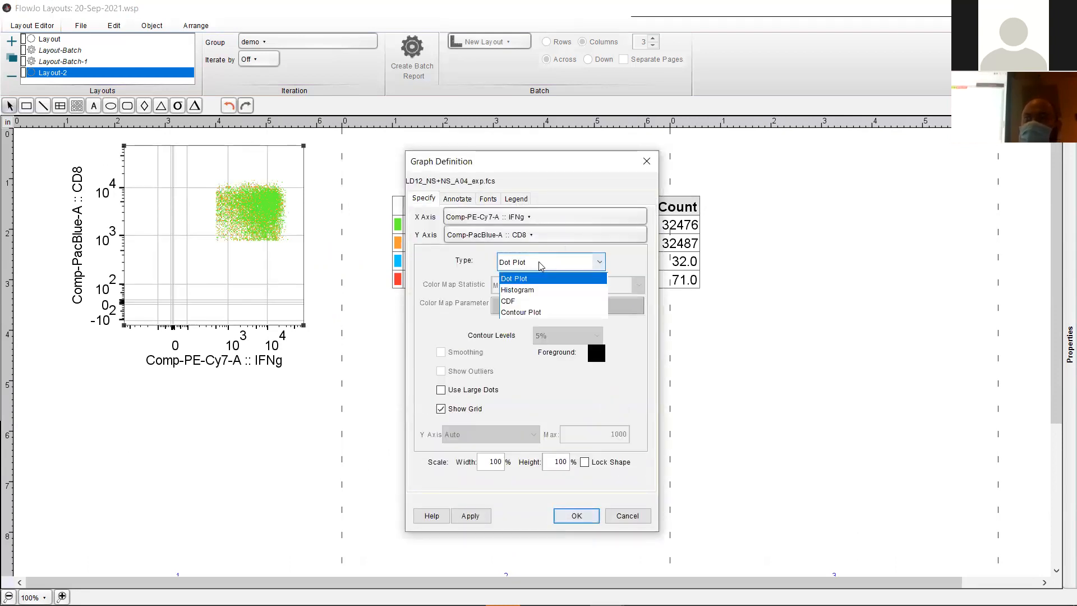
{"action": "left_click", "coordinate": [536, 290]}
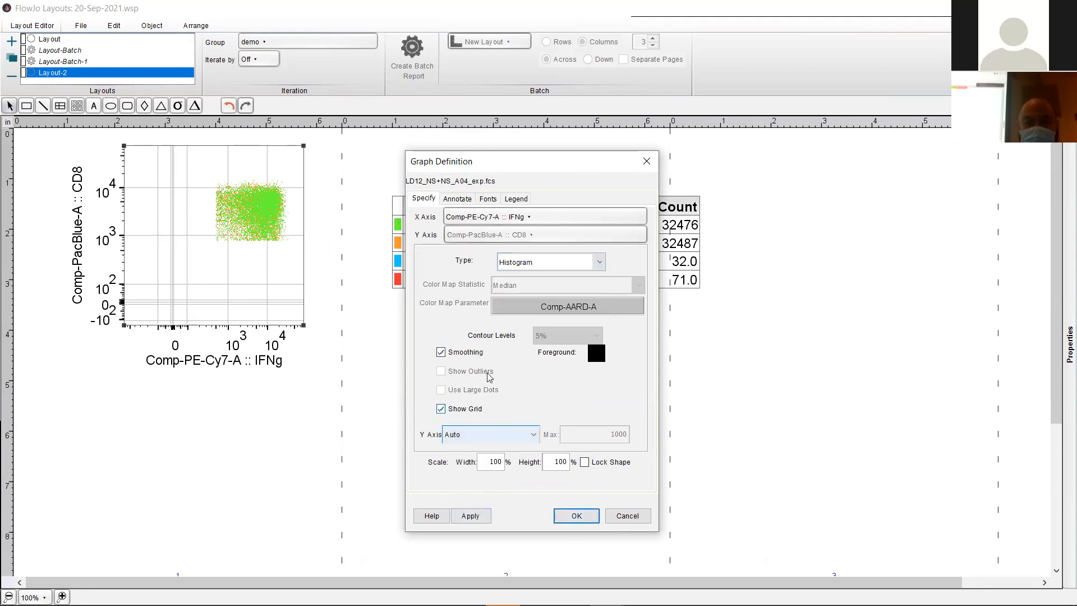
{"action": "left_click", "coordinate": [465, 436]}
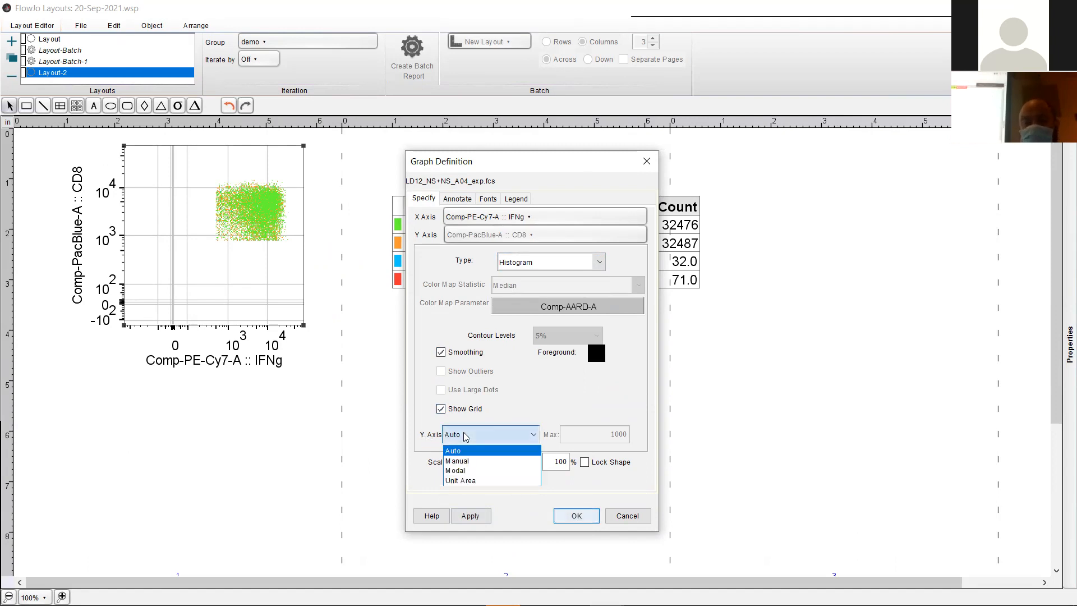
{"action": "left_click", "coordinate": [473, 471]}
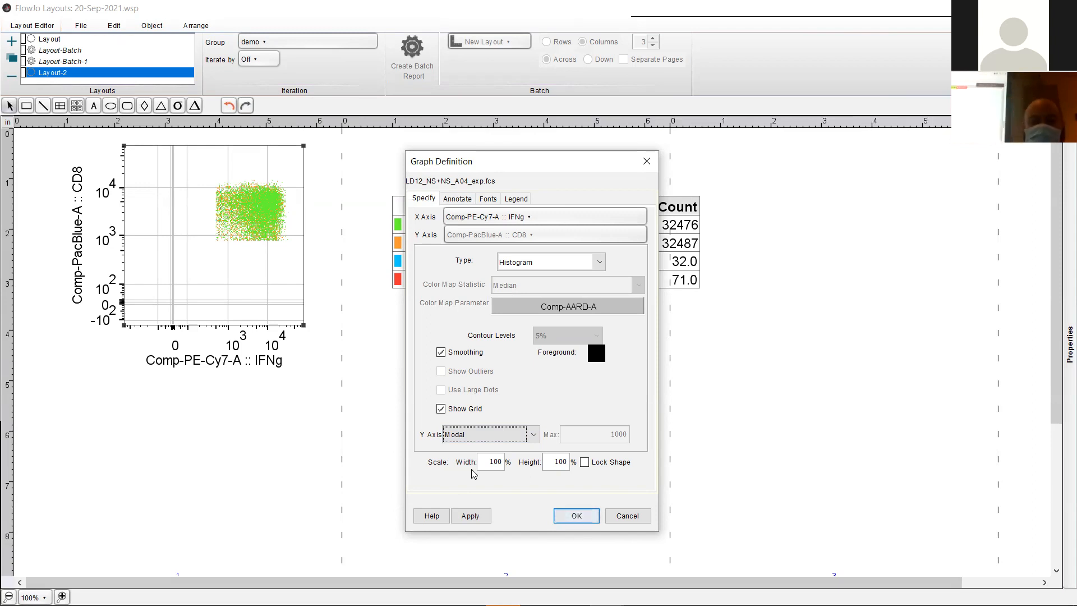
{"action": "left_click", "coordinate": [575, 516]}
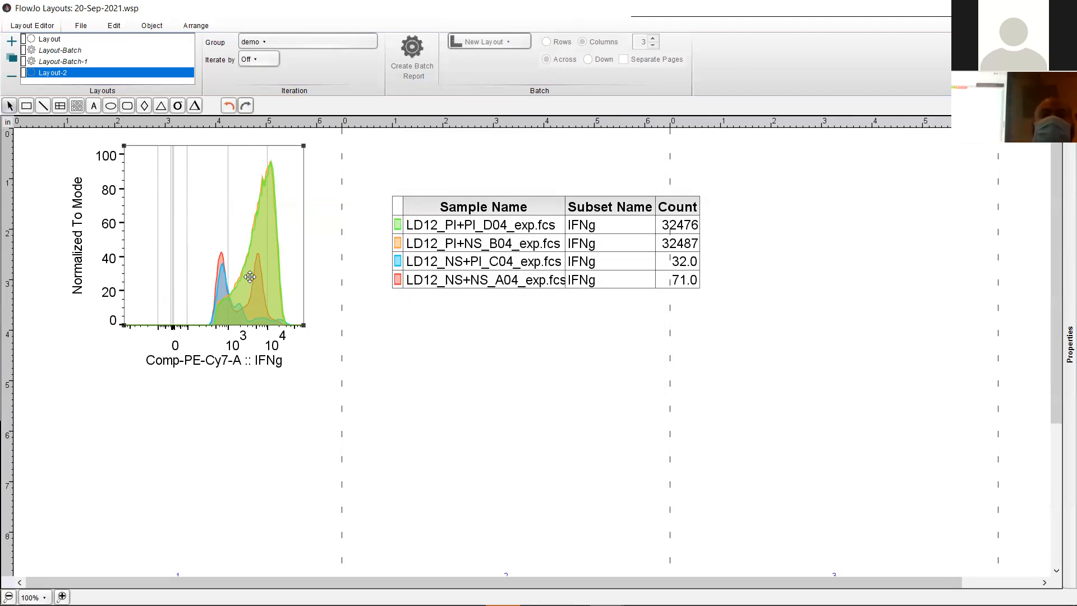
- Arrange the overlaid IFNg histograms as Stagger Offset
{"action": "right_click", "coordinate": [206, 229]}
{"action": "mouse_move", "coordinate": [272, 553]}
{"action": "mouse_move", "coordinate": [281, 594]}
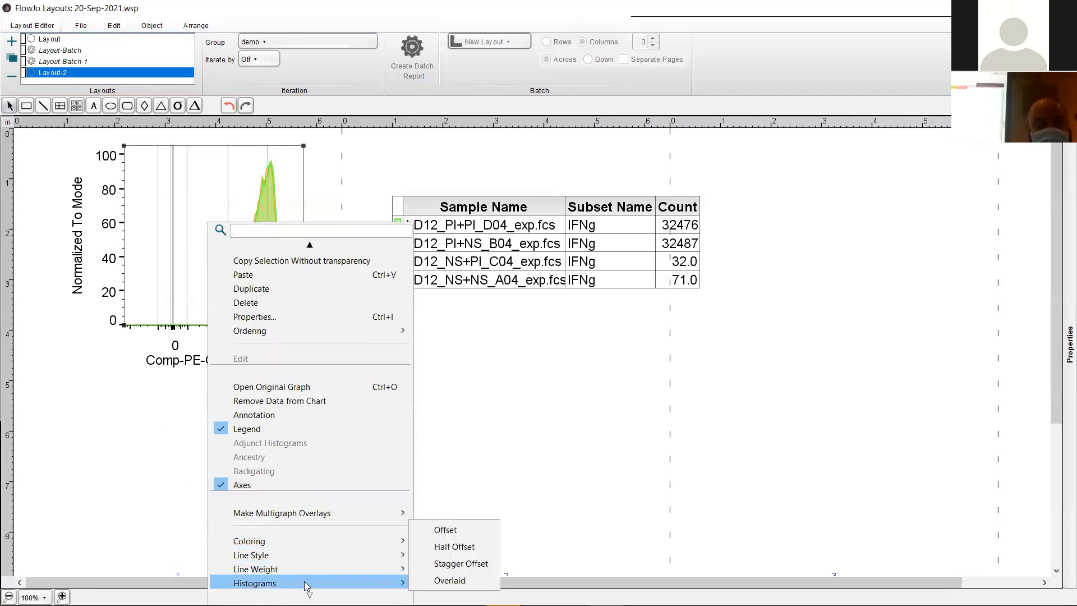
{"action": "left_click", "coordinate": [448, 564]}
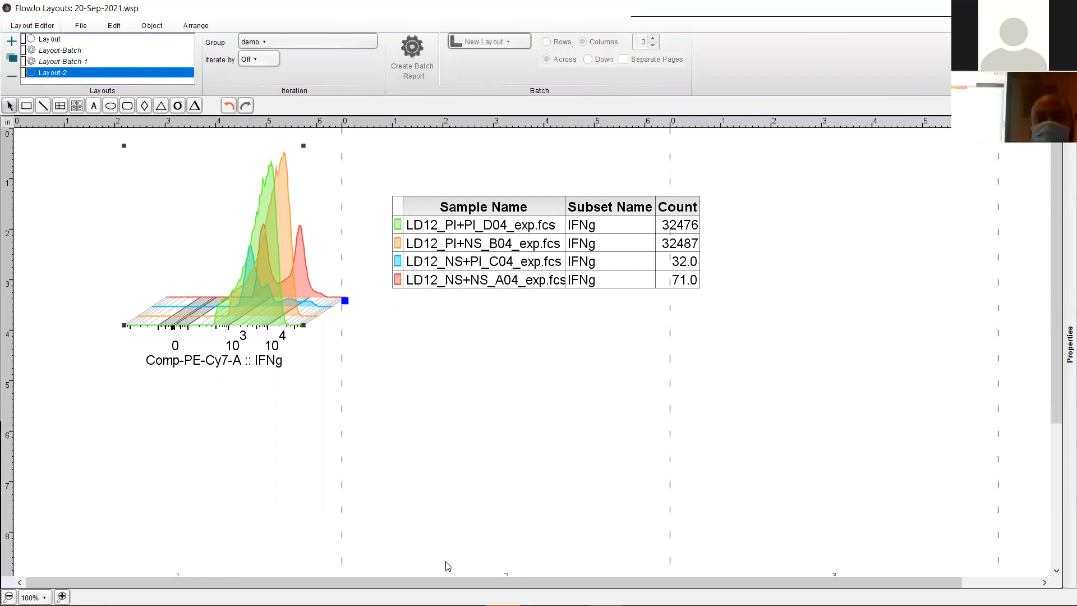
{"action": "left_click", "coordinate": [572, 445]}
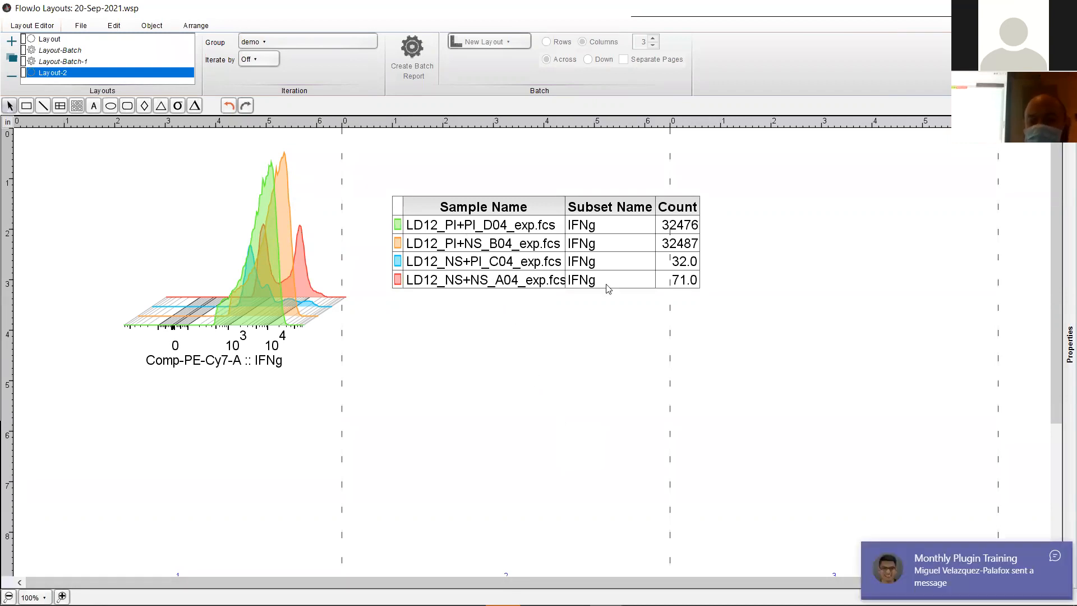
{"action": "left_click", "coordinate": [1054, 556]}
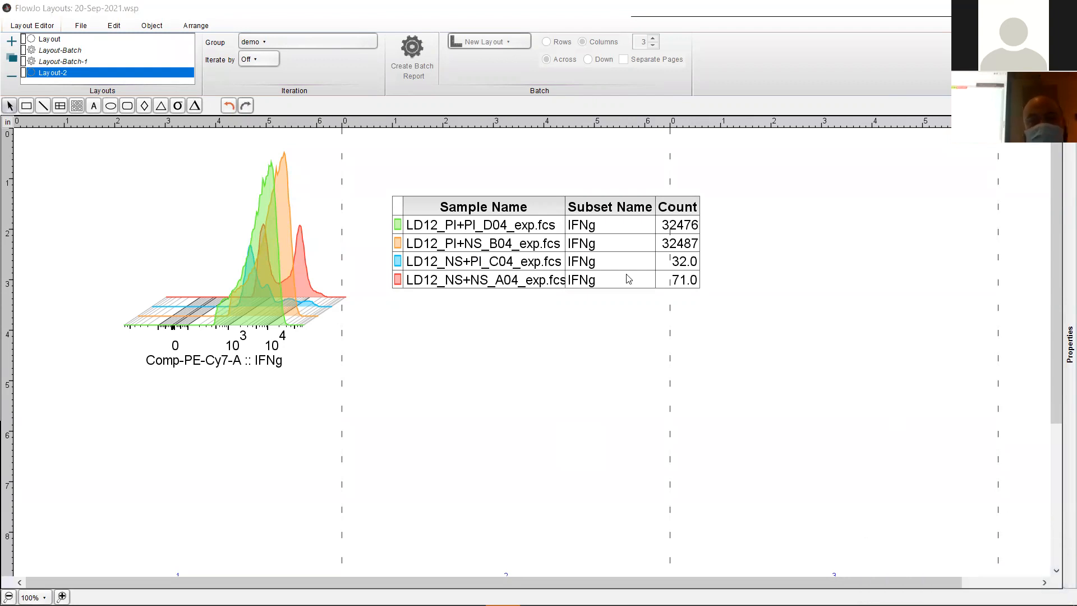
- Move LD12_PI+PI_D04_exp.fcs to the last legend row and color the LD12_PI+NS_B04_exp.fcs histogram black
{"action": "left_click_drag", "start_coordinate": [493, 227], "coordinate": [466, 286]}
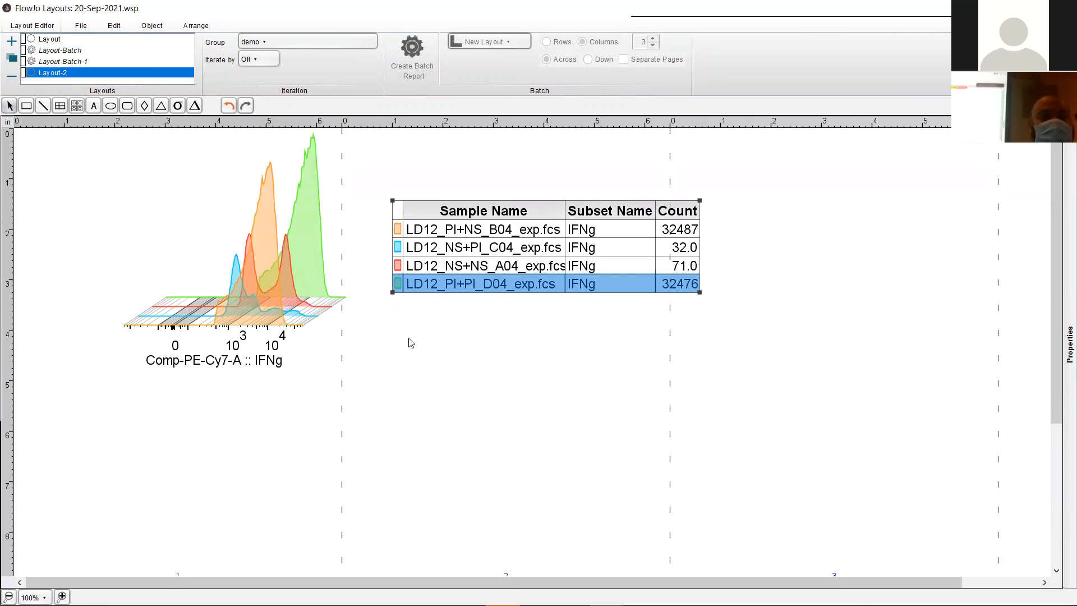
{"action": "left_click", "coordinate": [423, 348]}
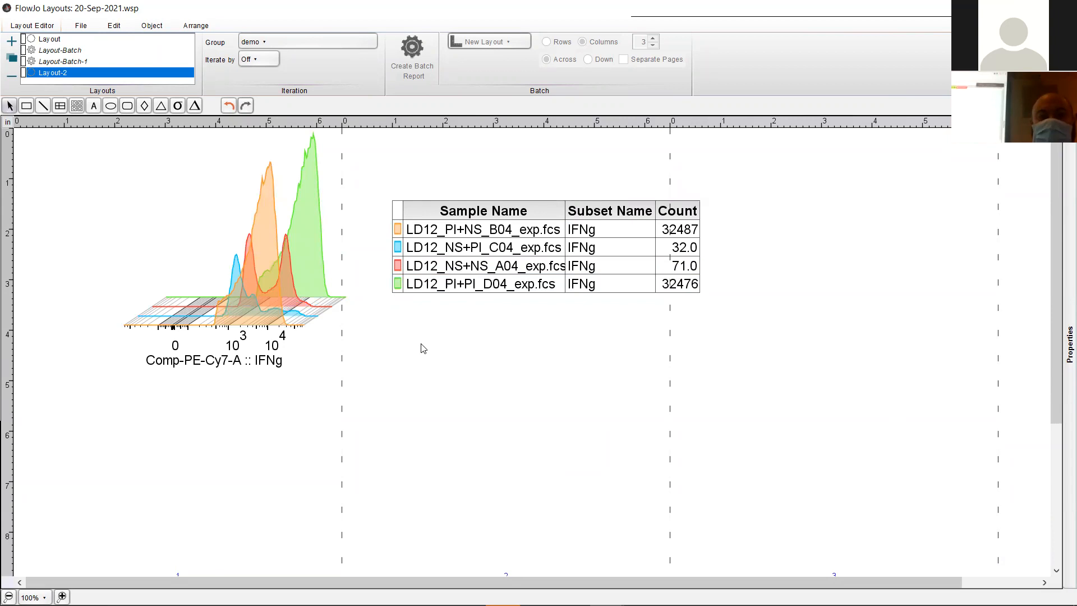
{"action": "left_click", "coordinate": [397, 232]}
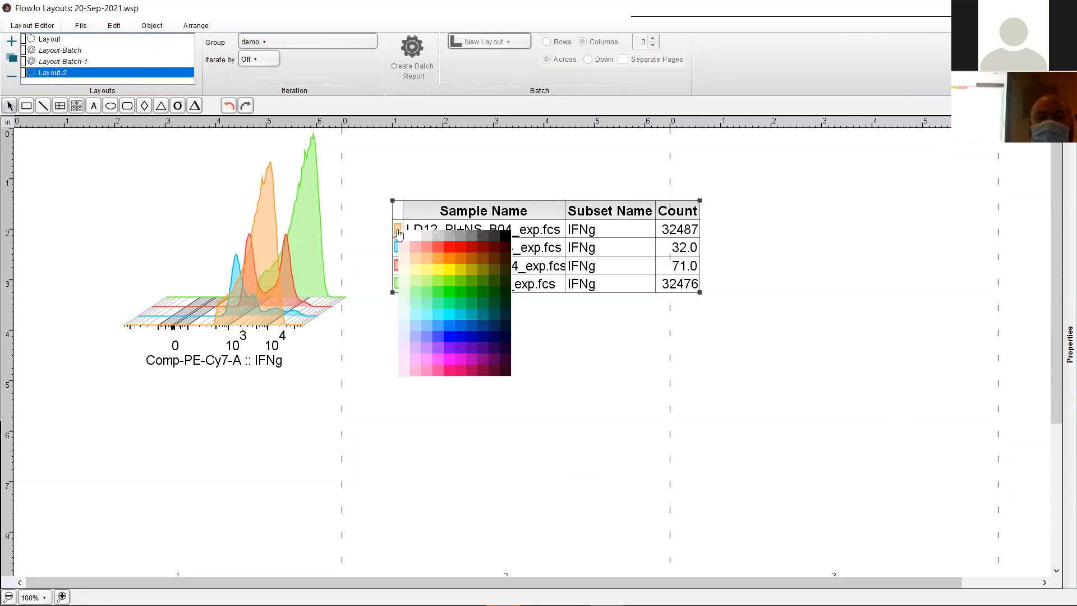
{"action": "left_click", "coordinate": [506, 237]}
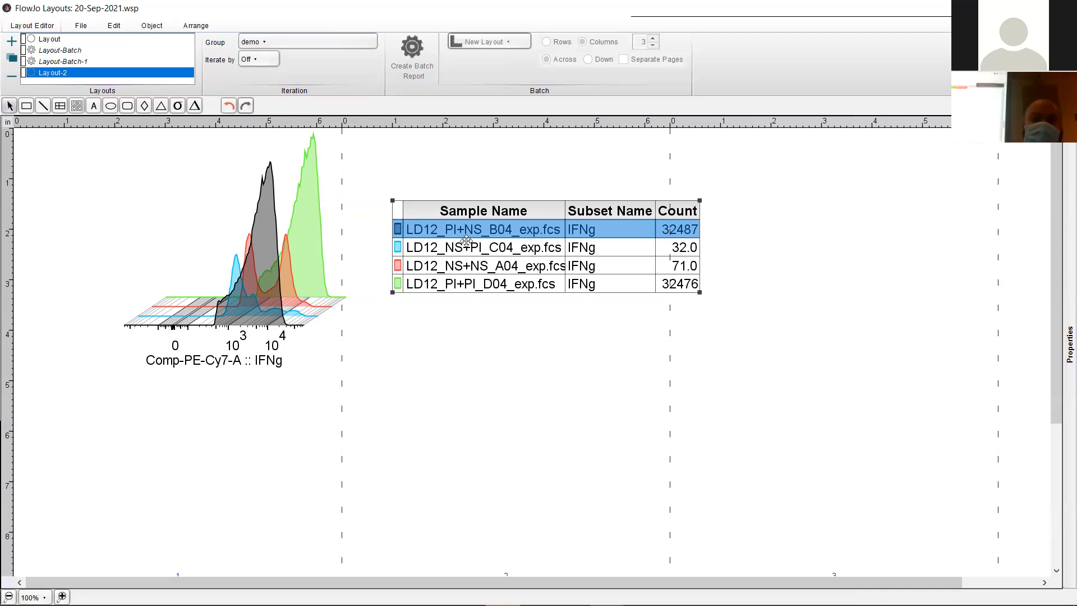
- Add the *STIM and *Vaccination keywords as columns to the overlay's legend table and apply the change
{"action": "double_click", "coordinate": [451, 211]}
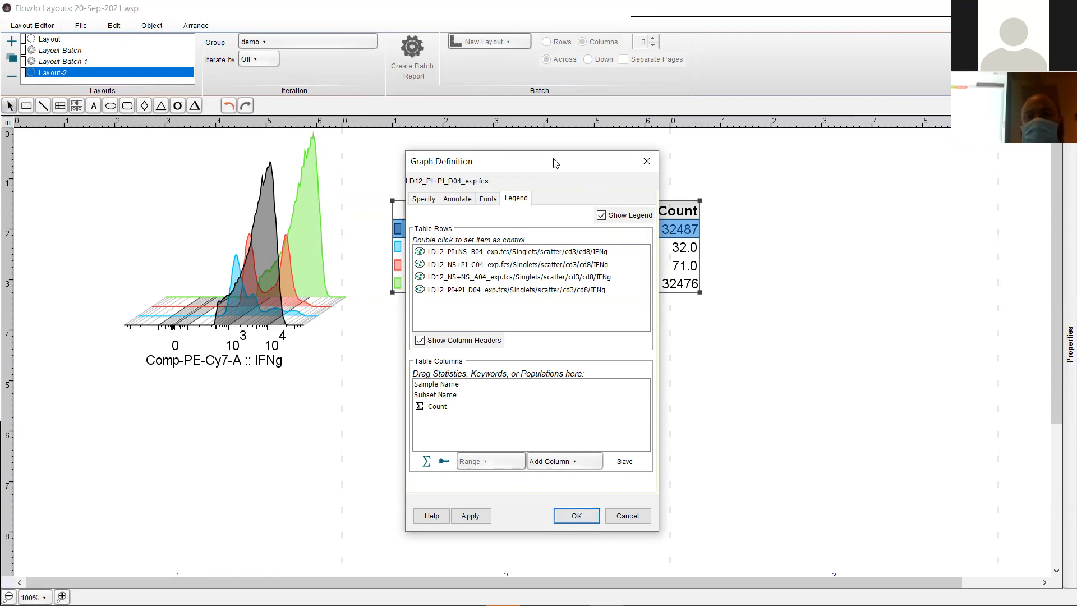
{"action": "left_click_drag", "start_coordinate": [557, 167], "coordinate": [291, 137]}
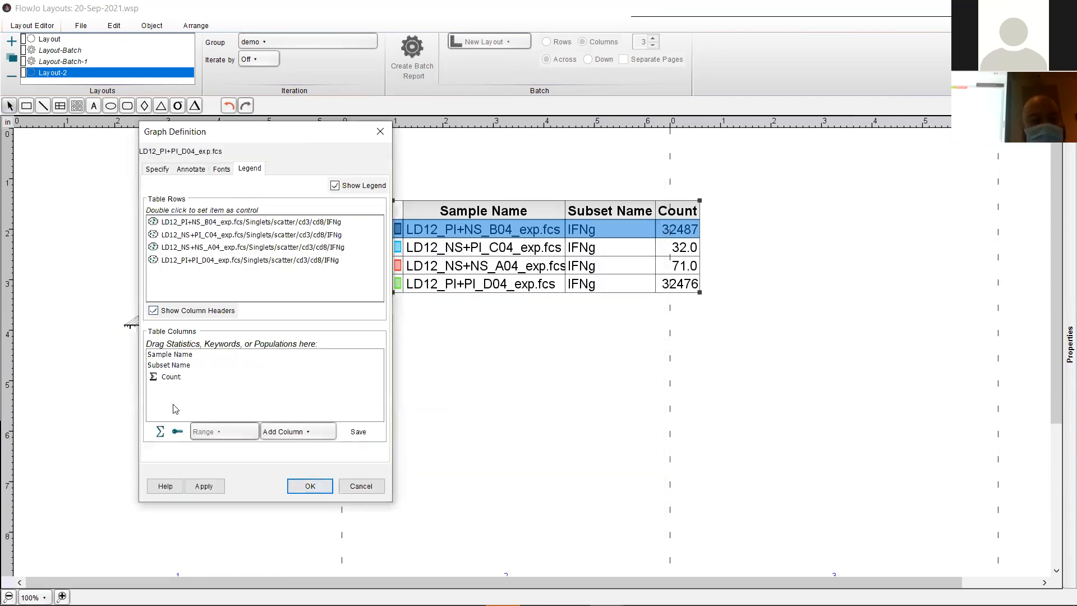
{"action": "left_click", "coordinate": [178, 432]}
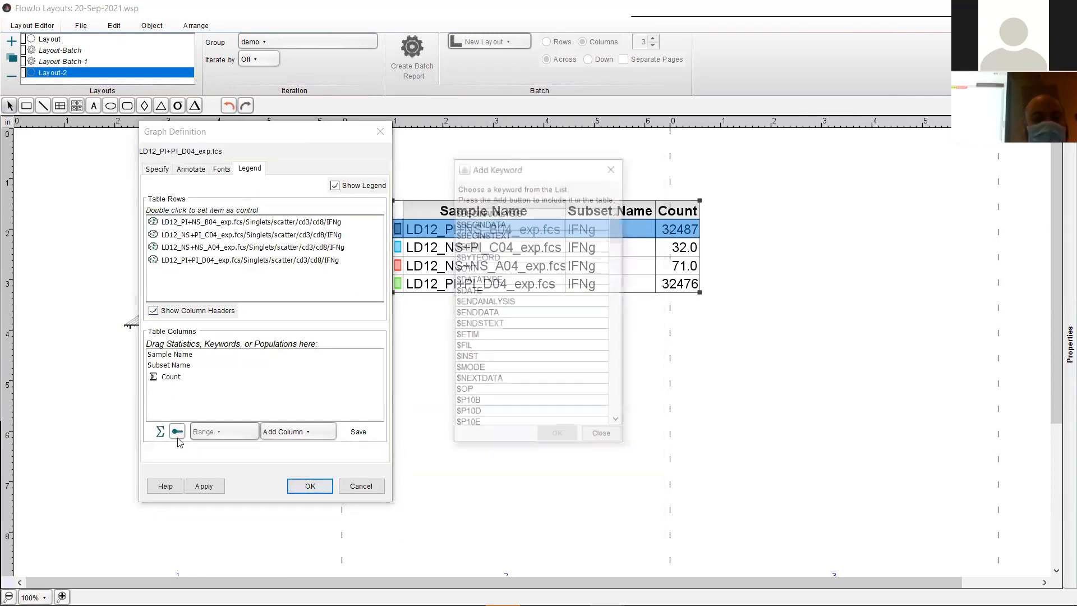
{"action": "left_click_drag", "start_coordinate": [617, 232], "coordinate": [619, 366]}
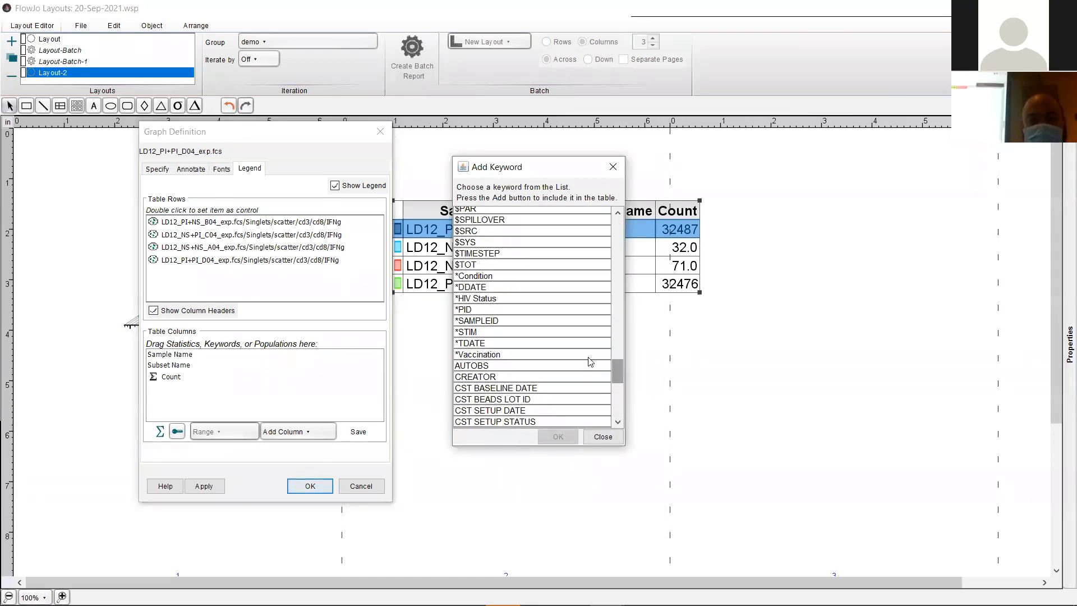
{"action": "left_click", "coordinate": [523, 332]}
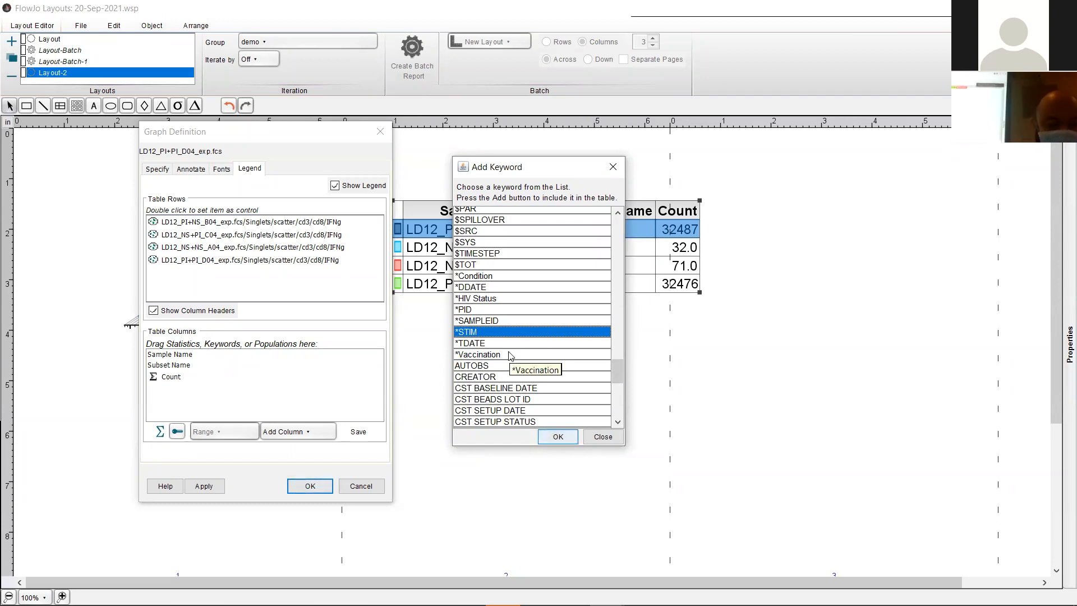
{"action": "left_click", "coordinate": [511, 354], "text": "shift"}
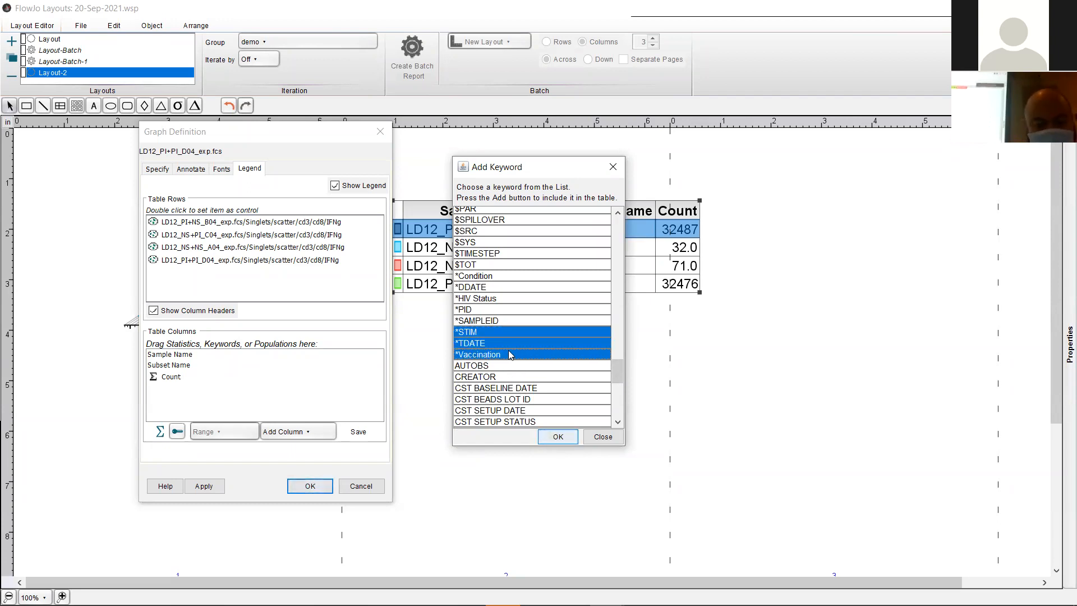
{"action": "left_click", "coordinate": [508, 343], "text": "ctrl"}
{"action": "left_click", "coordinate": [557, 437]}
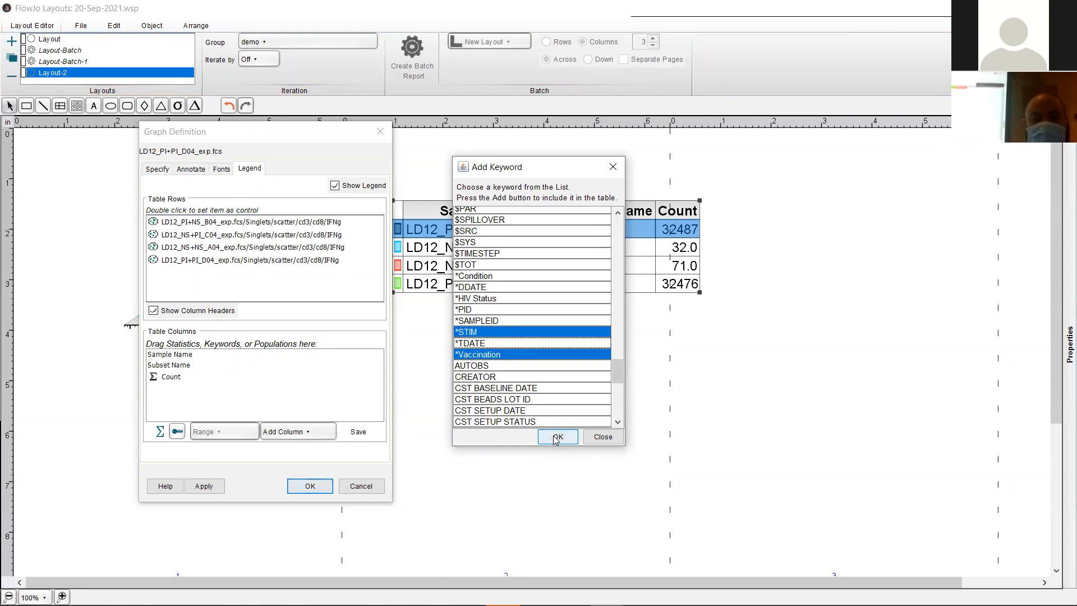
{"action": "left_click", "coordinate": [213, 488]}
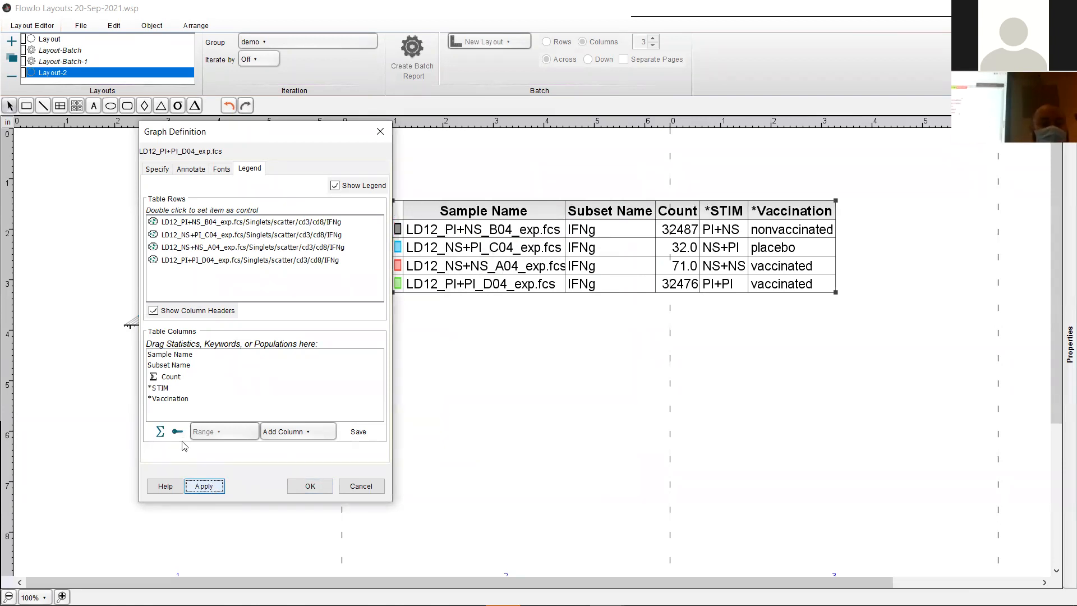
- Add the Median of Comp-PE-Cy7-A :: IFNg as a column to the overlay's legend table and accept the graph definition
{"action": "left_click", "coordinate": [160, 432]}
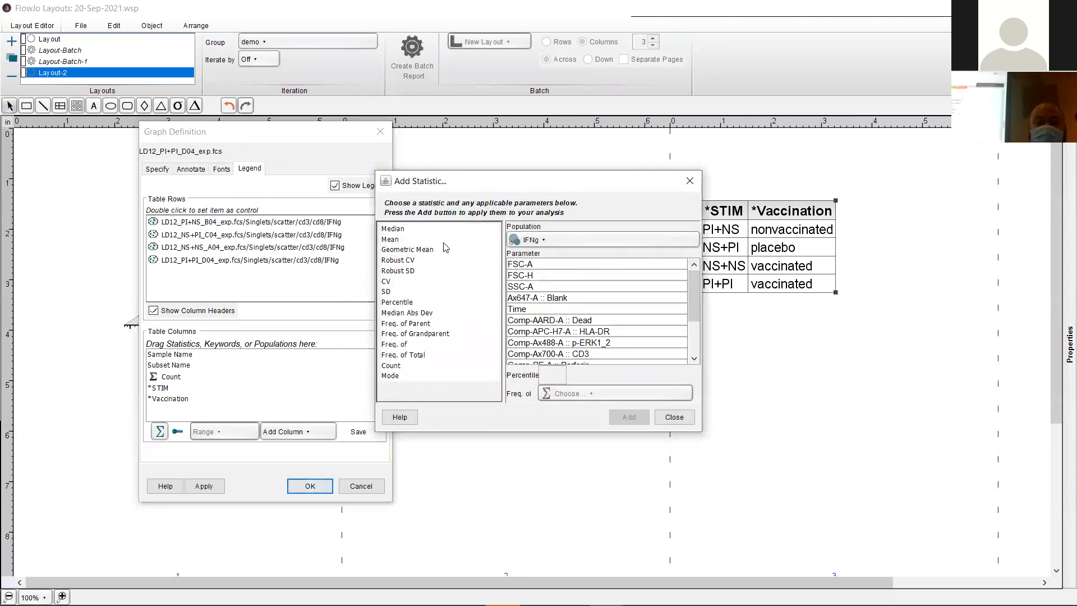
{"action": "left_click", "coordinate": [428, 230]}
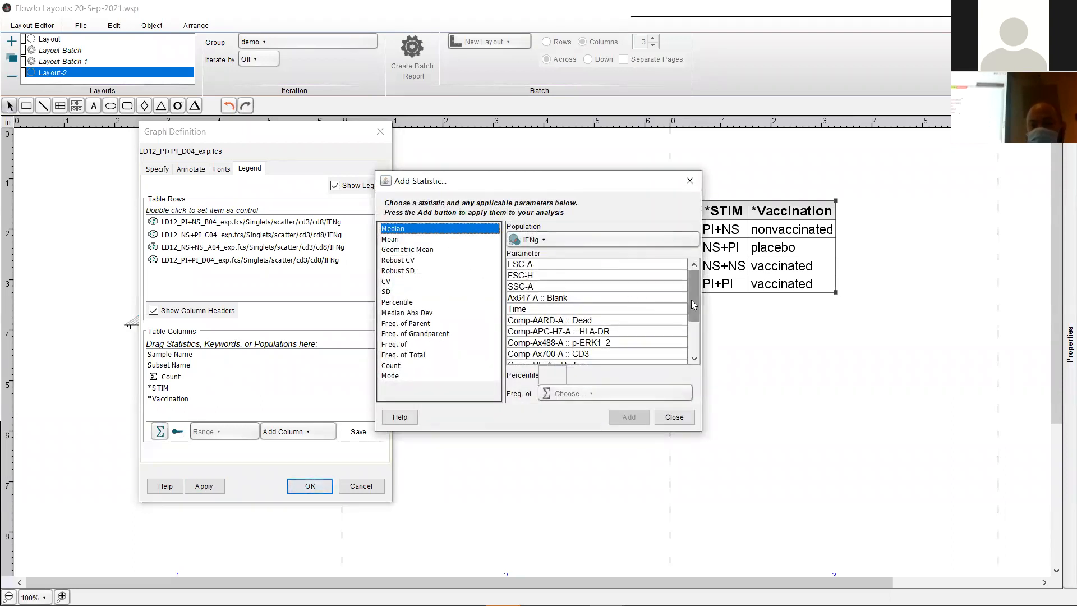
{"action": "left_click_drag", "start_coordinate": [691, 300], "coordinate": [697, 339]}
{"action": "left_click", "coordinate": [596, 325]}
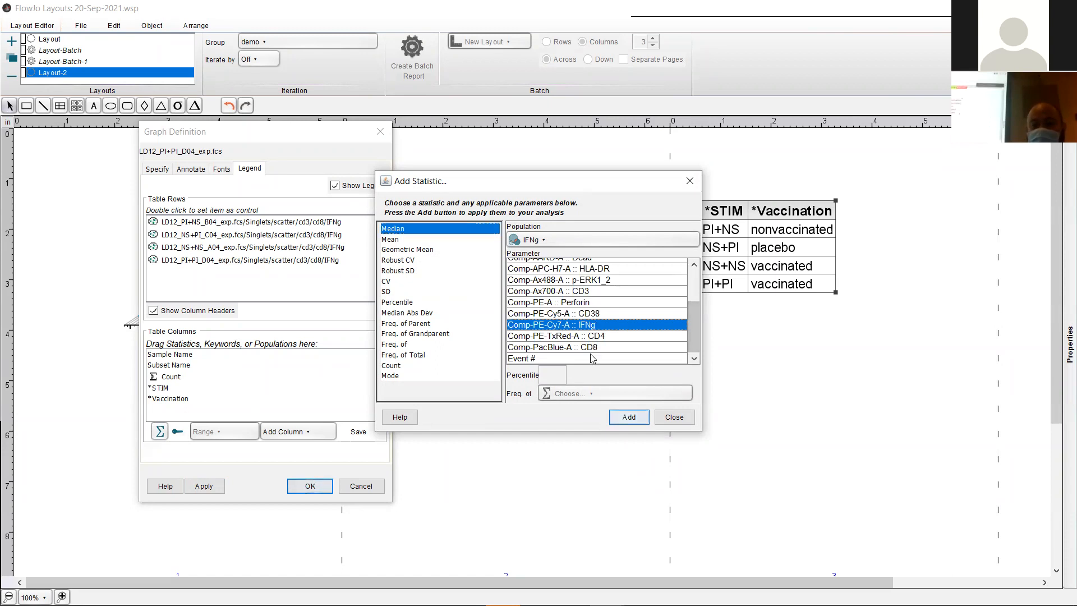
{"action": "left_click", "coordinate": [624, 419]}
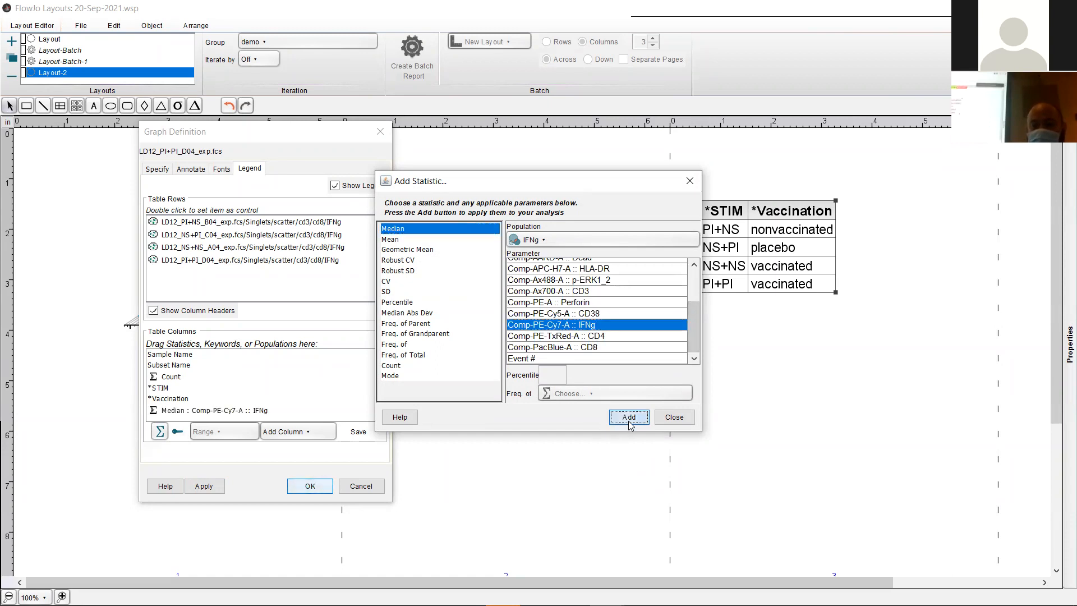
{"action": "left_click", "coordinate": [675, 418]}
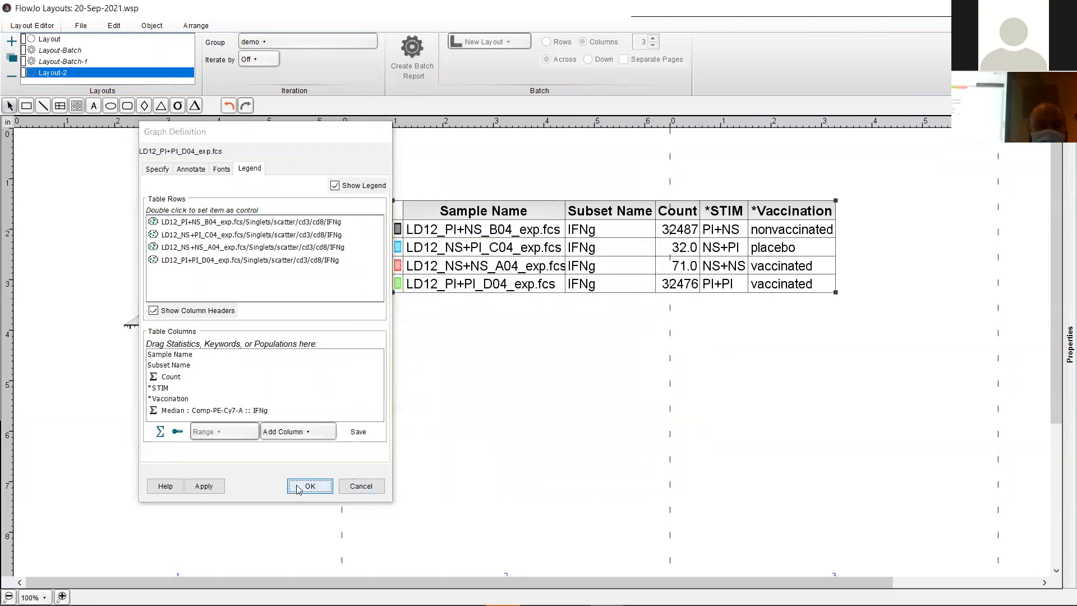
{"action": "left_click", "coordinate": [298, 490]}
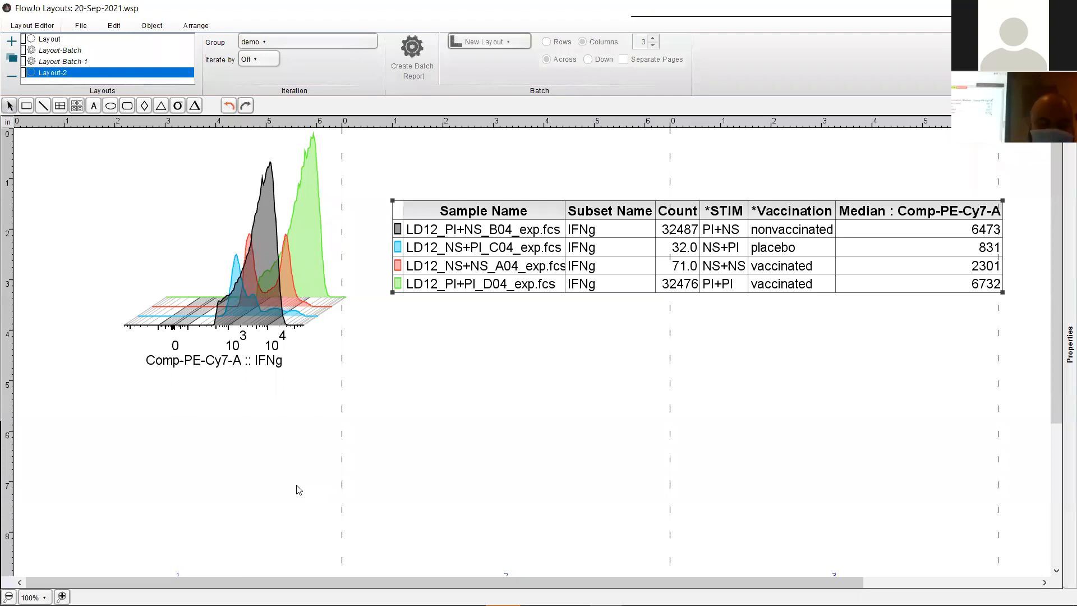
- Switch to the workspace window and start the MiST plugin on the populations from Singlets through IFNg of LD12_PI+PI_D04_exp.fcs
{"action": "key", "text": "alt+Tab"}
{"action": "key", "text": "alt+Tab"}
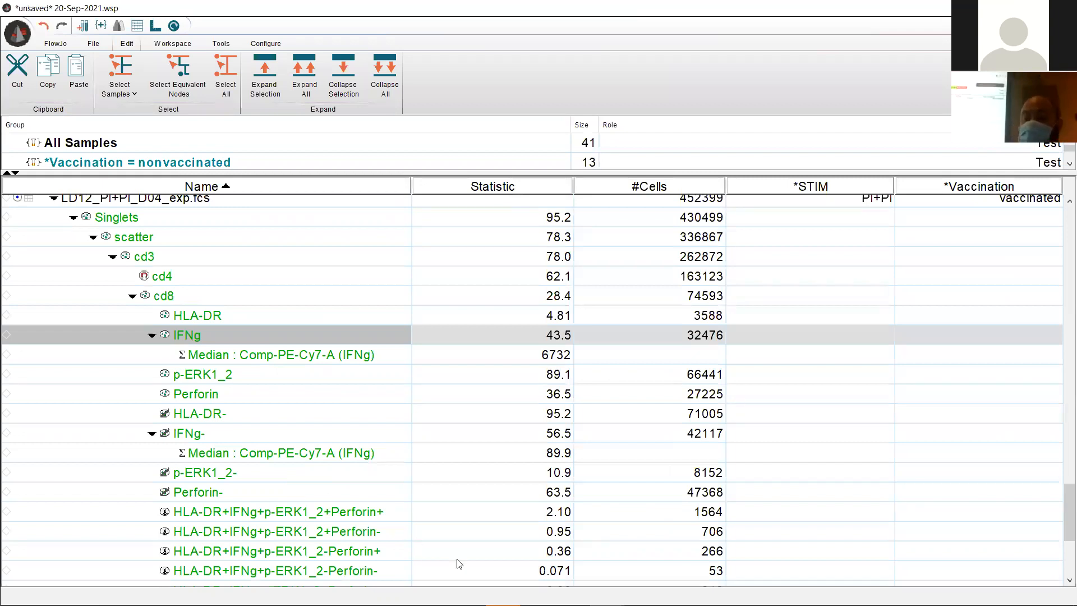
{"action": "mouse_move", "coordinate": [461, 605]}
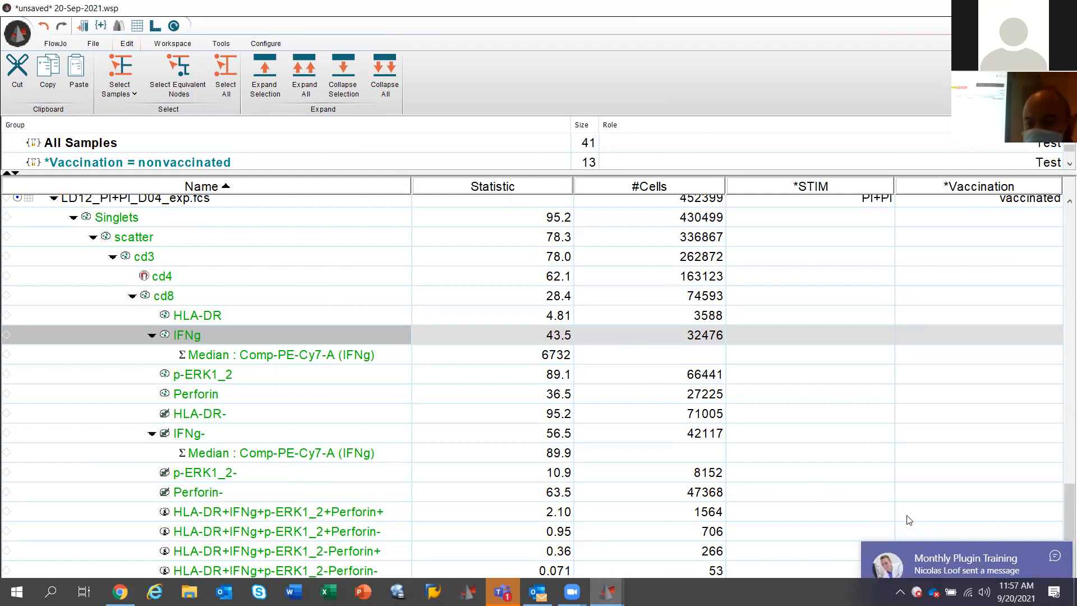
{"action": "left_click", "coordinate": [1048, 554]}
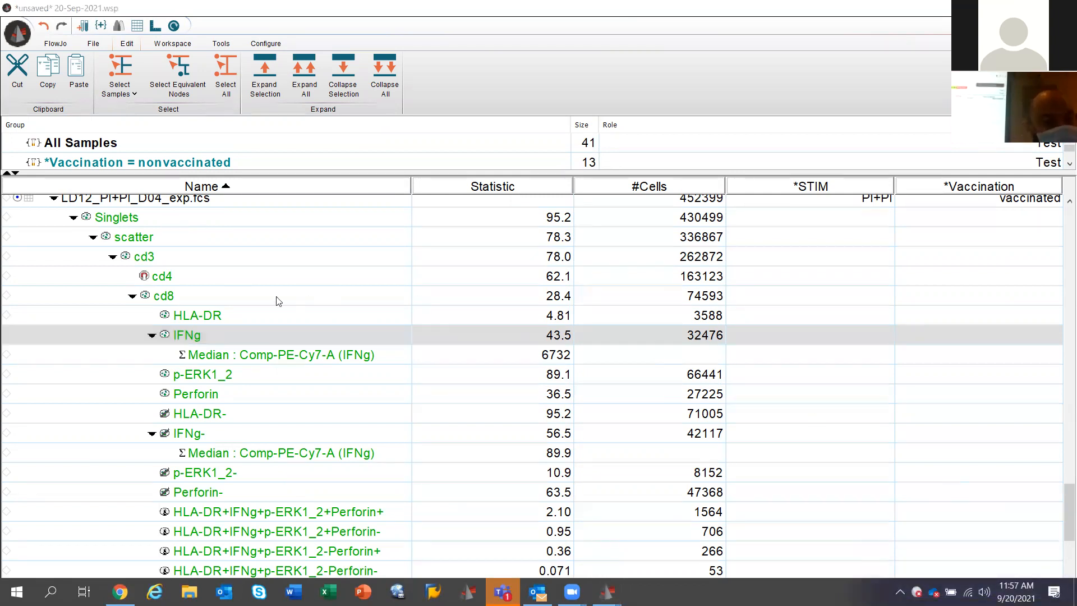
{"action": "left_click", "coordinate": [137, 220]}
{"action": "left_click", "coordinate": [143, 237], "text": "shift"}
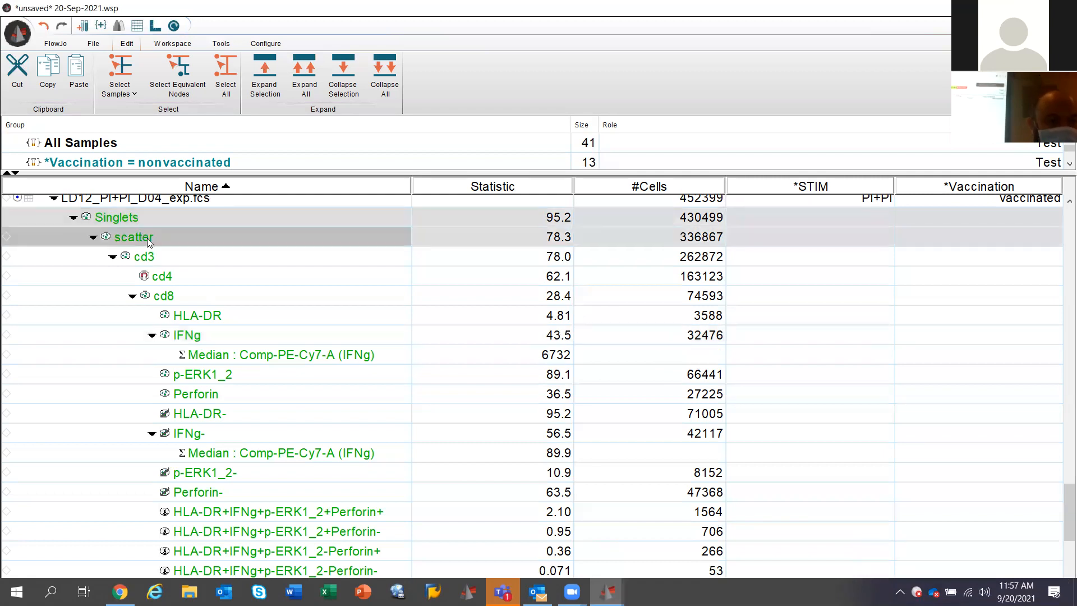
{"action": "left_click", "coordinate": [152, 251], "text": "shift"}
{"action": "left_click", "coordinate": [169, 295], "text": "shift"}
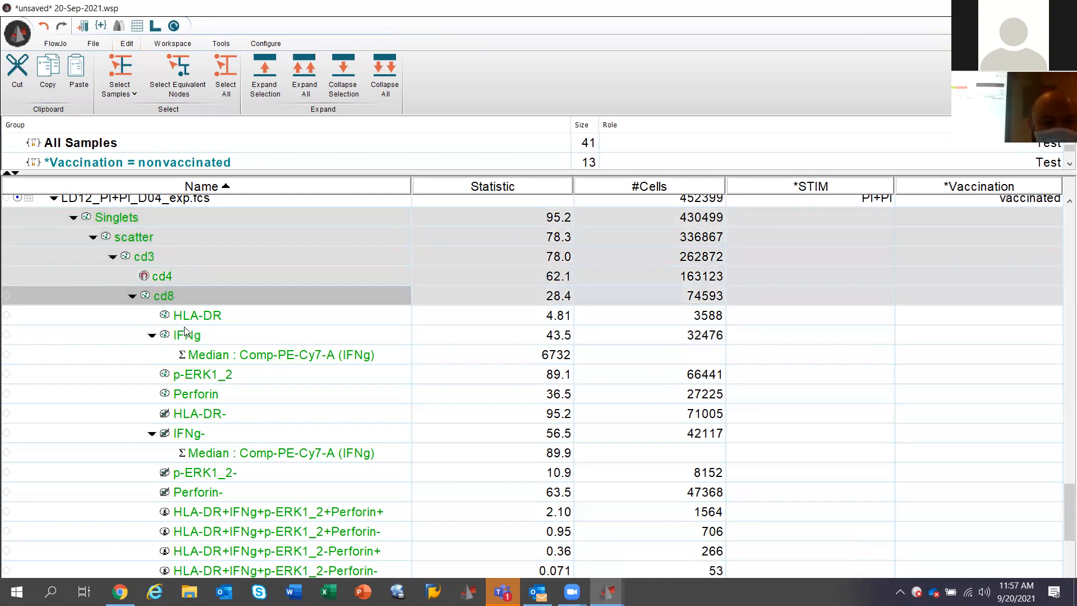
{"action": "left_click", "coordinate": [186, 334], "text": "shift"}
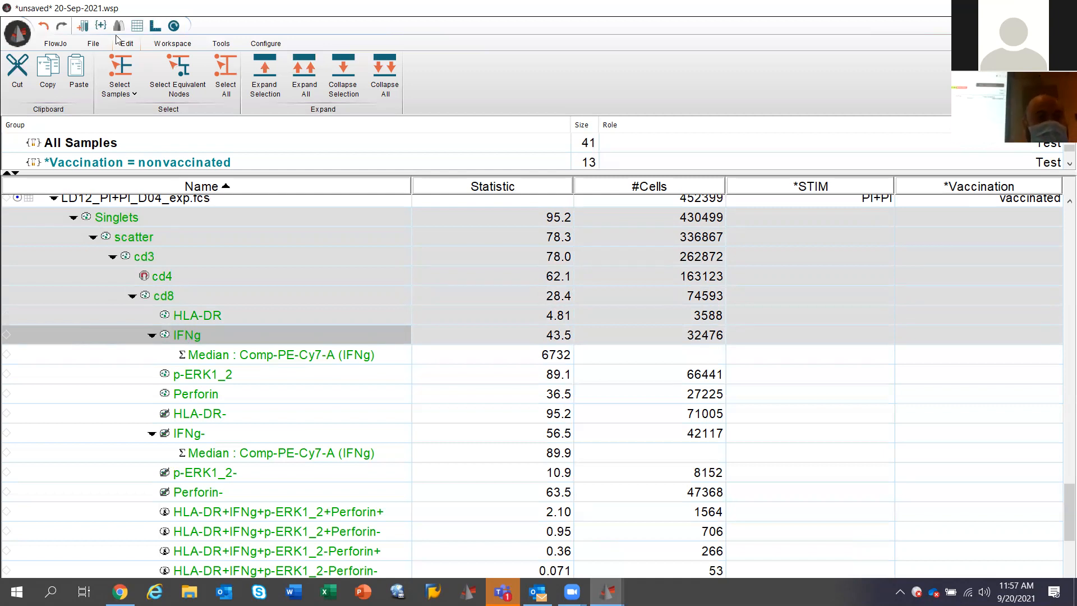
{"action": "left_click", "coordinate": [167, 45]}
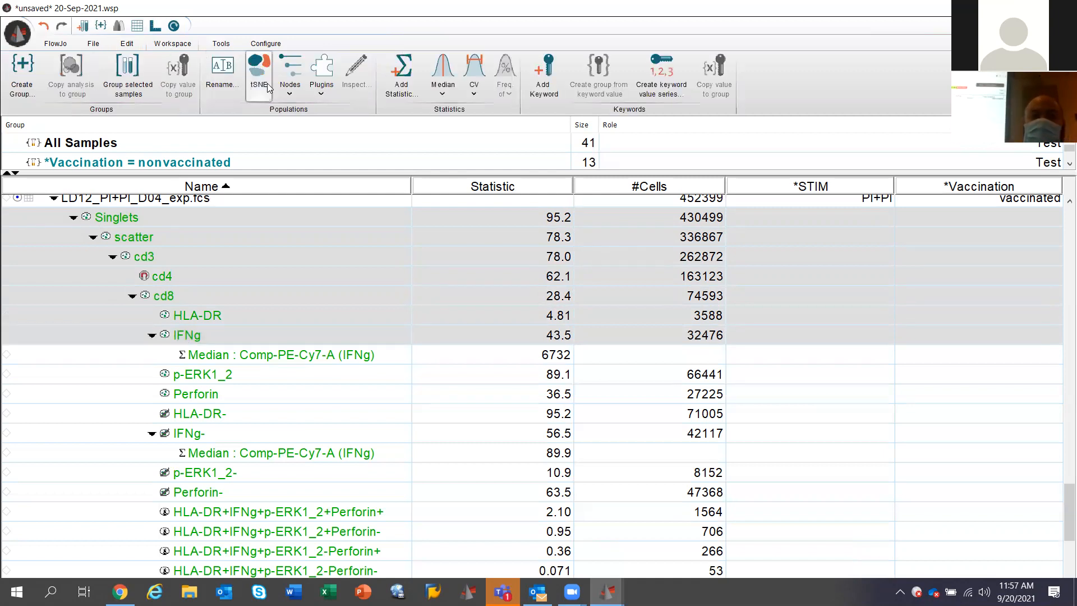
{"action": "left_click", "coordinate": [314, 97]}
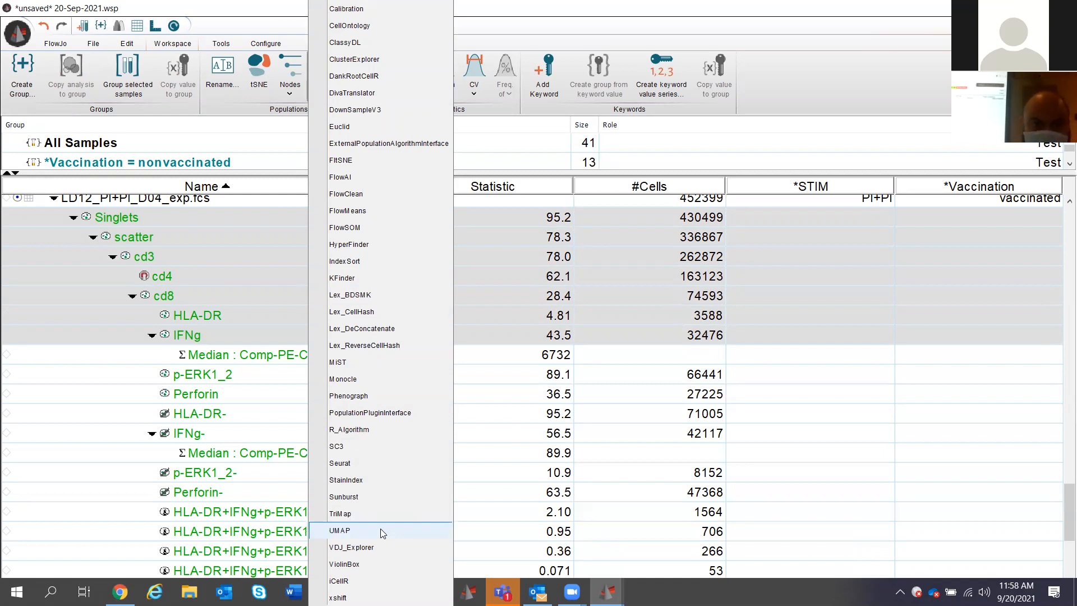
{"action": "left_click", "coordinate": [370, 361]}
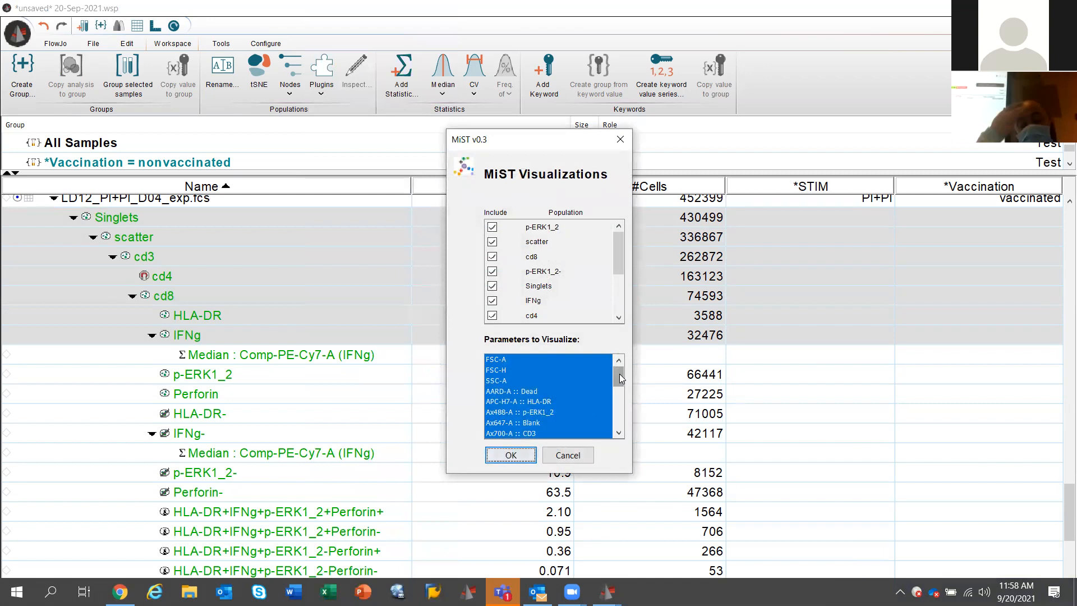
- Run MiST with only FSC-A, FSC-H and SSC-A as parameters to visualize, and cancel the repeated MiST dialogs
{"action": "left_click_drag", "start_coordinate": [619, 373], "coordinate": [610, 406]}
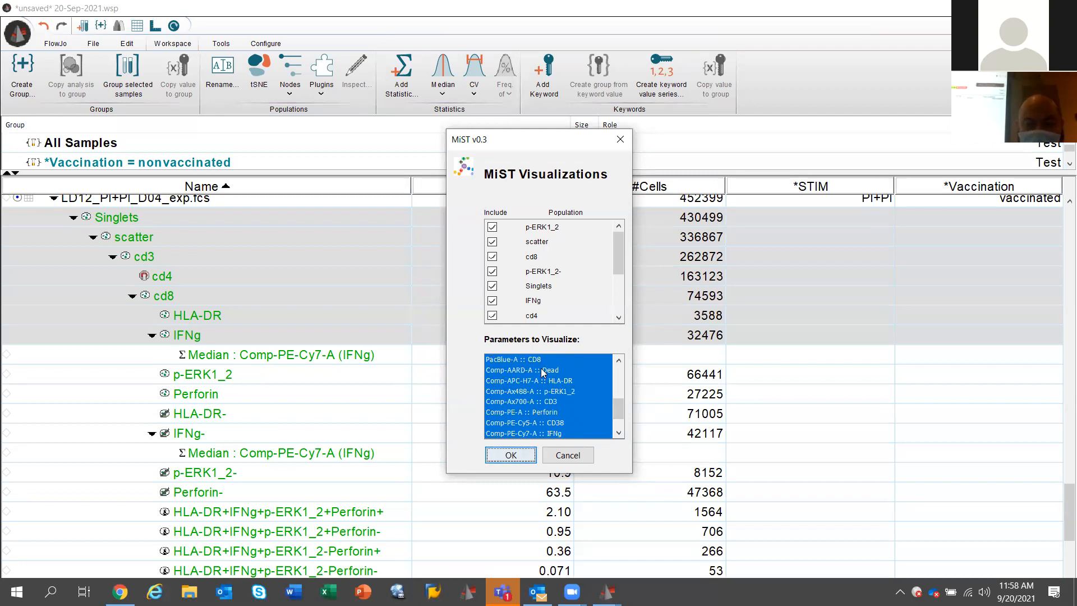
{"action": "left_click", "coordinate": [550, 370]}
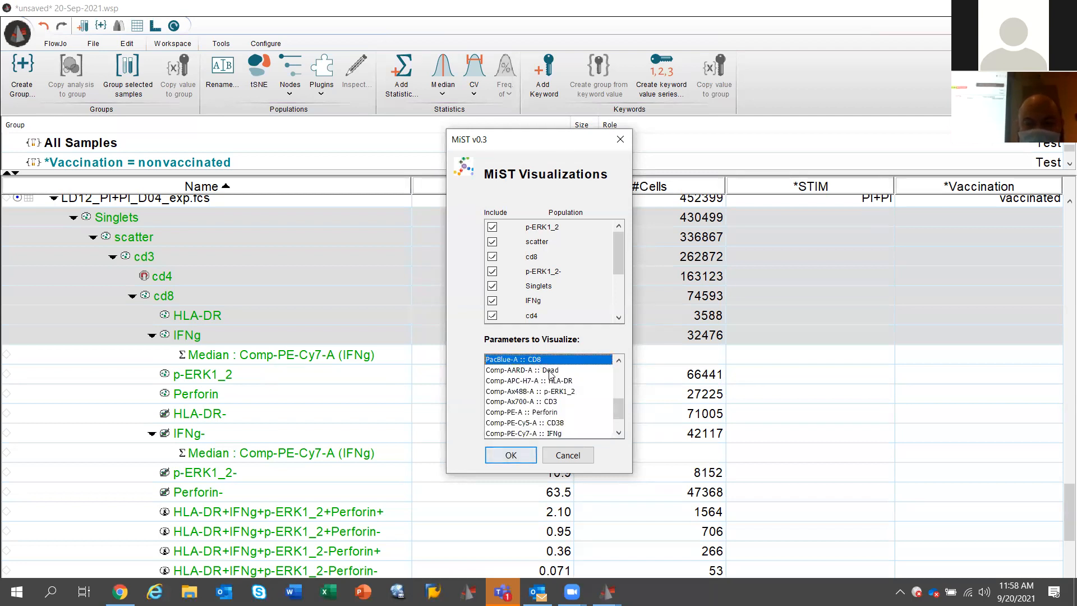
{"action": "left_click", "coordinate": [546, 372]}
{"action": "left_click_drag", "start_coordinate": [618, 420], "coordinate": [618, 364]}
{"action": "left_click", "coordinate": [555, 424], "text": "shift"}
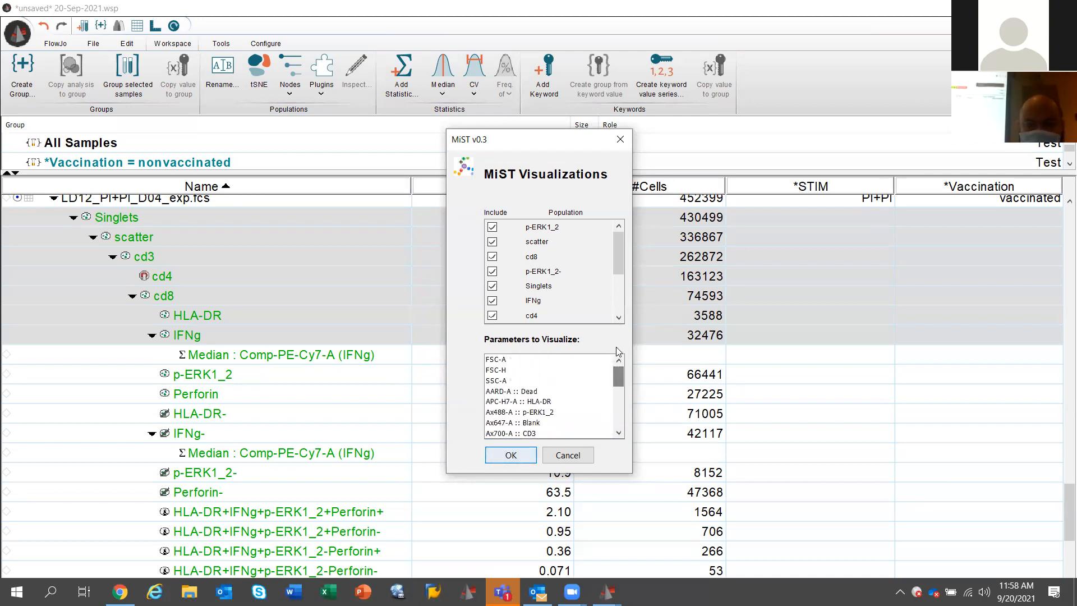
{"action": "left_click", "coordinate": [507, 360]}
{"action": "left_click", "coordinate": [498, 370], "text": "shift"}
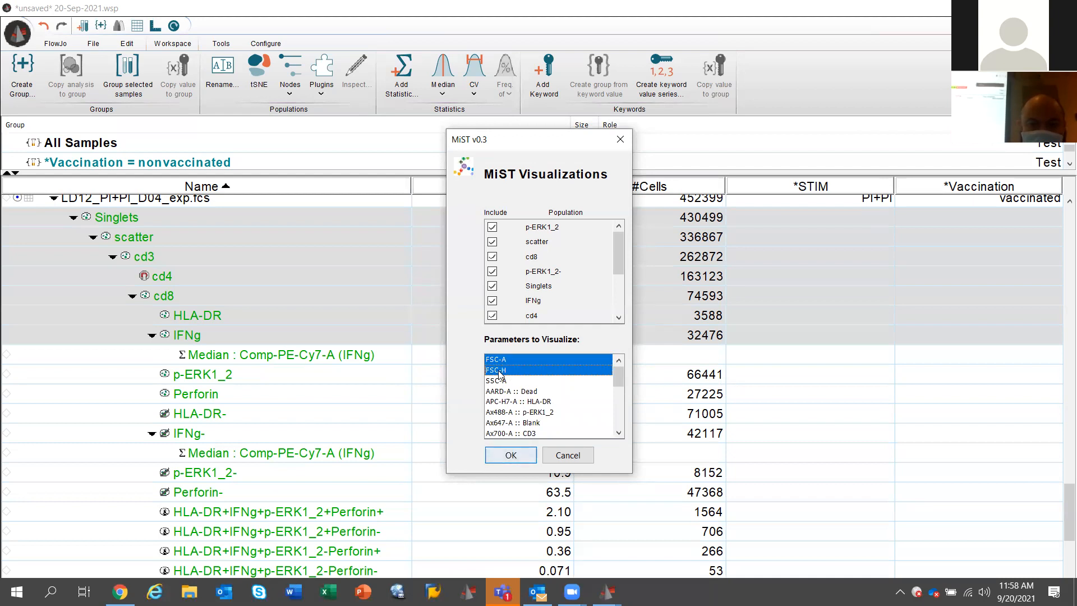
{"action": "left_click", "coordinate": [494, 380], "text": "shift"}
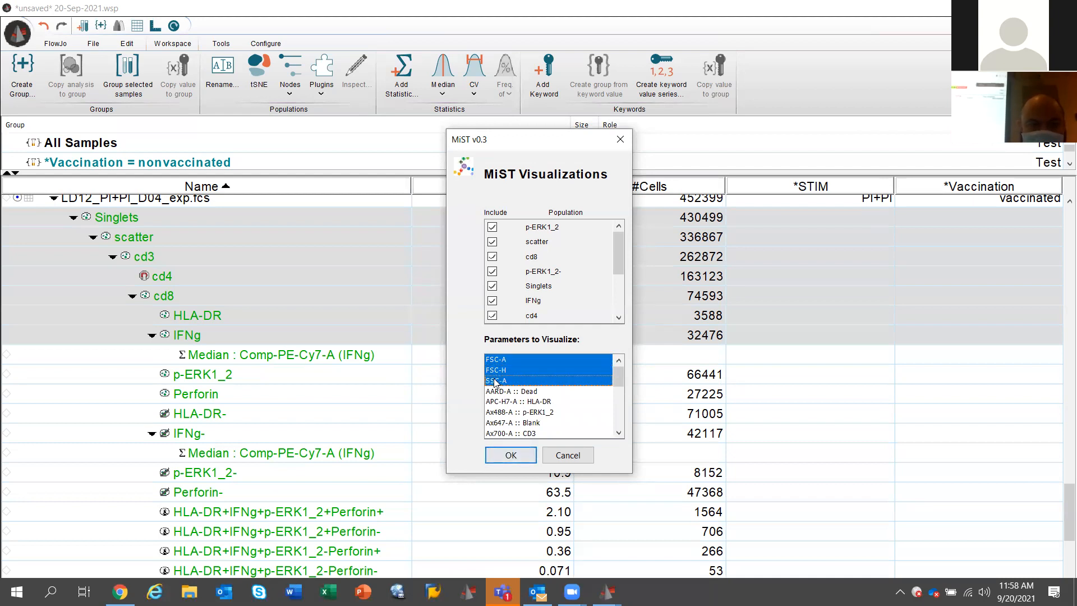
{"action": "left_click", "coordinate": [510, 455]}
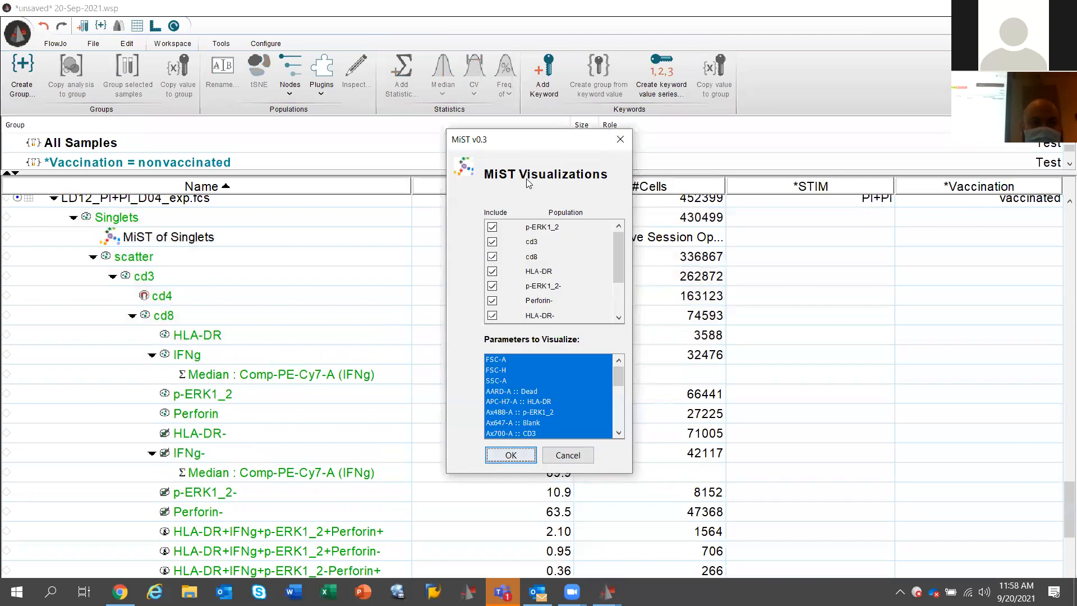
{"action": "left_click", "coordinate": [564, 460]}
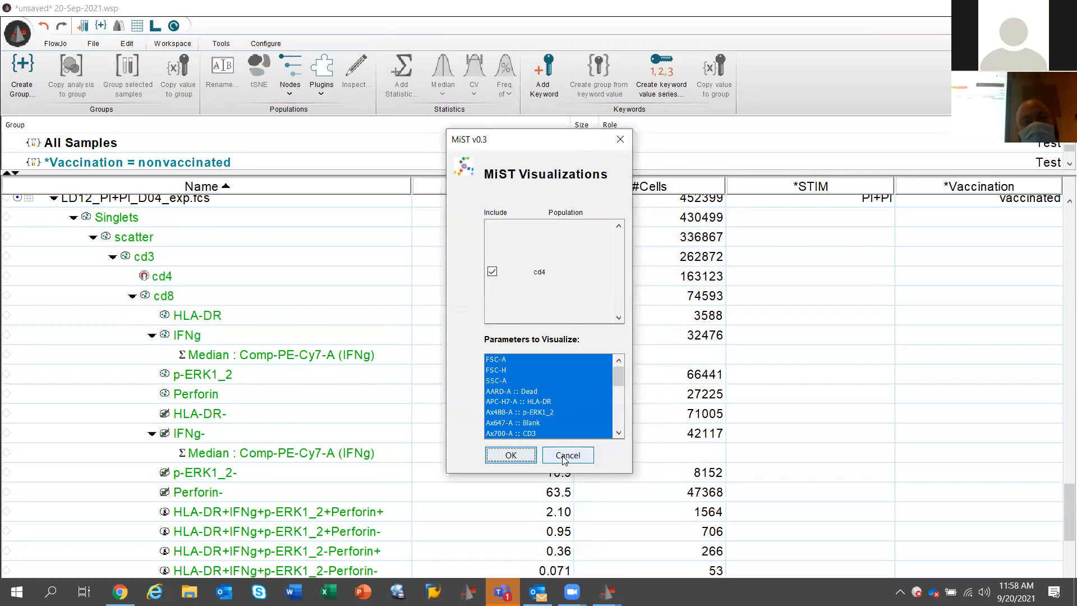
{"action": "left_click", "coordinate": [565, 458]}
{"action": "left_click", "coordinate": [565, 458]}
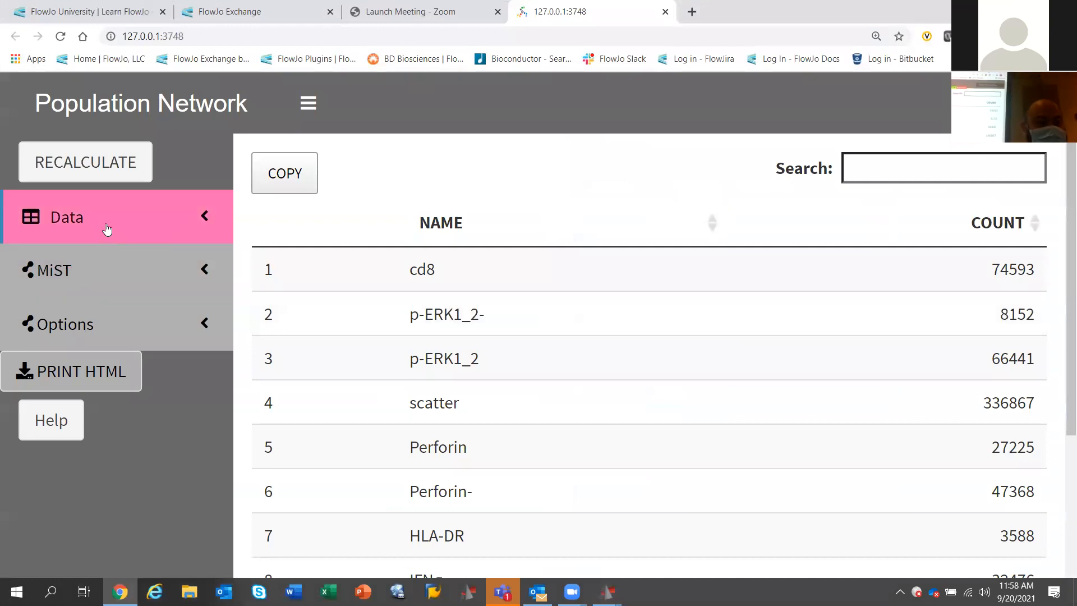
- Calculate the MiST population network in the browser and rearrange its nodes with Singlets at the upper left of the tree
{"action": "left_click", "coordinate": [73, 271]}
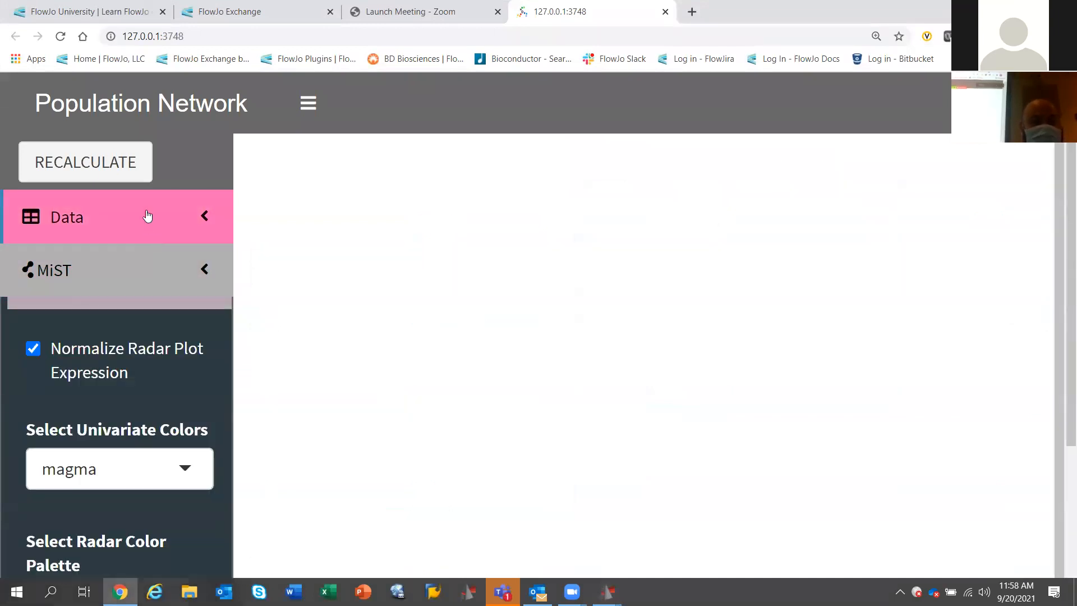
{"action": "left_click", "coordinate": [125, 178]}
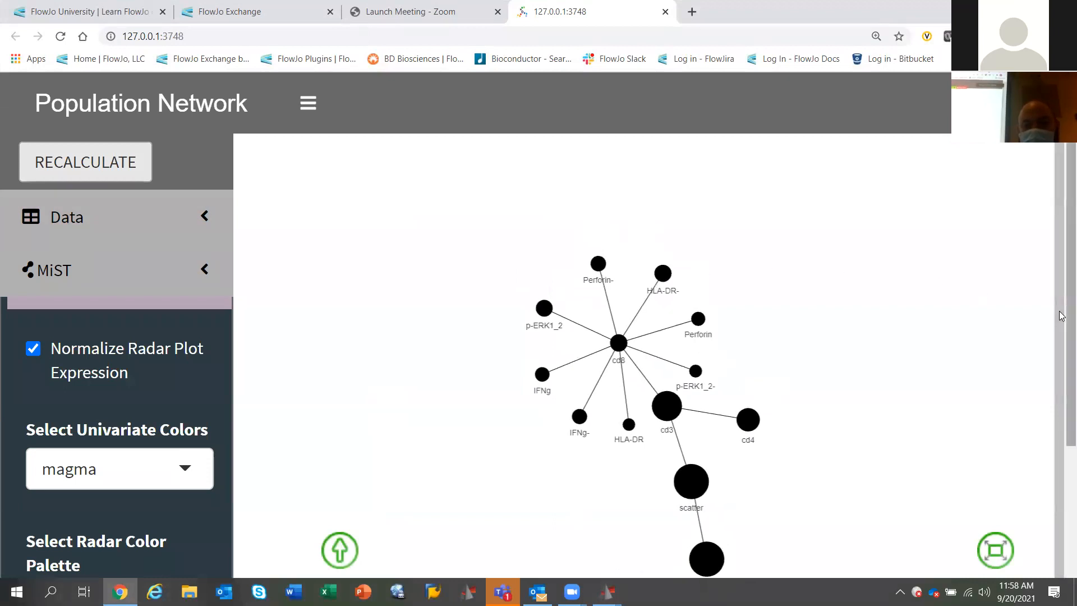
{"action": "scroll", "coordinate": [1061, 316], "scroll_direction": "down", "scroll_amount": 2}
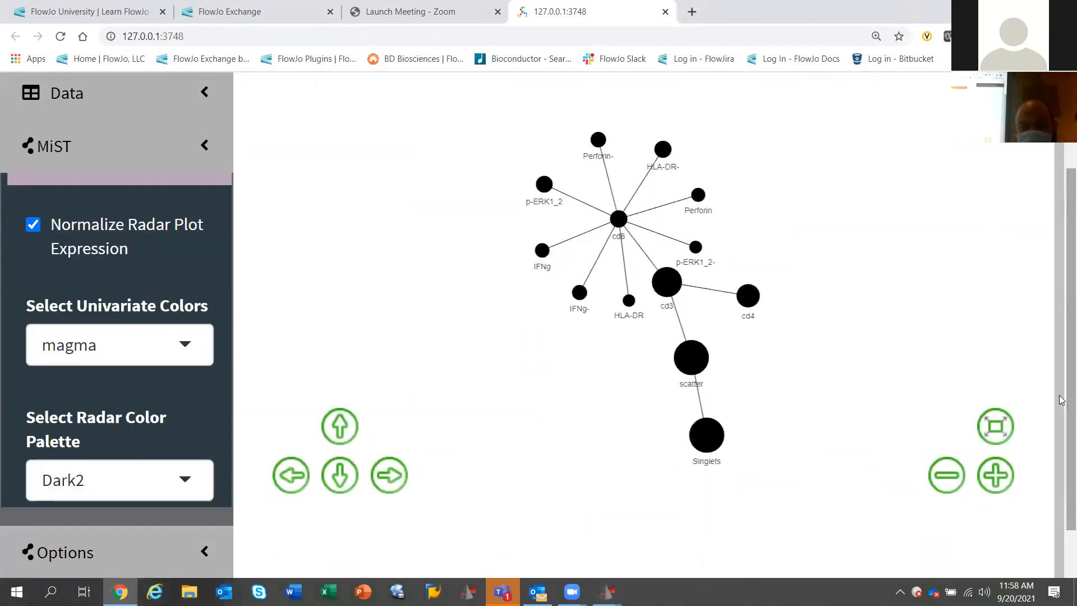
{"action": "left_click_drag", "start_coordinate": [703, 434], "coordinate": [854, 289]}
{"action": "left_click_drag", "start_coordinate": [645, 270], "coordinate": [735, 218]}
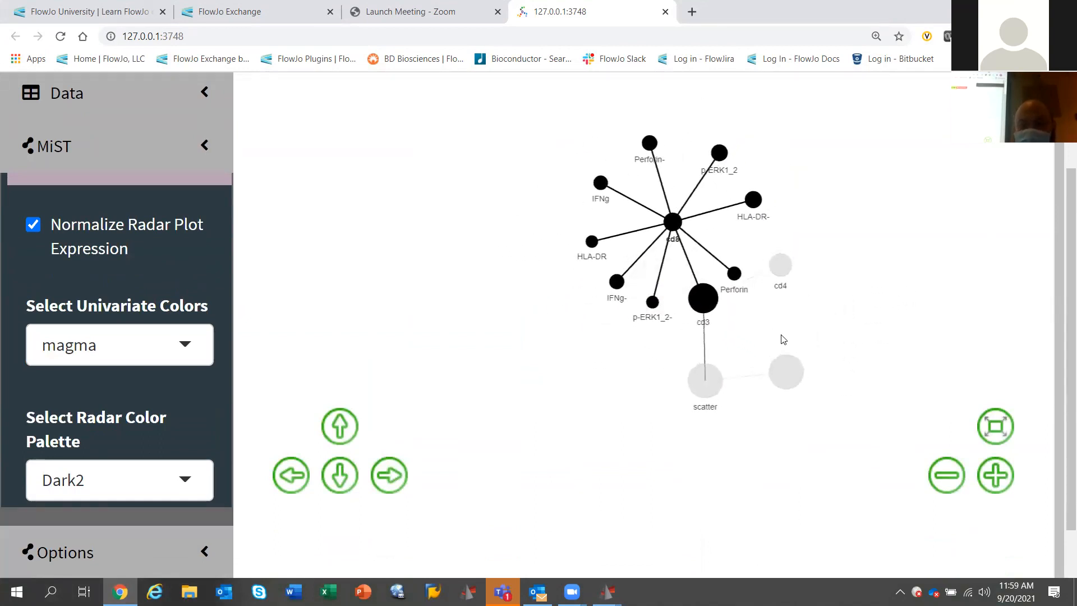
{"action": "left_click_drag", "start_coordinate": [771, 381], "coordinate": [353, 158]}
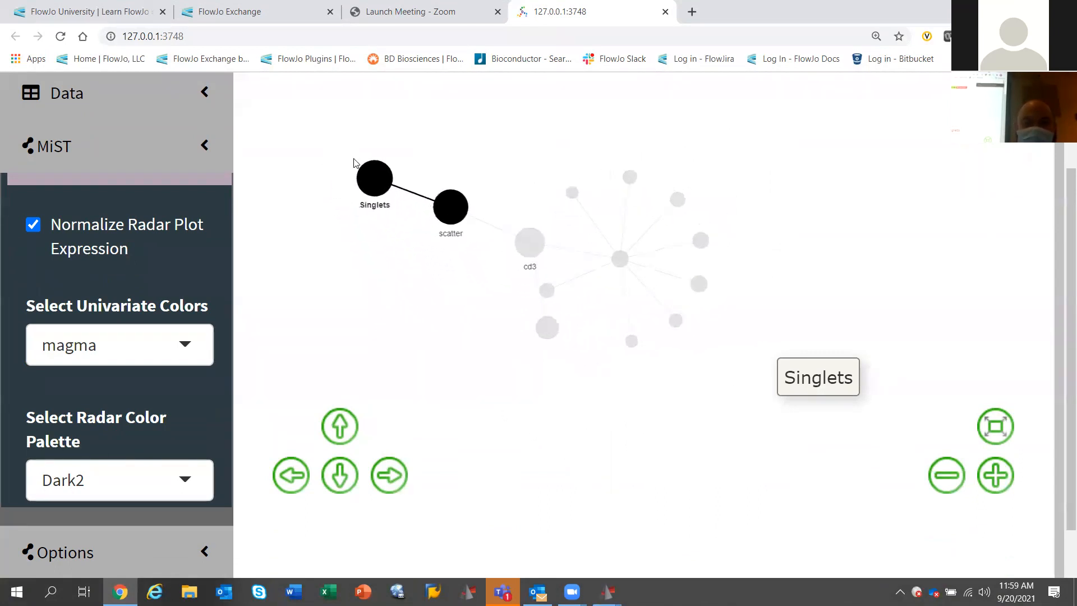
{"action": "left_click", "coordinate": [574, 420]}
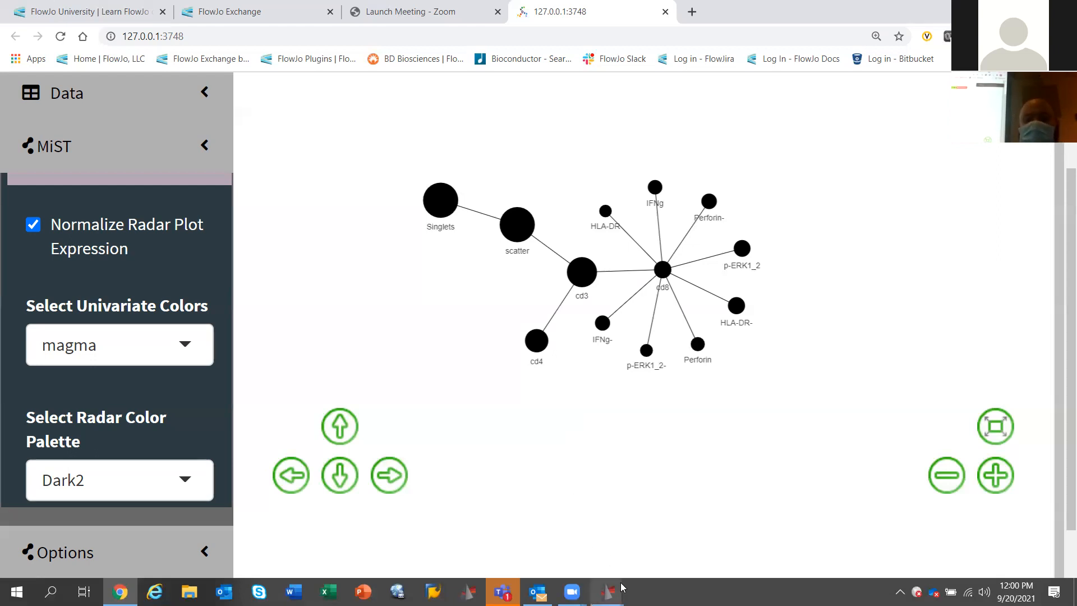
- Return to the FlowJo workspace and select the Singlets, scatter, cd3, cd8 and IFNg populations of LD12_PI+PI_D04_exp.fcs together
{"action": "mouse_move", "coordinate": [619, 587]}
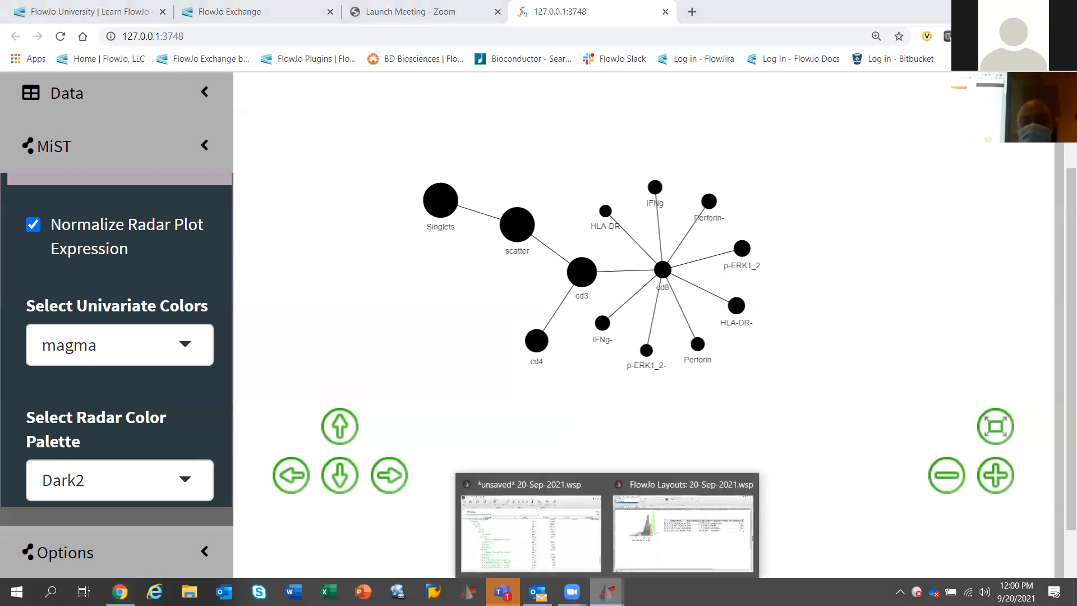
{"action": "left_click", "coordinate": [541, 549]}
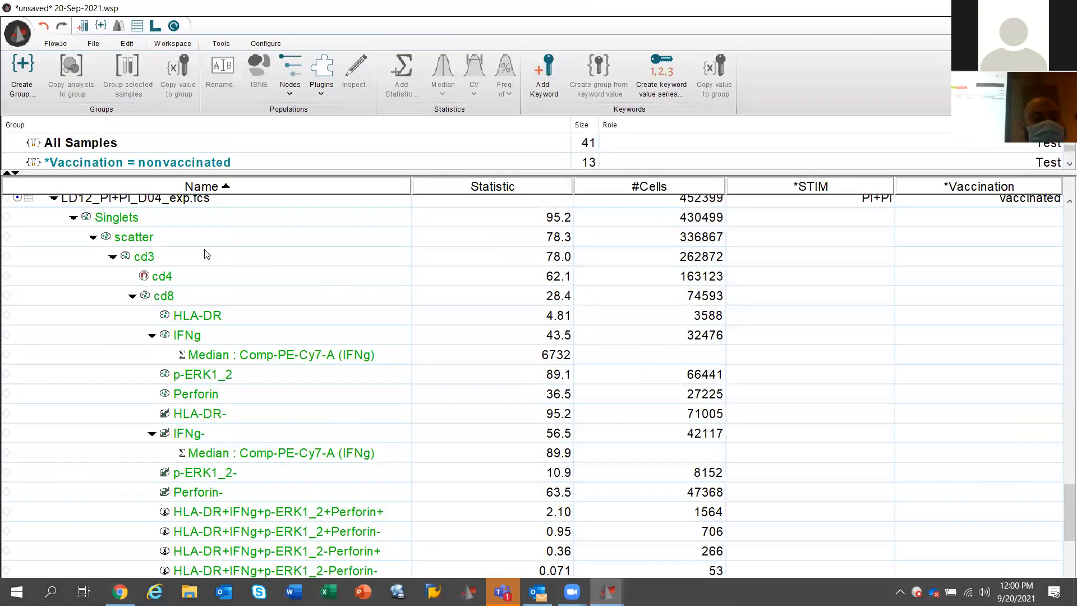
{"action": "left_click", "coordinate": [146, 219]}
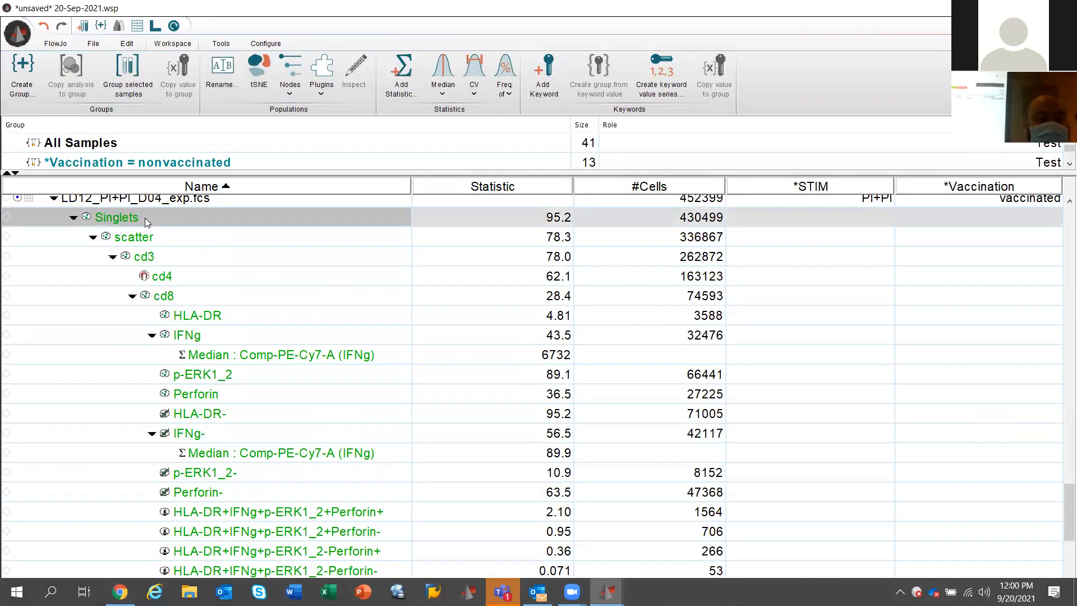
{"action": "left_click", "coordinate": [158, 245], "text": "shift"}
{"action": "left_click", "coordinate": [156, 256], "text": "shift"}
{"action": "left_click", "coordinate": [169, 296], "text": "ctrl"}
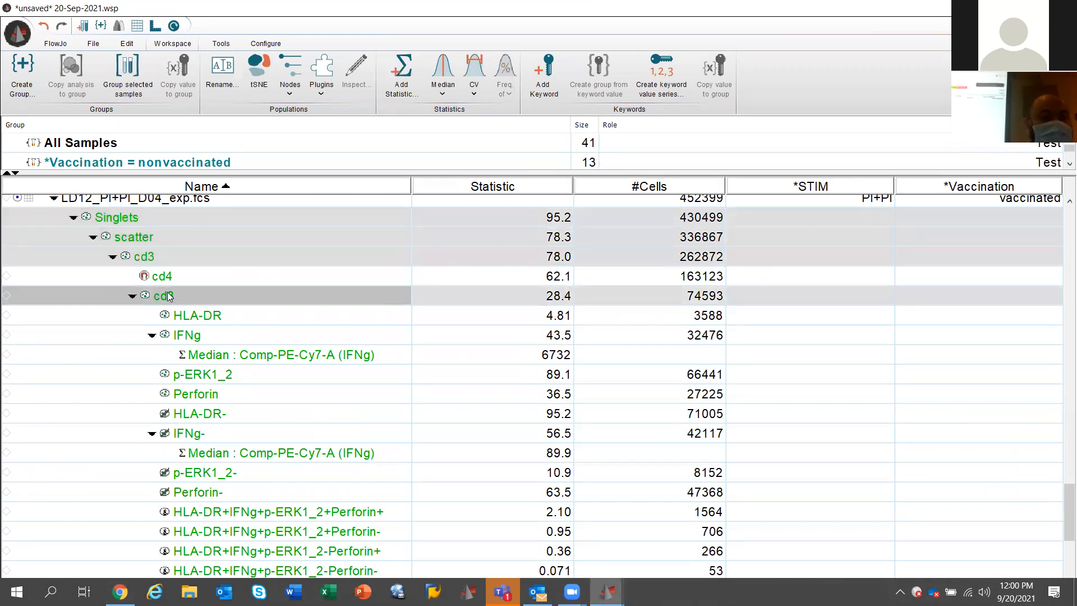
{"action": "left_click", "coordinate": [201, 336], "text": "ctrl"}
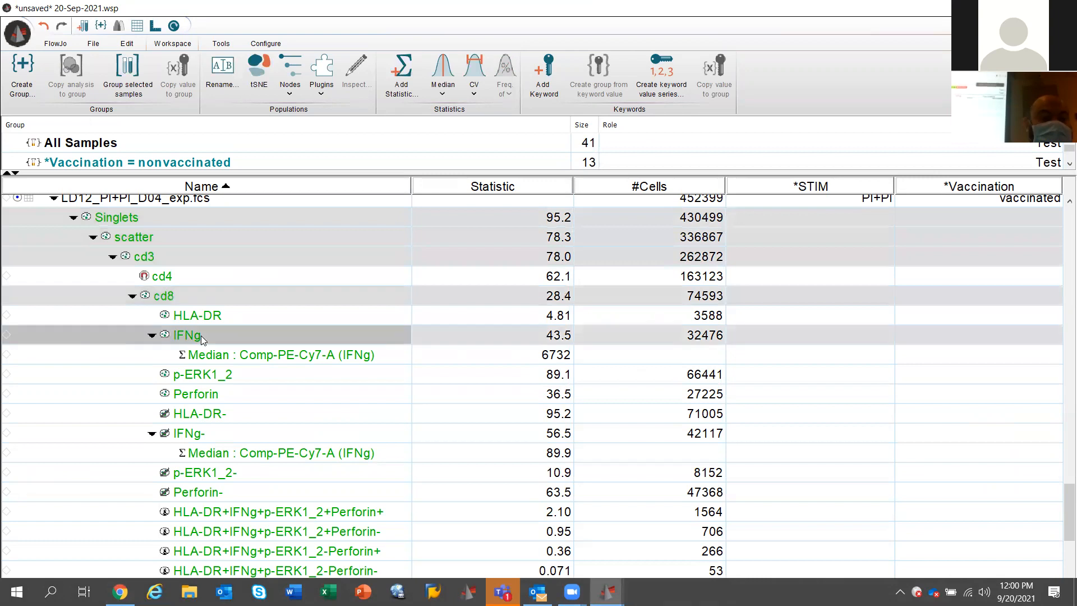
- Launch the Sunburst plugin once for the selected populations, dismissing its repeated dialogs, and calculate the sunburst chart in the browser
{"action": "left_click", "coordinate": [159, 43]}
{"action": "left_click", "coordinate": [322, 91]}
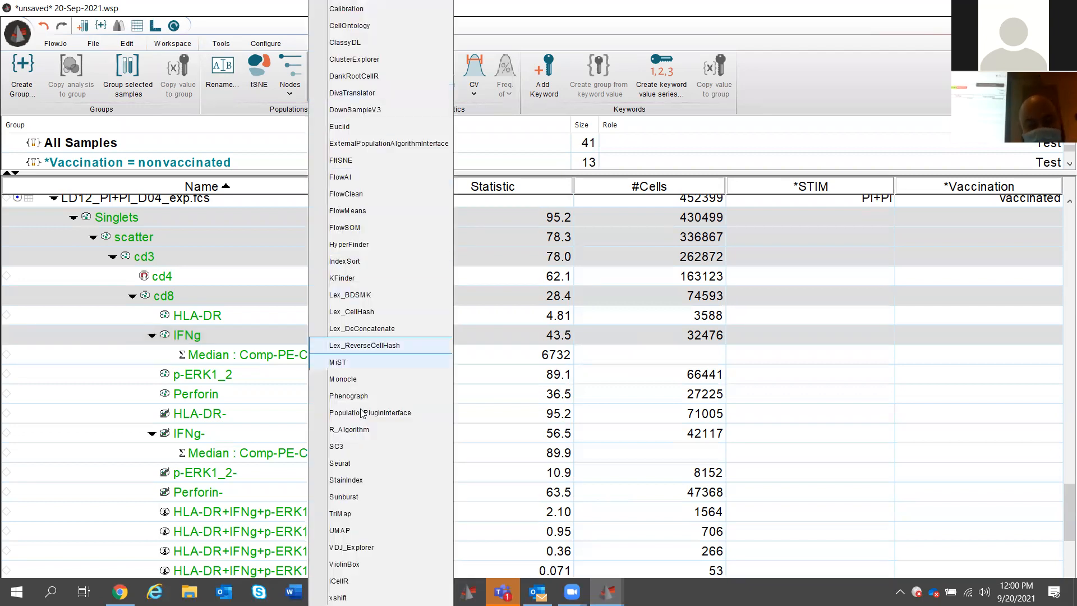
{"action": "left_click", "coordinate": [368, 498]}
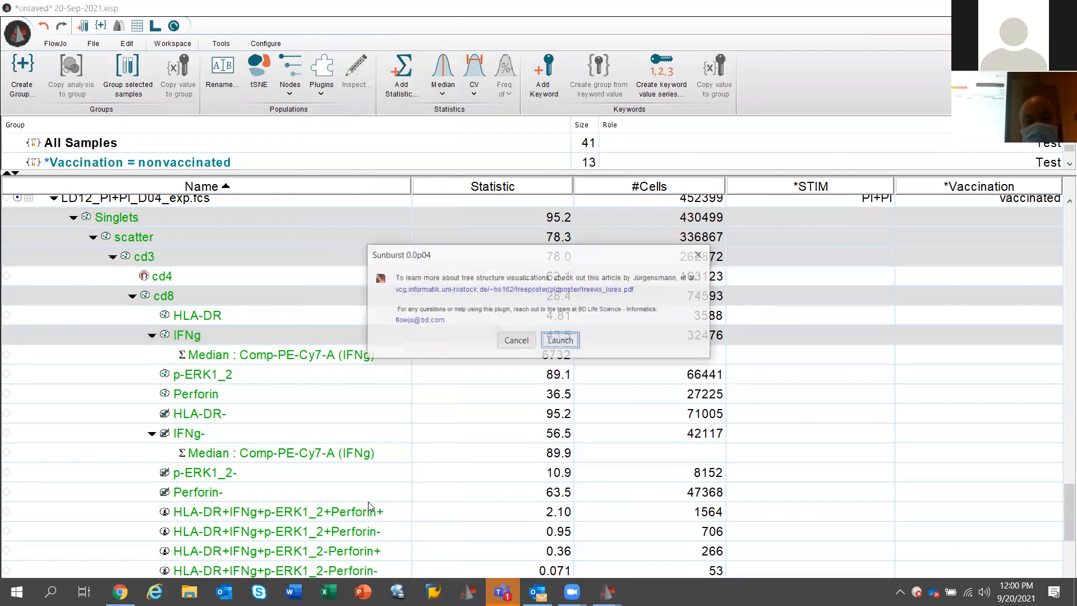
{"action": "left_click", "coordinate": [565, 345]}
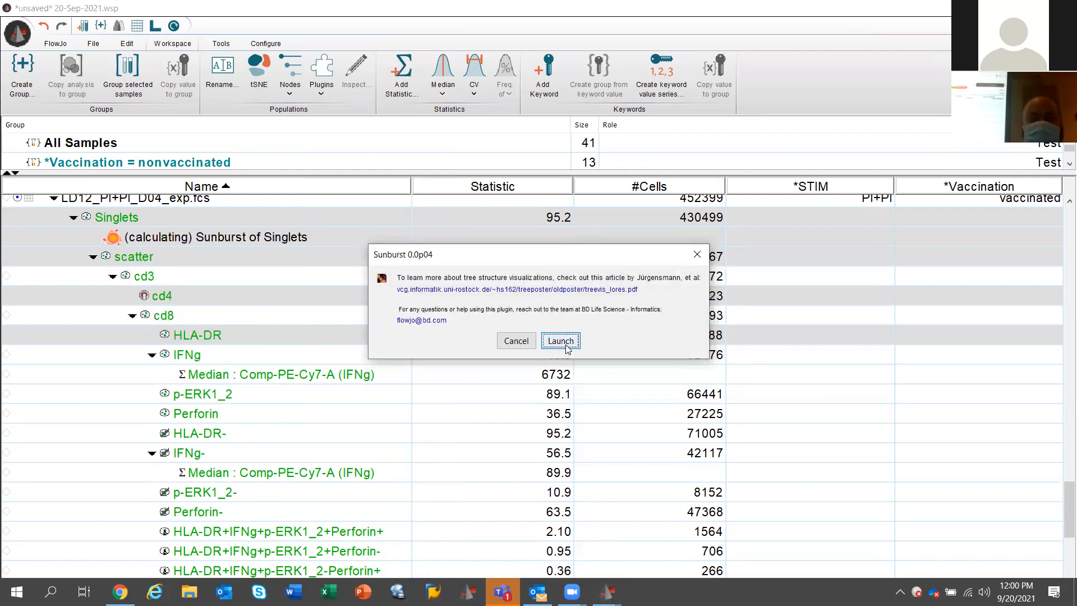
{"action": "left_click", "coordinate": [697, 254]}
{"action": "left_click", "coordinate": [696, 255]}
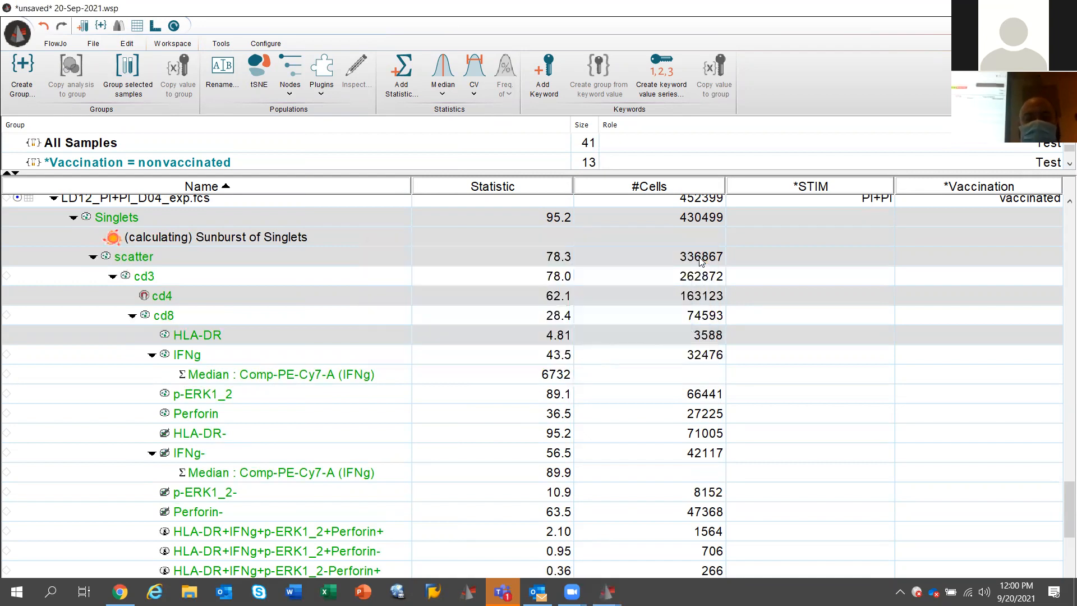
{"action": "left_click", "coordinate": [700, 259]}
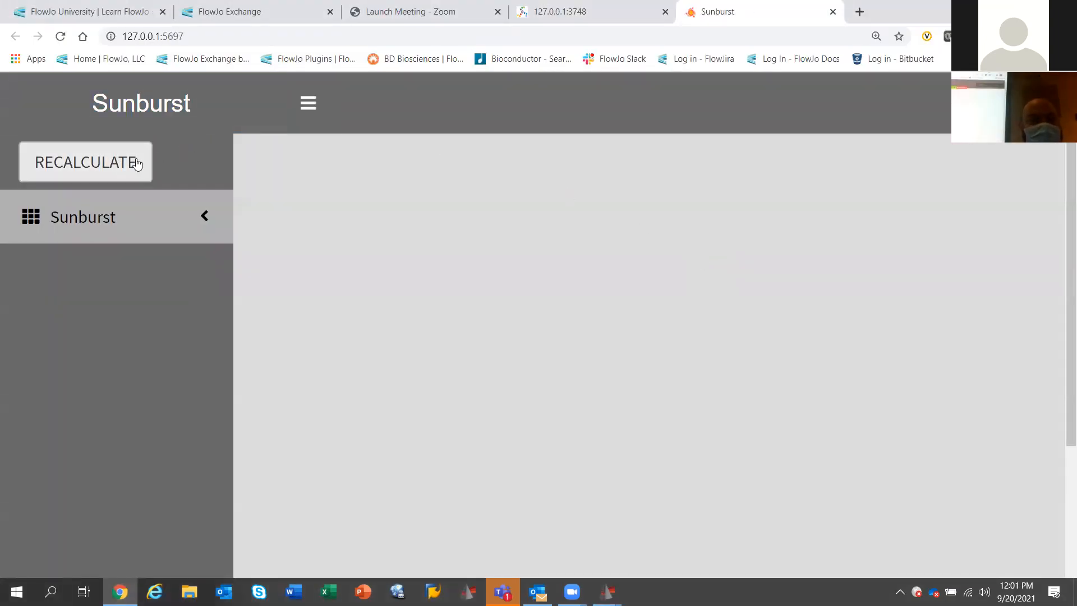
{"action": "left_click", "coordinate": [119, 169]}
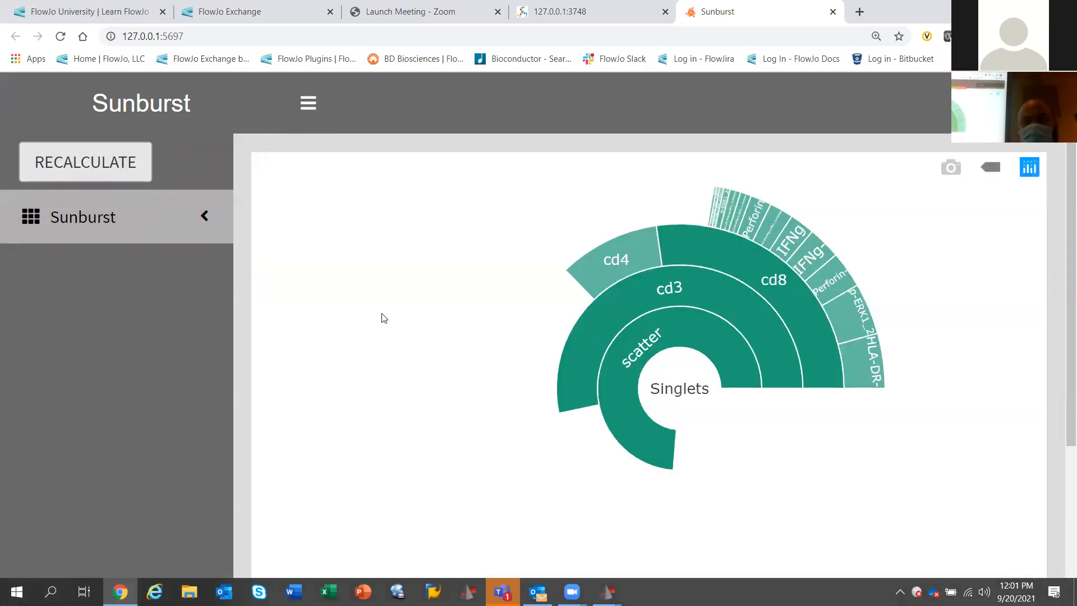